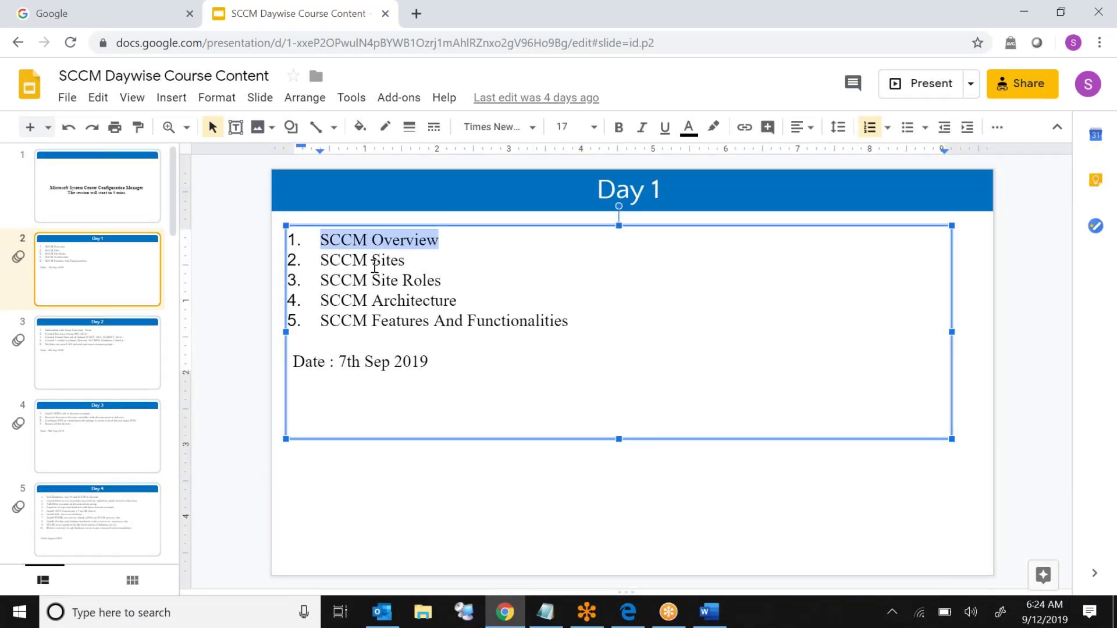
# Step: Highlight 'Sites' and 'SCCM' in the second topic, then the whole SCCM Site Roles topic
pyautogui.doubleClick(374, 263)
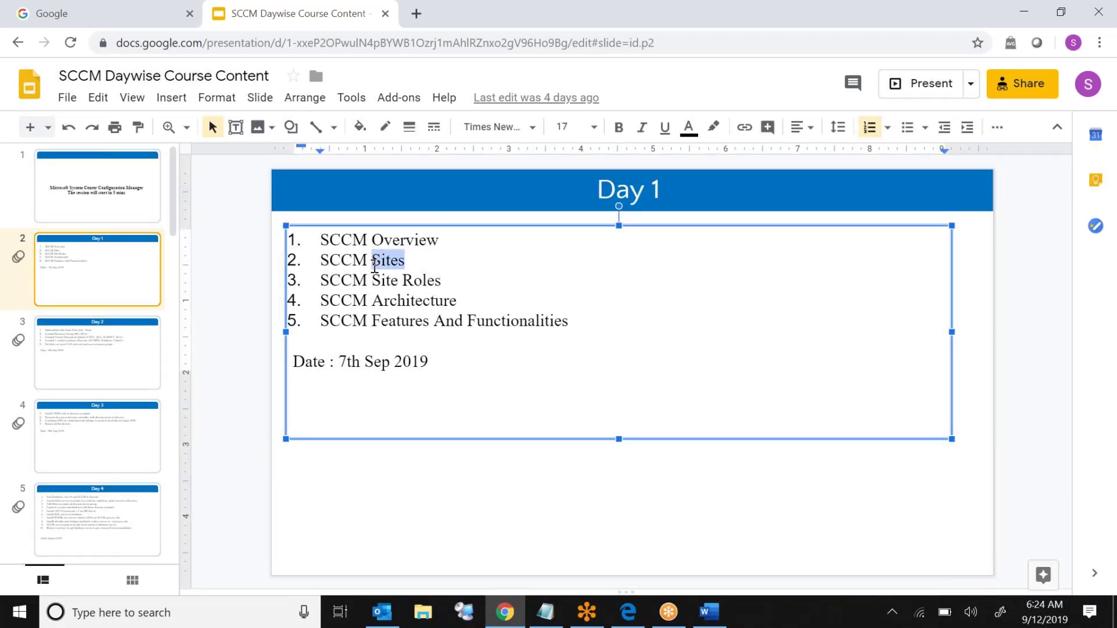
pyautogui.doubleClick(341, 261)
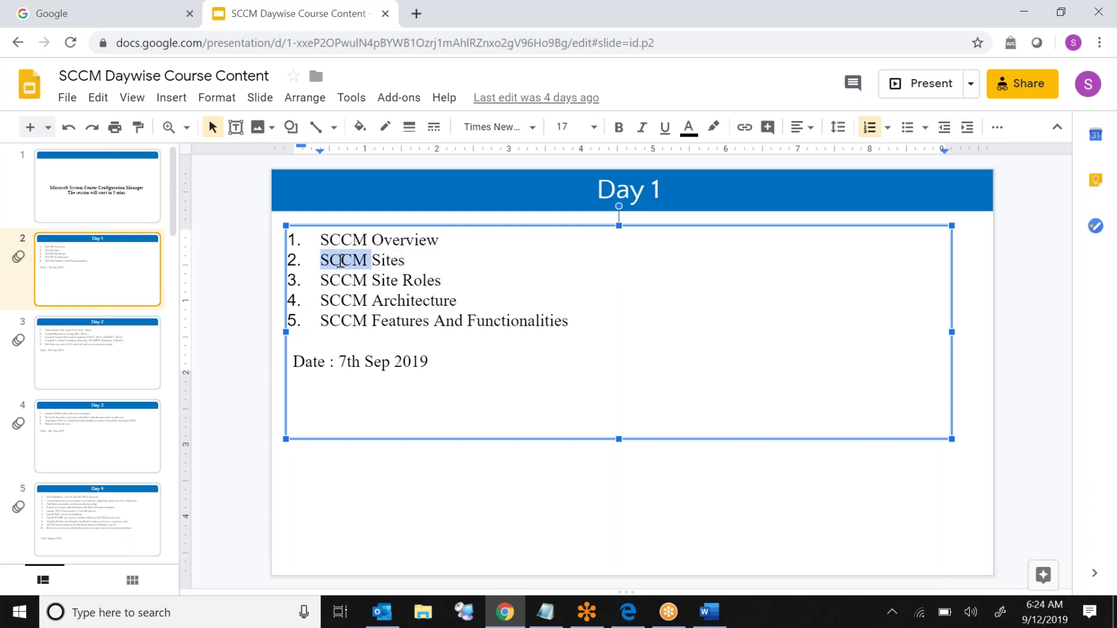
pyautogui.tripleClick(353, 281)
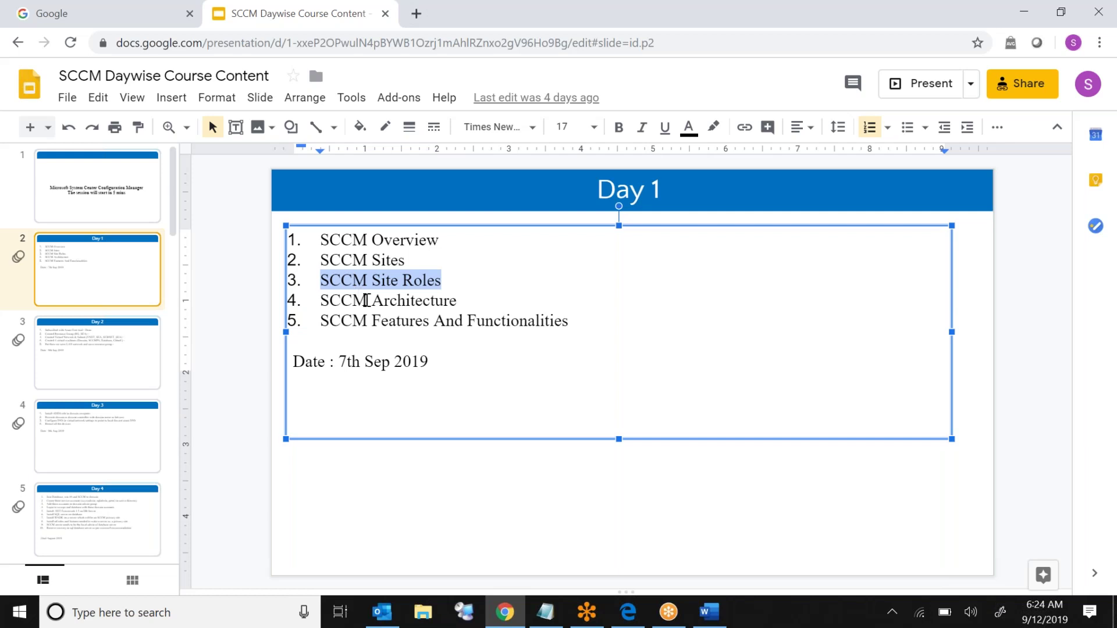
# Step: Highlight the SCCM Architecture and SCCM Features And Functionalities topics, then go to the Day 2 slide
pyautogui.tripleClick(366, 301)
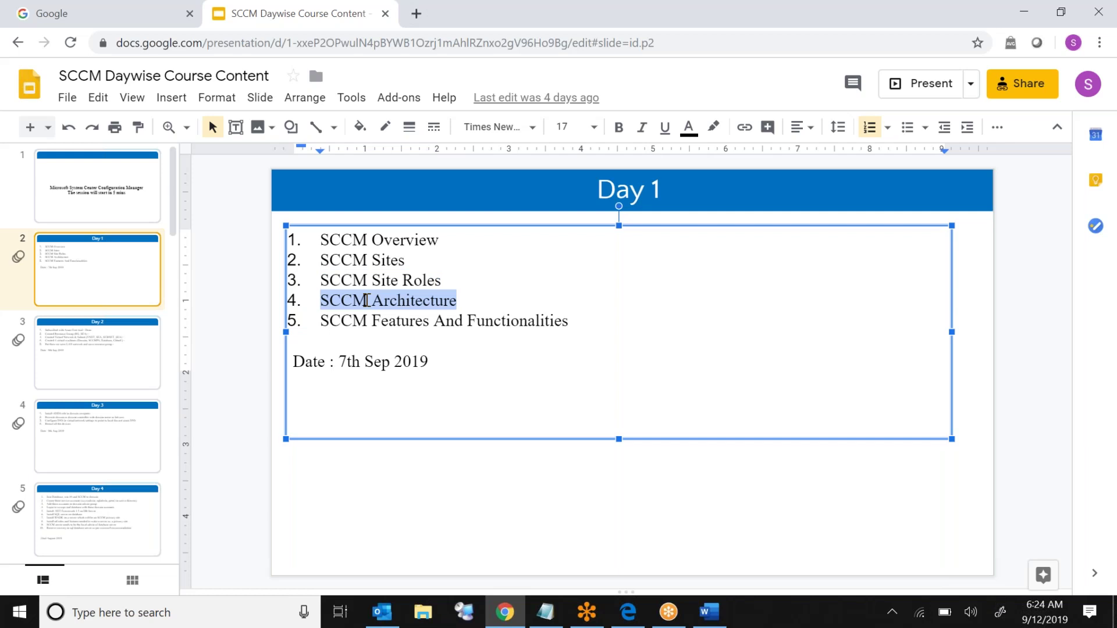
pyautogui.click(369, 319)
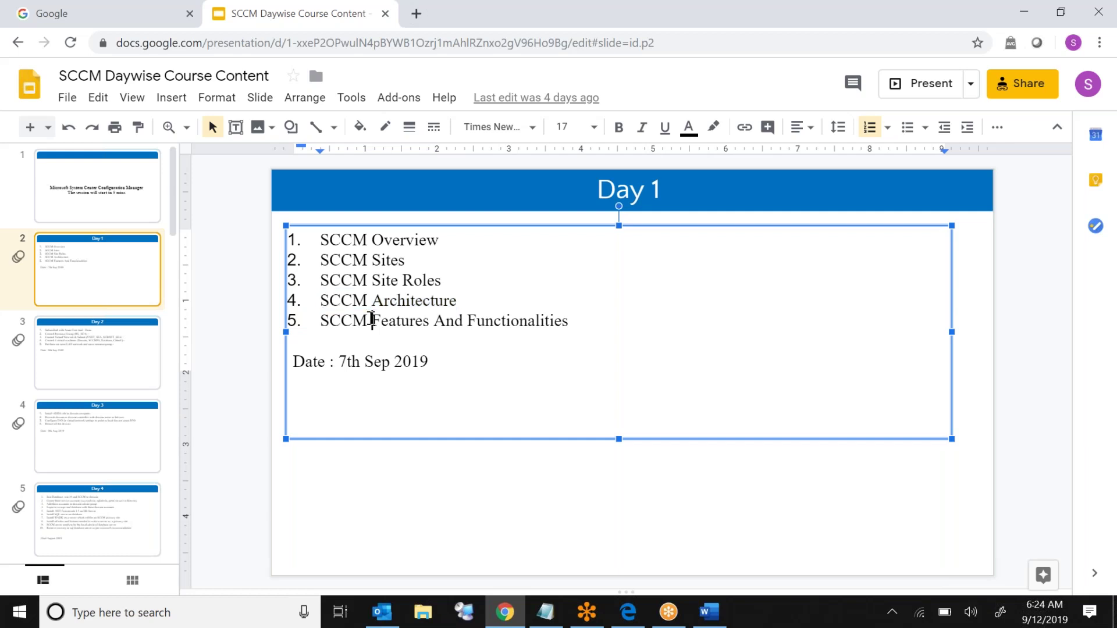
pyautogui.tripleClick(370, 319)
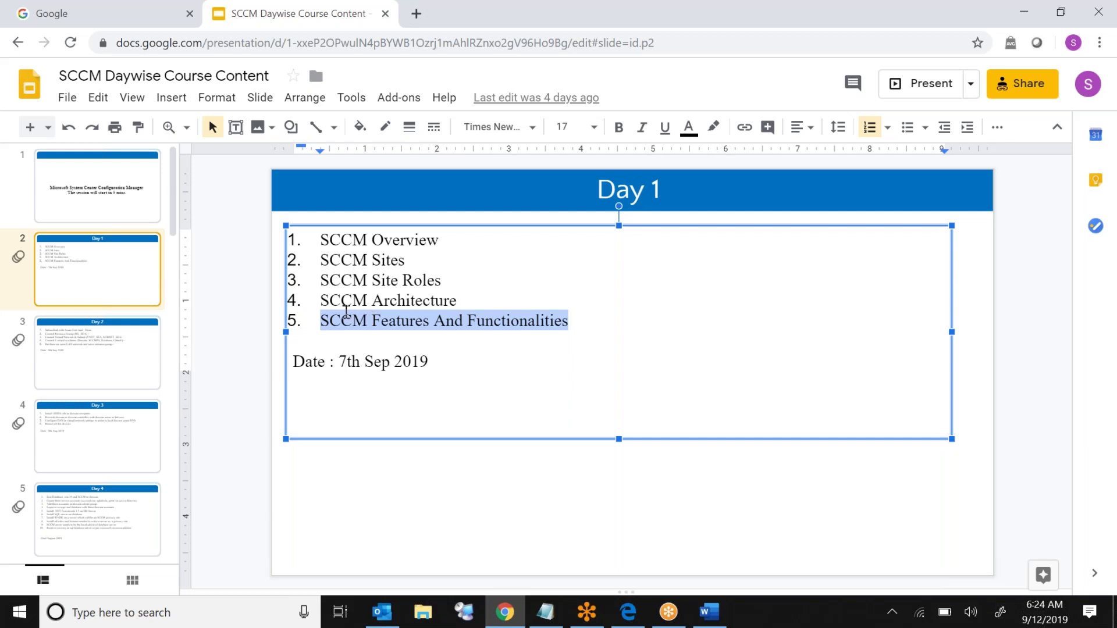
pyautogui.click(97, 361)
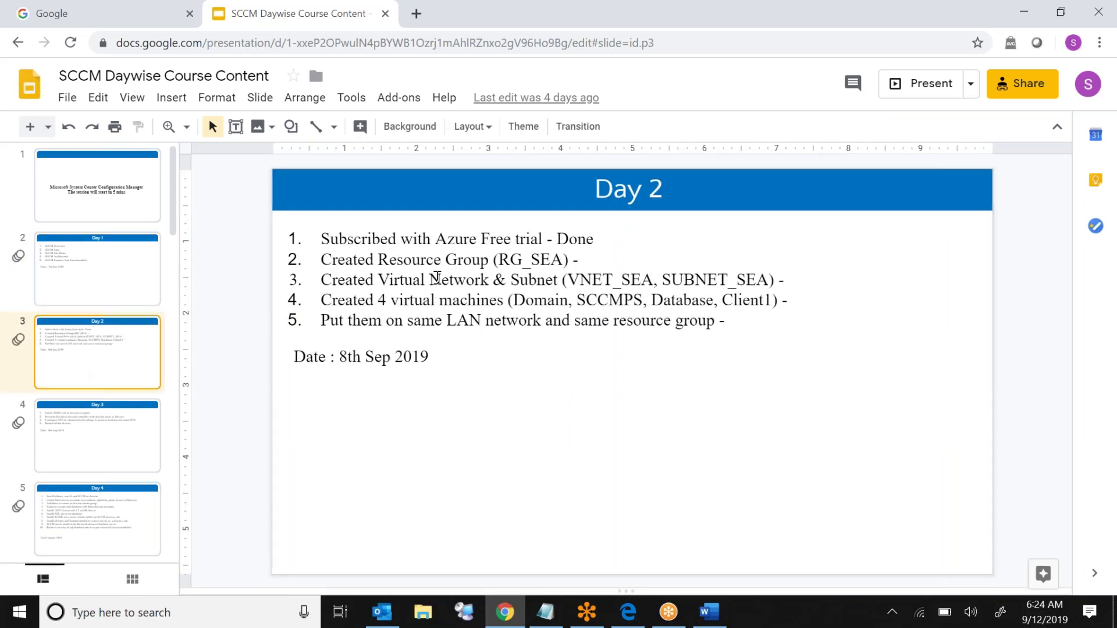
pyautogui.tripleClick(400, 236)
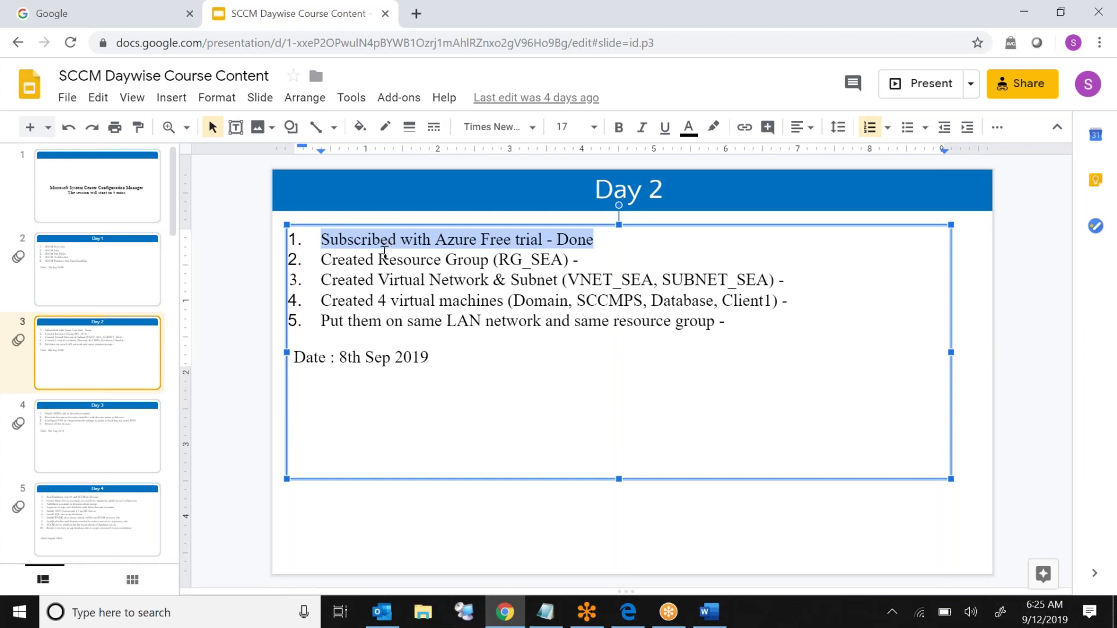
pyautogui.tripleClick(356, 258)
pyautogui.doubleClick(356, 259)
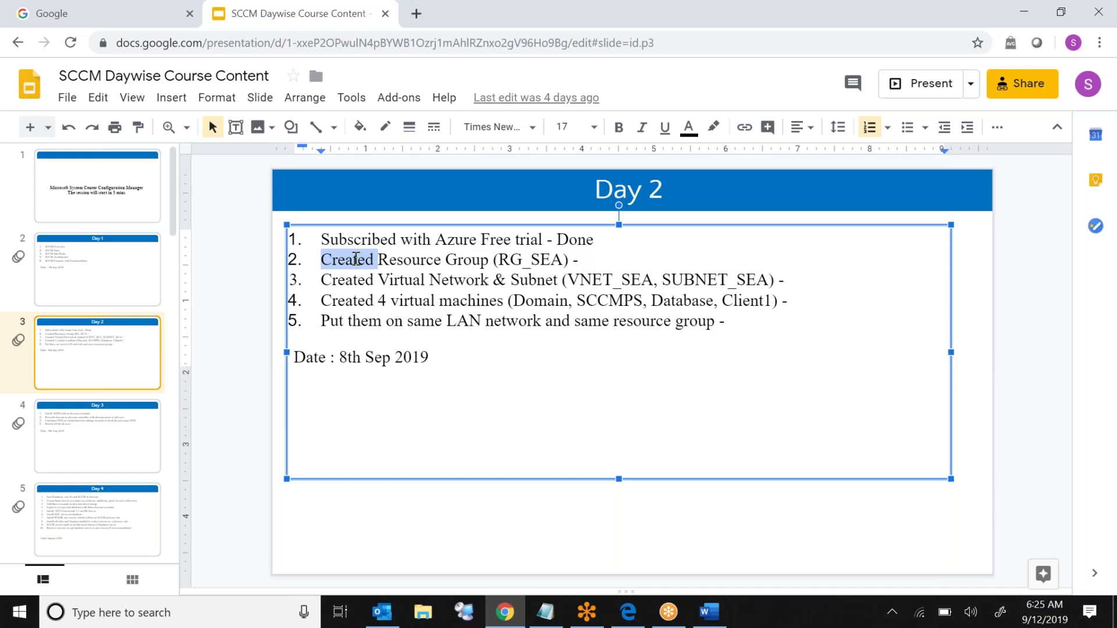
pyautogui.doubleClick(382, 261)
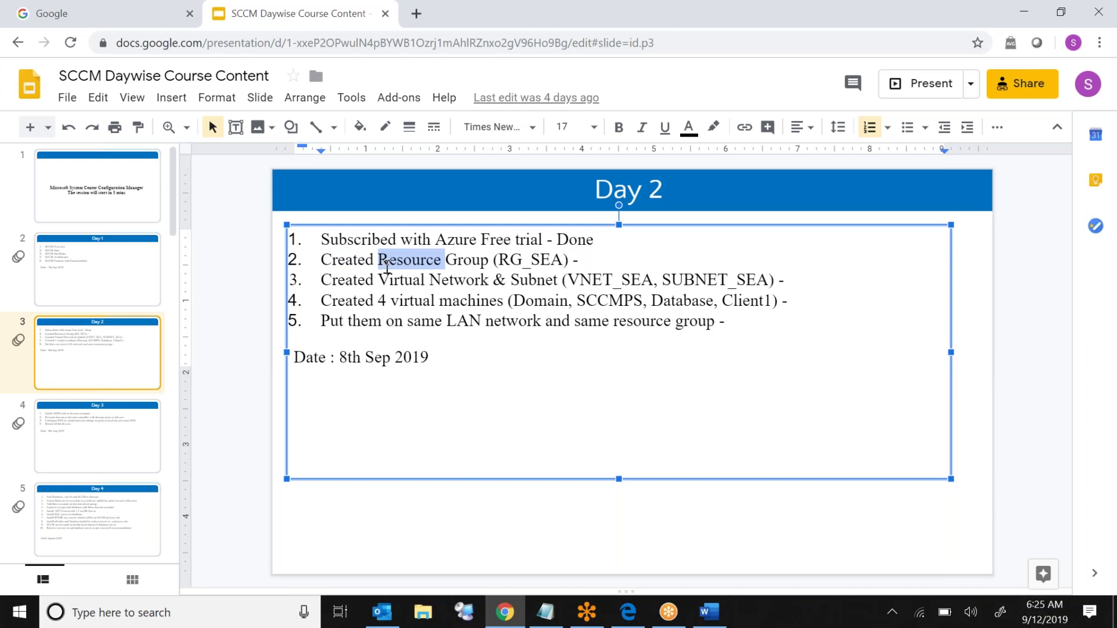
pyautogui.doubleClick(400, 285)
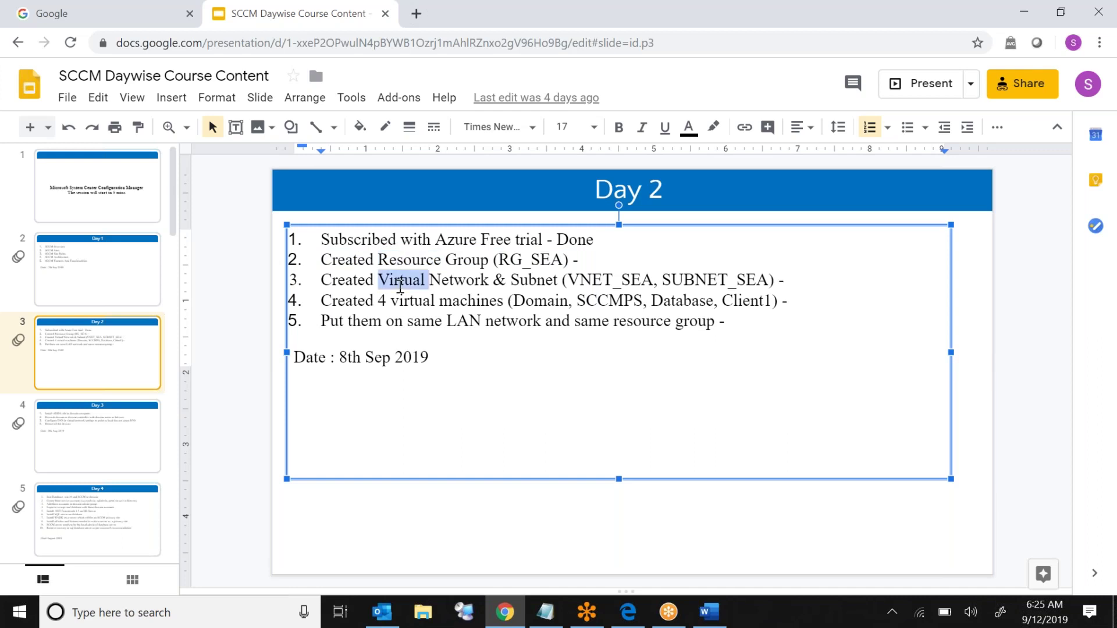
pyautogui.tripleClick(415, 306)
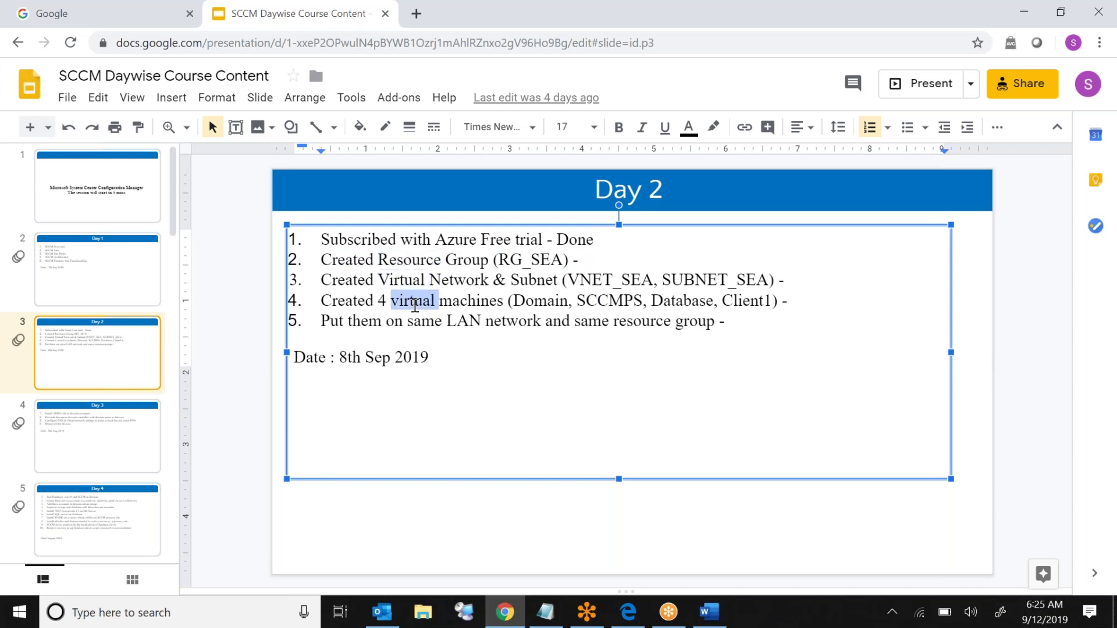
pyautogui.click(400, 333)
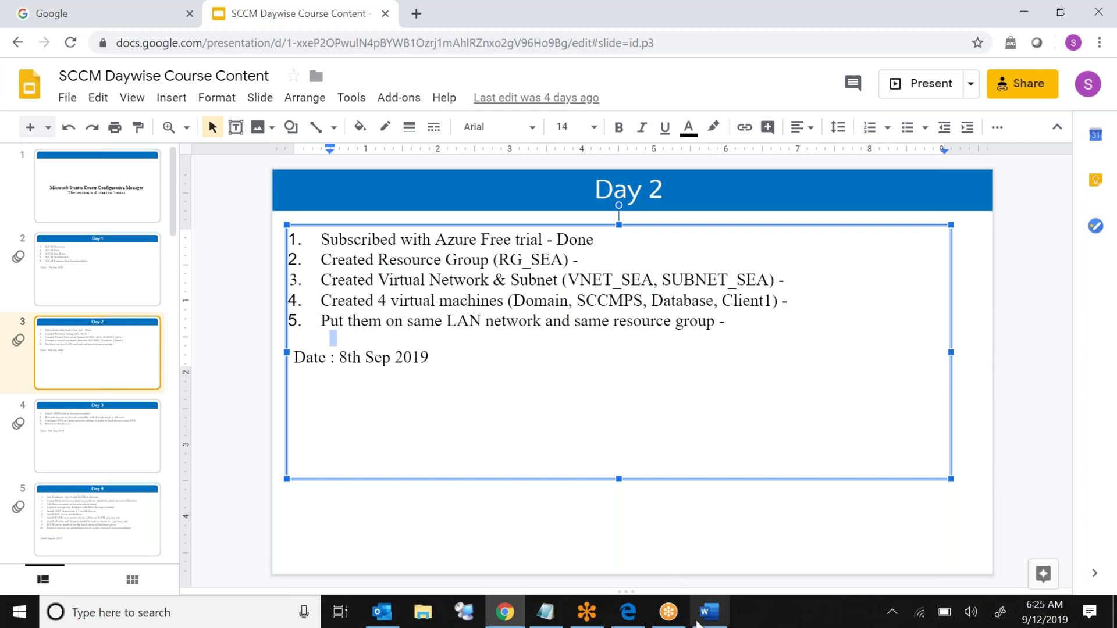
pyautogui.moveTo(702, 620)
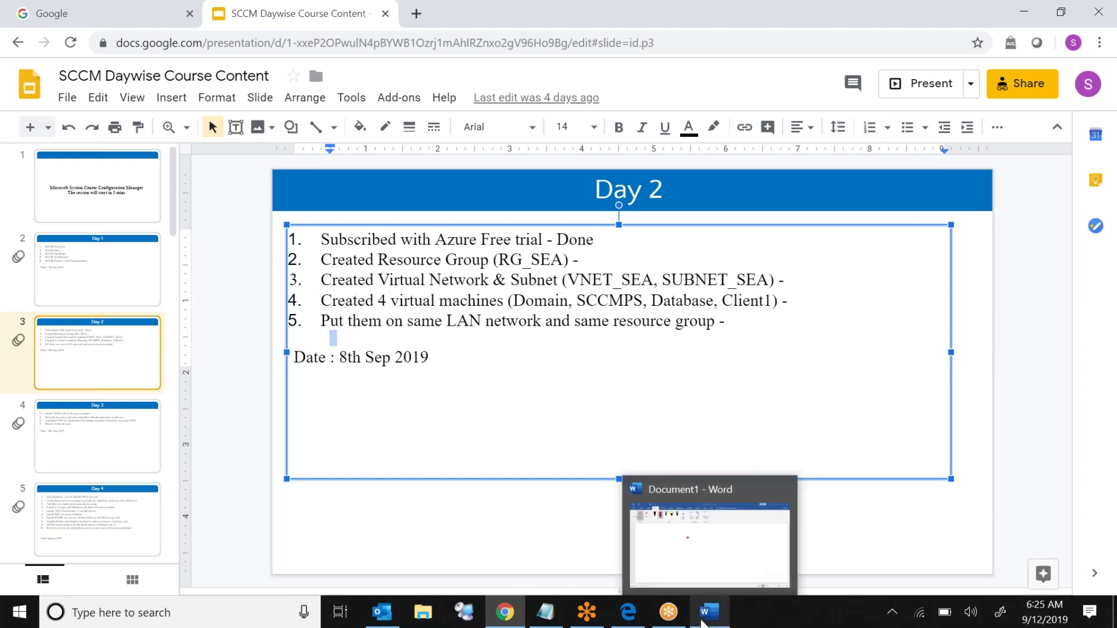
# Step: In Word, ink a red rectangle and divide it into two rows and four columns
pyautogui.click(698, 558)
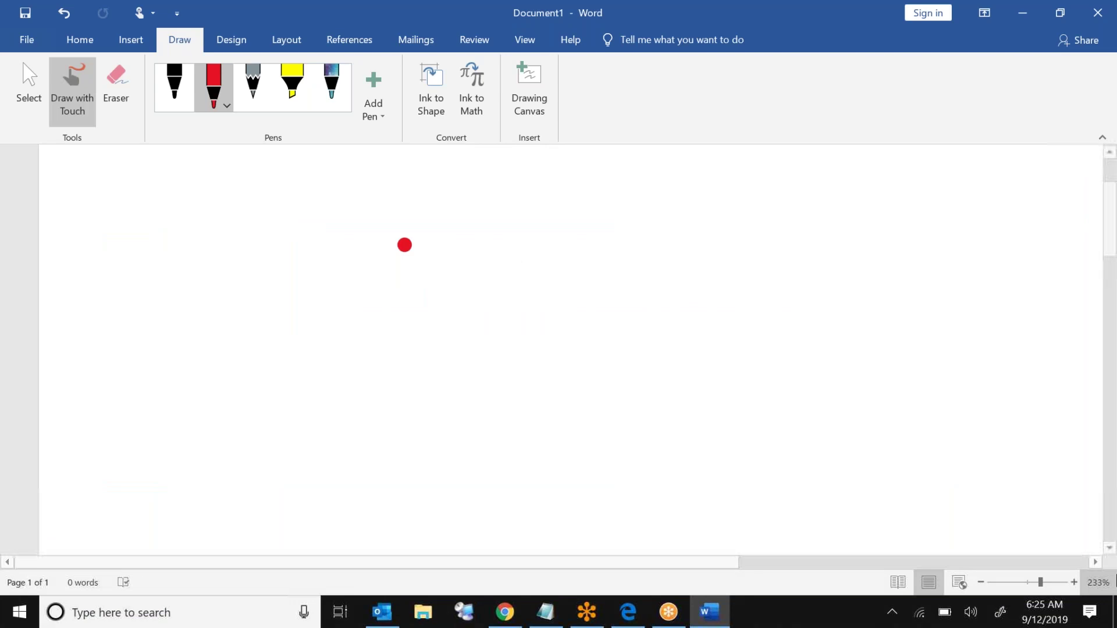
pyautogui.click(1109, 548)
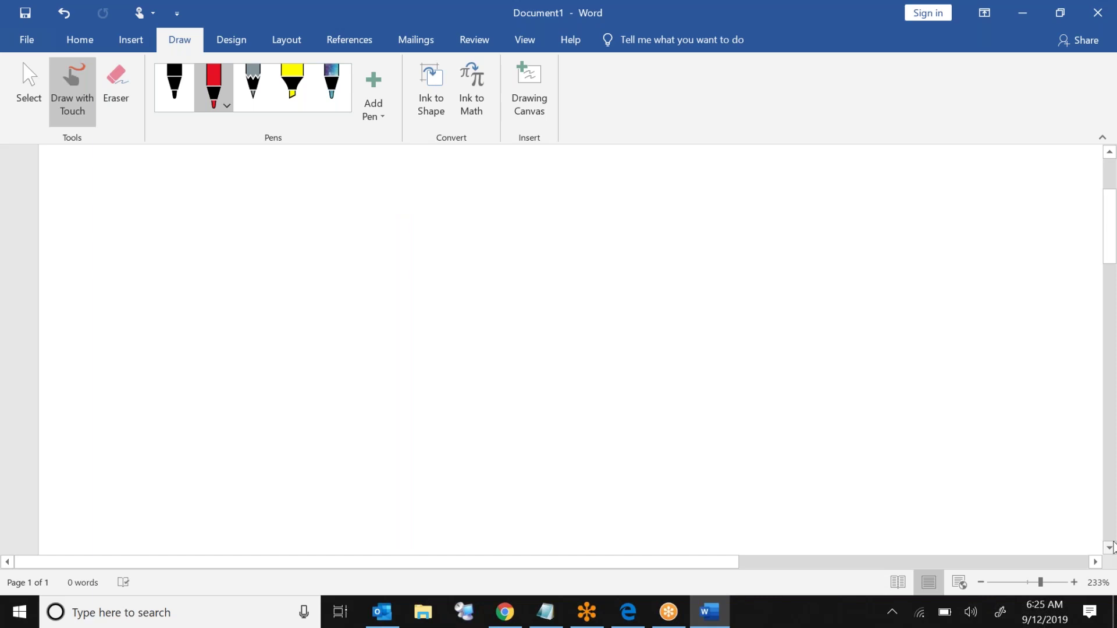
pyautogui.moveTo(242, 235)
pyautogui.mouseDown()
pyautogui.moveTo(241, 511)
pyautogui.moveTo(933, 226)
pyautogui.moveTo(949, 456)
pyautogui.mouseUp()
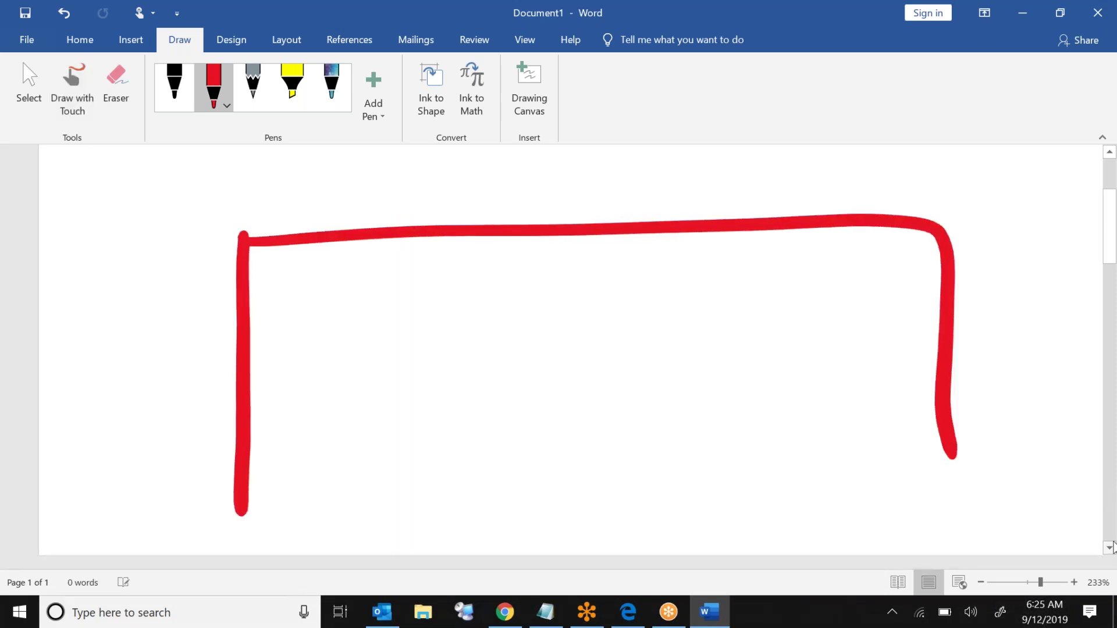
pyautogui.moveTo(233, 511); pyautogui.dragTo(946, 475)
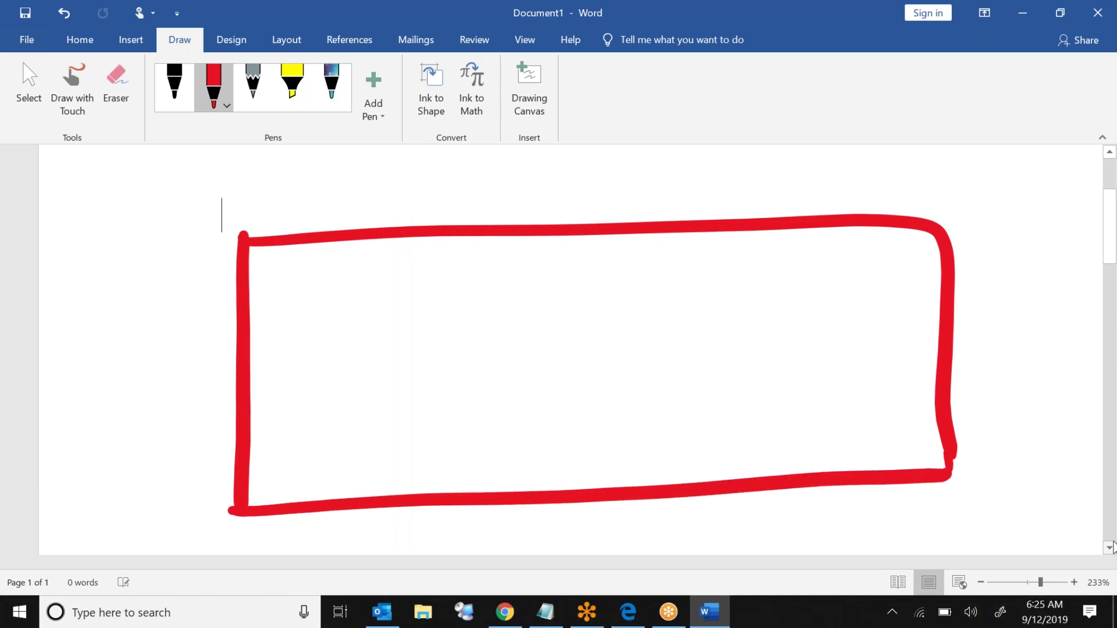
pyautogui.moveTo(233, 362); pyautogui.dragTo(934, 356)
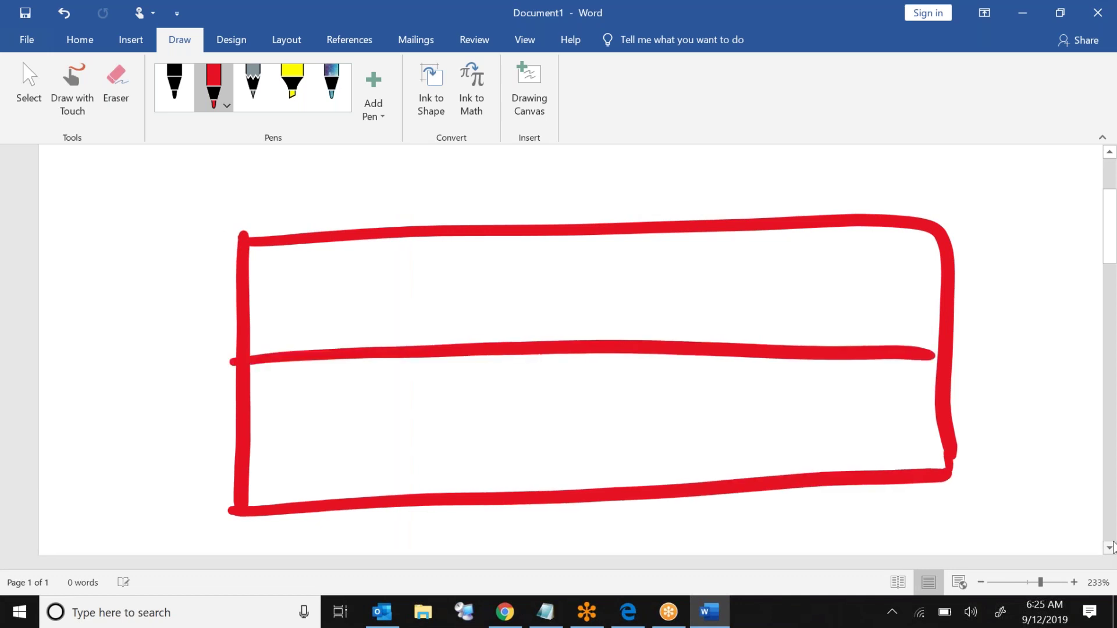
pyautogui.moveTo(388, 238); pyautogui.dragTo(393, 511)
pyautogui.moveTo(556, 236); pyautogui.dragTo(577, 499)
pyautogui.moveTo(751, 231); pyautogui.dragTo(765, 474)
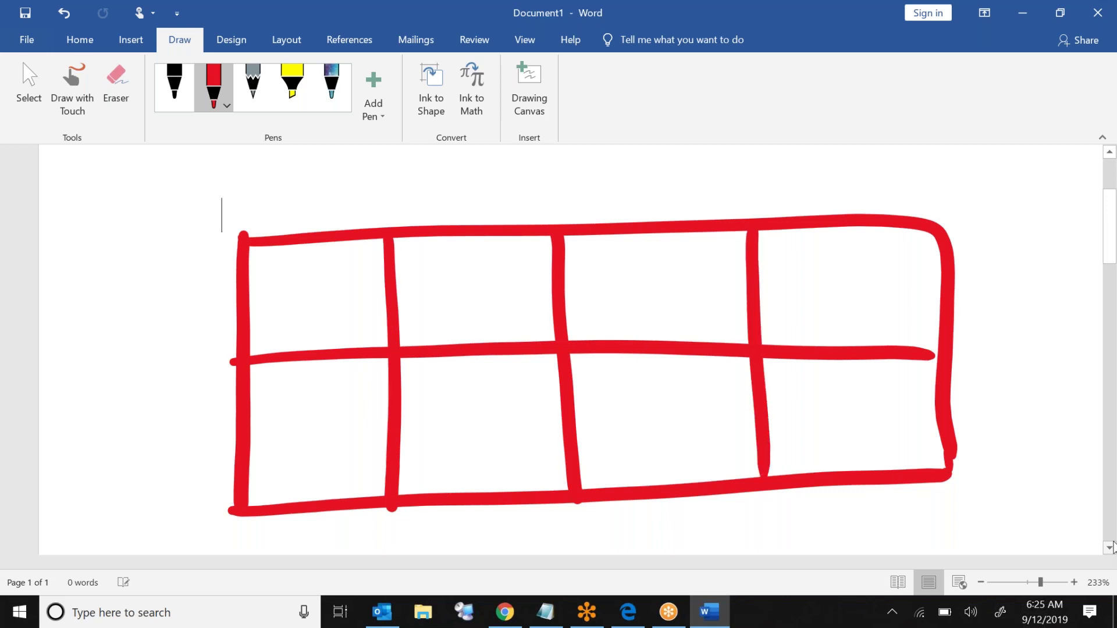
# Step: Handwrite 'Azure' below the grid, switching the red pen to a thinner stroke
pyautogui.moveTo(535, 517)
pyautogui.mouseDown()
pyautogui.moveTo(552, 512)
pyautogui.moveTo(555, 552)
pyautogui.mouseUp()
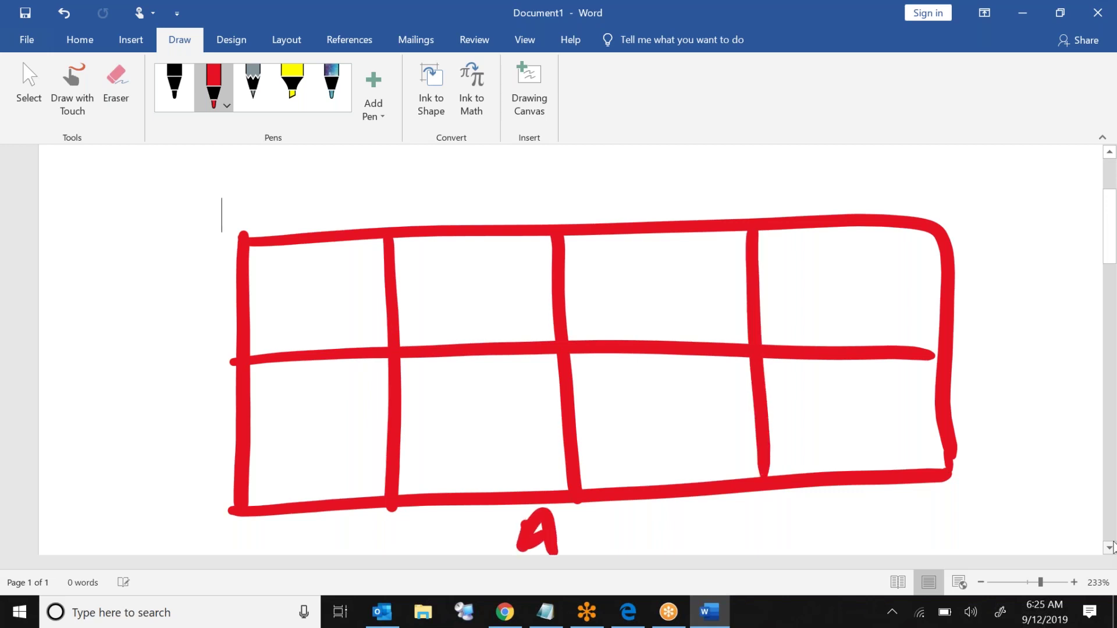
pyautogui.click(227, 107)
pyautogui.click(162, 183)
pyautogui.click(236, 201)
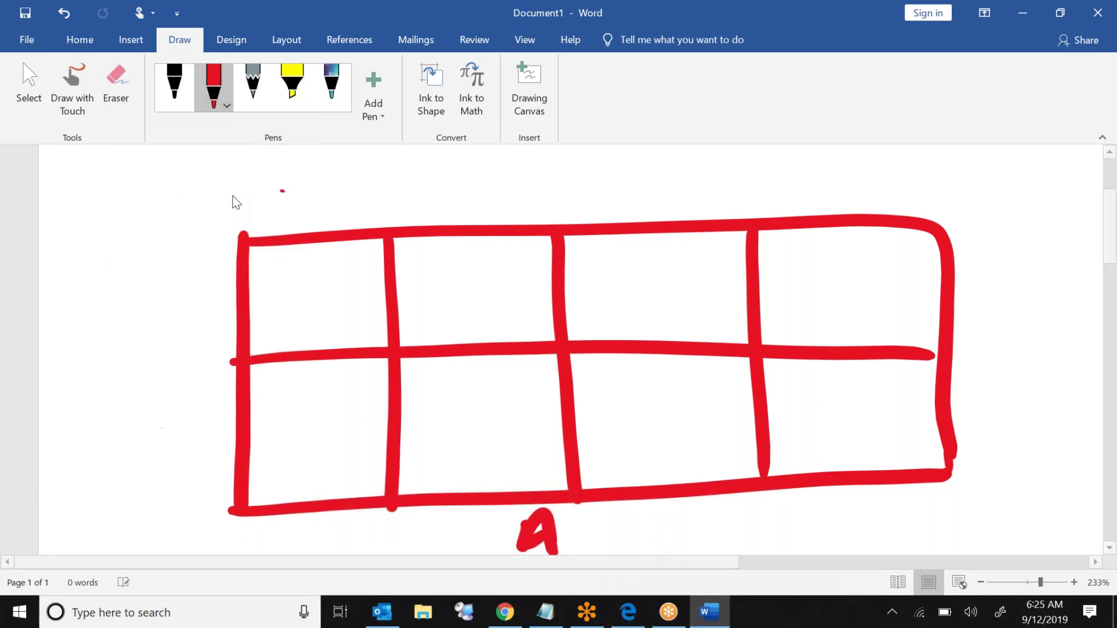
pyautogui.moveTo(578, 516)
pyautogui.mouseDown()
pyautogui.moveTo(625, 538)
pyautogui.moveTo(672, 518)
pyautogui.moveTo(725, 525)
pyautogui.mouseUp()
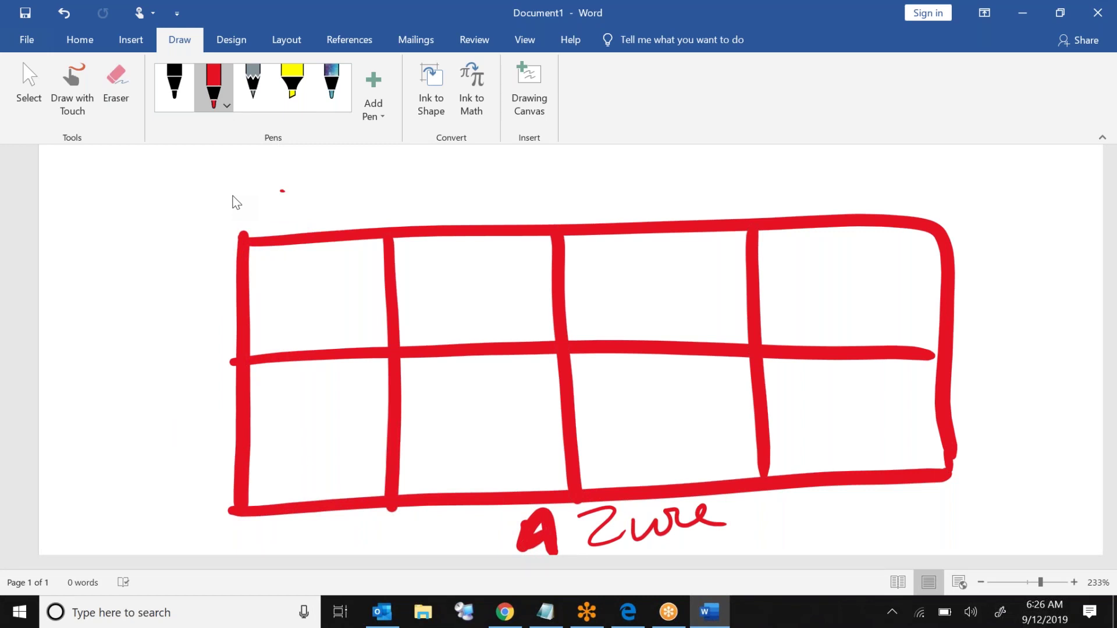
# Step: Undo the previous ink strokes and draw a new large red box
pyautogui.hotkey('ctrl', 'z')
pyautogui.hotkey('ctrl', 'z')
pyautogui.hotkey('ctrl', 'z')
pyautogui.hotkey('ctrl', 'z')
pyautogui.hotkey('ctrl', 'z')
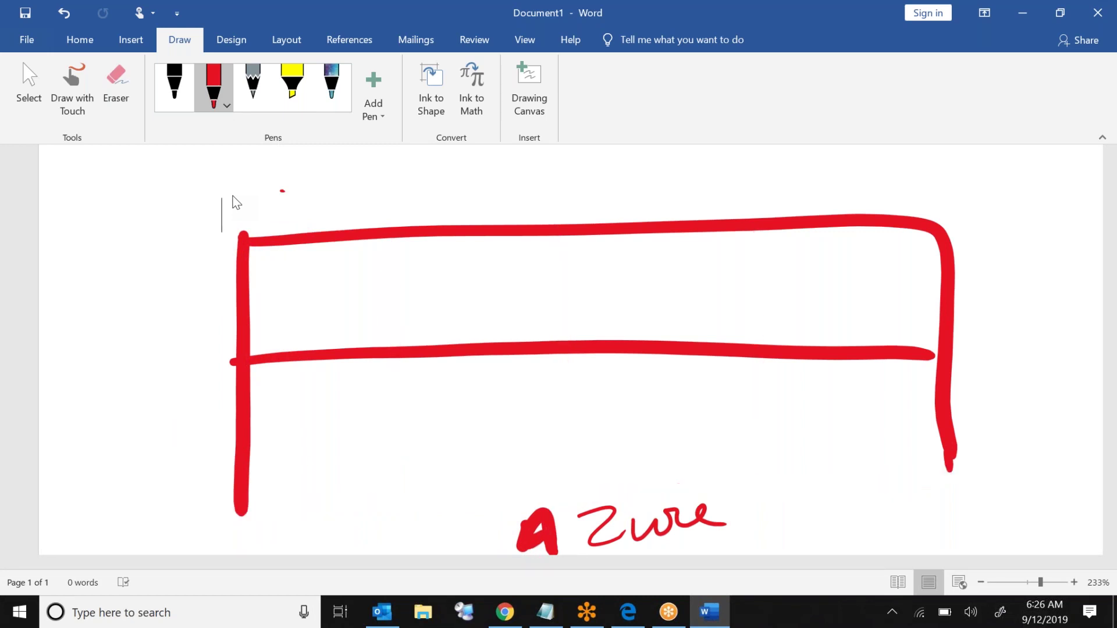
pyautogui.hotkey('ctrl', 'z')
pyautogui.hotkey('ctrl', 'z')
pyautogui.hotkey('ctrl', 'z')
pyautogui.hotkey('ctrl', 'z')
pyautogui.hotkey('ctrl', 'z')
pyautogui.hotkey('ctrl', 'z')
pyautogui.moveTo(269, 237); pyautogui.dragTo(273, 553)
pyautogui.moveTo(269, 240)
pyautogui.mouseDown()
pyautogui.moveTo(990, 229)
pyautogui.moveTo(1005, 536)
pyautogui.mouseUp()
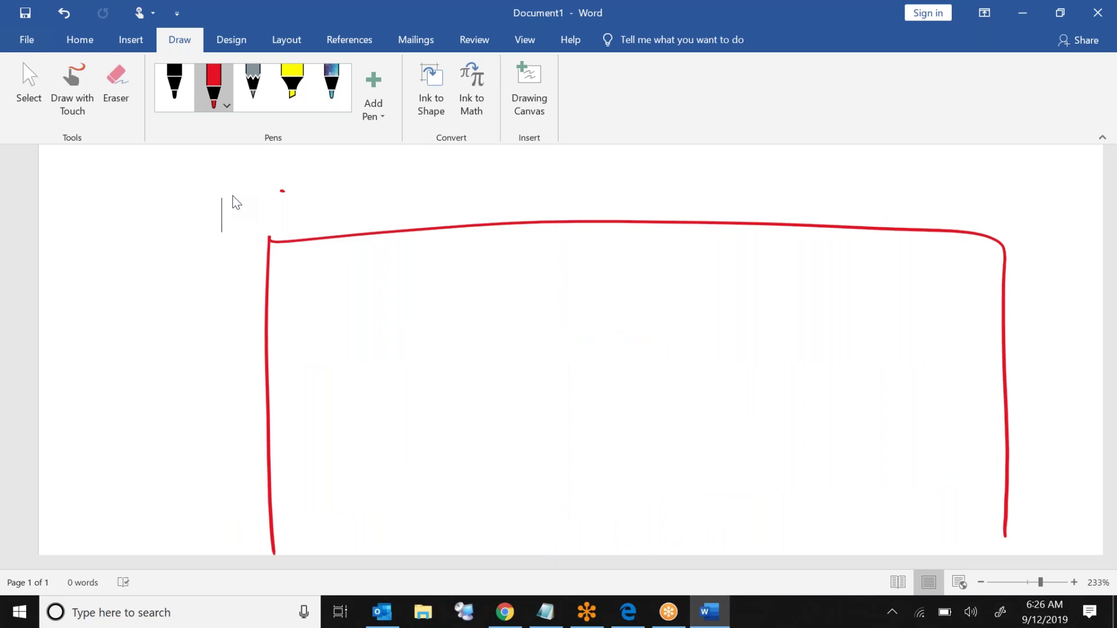
pyautogui.moveTo(274, 548)
pyautogui.mouseDown()
pyautogui.moveTo(424, 525)
pyautogui.moveTo(959, 496)
pyautogui.moveTo(1015, 504)
pyautogui.mouseUp()
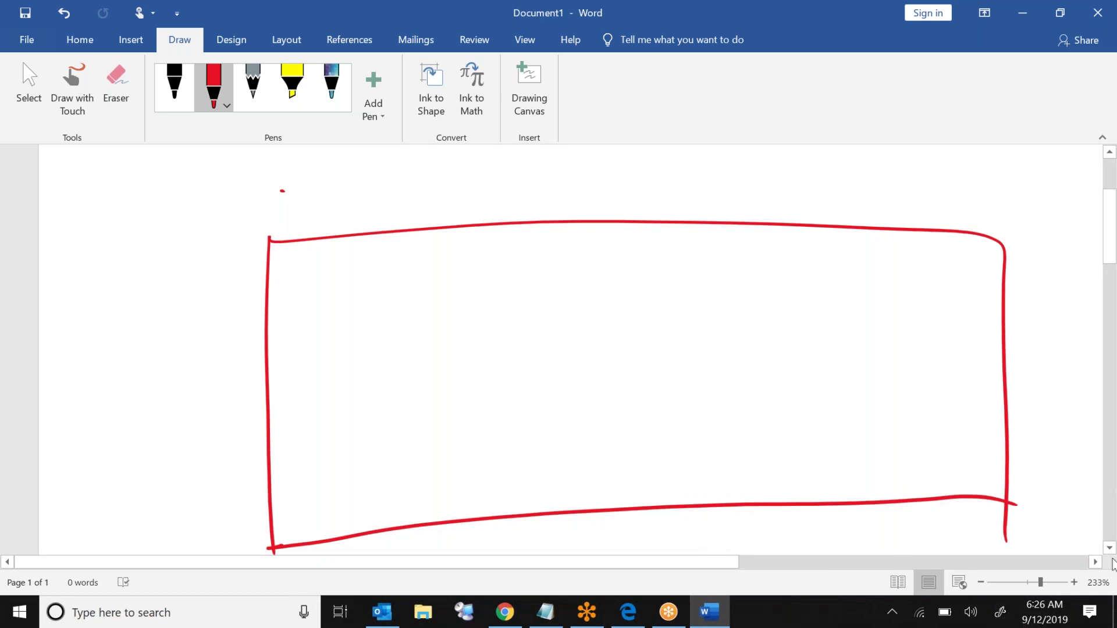
pyautogui.click(1110, 549)
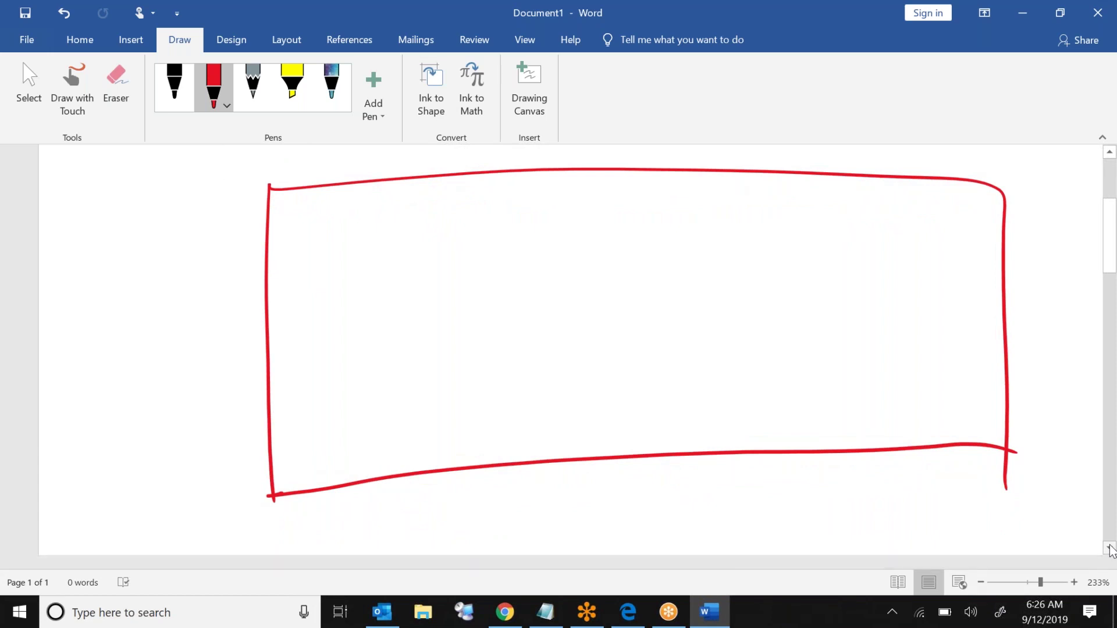
# Step: Divide the box into two rows and four columns and handwrite '60 countries' beneath it
pyautogui.moveTo(266, 335); pyautogui.dragTo(981, 321)
pyautogui.moveTo(407, 181); pyautogui.dragTo(423, 470)
pyautogui.moveTo(574, 167); pyautogui.dragTo(586, 448)
pyautogui.moveTo(771, 173); pyautogui.dragTo(780, 450)
pyautogui.moveTo(610, 501); pyautogui.dragTo(598, 521)
pyautogui.moveTo(630, 511)
pyautogui.mouseDown()
pyautogui.moveTo(636, 532)
pyautogui.moveTo(646, 512)
pyautogui.moveTo(684, 530)
pyautogui.mouseUp()
pyautogui.moveTo(692, 513)
pyautogui.mouseDown()
pyautogui.moveTo(705, 526)
pyautogui.moveTo(720, 506)
pyautogui.moveTo(721, 518)
pyautogui.moveTo(675, 533)
pyautogui.moveTo(713, 515)
pyautogui.moveTo(797, 520)
pyautogui.moveTo(829, 500)
pyautogui.moveTo(813, 539)
pyautogui.mouseUp()
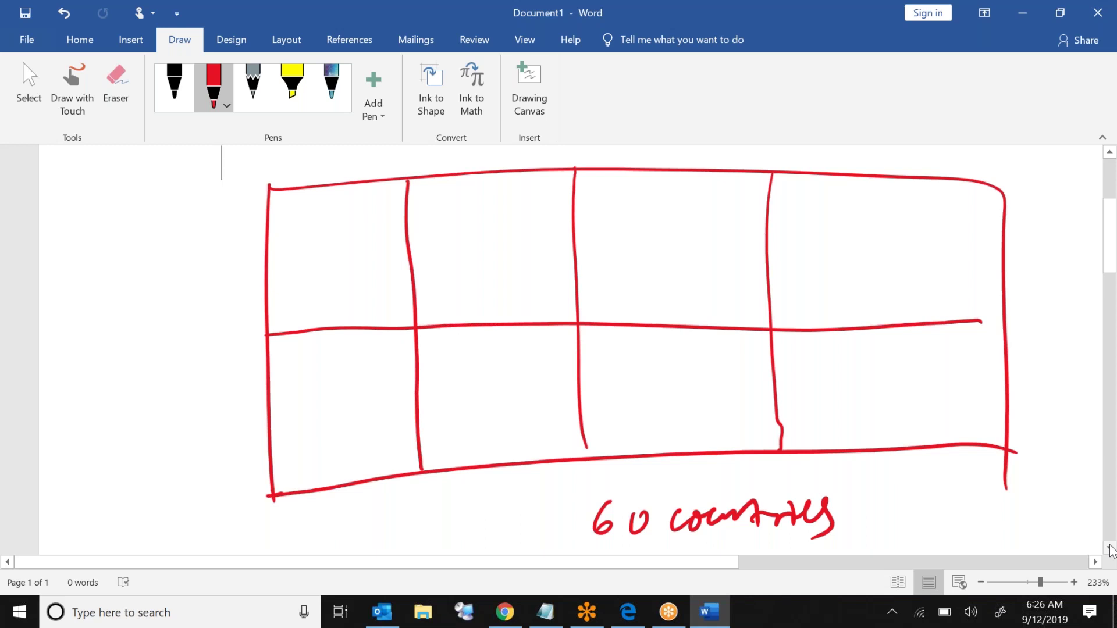
# Step: Handwrite East-US and West-US in the first two top cells
pyautogui.moveTo(302, 210)
pyautogui.mouseDown()
pyautogui.moveTo(303, 234)
pyautogui.moveTo(294, 215)
pyautogui.moveTo(331, 197)
pyautogui.moveTo(332, 229)
pyautogui.mouseUp()
pyautogui.moveTo(353, 200)
pyautogui.mouseDown()
pyautogui.moveTo(353, 235)
pyautogui.moveTo(378, 214)
pyautogui.mouseUp()
pyautogui.moveTo(303, 256)
pyautogui.mouseDown()
pyautogui.moveTo(308, 269)
pyautogui.moveTo(348, 264)
pyautogui.mouseUp()
pyautogui.moveTo(452, 208); pyautogui.dragTo(486, 209)
pyautogui.moveTo(495, 214)
pyautogui.mouseDown()
pyautogui.moveTo(490, 225)
pyautogui.moveTo(504, 216)
pyautogui.mouseUp()
pyautogui.moveTo(517, 203)
pyautogui.mouseDown()
pyautogui.moveTo(507, 232)
pyautogui.moveTo(527, 235)
pyautogui.mouseUp()
pyautogui.moveTo(542, 217); pyautogui.dragTo(553, 213)
pyautogui.moveTo(453, 258)
pyautogui.mouseDown()
pyautogui.moveTo(459, 271)
pyautogui.moveTo(492, 268)
pyautogui.mouseUp()
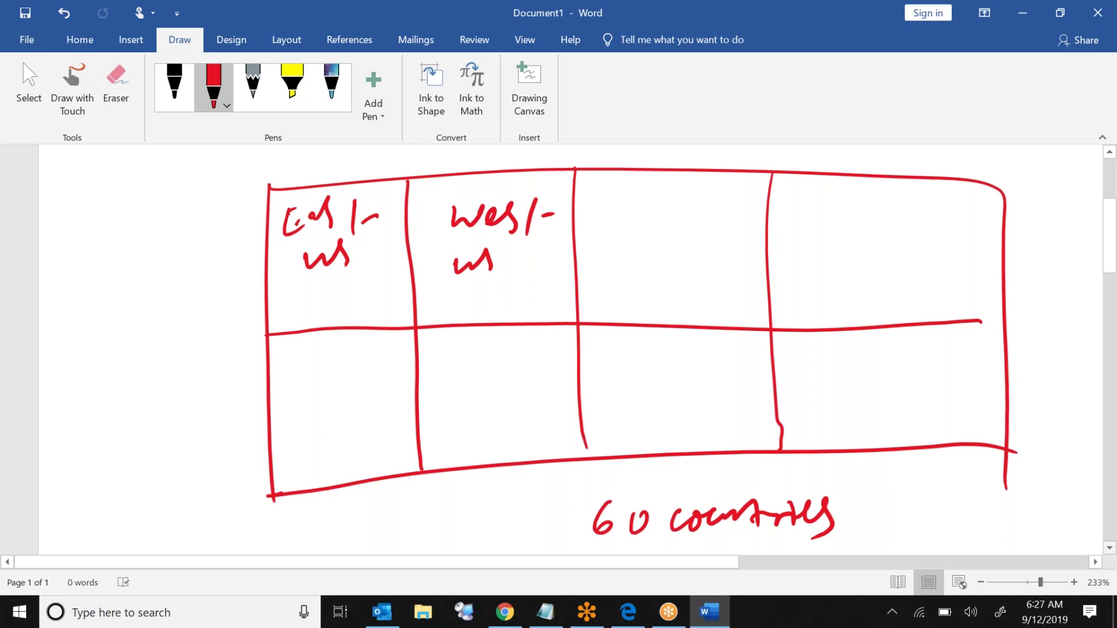
# Step: Write Brazil and Indonesia in the remaining top cells, with an arrow above Indonesia
pyautogui.moveTo(599, 192)
pyautogui.mouseDown()
pyautogui.moveTo(590, 225)
pyautogui.moveTo(640, 202)
pyautogui.mouseUp()
pyautogui.moveTo(654, 206)
pyautogui.mouseDown()
pyautogui.moveTo(647, 216)
pyautogui.moveTo(666, 219)
pyautogui.mouseUp()
pyautogui.moveTo(670, 200)
pyautogui.mouseDown()
pyautogui.moveTo(676, 214)
pyautogui.moveTo(740, 215)
pyautogui.mouseUp()
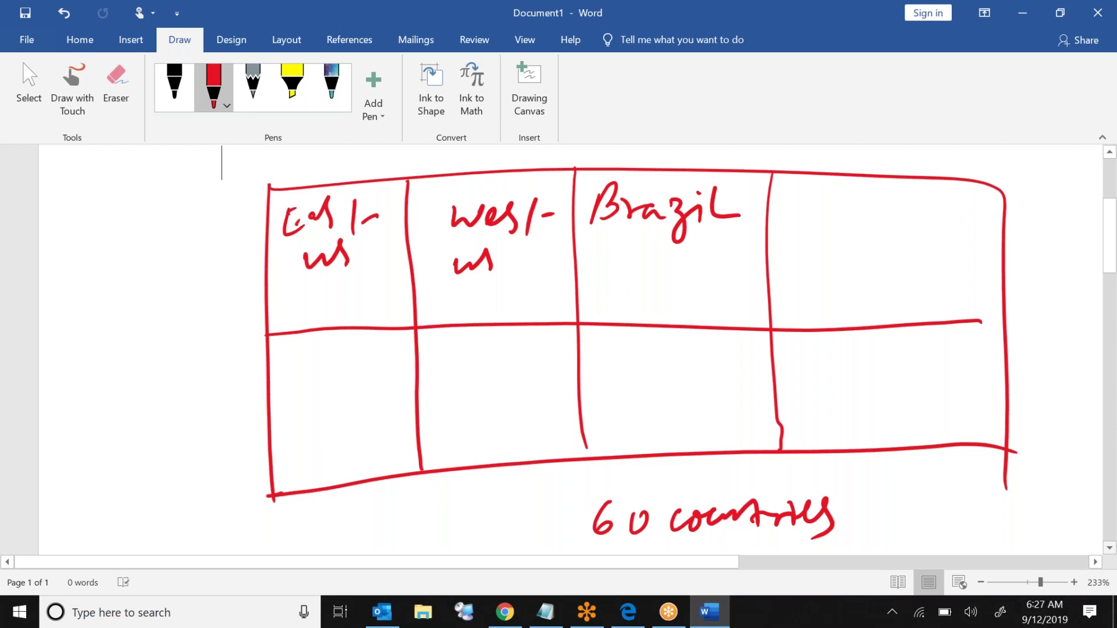
pyautogui.moveTo(797, 207)
pyautogui.mouseDown()
pyautogui.moveTo(813, 243)
pyautogui.moveTo(924, 222)
pyautogui.moveTo(970, 249)
pyautogui.mouseUp()
pyautogui.moveTo(891, 150); pyautogui.dragTo(893, 174)
pyautogui.moveTo(877, 167)
pyautogui.mouseDown()
pyautogui.moveTo(890, 174)
pyautogui.moveTo(912, 160)
pyautogui.mouseUp()
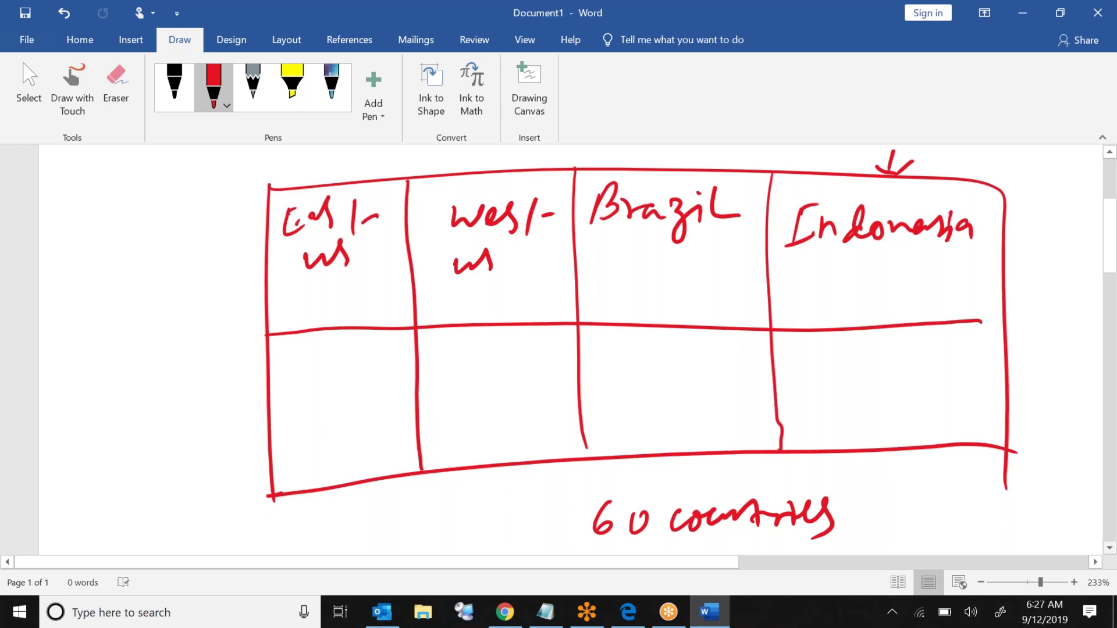
# Step: Write Mumbai, London and Paris in the first three lower cells
pyautogui.moveTo(274, 375)
pyautogui.mouseDown()
pyautogui.moveTo(277, 395)
pyautogui.moveTo(306, 398)
pyautogui.moveTo(403, 363)
pyautogui.moveTo(454, 378)
pyautogui.moveTo(557, 365)
pyautogui.mouseUp()
pyautogui.click(403, 349)
pyautogui.moveTo(611, 338)
pyautogui.mouseDown()
pyautogui.moveTo(612, 384)
pyautogui.moveTo(639, 368)
pyautogui.moveTo(647, 384)
pyautogui.mouseUp()
pyautogui.moveTo(648, 378)
pyautogui.mouseDown()
pyautogui.moveTo(689, 357)
pyautogui.moveTo(686, 383)
pyautogui.moveTo(703, 371)
pyautogui.mouseUp()
pyautogui.moveTo(792, 356)
pyautogui.mouseDown()
pyautogui.moveTo(796, 392)
pyautogui.moveTo(807, 369)
pyautogui.mouseUp()
# Step: Write and underline Hyderabad in the last lower cell, then tick Indonesia
pyautogui.moveTo(807, 370)
pyautogui.mouseDown()
pyautogui.moveTo(808, 396)
pyautogui.moveTo(827, 394)
pyautogui.mouseUp()
pyautogui.moveTo(841, 375)
pyautogui.mouseDown()
pyautogui.moveTo(819, 428)
pyautogui.moveTo(858, 367)
pyautogui.mouseUp()
pyautogui.moveTo(858, 386); pyautogui.dragTo(891, 389)
pyautogui.moveTo(890, 378)
pyautogui.mouseDown()
pyautogui.moveTo(913, 366)
pyautogui.moveTo(963, 378)
pyautogui.moveTo(947, 407)
pyautogui.mouseUp()
pyautogui.moveTo(846, 447); pyautogui.dragTo(913, 435)
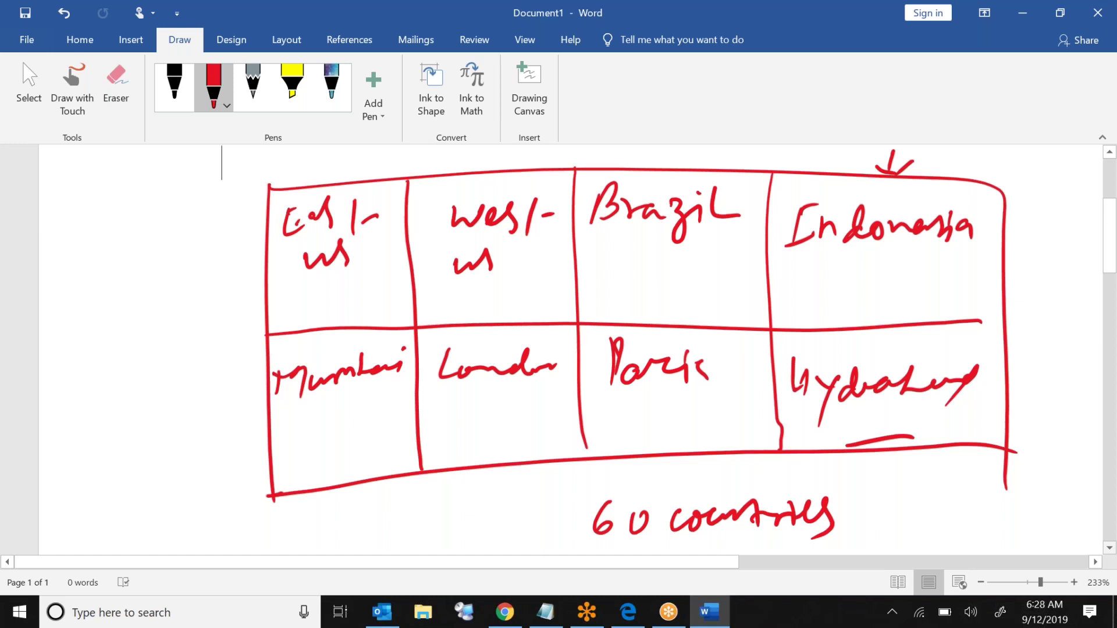
pyautogui.moveTo(800, 284)
pyautogui.mouseDown()
pyautogui.moveTo(807, 293)
pyautogui.moveTo(875, 260)
pyautogui.mouseUp()
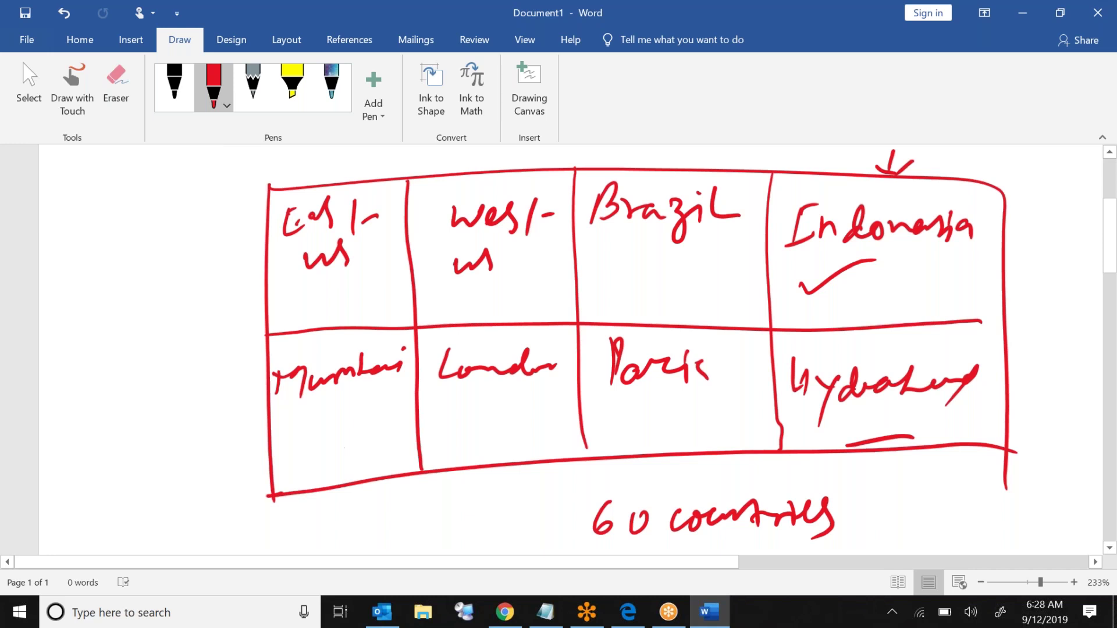
# Step: Erase the red grid, region names and '60 countries', then return to the red pen
pyautogui.click(107, 92)
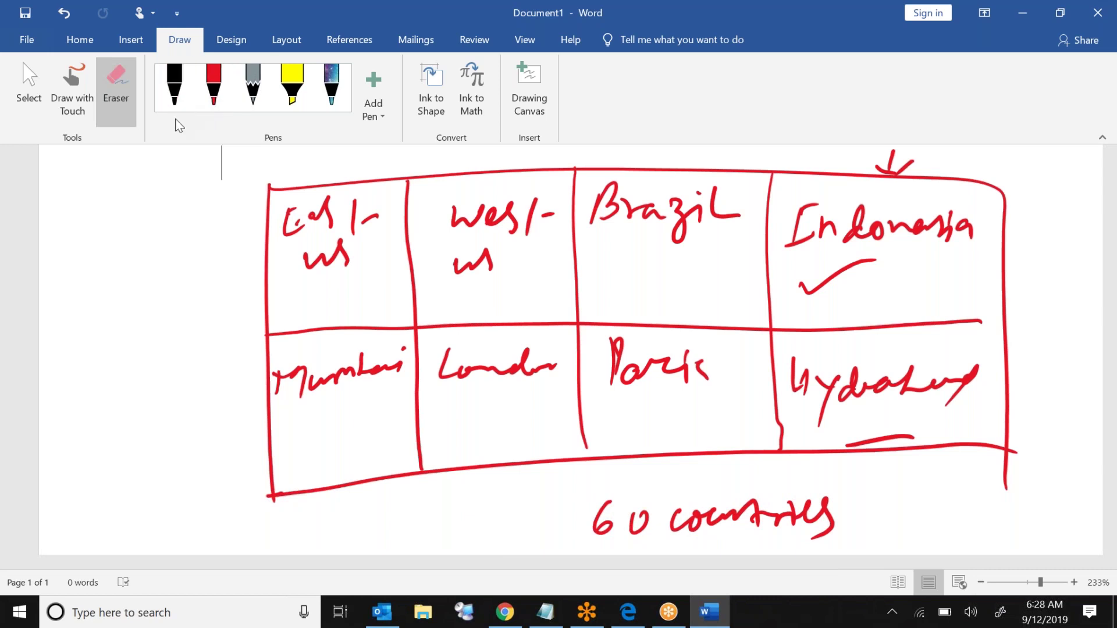
pyautogui.moveTo(266, 329); pyautogui.dragTo(767, 326)
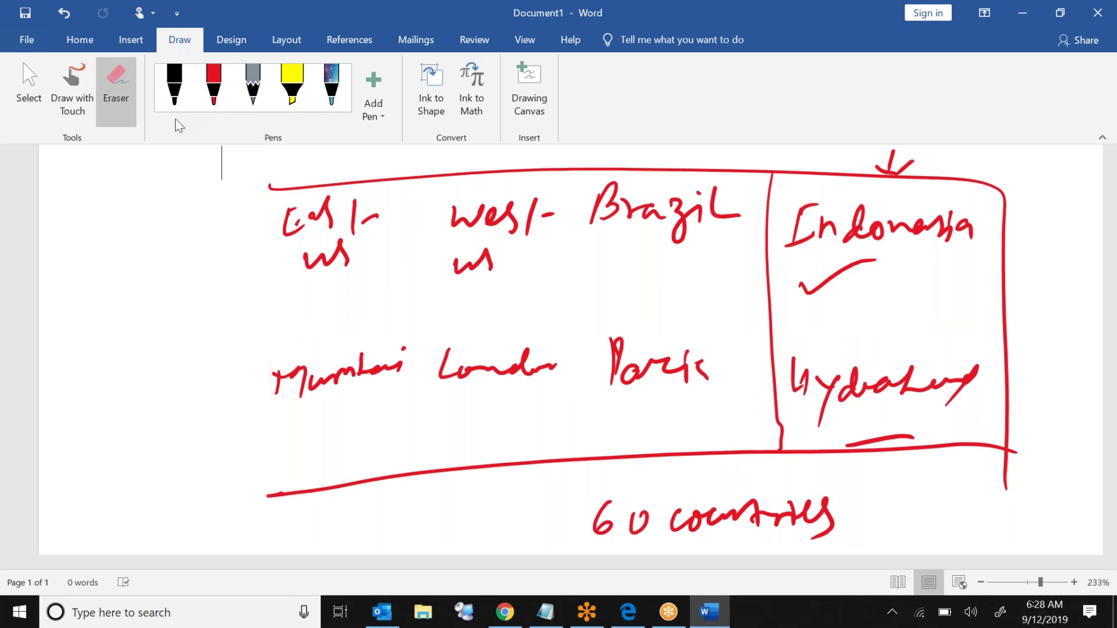
pyautogui.moveTo(777, 378); pyautogui.dragTo(582, 460)
pyautogui.moveTo(832, 518); pyautogui.dragTo(593, 517)
pyautogui.moveTo(791, 520)
pyautogui.mouseDown()
pyautogui.moveTo(792, 501)
pyautogui.moveTo(1004, 407)
pyautogui.moveTo(826, 407)
pyautogui.moveTo(878, 441)
pyautogui.mouseUp()
pyautogui.moveTo(834, 385)
pyautogui.mouseDown()
pyautogui.moveTo(794, 372)
pyautogui.moveTo(465, 367)
pyautogui.moveTo(274, 384)
pyautogui.moveTo(291, 227)
pyautogui.moveTo(971, 226)
pyautogui.moveTo(896, 163)
pyautogui.moveTo(829, 227)
pyautogui.moveTo(838, 278)
pyautogui.moveTo(799, 239)
pyautogui.mouseUp()
pyautogui.moveTo(454, 267); pyautogui.dragTo(492, 251)
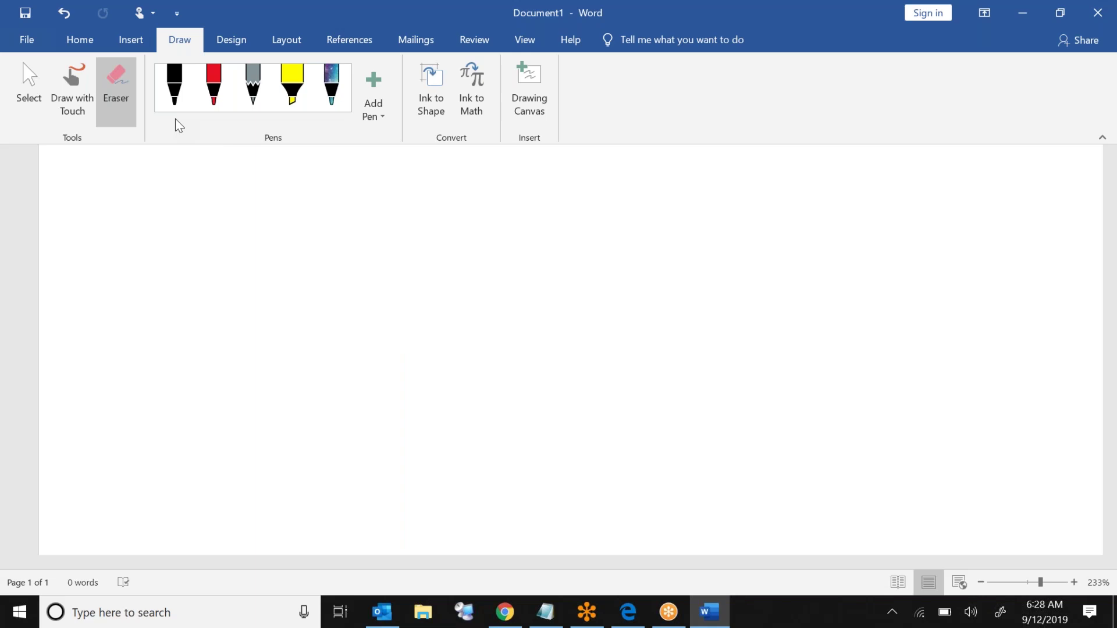
pyautogui.click(214, 93)
# Step: Draw a red rectangle and split it into two rows and five columns
pyautogui.moveTo(278, 230); pyautogui.dragTo(268, 504)
pyautogui.moveTo(289, 223)
pyautogui.mouseDown()
pyautogui.moveTo(853, 195)
pyautogui.moveTo(900, 473)
pyautogui.mouseUp()
pyautogui.moveTo(259, 505); pyautogui.dragTo(922, 464)
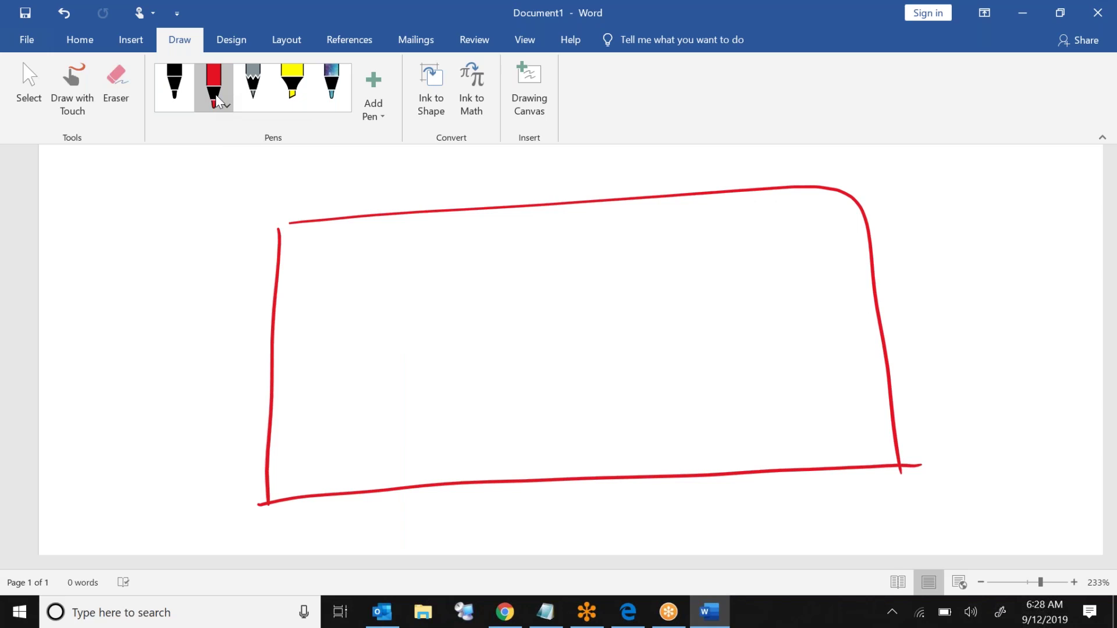
pyautogui.moveTo(268, 355); pyautogui.dragTo(898, 318)
pyautogui.moveTo(440, 205); pyautogui.dragTo(453, 489)
pyautogui.moveTo(570, 189); pyautogui.dragTo(605, 478)
pyautogui.moveTo(728, 196); pyautogui.dragTo(771, 482)
pyautogui.moveTo(337, 214); pyautogui.dragTo(342, 486)
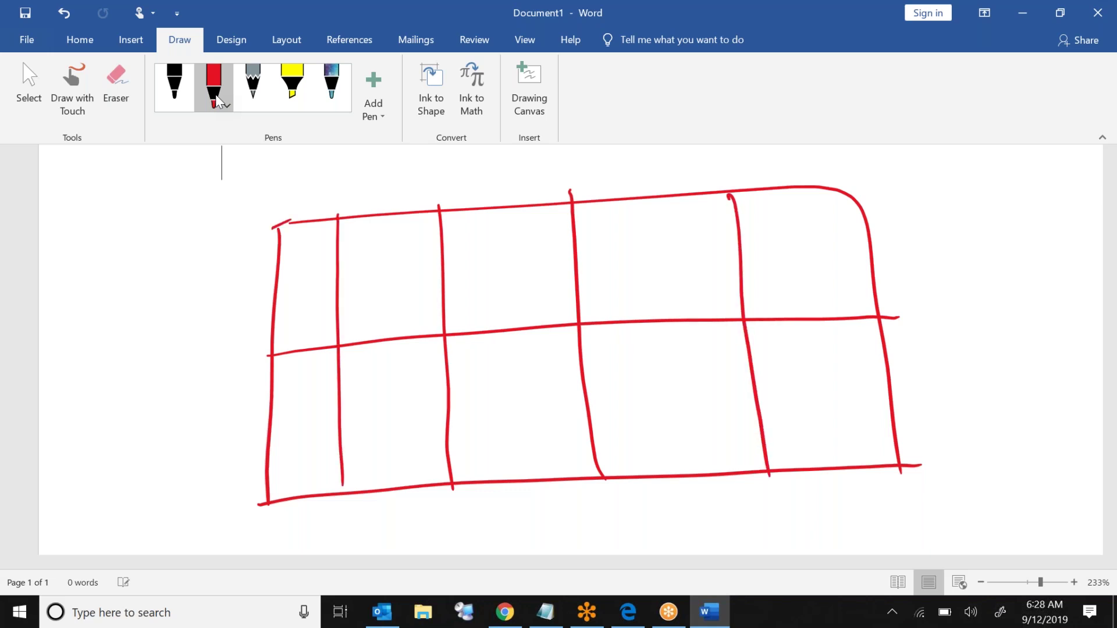
# Step: Handwrite 'Rack' left of the grid with an arrow from the grid and a down arrow
pyautogui.moveTo(295, 318)
pyautogui.mouseDown()
pyautogui.moveTo(223, 320)
pyautogui.moveTo(220, 337)
pyautogui.mouseUp()
pyautogui.moveTo(107, 301); pyautogui.dragTo(114, 345)
pyautogui.moveTo(107, 286)
pyautogui.mouseDown()
pyautogui.moveTo(114, 314)
pyautogui.moveTo(143, 320)
pyautogui.mouseUp()
pyautogui.moveTo(139, 294); pyautogui.dragTo(153, 314)
pyautogui.moveTo(164, 278); pyautogui.dragTo(159, 297)
pyautogui.moveTo(182, 252); pyautogui.dragTo(177, 295)
pyautogui.moveTo(193, 261); pyautogui.dragTo(182, 279)
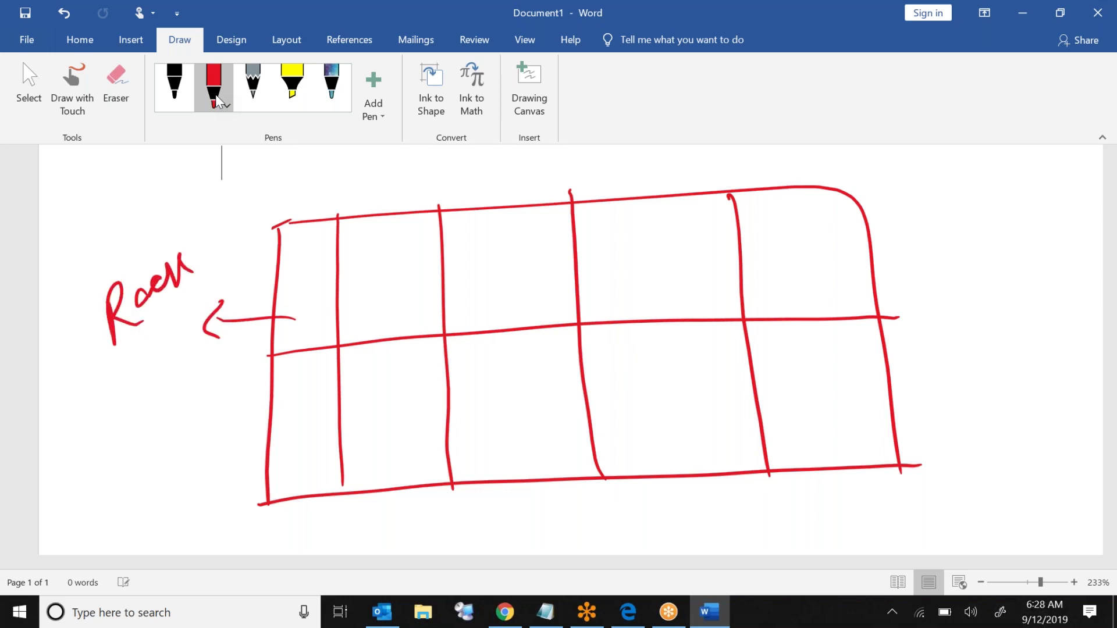
pyautogui.moveTo(146, 325); pyautogui.dragTo(154, 376)
pyautogui.moveTo(135, 369); pyautogui.dragTo(155, 386)
# Step: Write 'HD+RAM+Processor' below the down arrow
pyautogui.moveTo(82, 417)
pyautogui.mouseDown()
pyautogui.moveTo(85, 451)
pyautogui.moveTo(102, 444)
pyautogui.moveTo(97, 427)
pyautogui.mouseUp()
pyautogui.moveTo(110, 409)
pyautogui.mouseDown()
pyautogui.moveTo(125, 421)
pyautogui.moveTo(114, 436)
pyautogui.moveTo(142, 444)
pyautogui.mouseUp()
pyautogui.moveTo(160, 401)
pyautogui.mouseDown()
pyautogui.moveTo(158, 427)
pyautogui.moveTo(185, 430)
pyautogui.moveTo(182, 390)
pyautogui.moveTo(189, 411)
pyautogui.moveTo(205, 381)
pyautogui.moveTo(210, 405)
pyautogui.moveTo(222, 387)
pyautogui.mouseUp()
pyautogui.moveTo(215, 381); pyautogui.dragTo(212, 407)
pyautogui.moveTo(122, 460)
pyautogui.mouseDown()
pyautogui.moveTo(131, 499)
pyautogui.moveTo(156, 458)
pyautogui.mouseUp()
pyautogui.moveTo(166, 456)
pyautogui.mouseDown()
pyautogui.moveTo(160, 470)
pyautogui.moveTo(183, 464)
pyautogui.moveTo(205, 433)
pyautogui.moveTo(217, 445)
pyautogui.moveTo(243, 407)
pyautogui.moveTo(221, 442)
pyautogui.mouseUp()
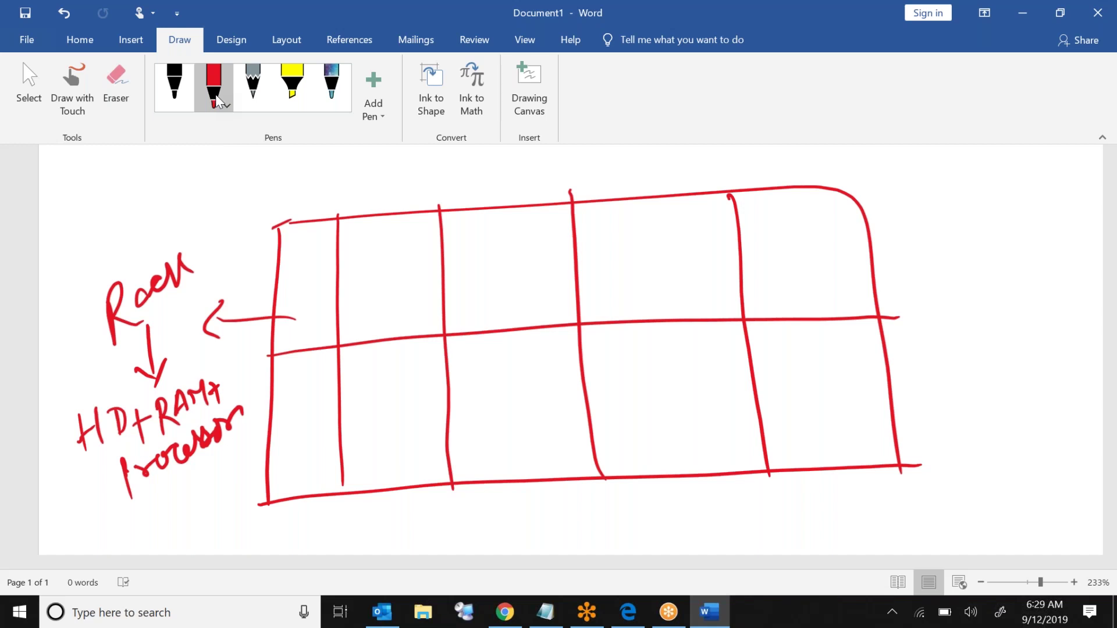
# Step: Draw an up arrow inside the grid and write a circled '1 RG' at top right
pyautogui.moveTo(662, 338)
pyautogui.mouseDown()
pyautogui.moveTo(660, 304)
pyautogui.moveTo(645, 317)
pyautogui.moveTo(686, 311)
pyautogui.mouseUp()
pyautogui.moveTo(888, 199)
pyautogui.mouseDown()
pyautogui.moveTo(894, 218)
pyautogui.moveTo(900, 187)
pyautogui.moveTo(927, 231)
pyautogui.moveTo(930, 205)
pyautogui.moveTo(952, 227)
pyautogui.mouseUp()
pyautogui.moveTo(985, 176)
pyautogui.mouseDown()
pyautogui.moveTo(966, 216)
pyautogui.moveTo(998, 240)
pyautogui.mouseUp()
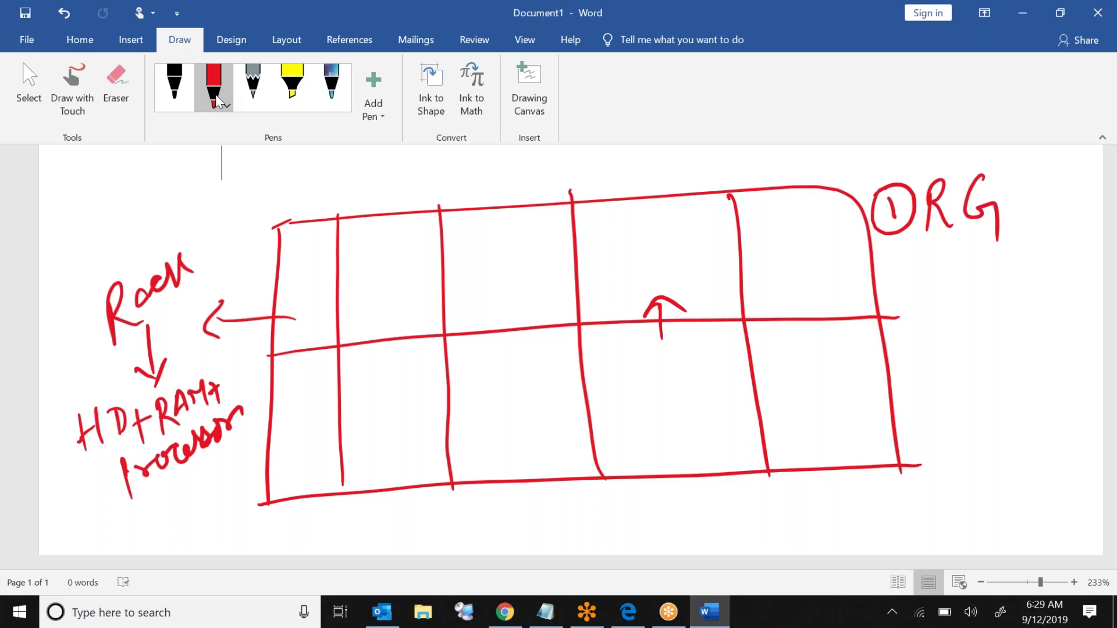
# Step: Add a circled 2 under RG and draw a labelled vNET strip in an upper cell
pyautogui.moveTo(885, 264)
pyautogui.mouseDown()
pyautogui.moveTo(887, 276)
pyautogui.moveTo(904, 272)
pyautogui.mouseUp()
pyautogui.moveTo(891, 252)
pyautogui.mouseDown()
pyautogui.moveTo(905, 295)
pyautogui.moveTo(865, 251)
pyautogui.mouseUp()
pyautogui.moveTo(578, 286); pyautogui.dragTo(740, 262)
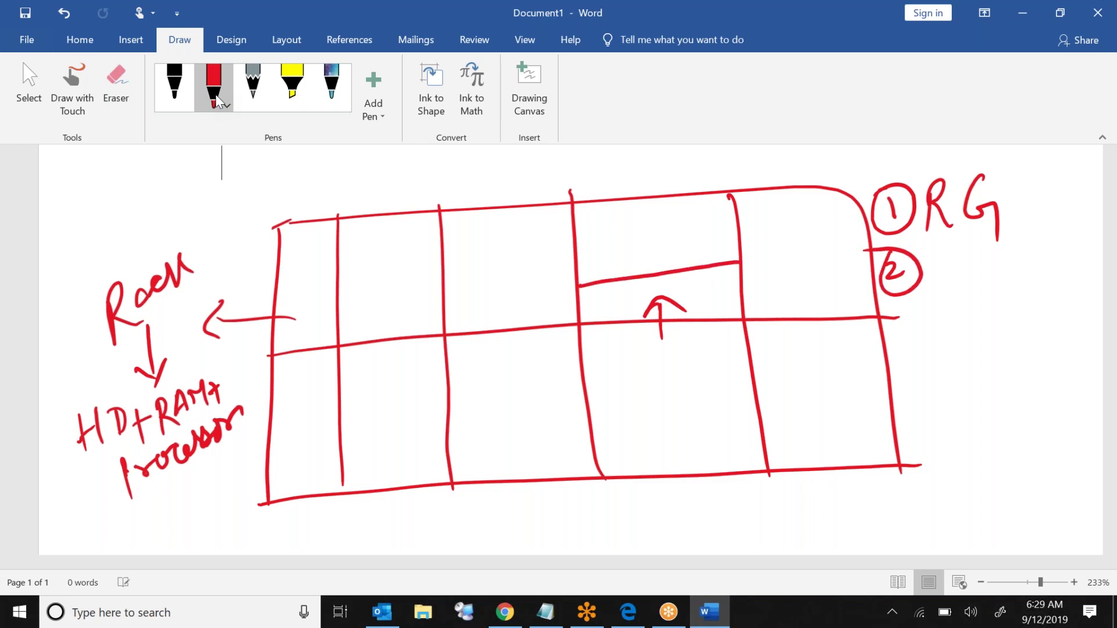
pyautogui.moveTo(603, 294)
pyautogui.mouseDown()
pyautogui.moveTo(634, 305)
pyautogui.moveTo(663, 280)
pyautogui.mouseUp()
pyautogui.moveTo(667, 284)
pyautogui.mouseDown()
pyautogui.moveTo(675, 298)
pyautogui.moveTo(683, 276)
pyautogui.mouseUp()
pyautogui.moveTo(675, 278); pyautogui.dragTo(669, 291)
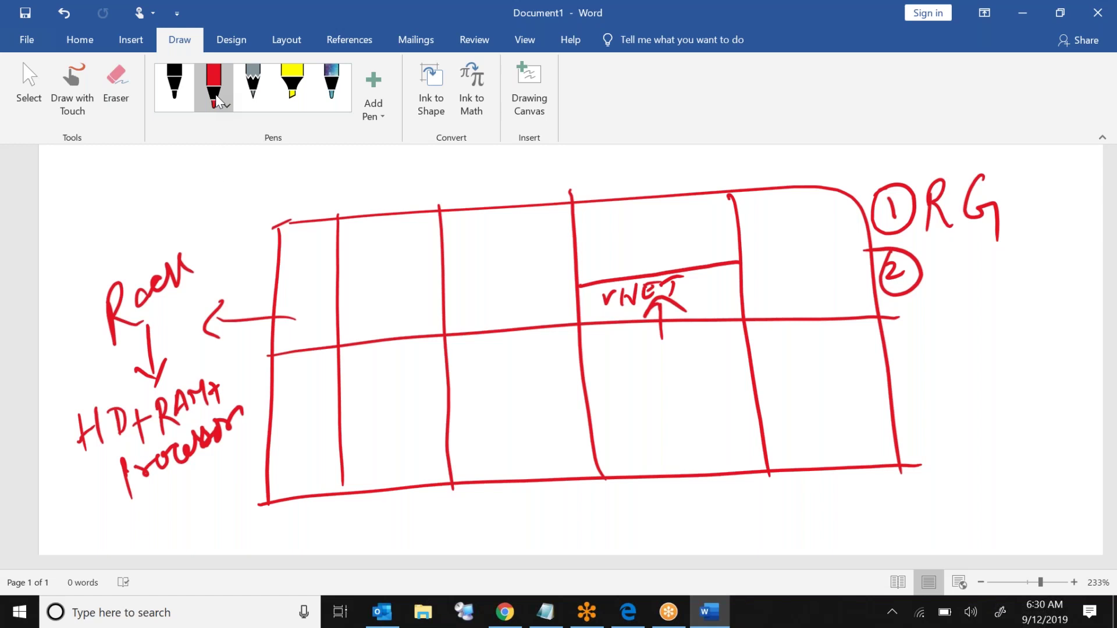
# Step: Write VNET beside the circled 2 and add a circled 3 below it
pyautogui.moveTo(937, 260)
pyautogui.mouseDown()
pyautogui.moveTo(983, 253)
pyautogui.moveTo(1021, 267)
pyautogui.mouseUp()
pyautogui.click(1025, 251)
pyautogui.moveTo(1013, 252); pyautogui.dragTo(1040, 244)
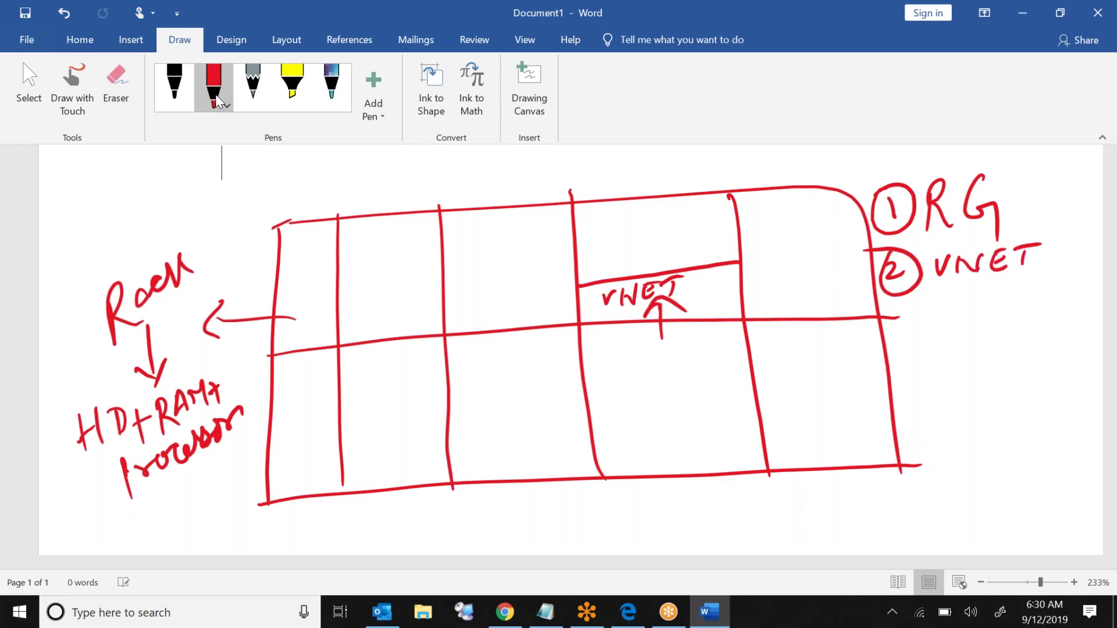
pyautogui.moveTo(901, 310)
pyautogui.mouseDown()
pyautogui.moveTo(912, 349)
pyautogui.moveTo(905, 301)
pyautogui.mouseUp()
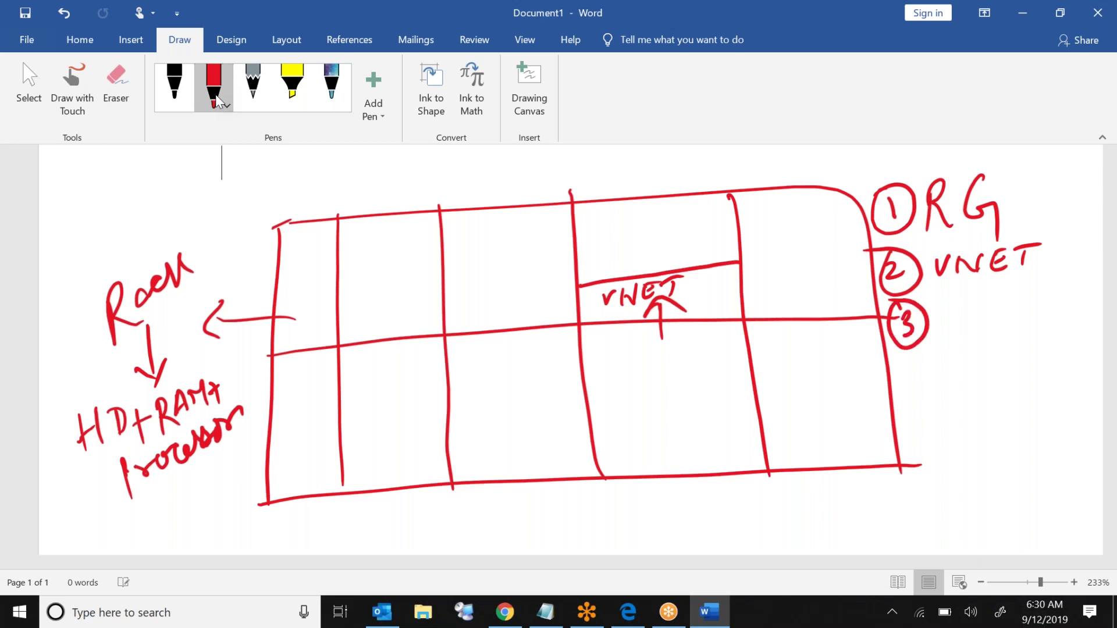
# Step: Sketch machine boxes linked to the vNET strip and write an underlined '4 VMs' by the circled 3
pyautogui.moveTo(585, 235)
pyautogui.mouseDown()
pyautogui.moveTo(586, 260)
pyautogui.moveTo(605, 232)
pyautogui.moveTo(584, 259)
pyautogui.moveTo(613, 249)
pyautogui.moveTo(610, 259)
pyautogui.mouseUp()
pyautogui.moveTo(613, 238)
pyautogui.mouseDown()
pyautogui.moveTo(634, 249)
pyautogui.moveTo(677, 224)
pyautogui.moveTo(654, 252)
pyautogui.moveTo(719, 239)
pyautogui.mouseUp()
pyautogui.moveTo(595, 250); pyautogui.dragTo(589, 282)
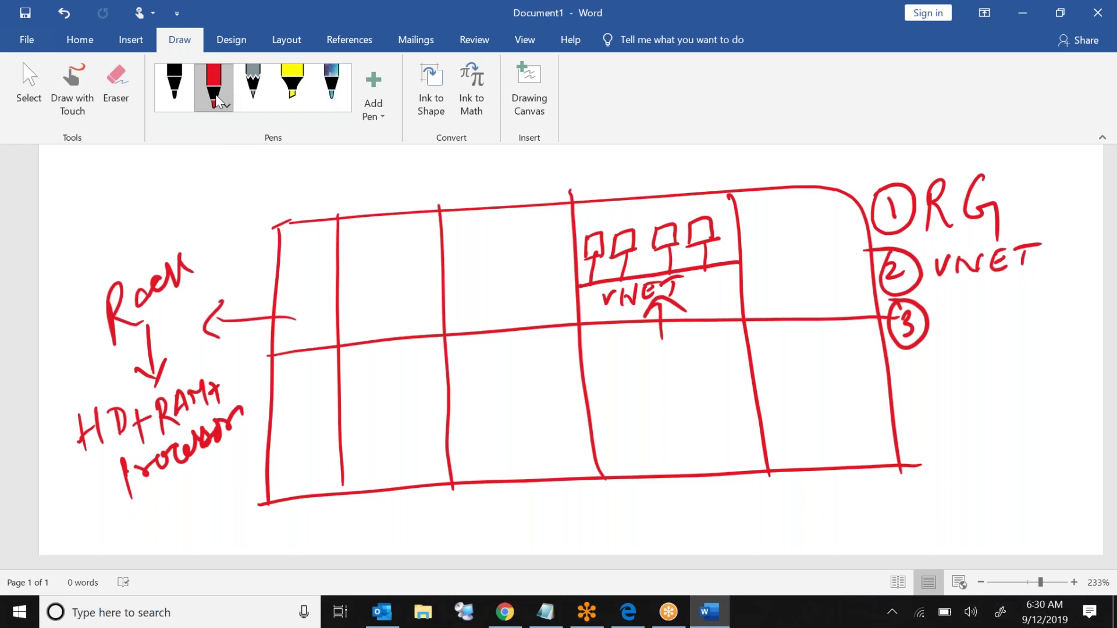
pyautogui.moveTo(941, 307)
pyautogui.mouseDown()
pyautogui.moveTo(936, 329)
pyautogui.moveTo(1014, 306)
pyautogui.moveTo(1016, 324)
pyautogui.mouseUp()
pyautogui.moveTo(972, 360); pyautogui.dragTo(1023, 348)
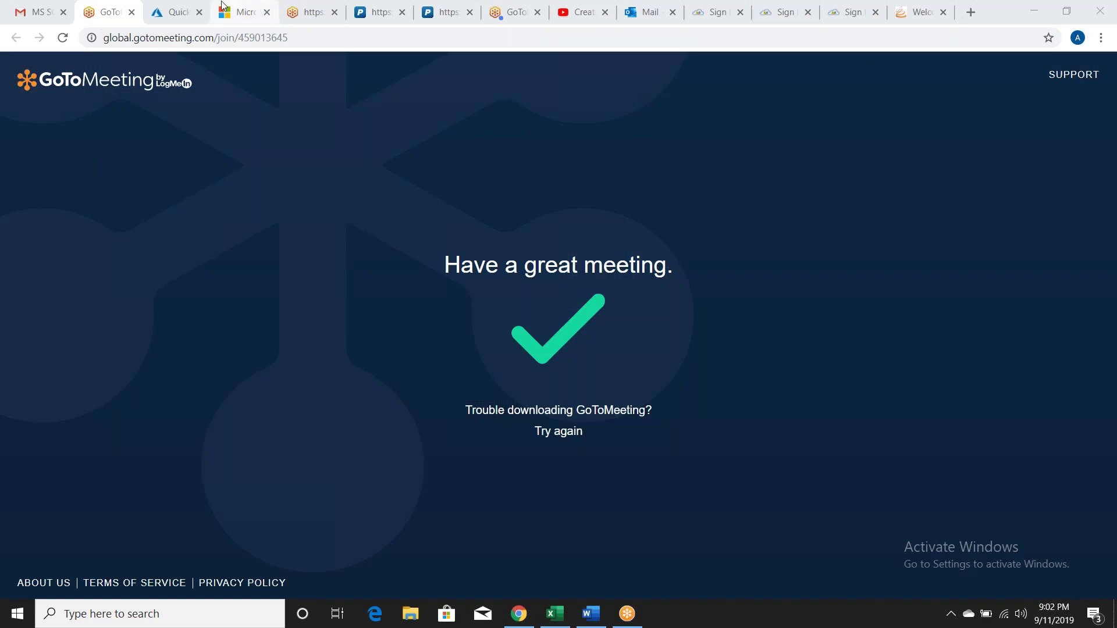
# Step: Switch to the Azure portal tab showing the Quickstart Center
pyautogui.click(165, 8)
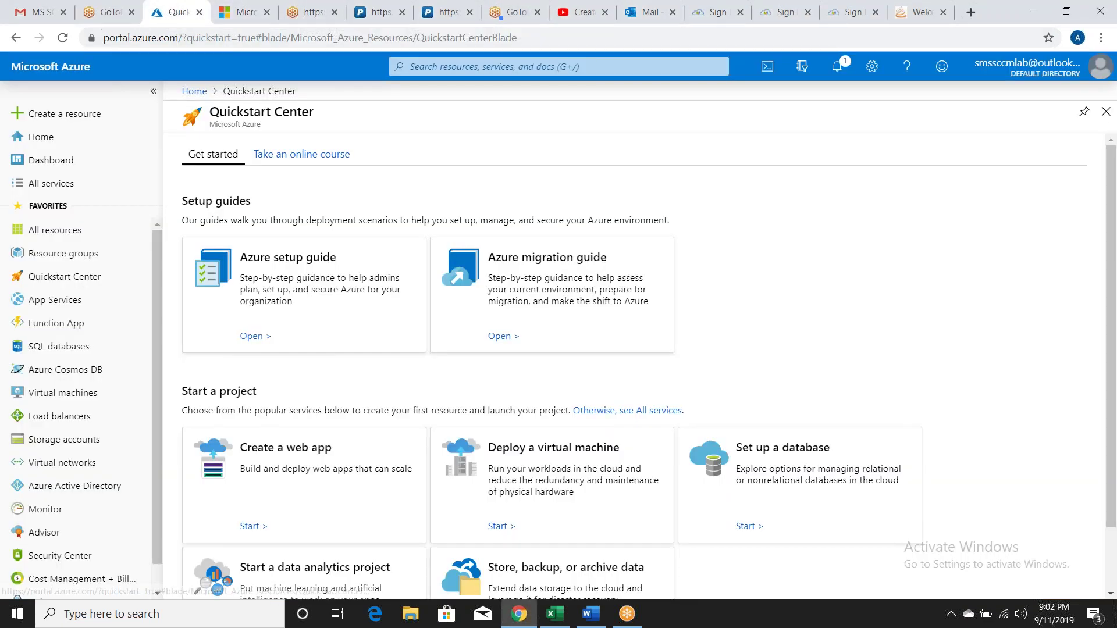
pyautogui.click(1113, 176)
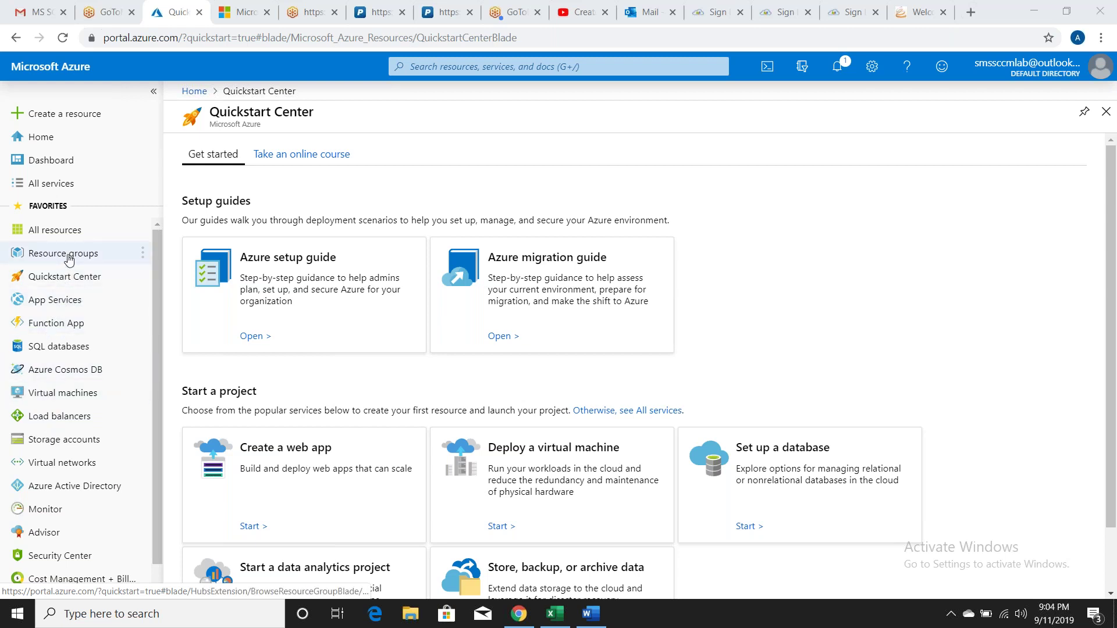
# Step: Open All services and unstar All resources, Cost Management + Billing, Function App and App Services
pyautogui.click(61, 183)
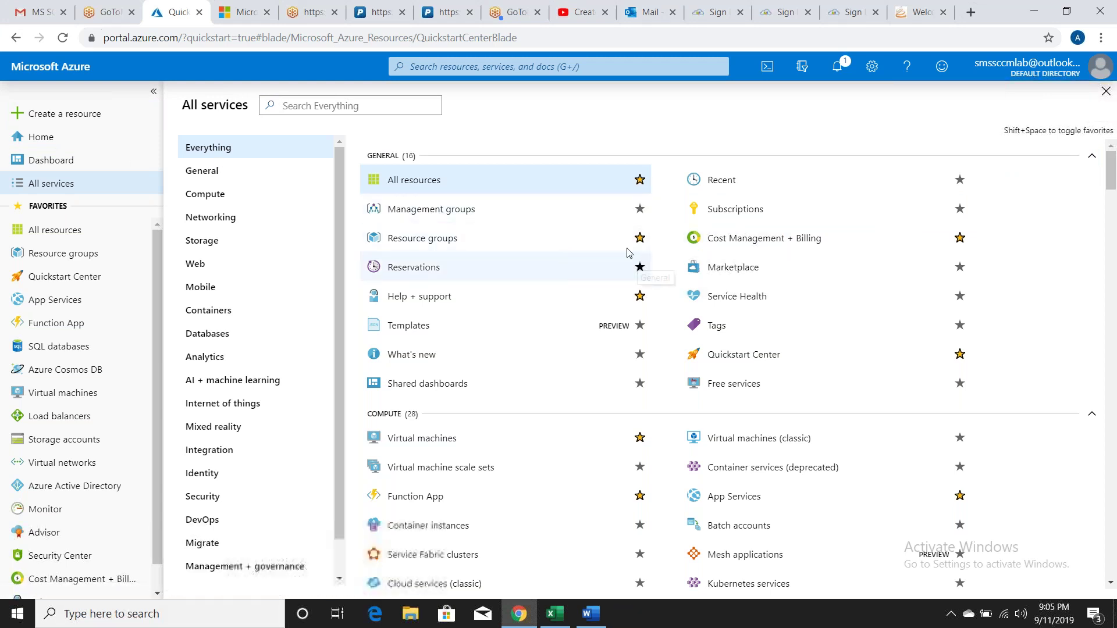
pyautogui.click(639, 182)
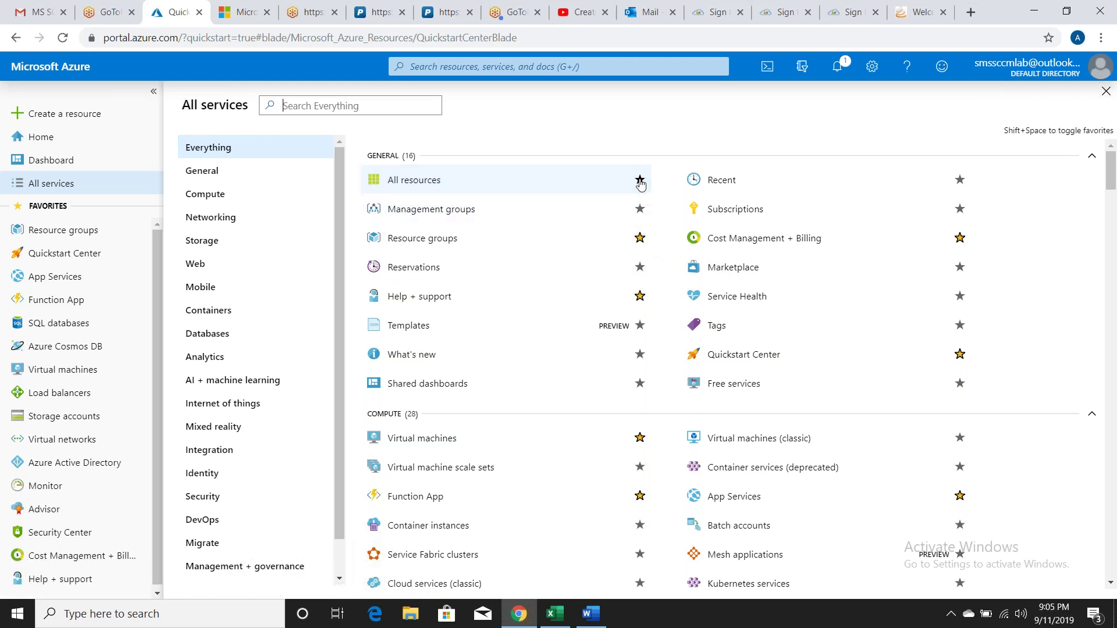
pyautogui.click(960, 238)
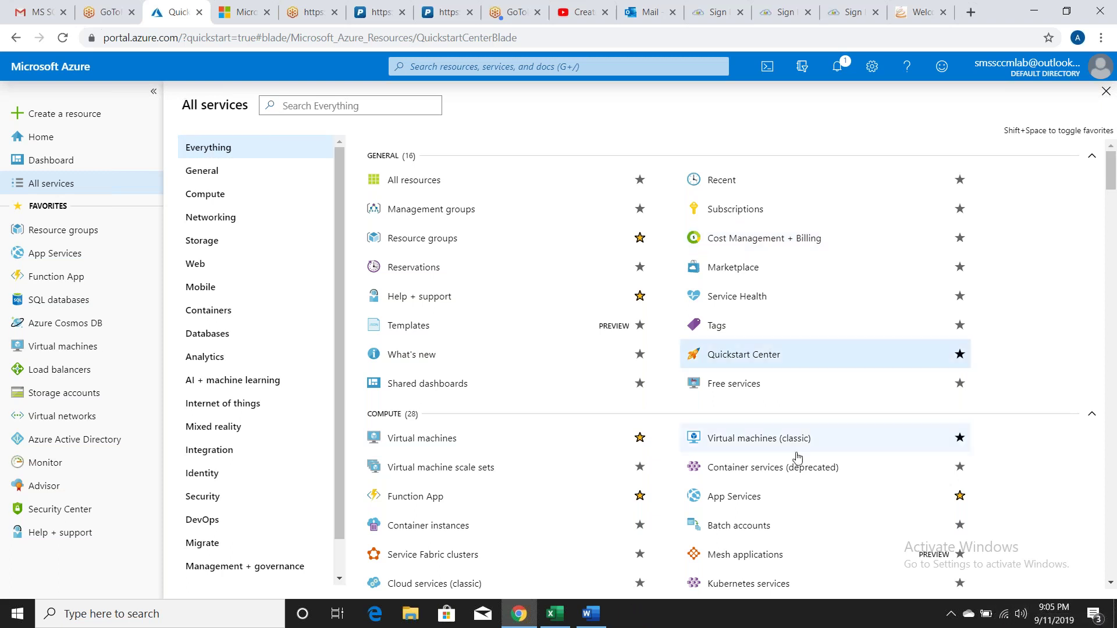
pyautogui.click(640, 497)
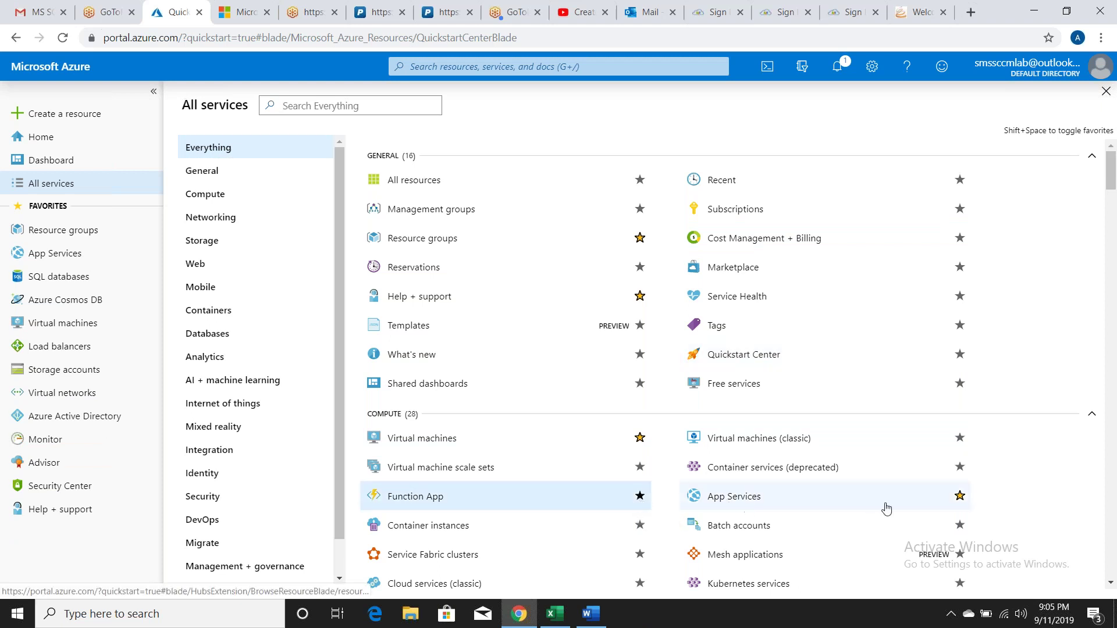
pyautogui.click(960, 497)
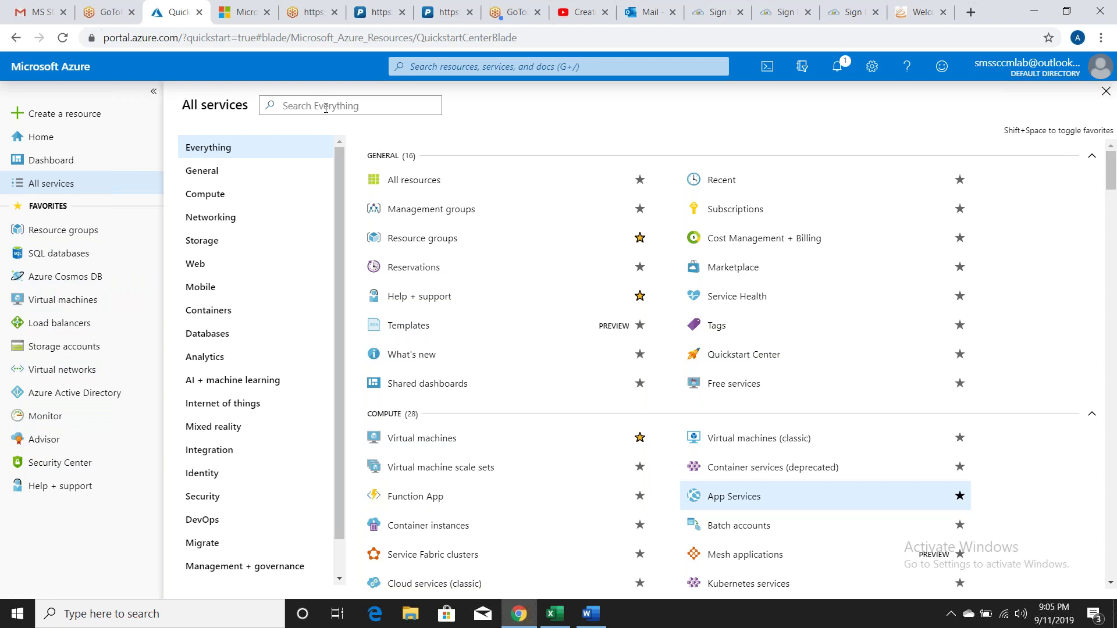
# Step: Unfavorite SQL databases, Azure Cosmos DB, Storage accounts, Advisor, Monitor and Azure Active Directory
pyautogui.click(326, 108)
pyautogui.write('databa')
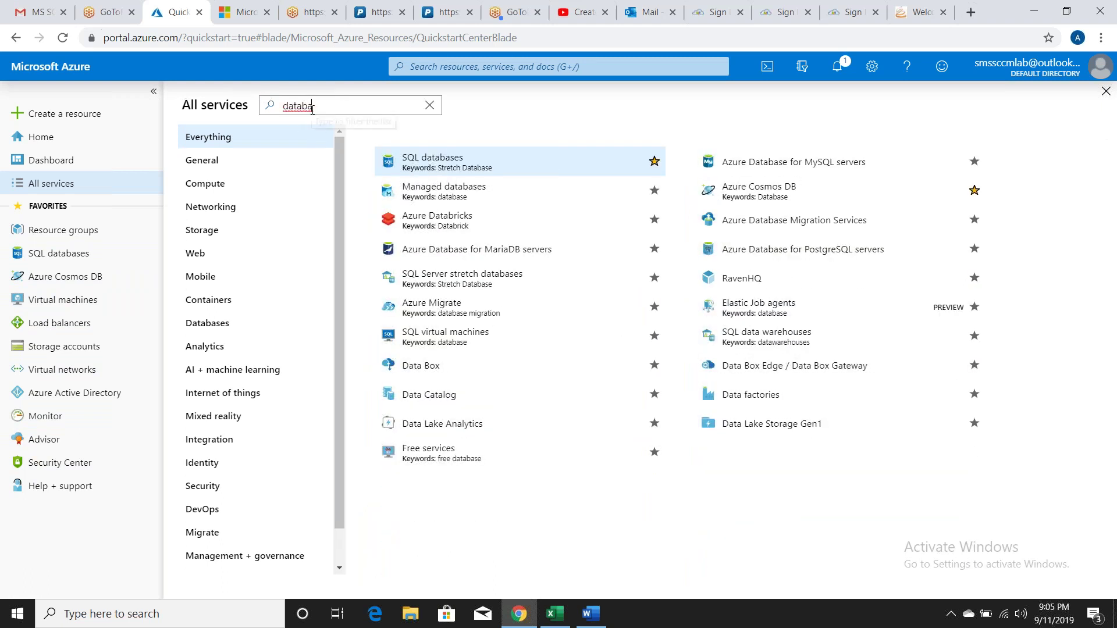
pyautogui.click(653, 161)
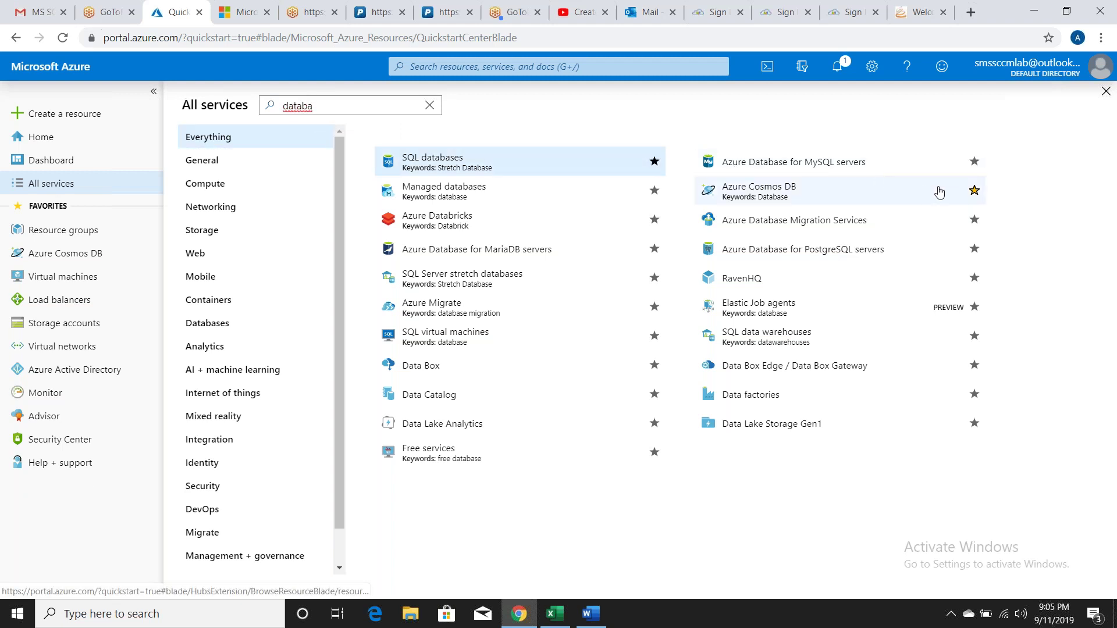
pyautogui.click(974, 190)
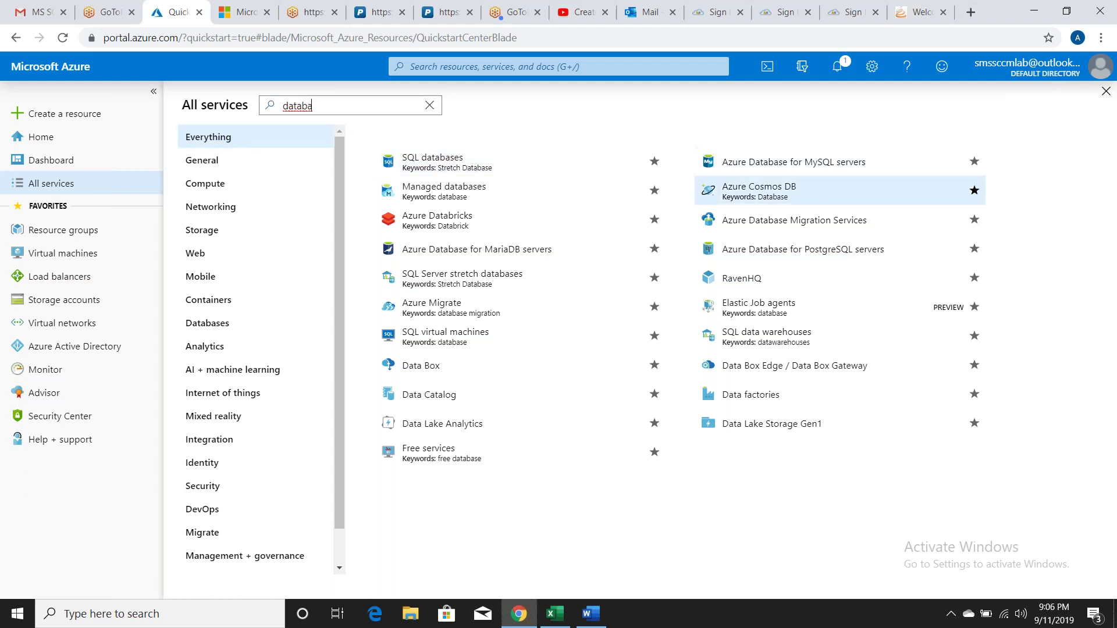
pyautogui.doubleClick(370, 111)
pyautogui.write('stor')
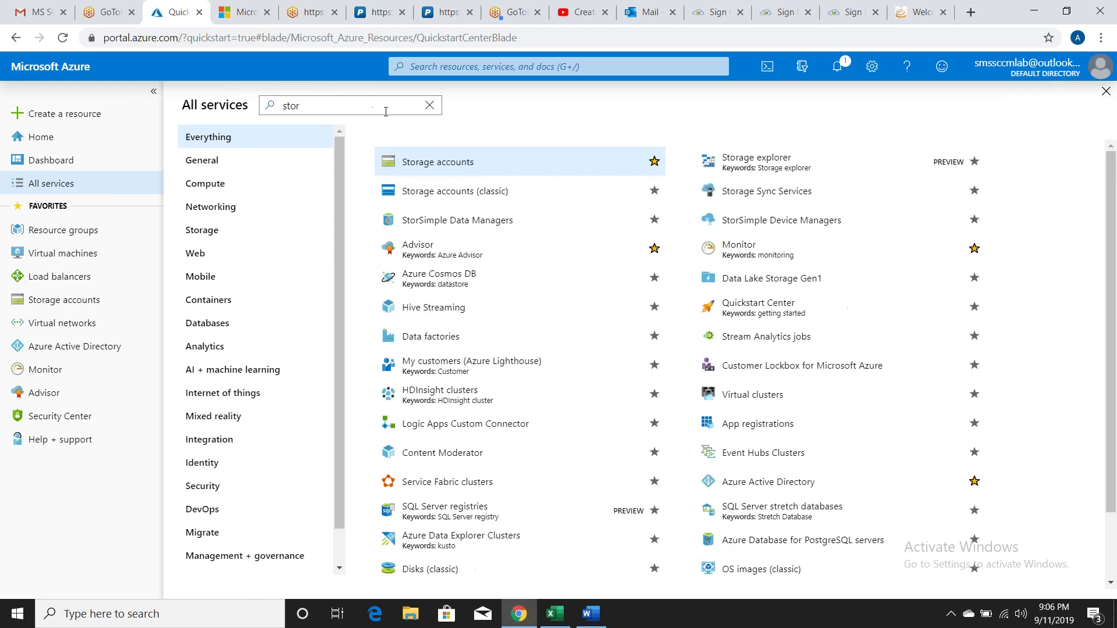
pyautogui.click(654, 163)
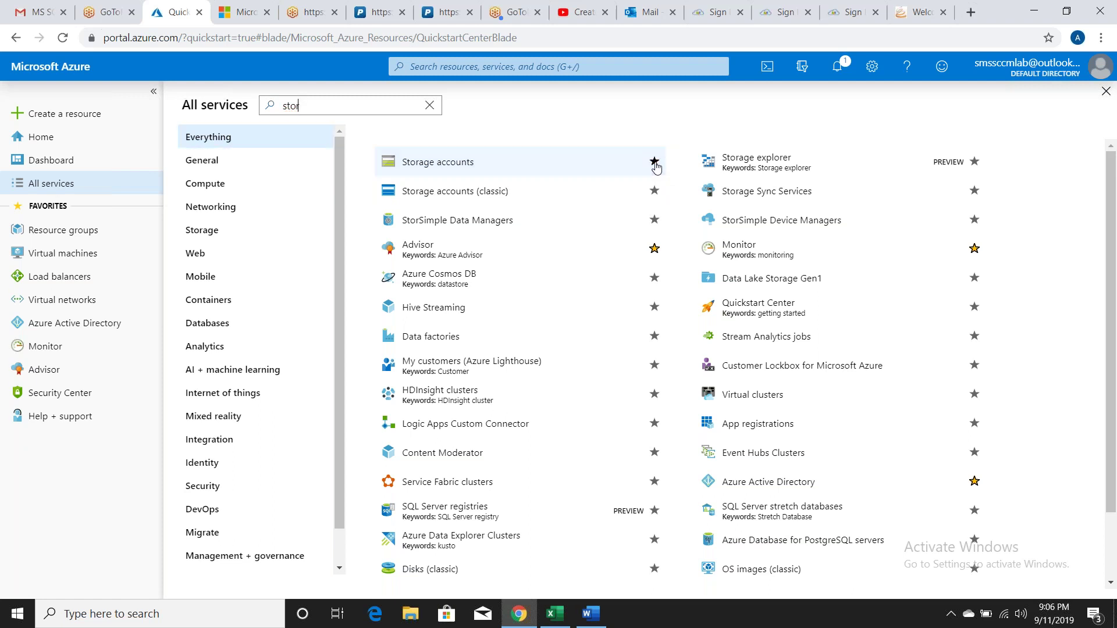
pyautogui.click(653, 249)
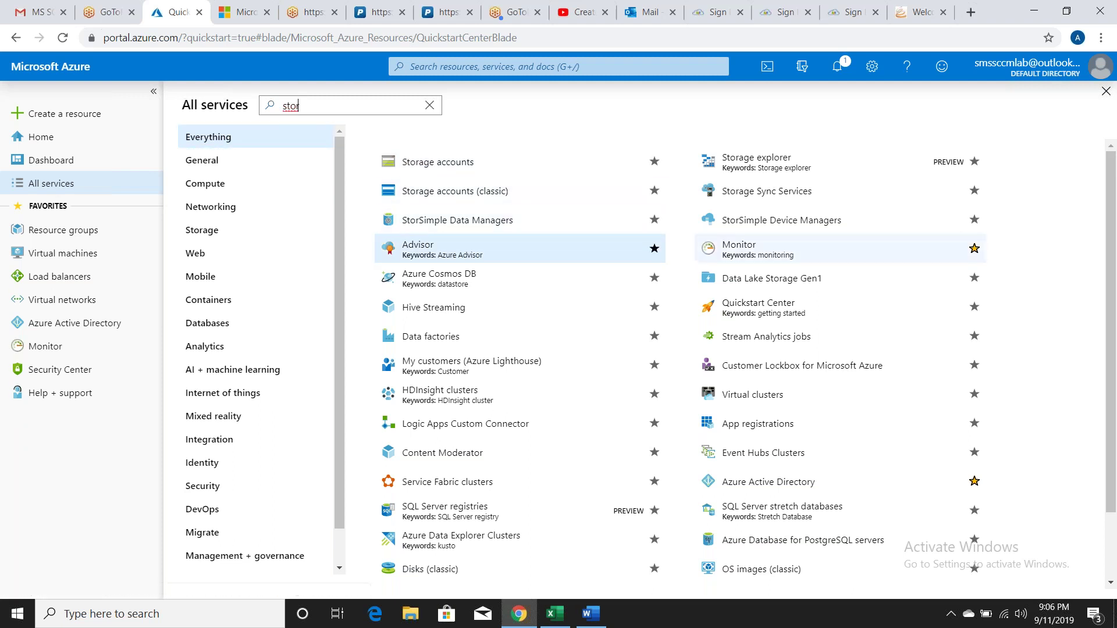
pyautogui.click(974, 251)
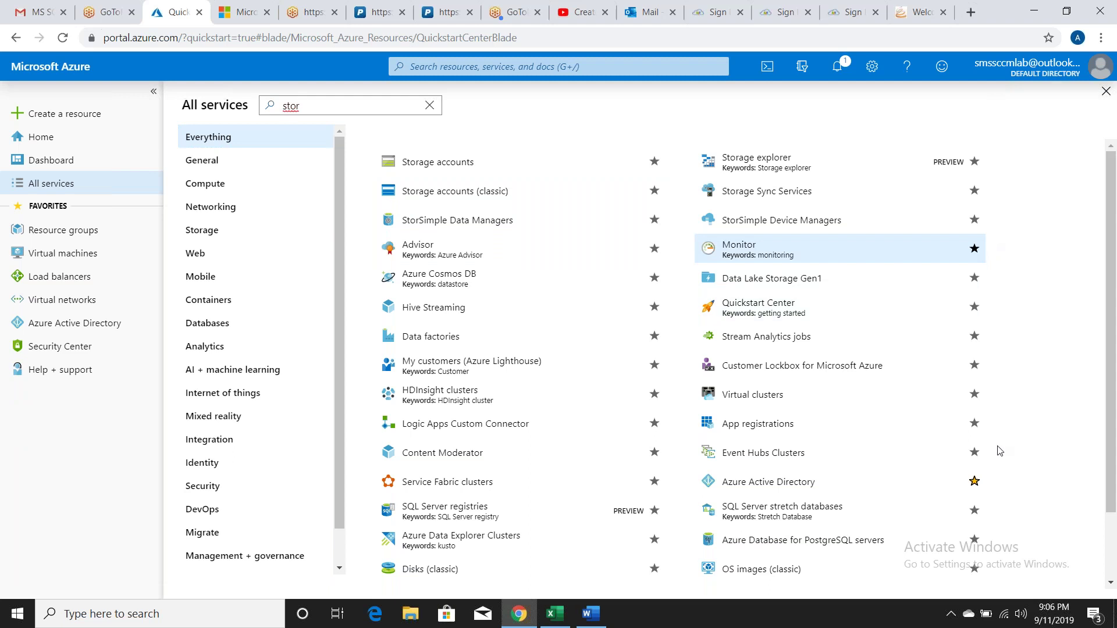
pyautogui.click(974, 482)
# Step: Unfavorite Load balancers, Security Center and Help + support, then close All services
pyautogui.click(384, 109)
pyautogui.doubleClick(383, 109)
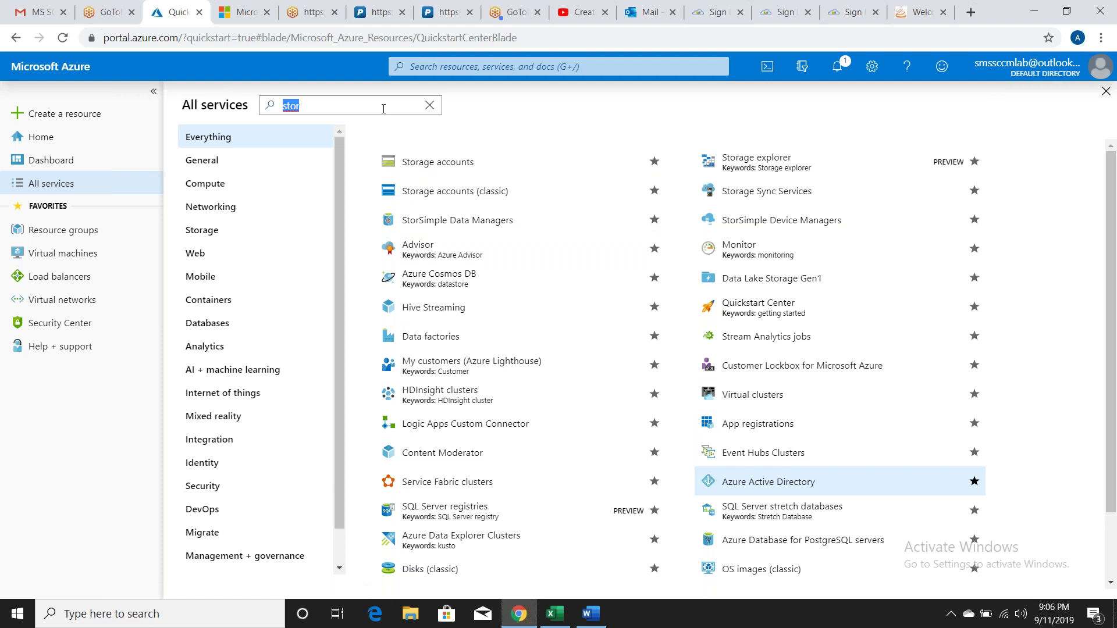
pyautogui.write('load')
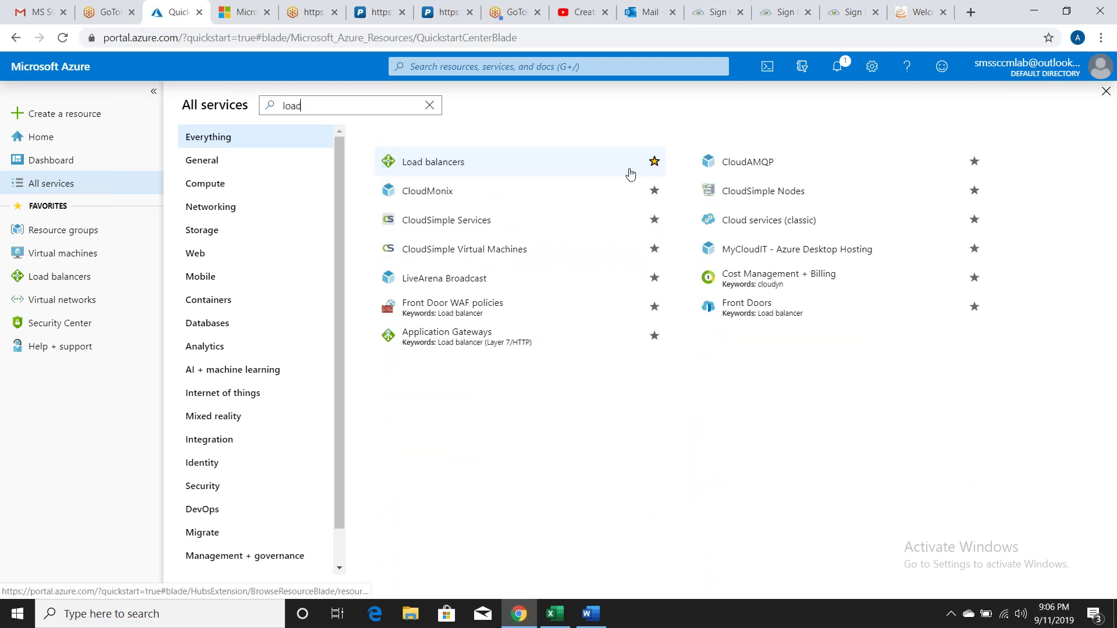
pyautogui.click(654, 163)
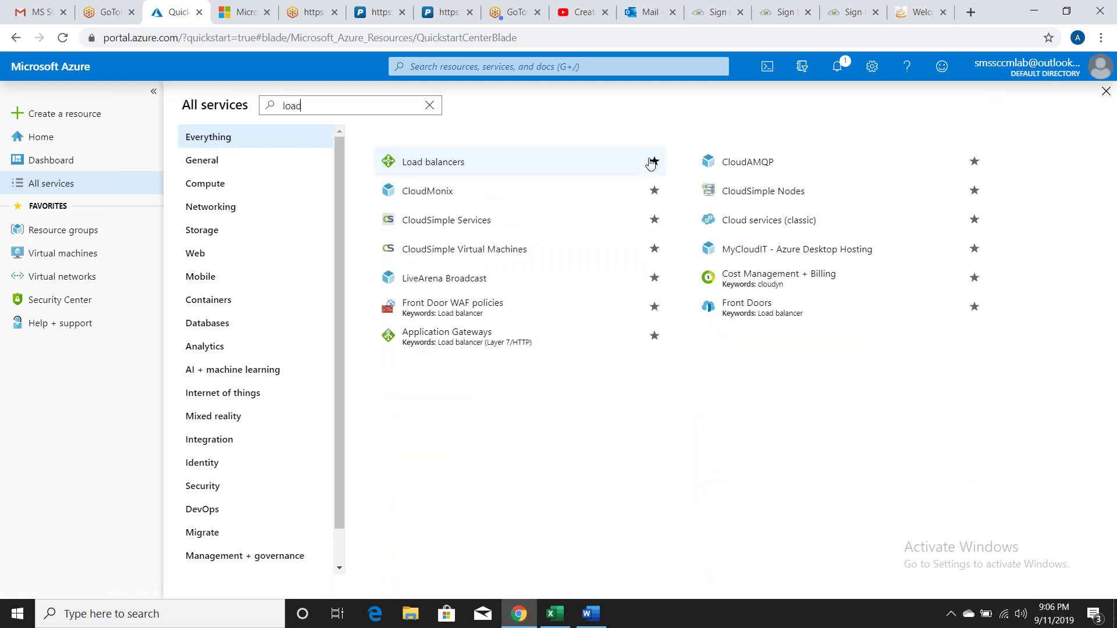
pyautogui.doubleClick(371, 106)
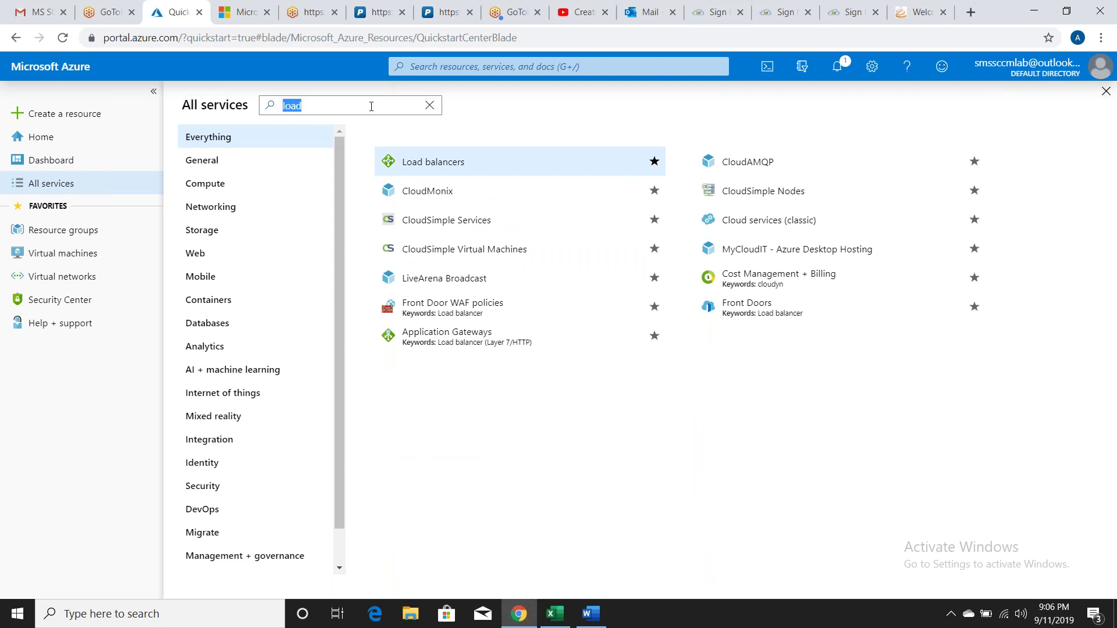
pyautogui.write('sec')
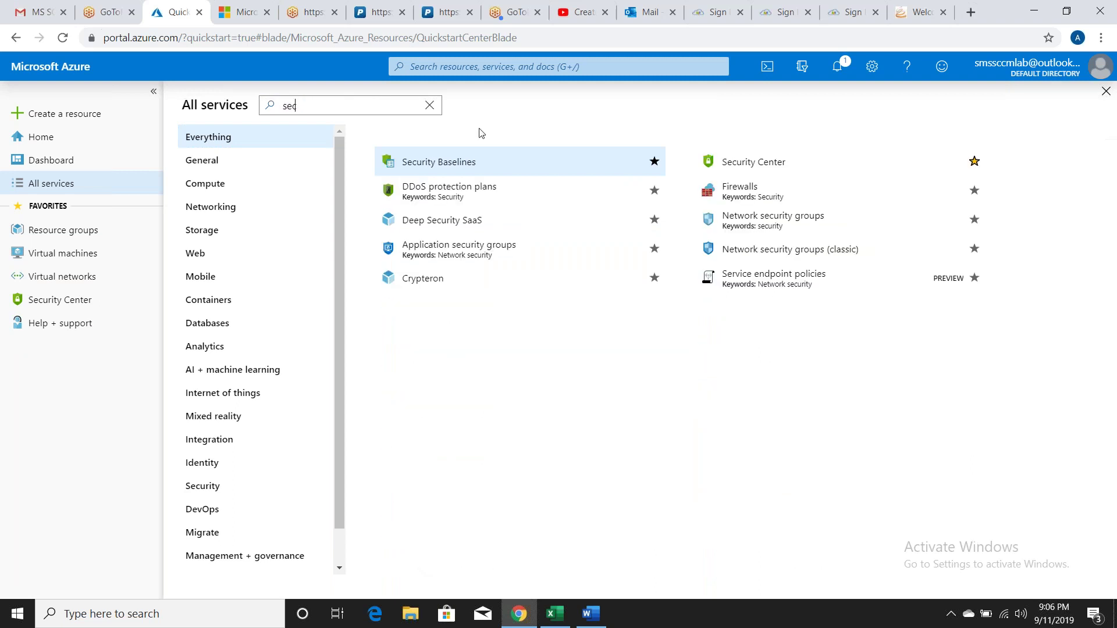
pyautogui.click(974, 161)
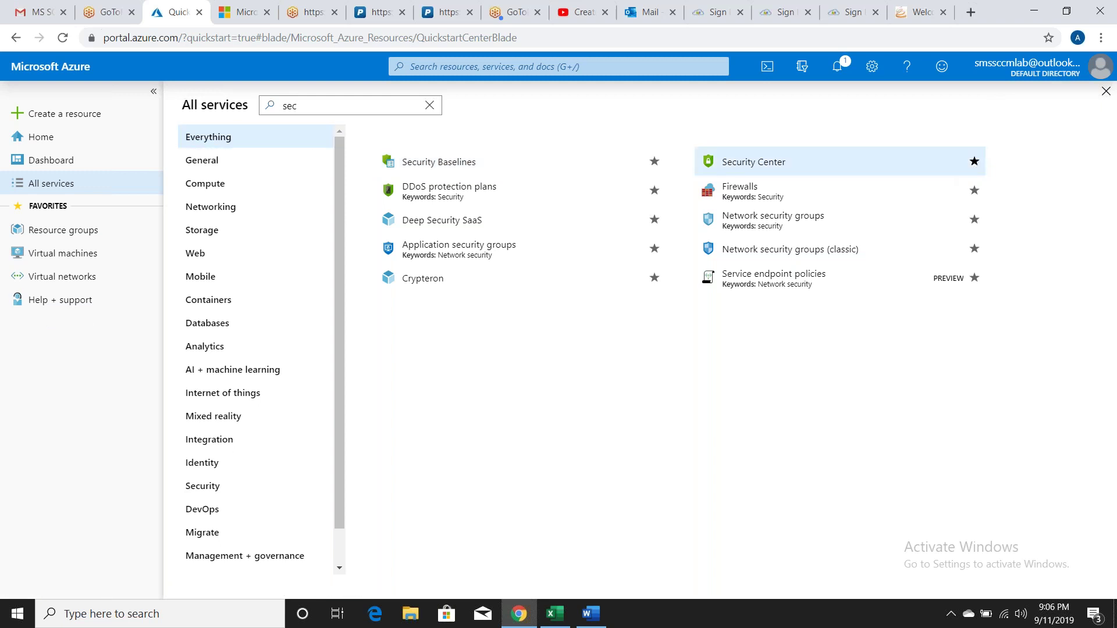
pyautogui.doubleClick(341, 112)
pyautogui.write('supp')
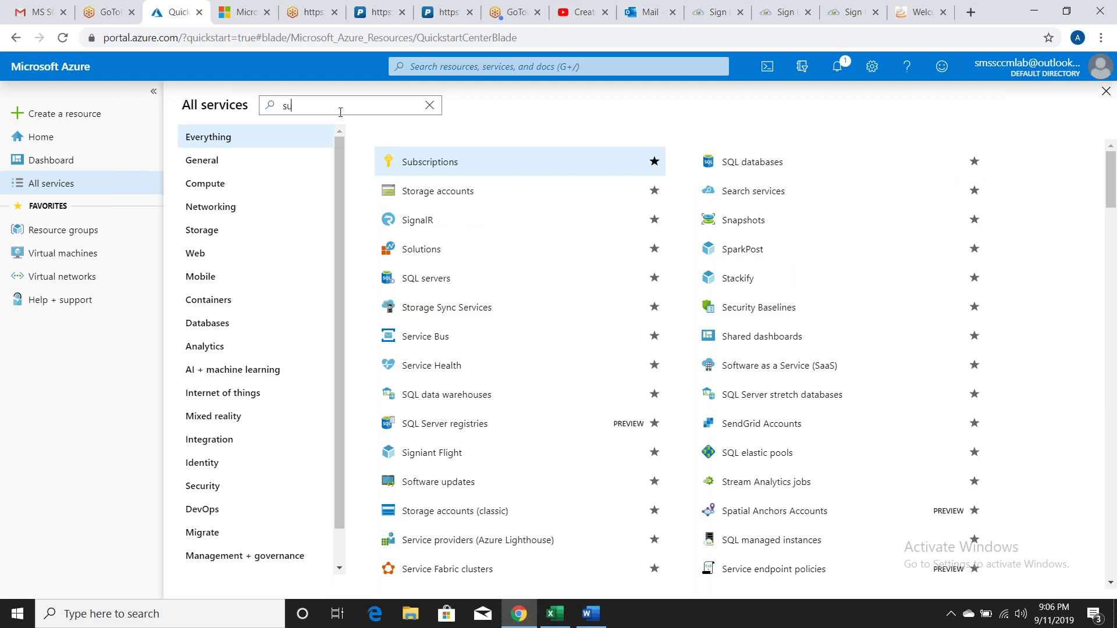
pyautogui.click(654, 162)
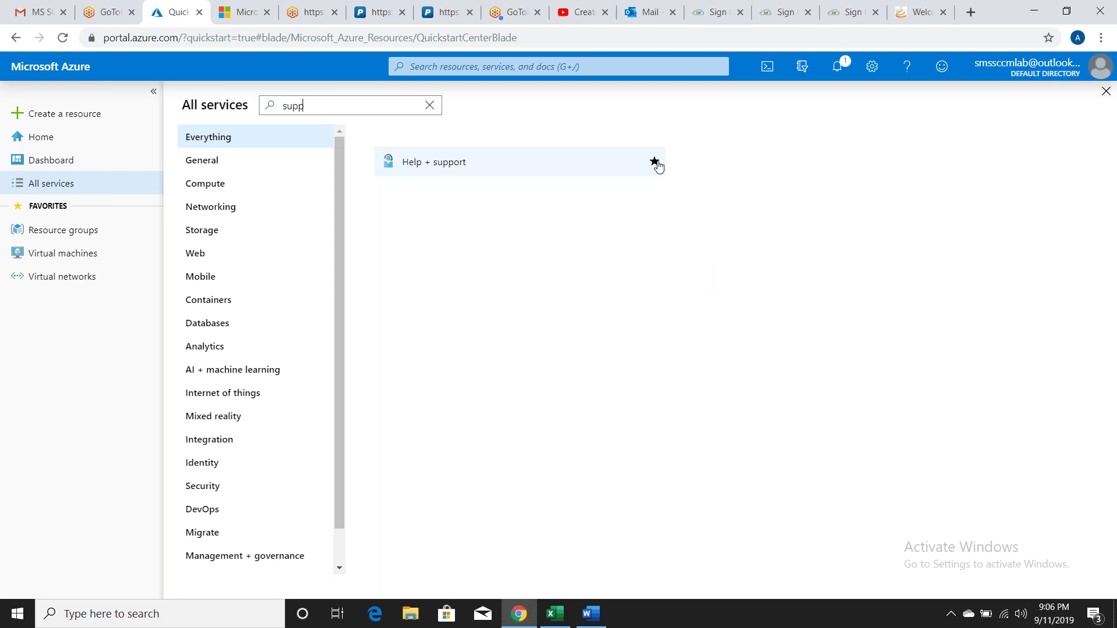
pyautogui.click(1106, 92)
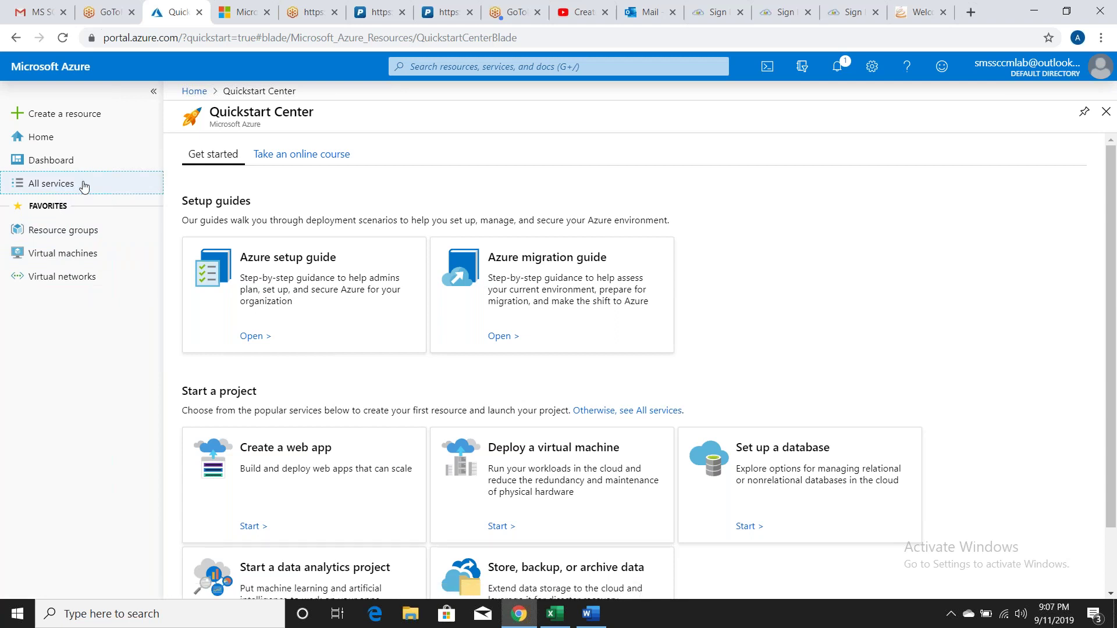
# Step: Search 'disk' and 'sn' in All services and star Disks and Snapshots as favourites
pyautogui.click(84, 185)
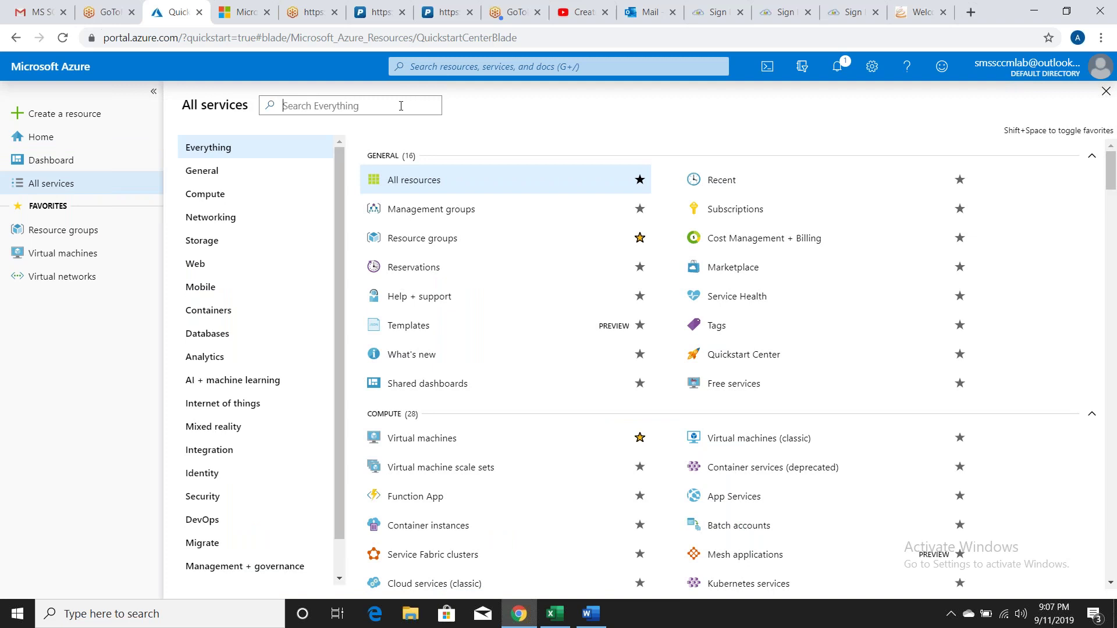
pyautogui.write('disk')
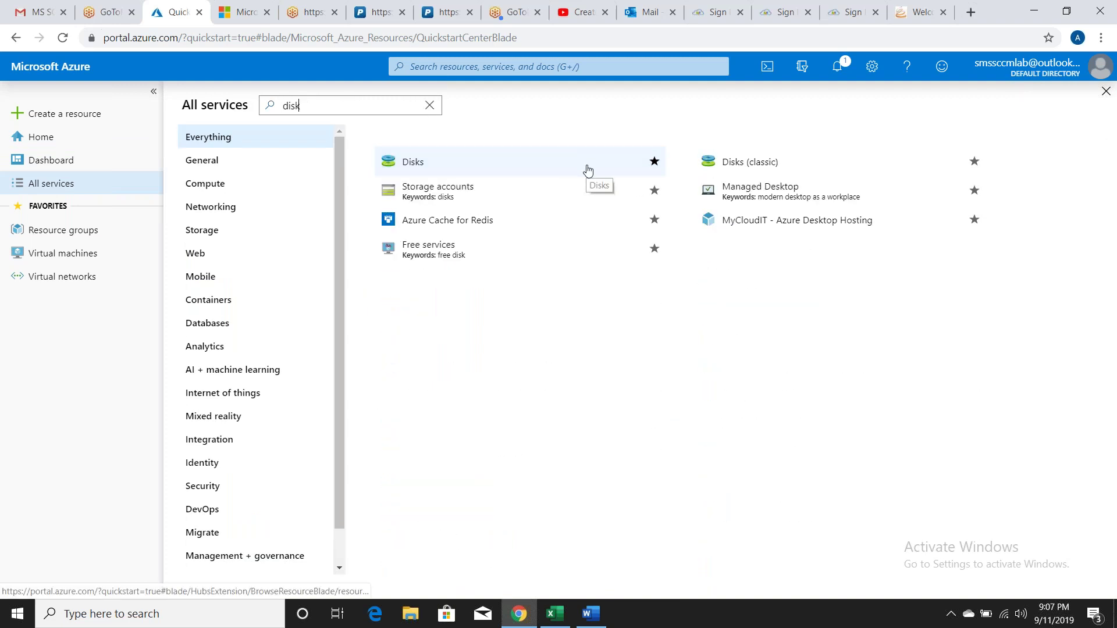
pyautogui.click(654, 162)
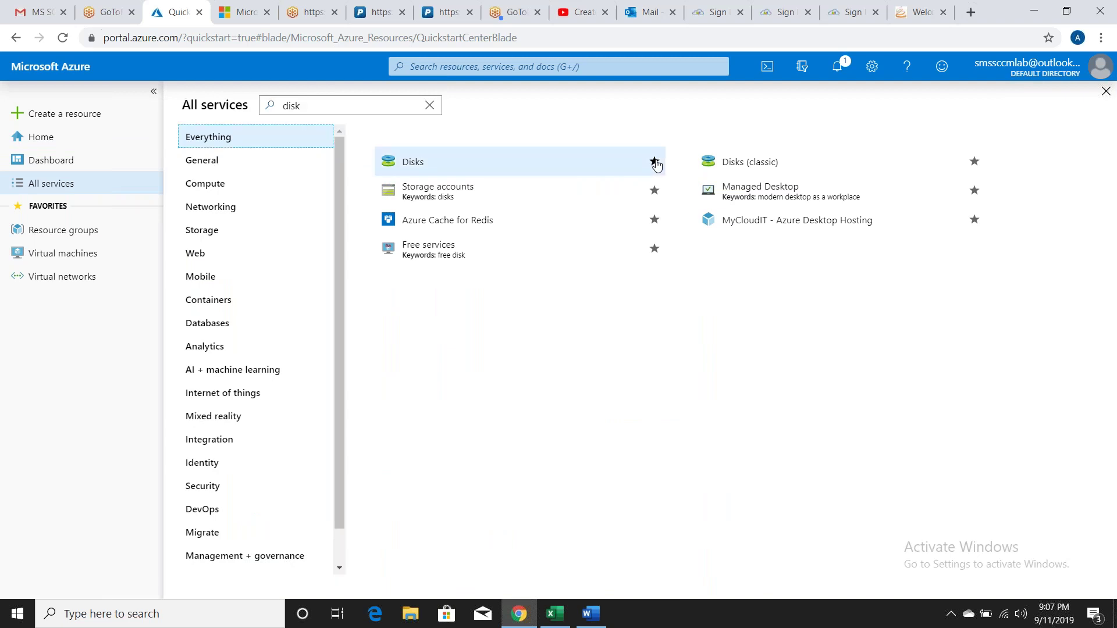
pyautogui.doubleClick(326, 105)
pyautogui.write('snapsho')
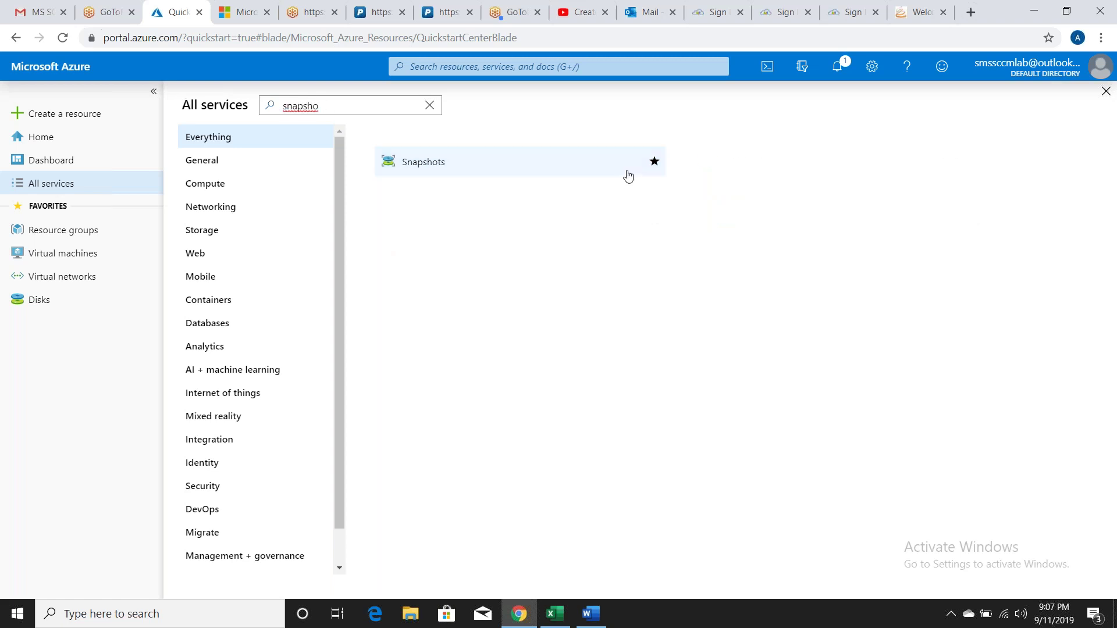
pyautogui.click(653, 162)
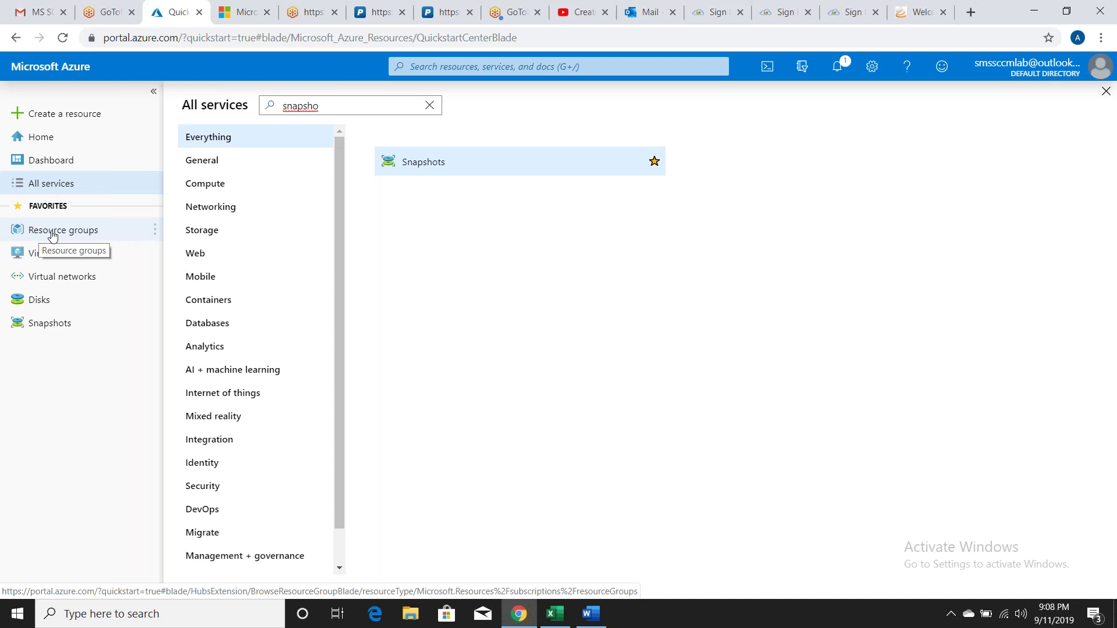
# Step: Start a new resource group named RG_SEA in region (Asia Pacific) Southeast Asia
pyautogui.click(52, 231)
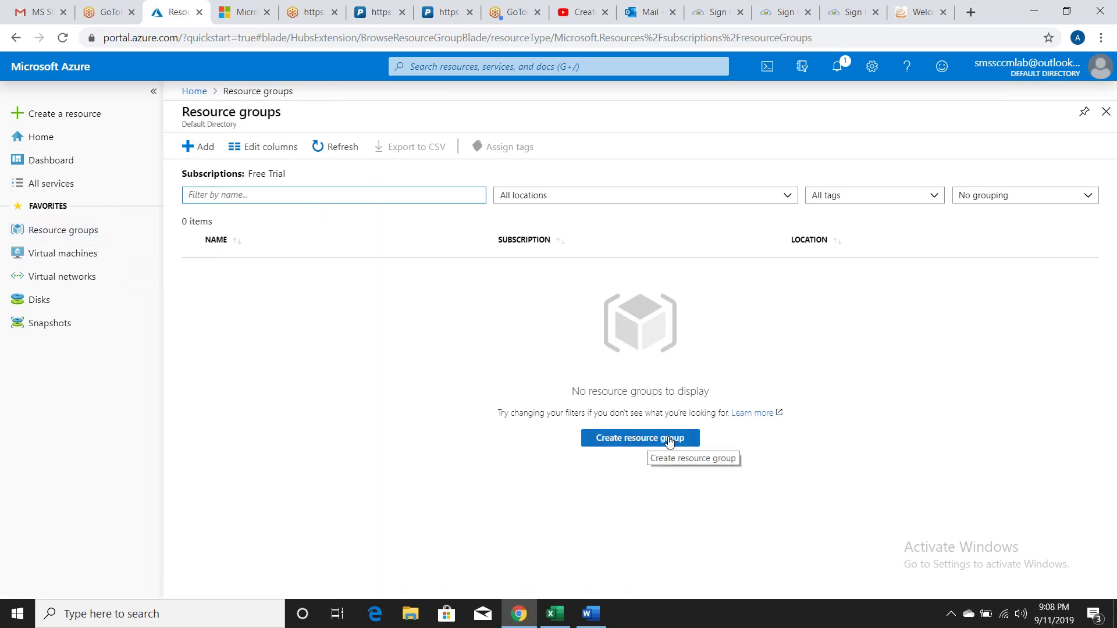
pyautogui.click(650, 442)
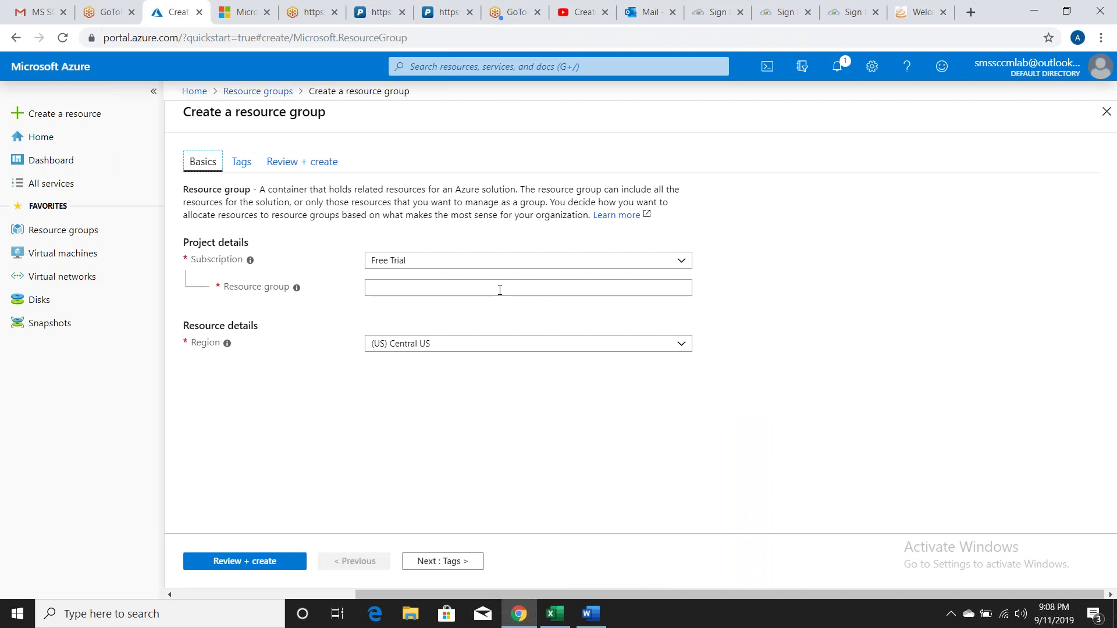
pyautogui.click(479, 283)
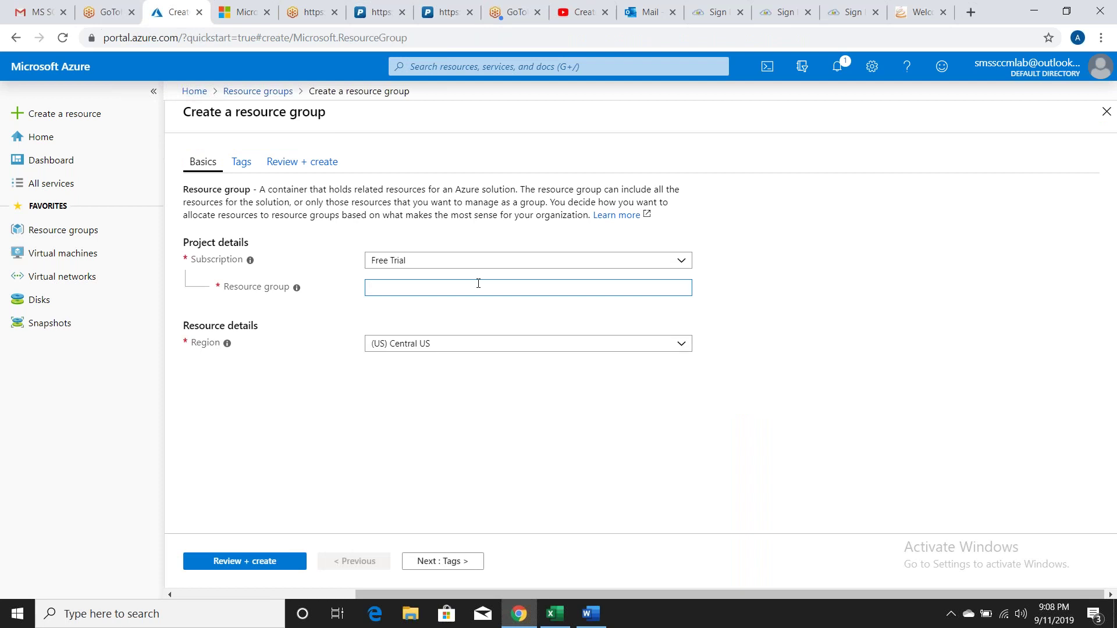
pyautogui.write('RG_SEA')
pyautogui.click(684, 346)
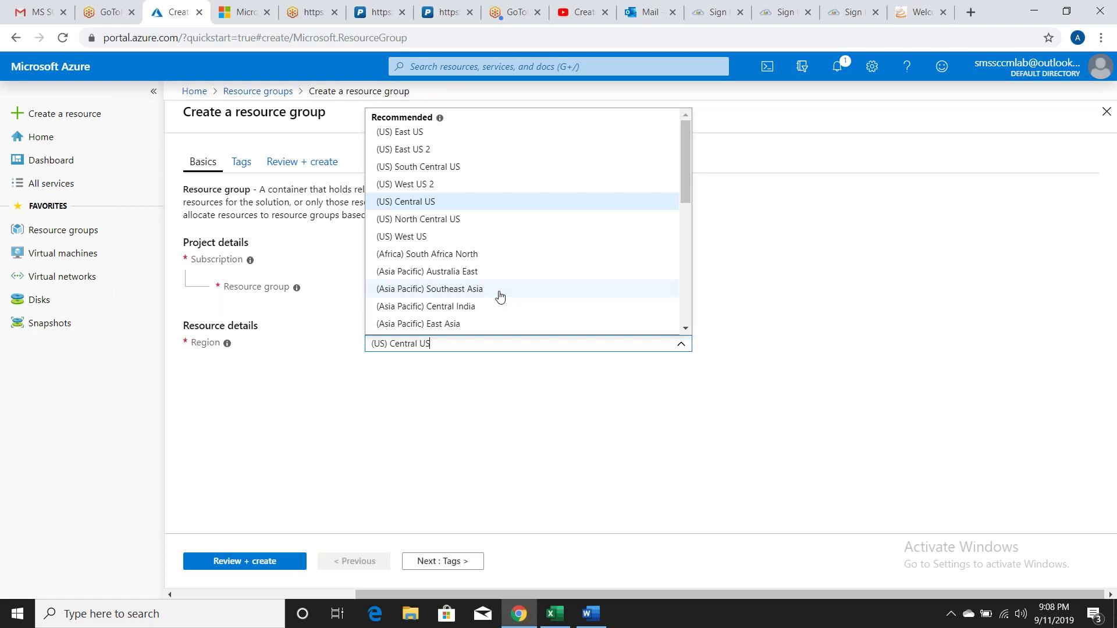
pyautogui.click(500, 290)
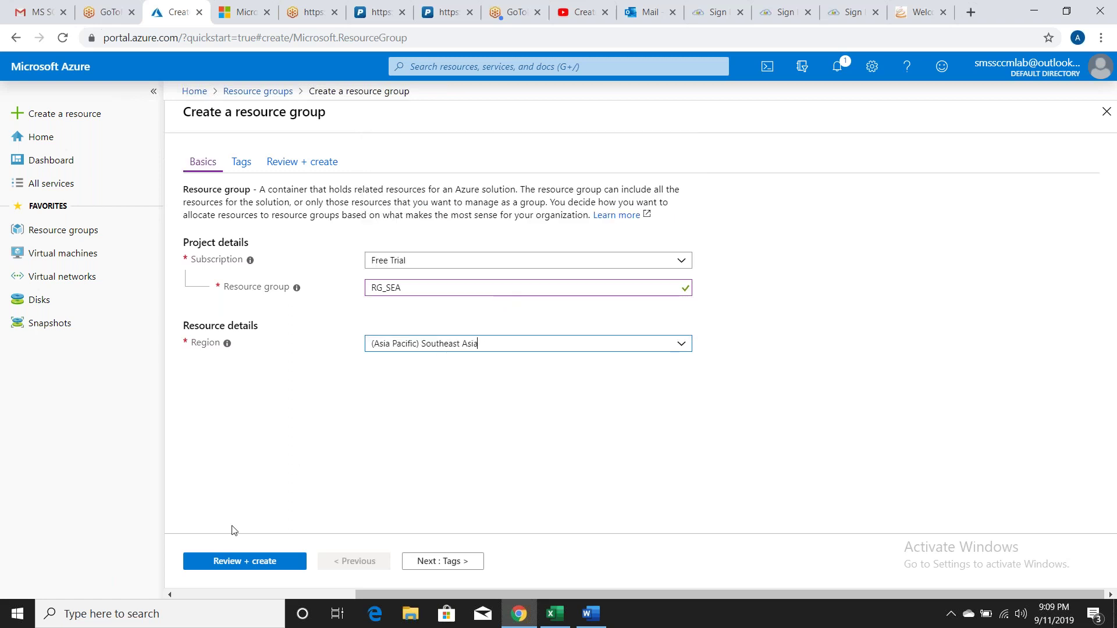
# Step: Review and create the RG_SEA resource group, then refresh the Resource groups list
pyautogui.click(240, 562)
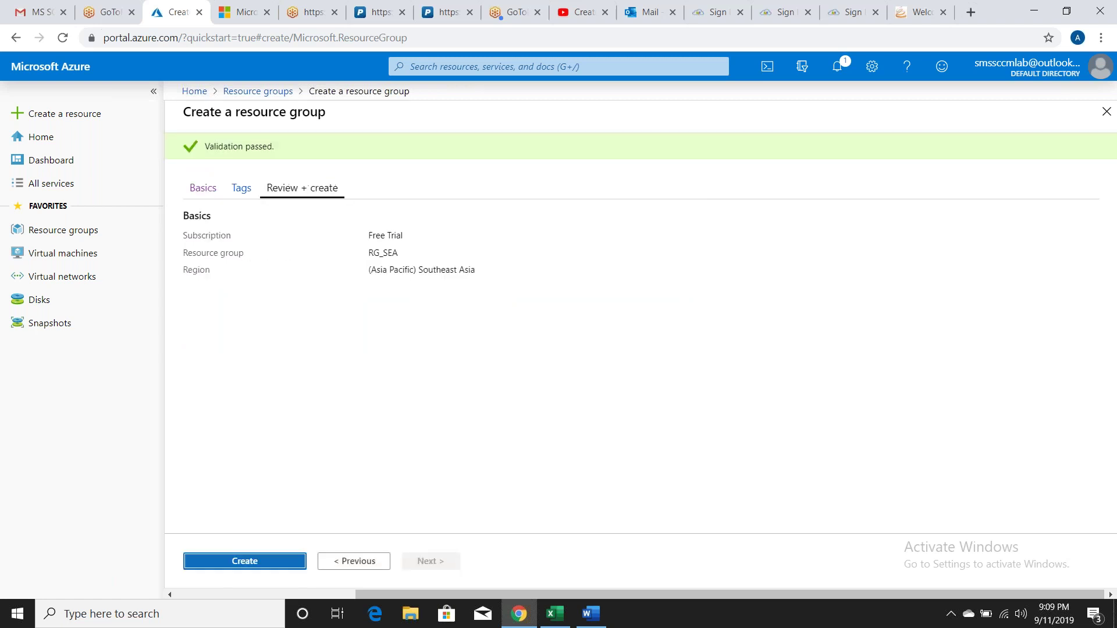
pyautogui.press('Return')
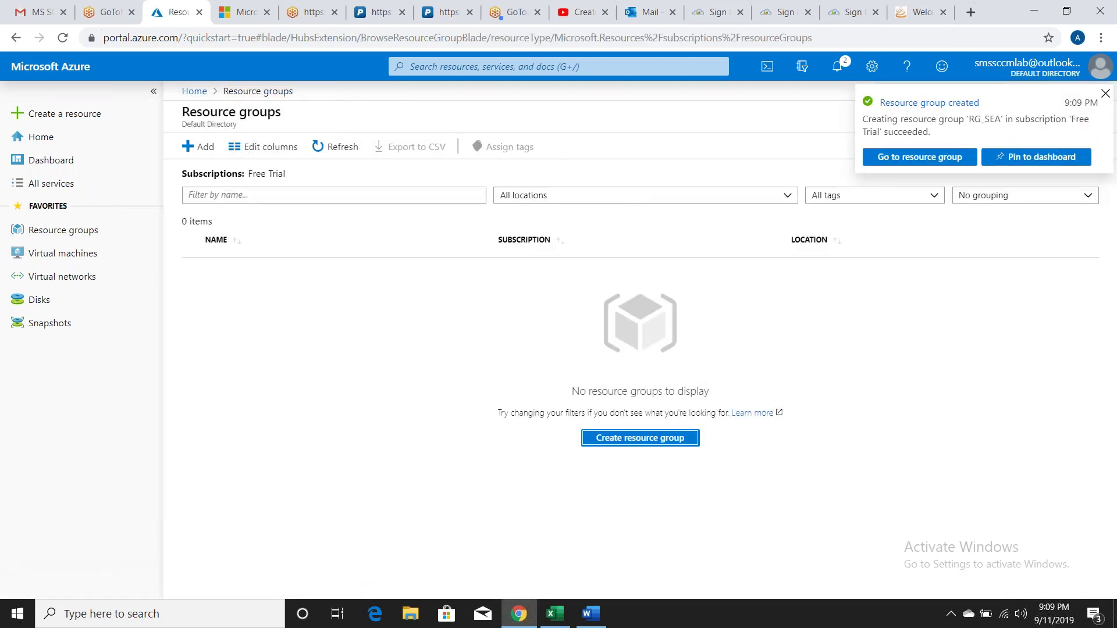
pyautogui.click(330, 148)
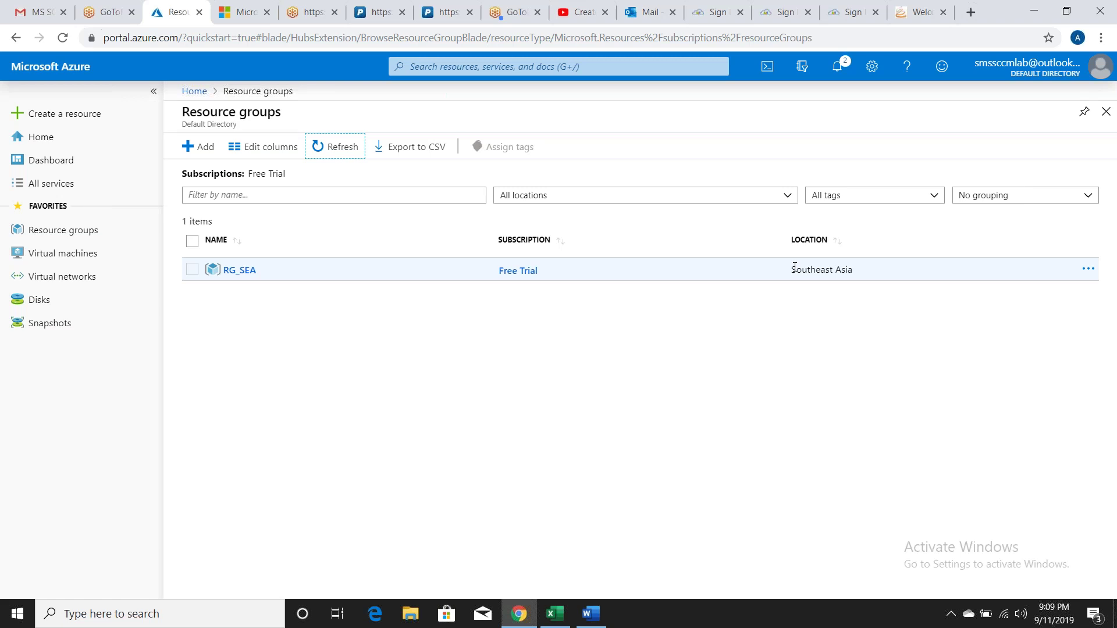
# Step: Start a virtual network named VNET_SEA with address space 10.10.0.0/16, giving 65536 addresses
pyautogui.click(77, 279)
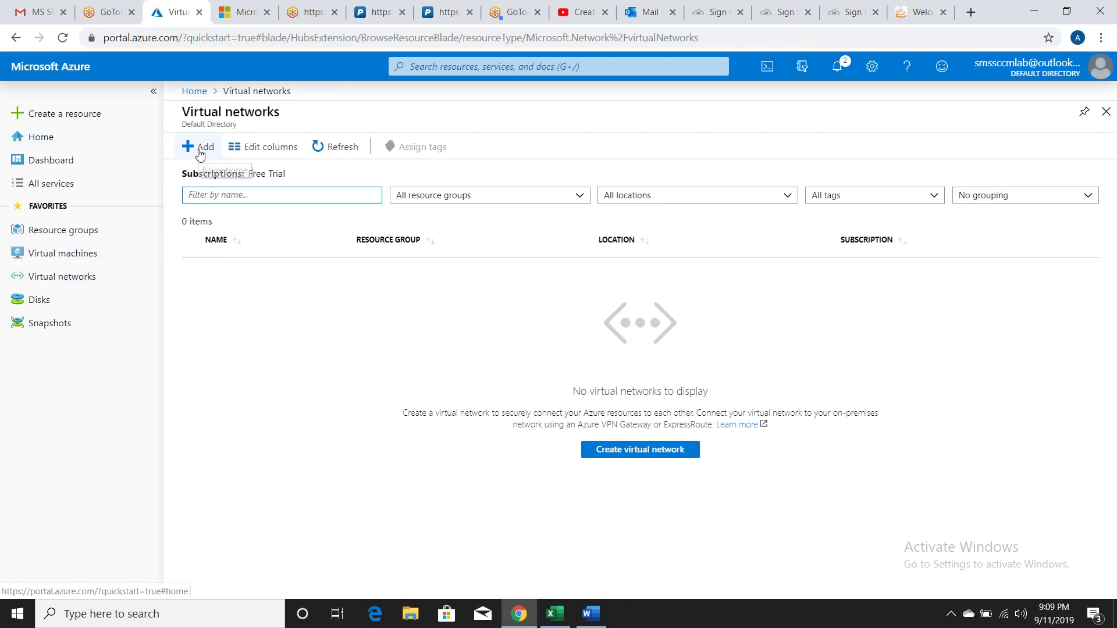
pyautogui.click(650, 459)
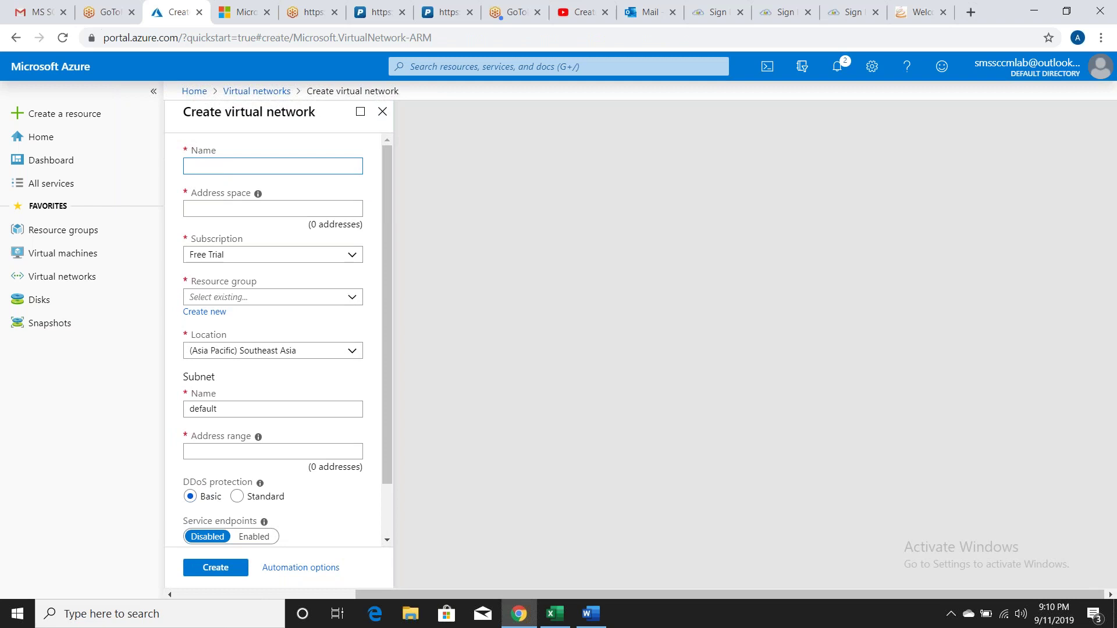
pyautogui.write('VNET_SEA')
pyautogui.press('Tab')
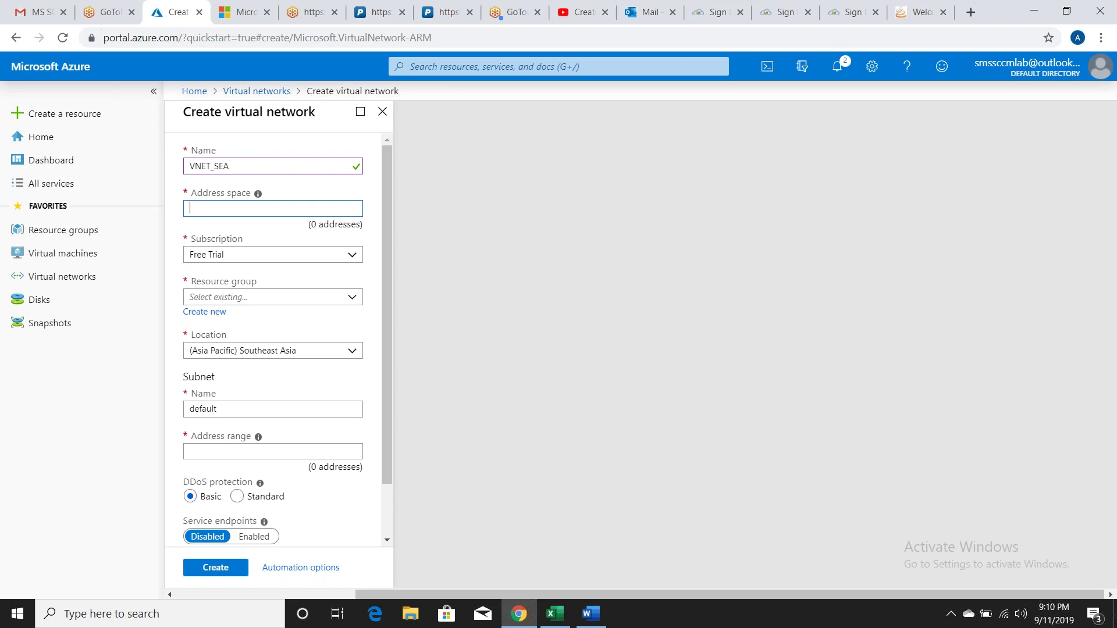
pyautogui.write('10')
pyautogui.write('.10.0.0/16')
pyautogui.click(263, 232)
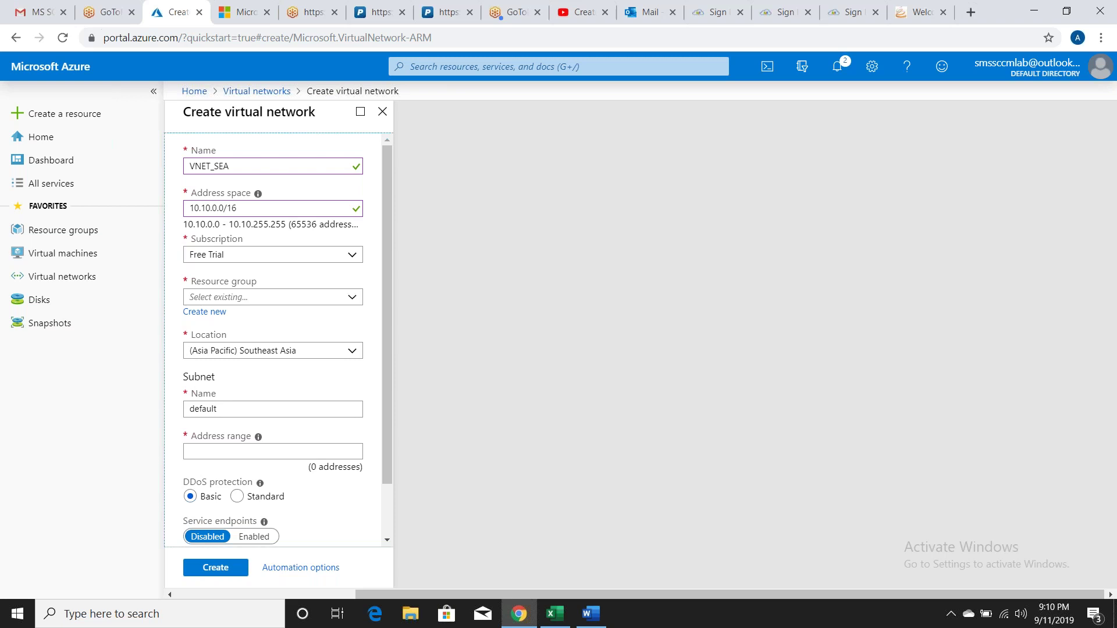
pyautogui.doubleClick(302, 225)
# Step: Show the desktop and launch Notepad through the Run prompt
pyautogui.rightClick(26, 620)
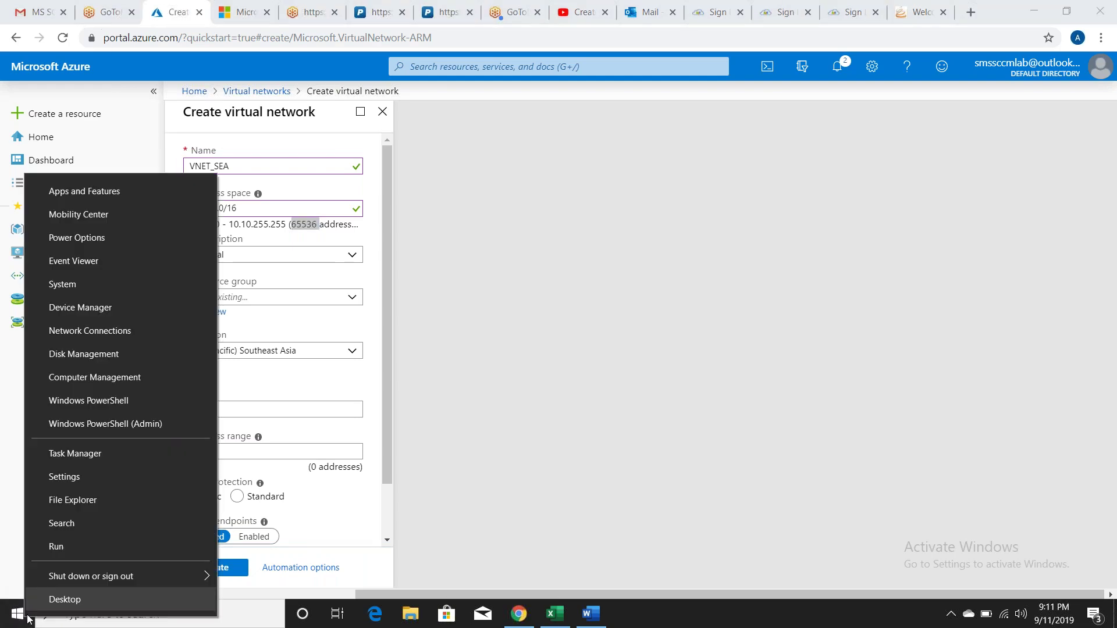
pyautogui.click(59, 599)
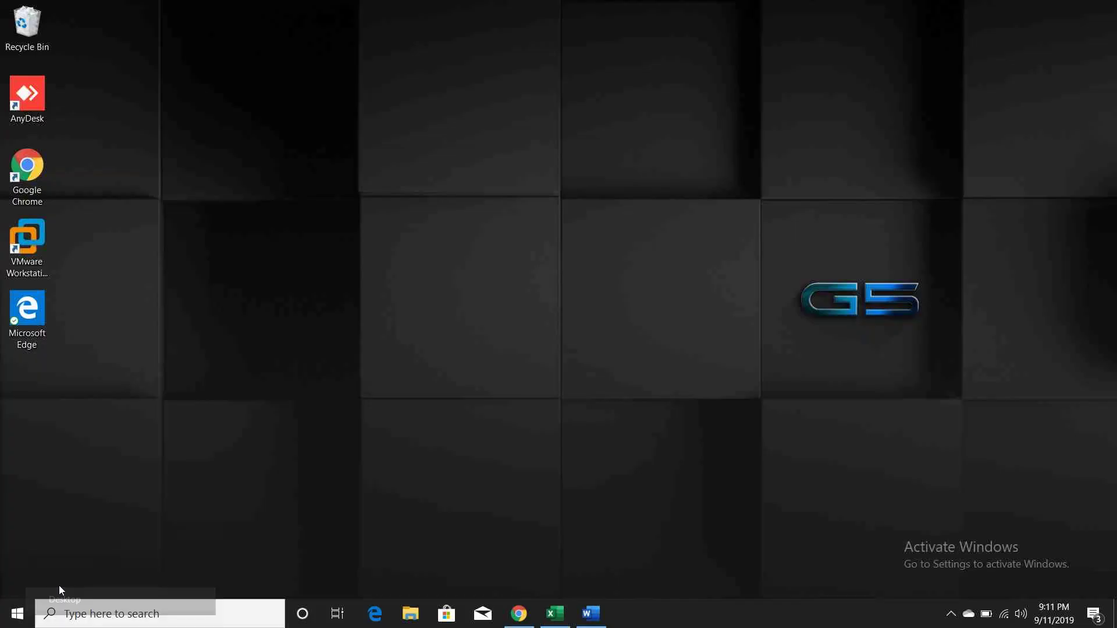
pyautogui.rightClick(16, 621)
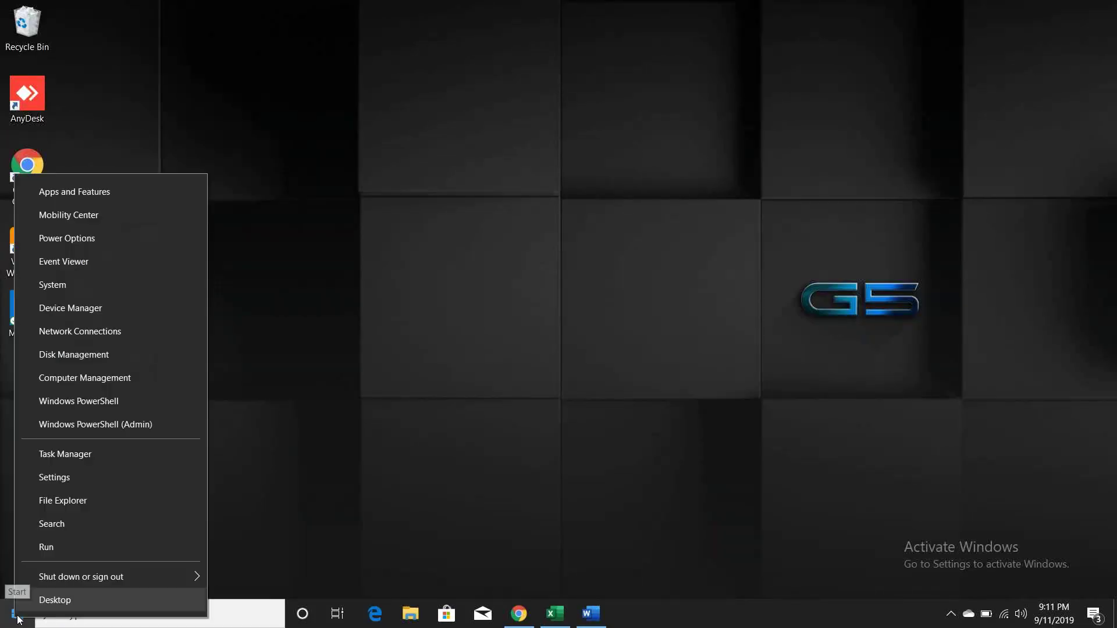
pyautogui.click(71, 547)
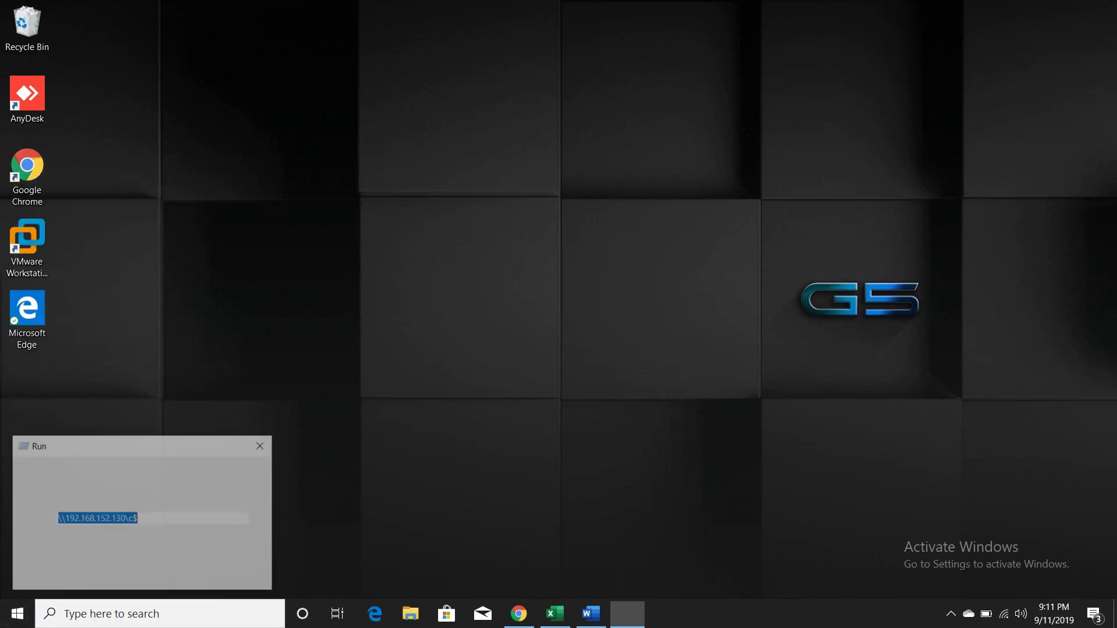
pyautogui.write('notepad')
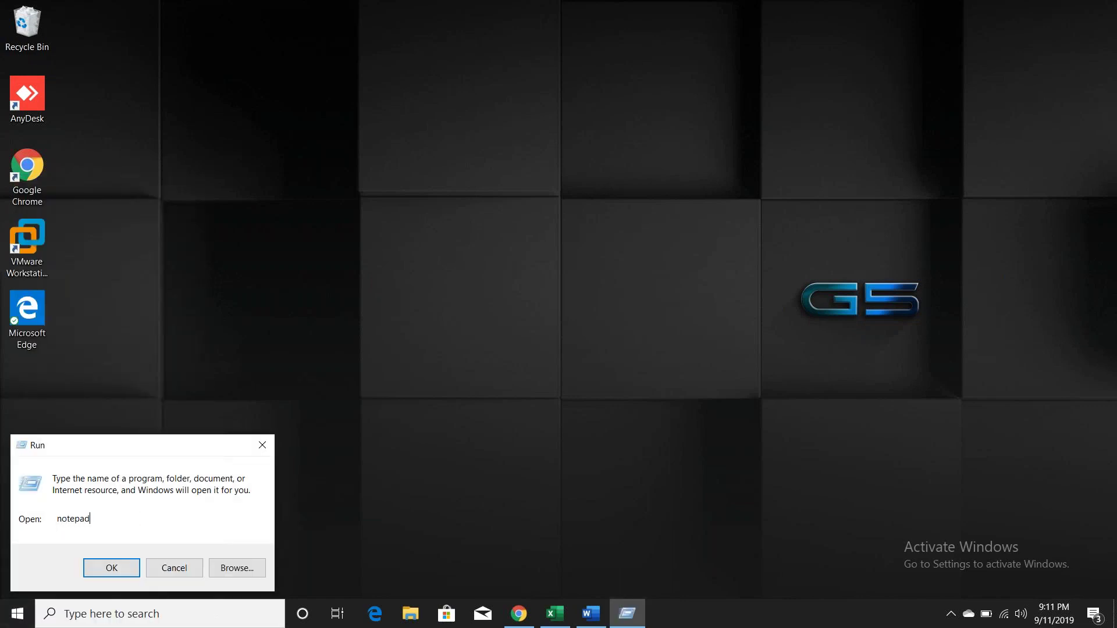
pyautogui.press('Return')
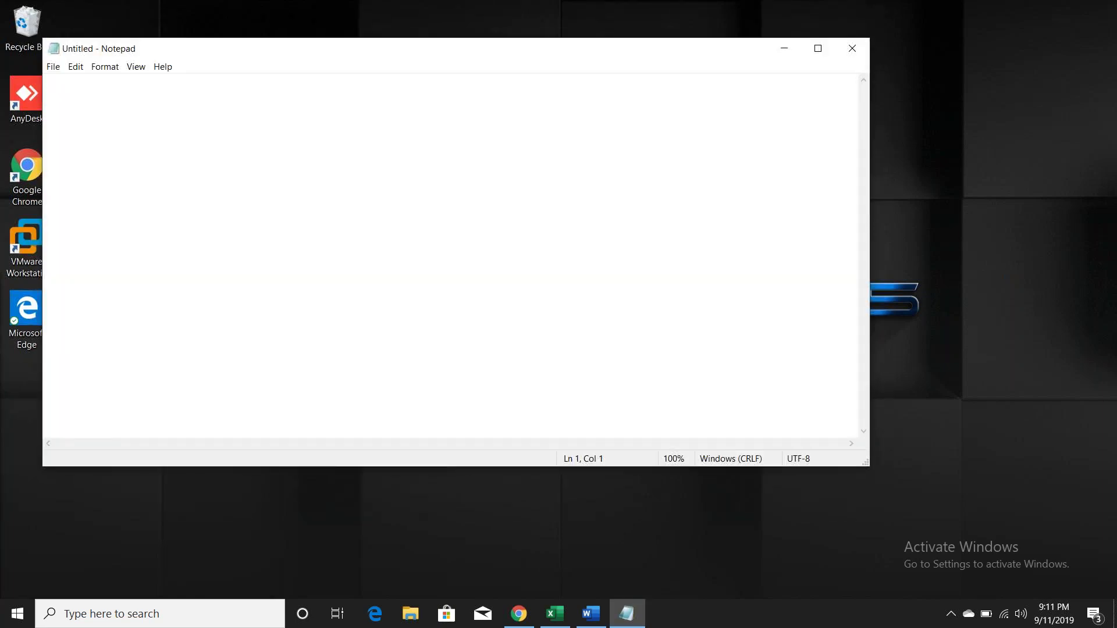
# Step: Note '1. Create Resource Group: Done', '2. Create Virtual Network', 10.10.0.0/16, 65536 and 10.10.1.0
pyautogui.write('1. Create Resource Group')
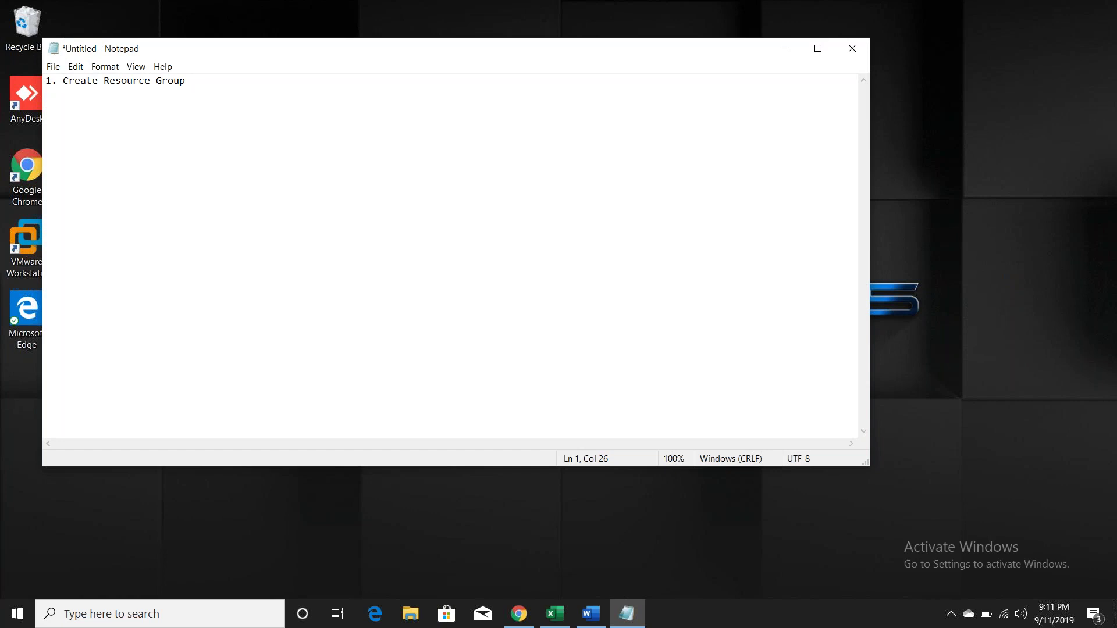
pyautogui.write(' "')
pyautogui.press('BackSpace')
pyautogui.write(': Done')
pyautogui.press('Return')
pyautogui.write('2. Create Virtual Network')
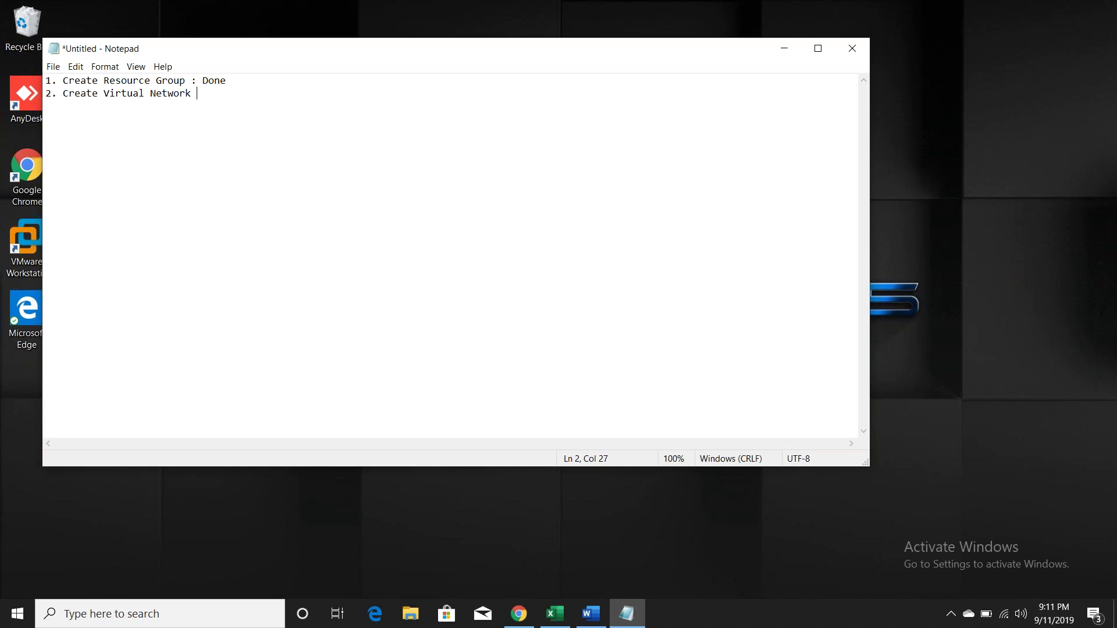
pyautogui.press('Return')
pyautogui.press('Return')
pyautogui.write('10.10.0.0/16')
pyautogui.press('Return')
pyautogui.write('66')
pyautogui.press('BackSpace')
pyautogui.write('5536')
pyautogui.write('10.10.1')
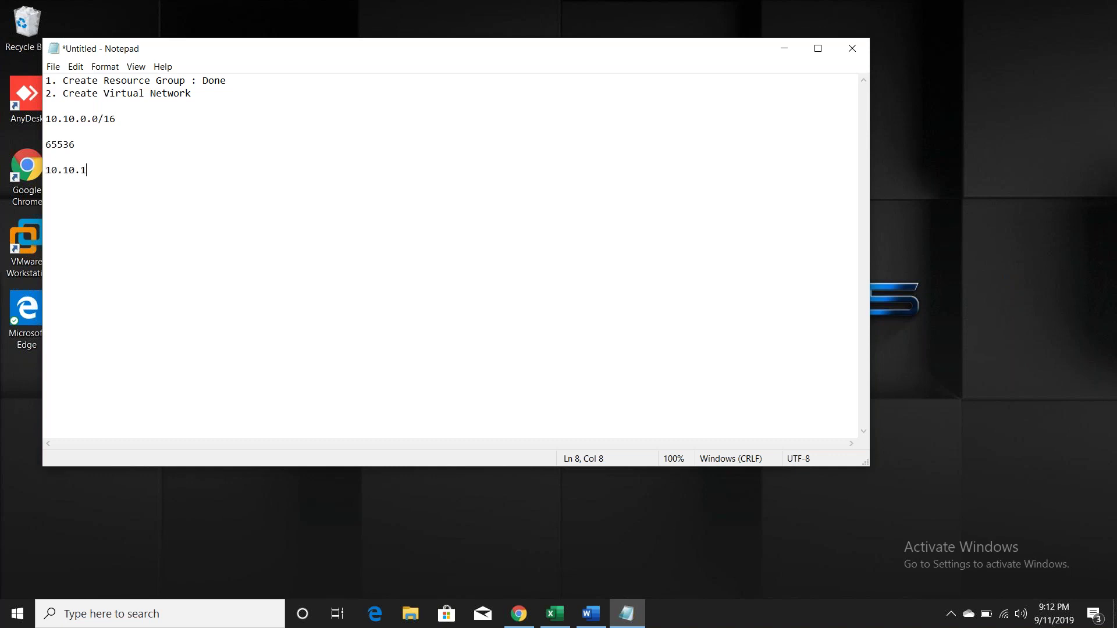
pyautogui.write('.0 ')
pyautogui.write('10')
pyautogui.write('.1')
pyautogui.write('0')
pyautogui.write('.2.0')
# Step: Add subnet 10.10.3.0, dotted placeholder lines and 10.10.255.0 to the note
pyautogui.press('Return')
pyautogui.write('10.10.3.0 ')
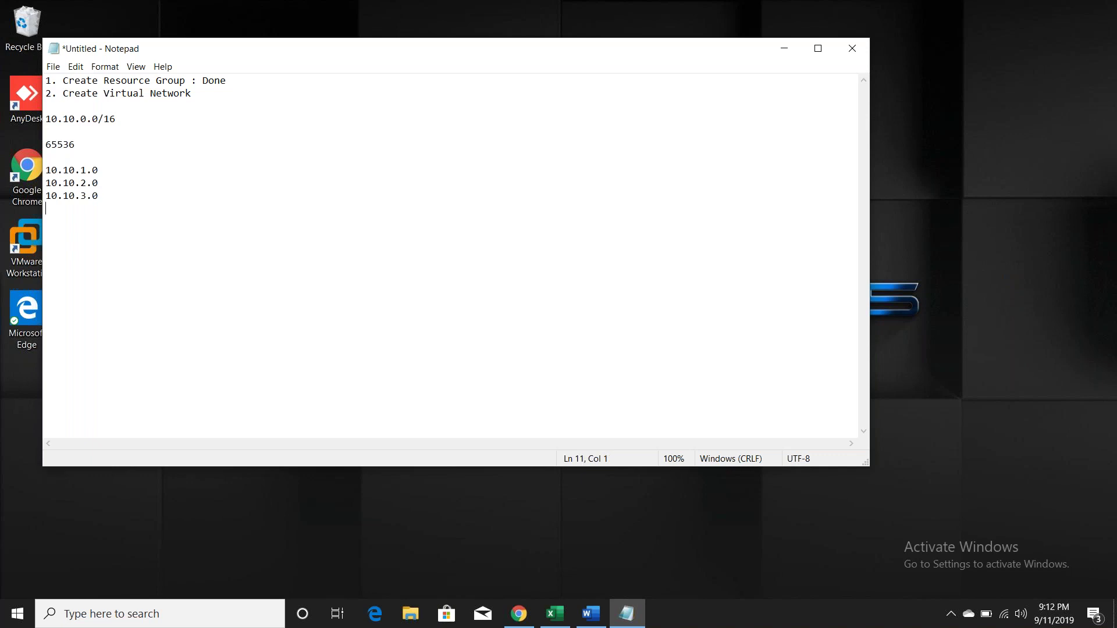
pyautogui.write('..')
pyautogui.press('Return')
pyautogui.write('..')
pyautogui.press('Return')
pyautogui.press('Return')
pyautogui.write('..')
pyautogui.press('Return')
pyautogui.press('Return')
pyautogui.press('Return')
pyautogui.write('..')
pyautogui.press('Return')
pyautogui.press('Return')
pyautogui.press('Return')
pyautogui.write('.')
pyautogui.press('Return')
pyautogui.press('Return')
pyautogui.write('10.10.255.0')
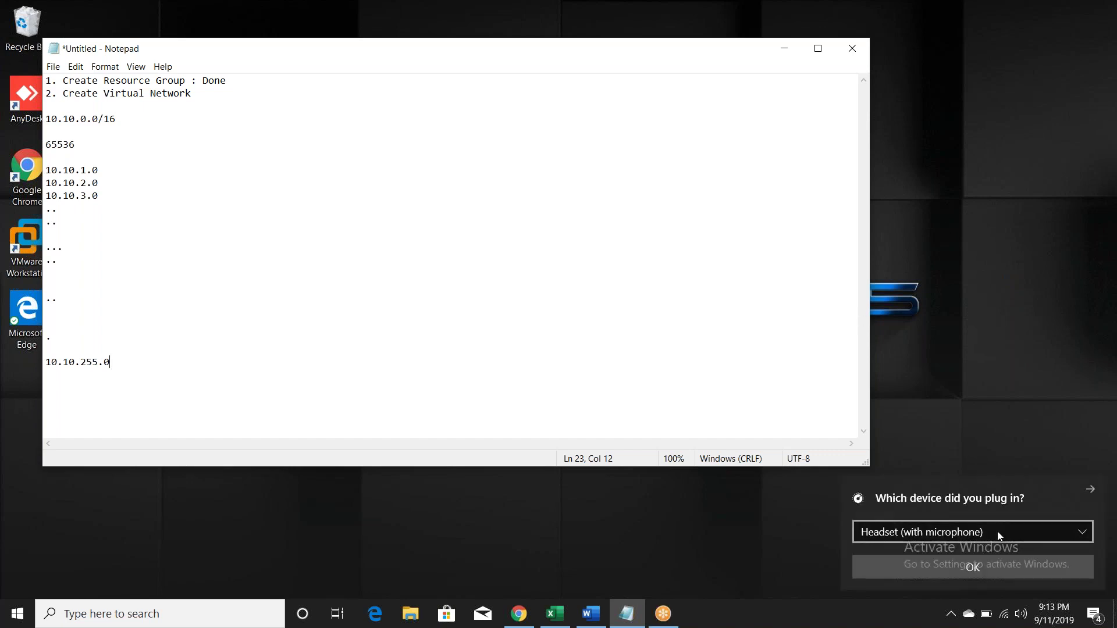
# Step: Dismiss the audio device popup keeping headset, then select the 65536 and 10.10.1.0 notes
pyautogui.click(996, 532)
pyautogui.click(999, 571)
pyautogui.click(999, 571)
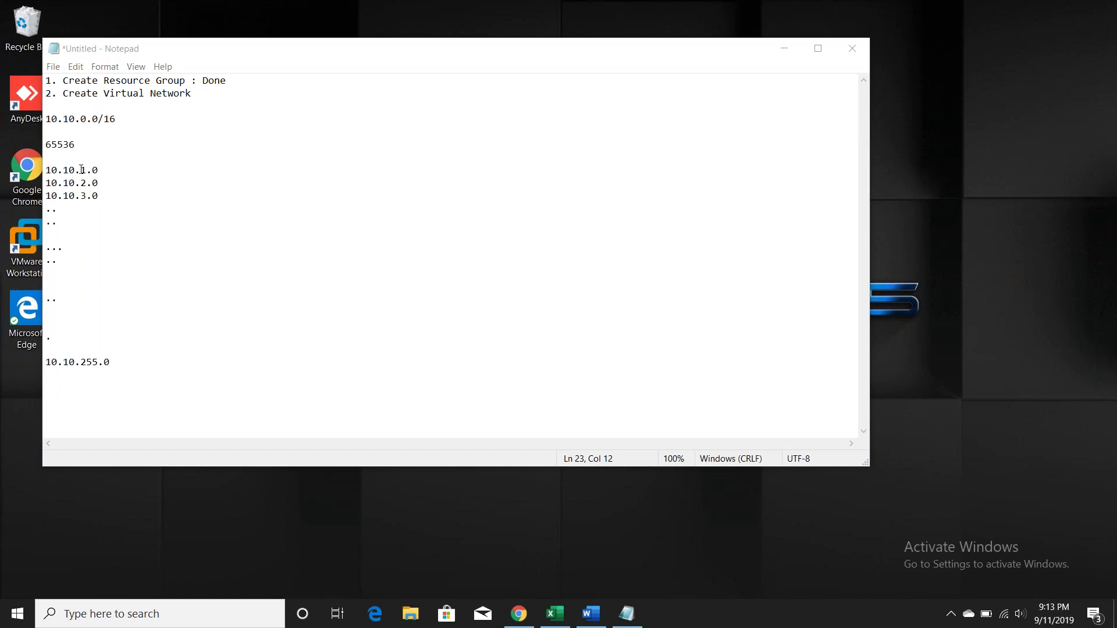
pyautogui.moveTo(46, 144); pyautogui.dragTo(76, 144)
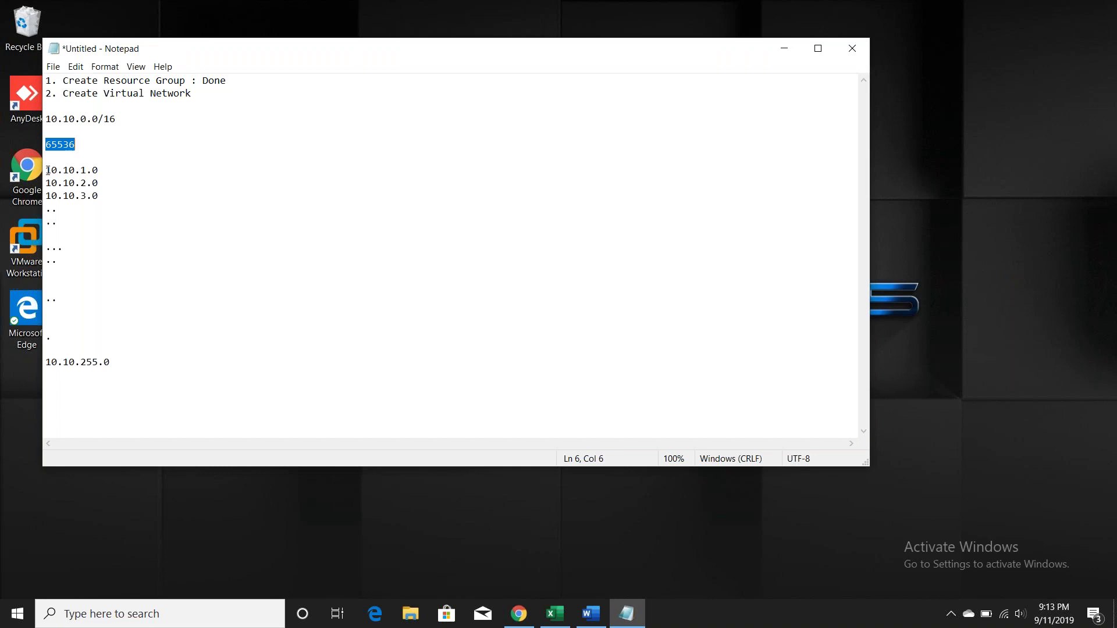
pyautogui.moveTo(48, 170); pyautogui.dragTo(96, 170)
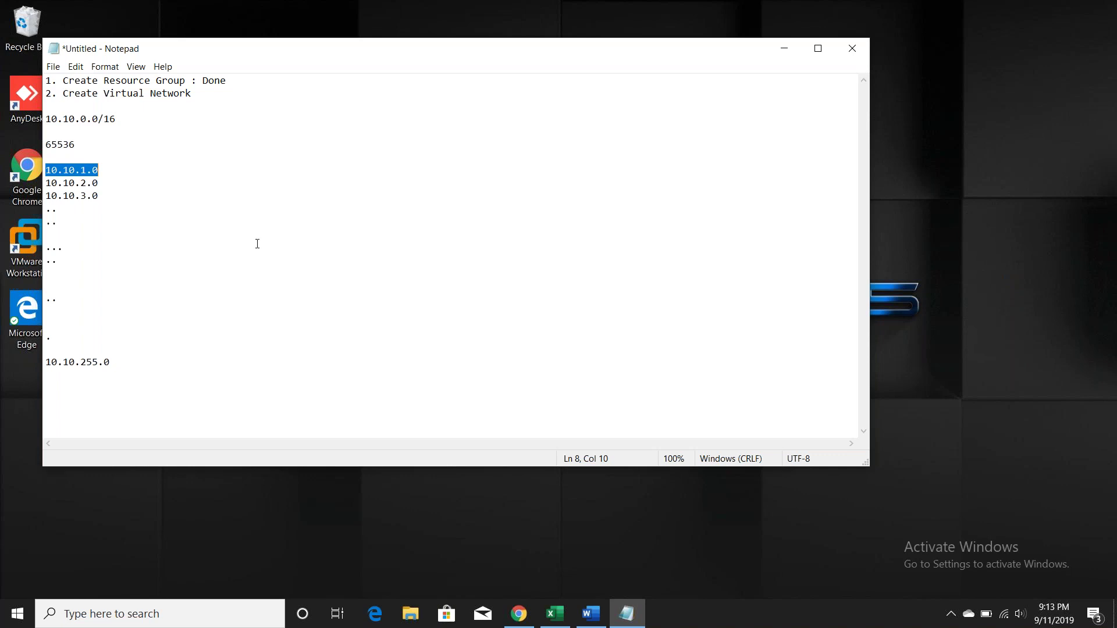
# Step: Back in the browser, choose RG_SEA as the resource group for VNET_SEA
pyautogui.click(520, 616)
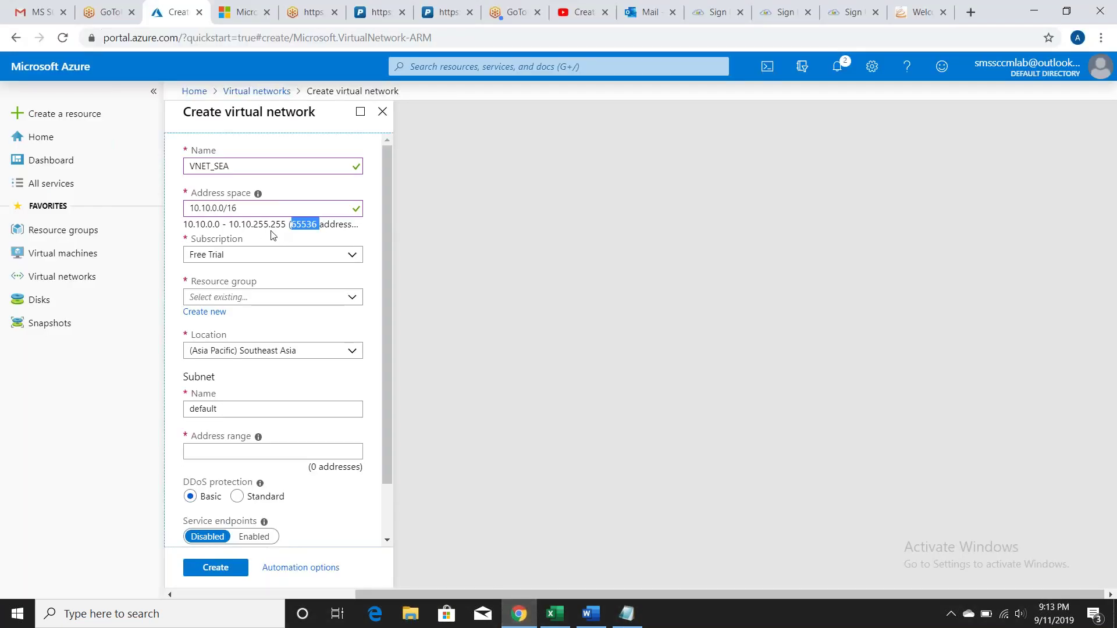
pyautogui.click(282, 223)
pyautogui.click(356, 303)
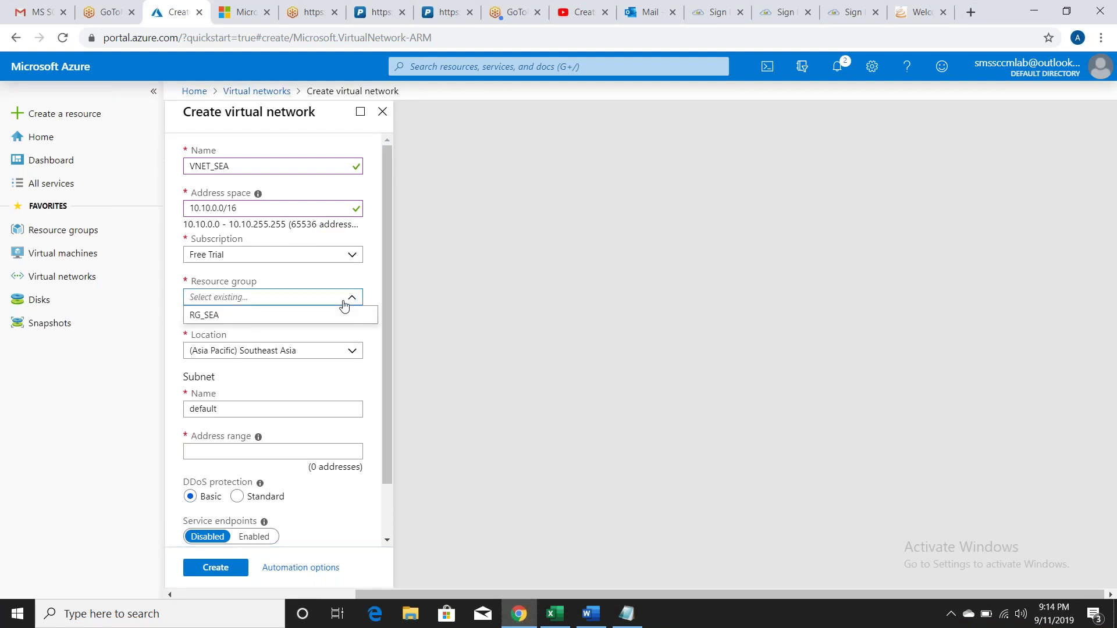
pyautogui.click(210, 315)
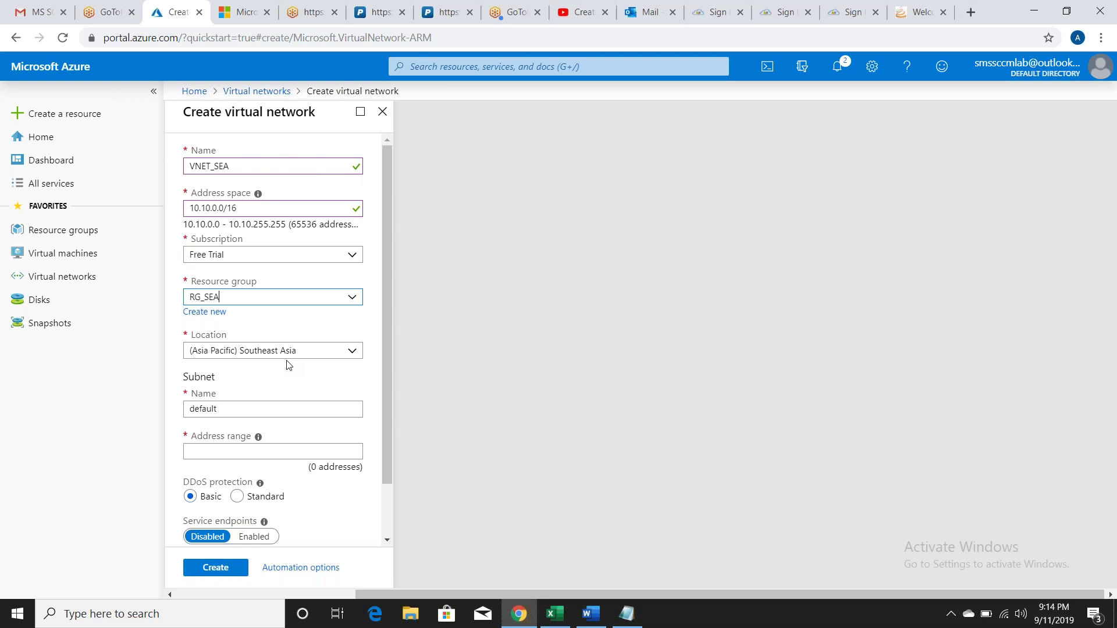
# Step: Rename the subnet to Subnet1 and set its range to 10.10.1.0/24, covering 256 addresses
pyautogui.click(269, 412)
pyautogui.doubleClick(269, 412)
pyautogui.write('S')
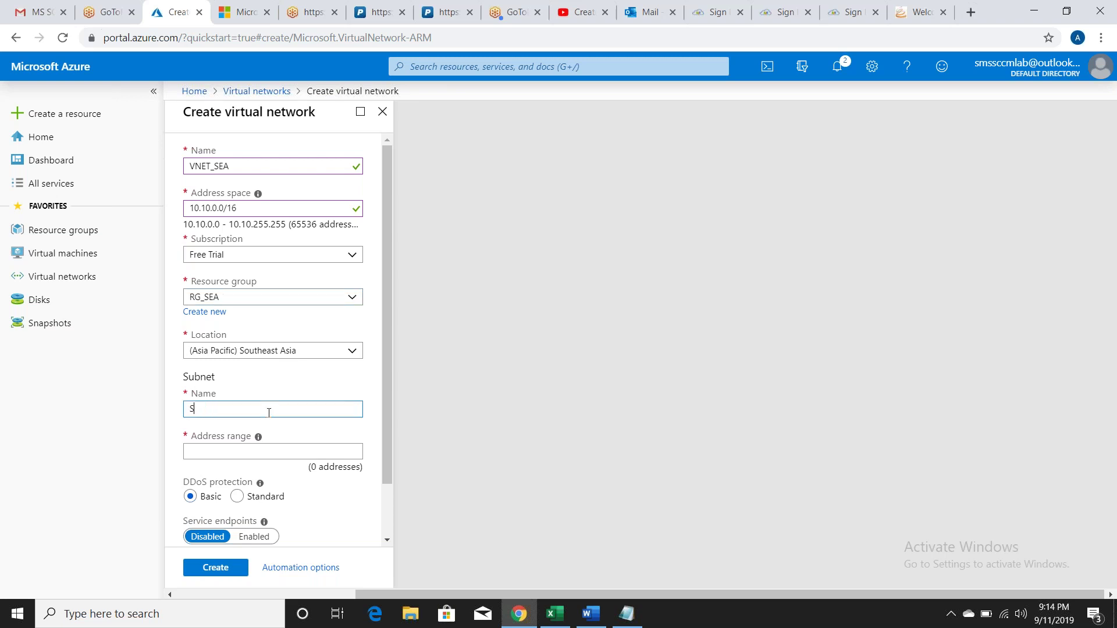
pyautogui.write('ubnet1')
pyautogui.click(634, 620)
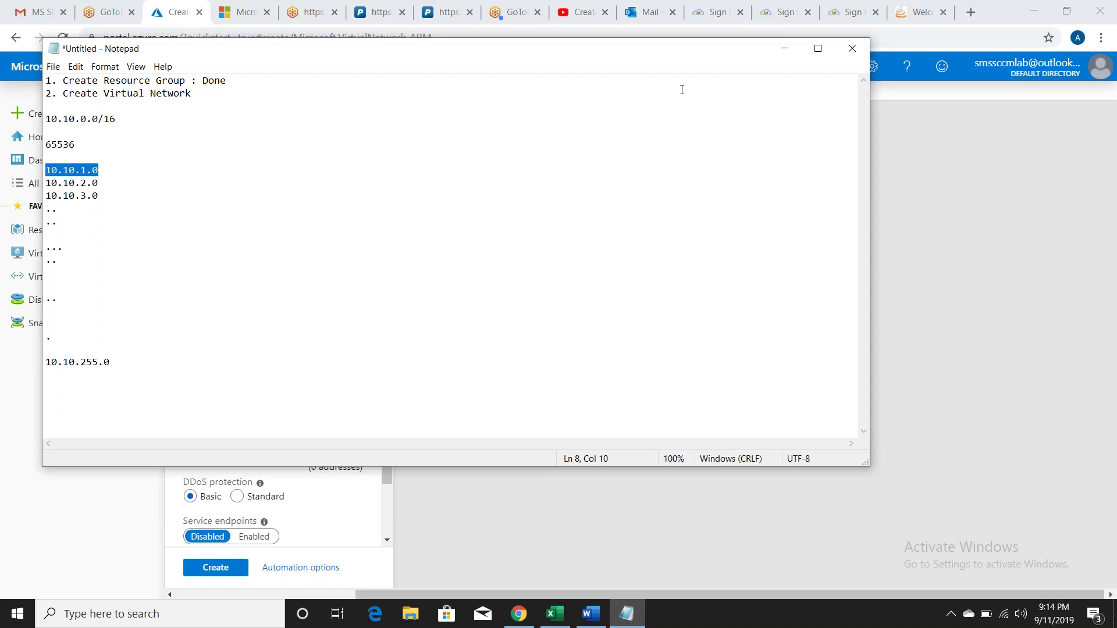
pyautogui.click(784, 50)
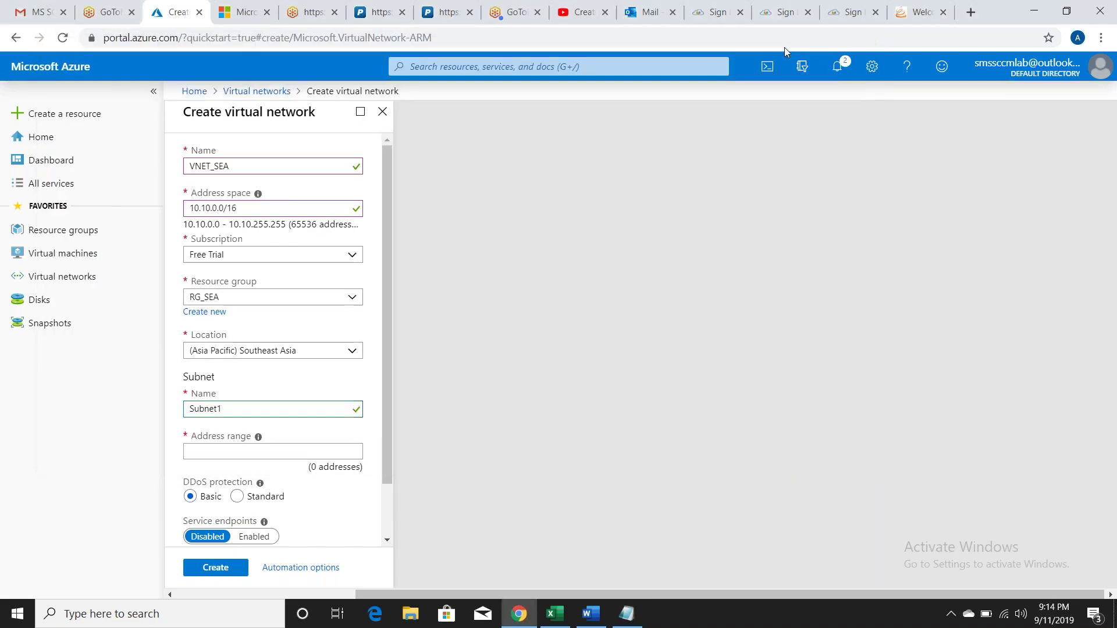
pyautogui.click(243, 449)
pyautogui.write('10.10')
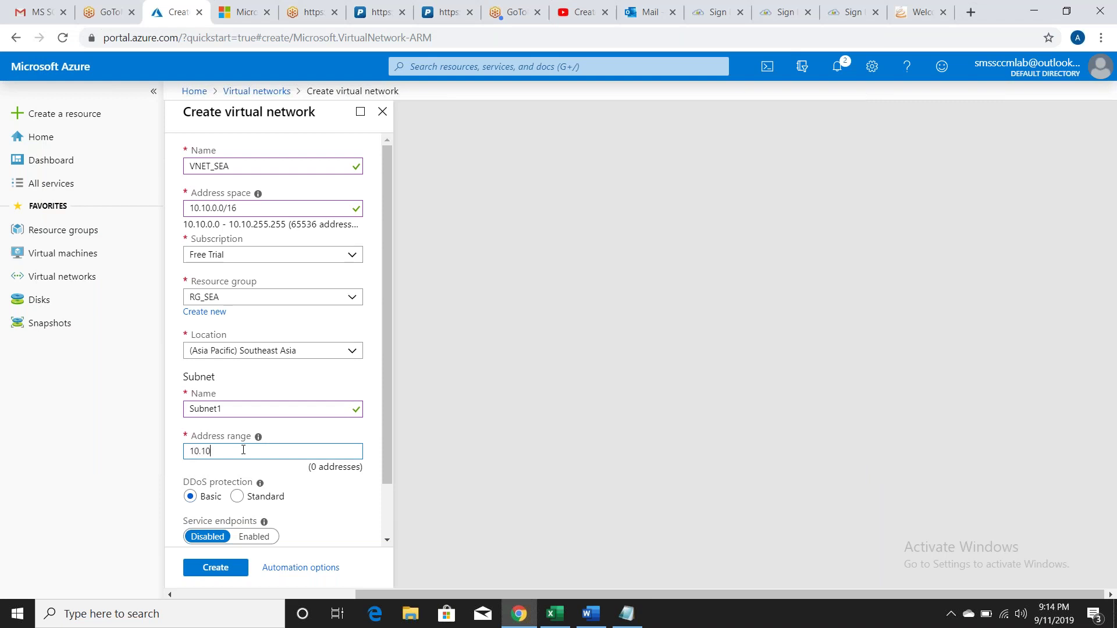
pyautogui.write('.1.0/24')
pyautogui.click(302, 469)
pyautogui.doubleClick(308, 468)
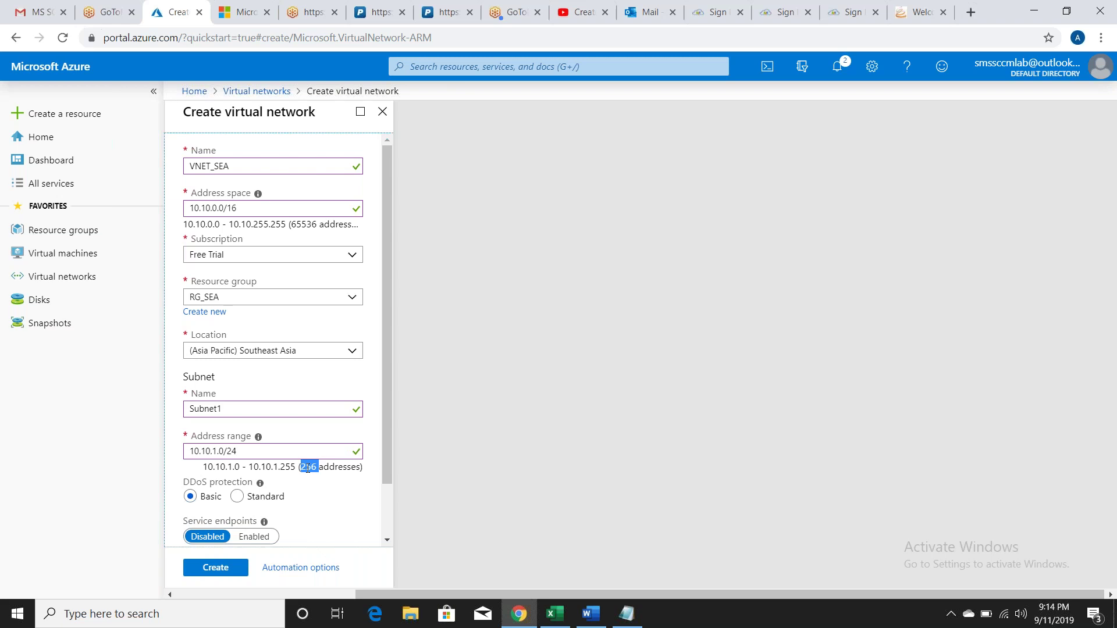
# Step: Check the 10.10.1.0–10.10.1.255 subnet range, then submit VNET_SEA for creation
pyautogui.doubleClick(287, 466)
pyautogui.moveTo(204, 467); pyautogui.dragTo(292, 467)
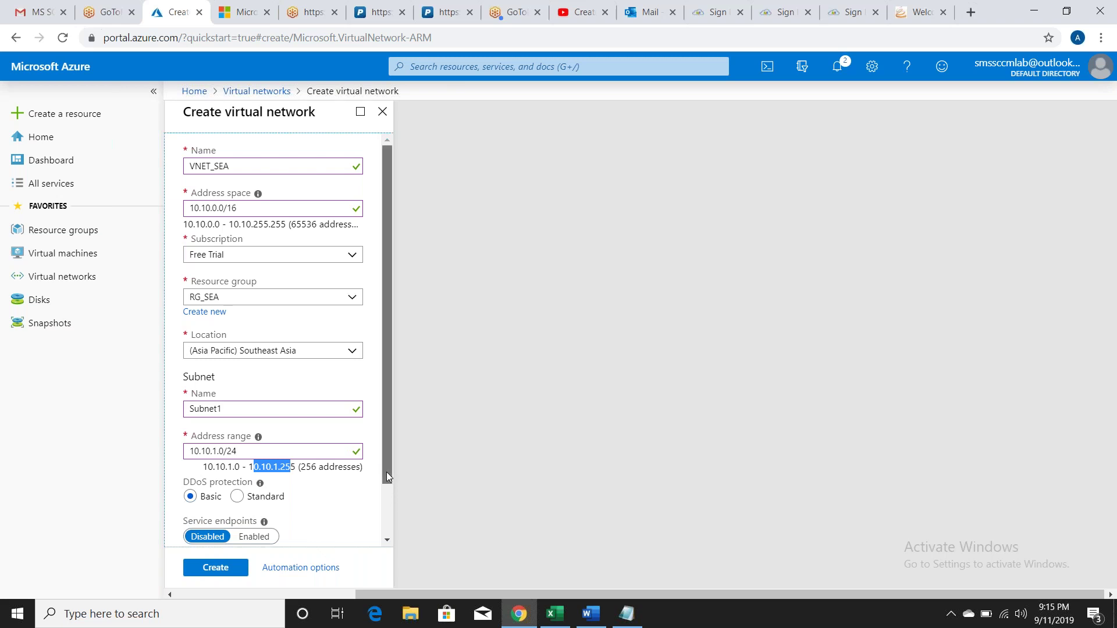
pyautogui.click(339, 469)
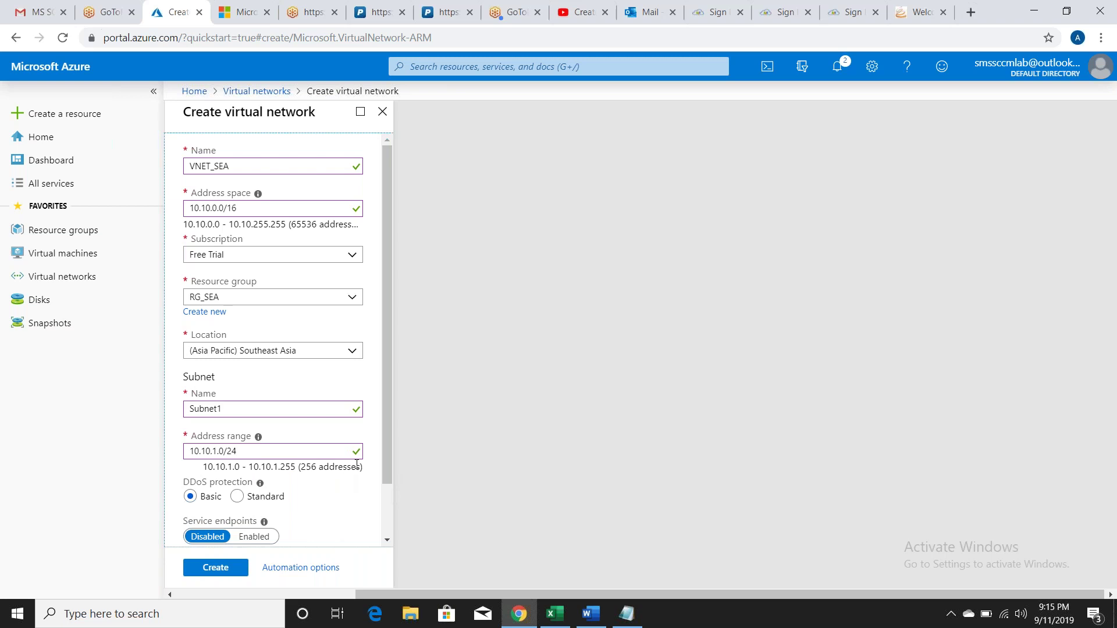
pyautogui.moveTo(387, 465); pyautogui.dragTo(383, 508)
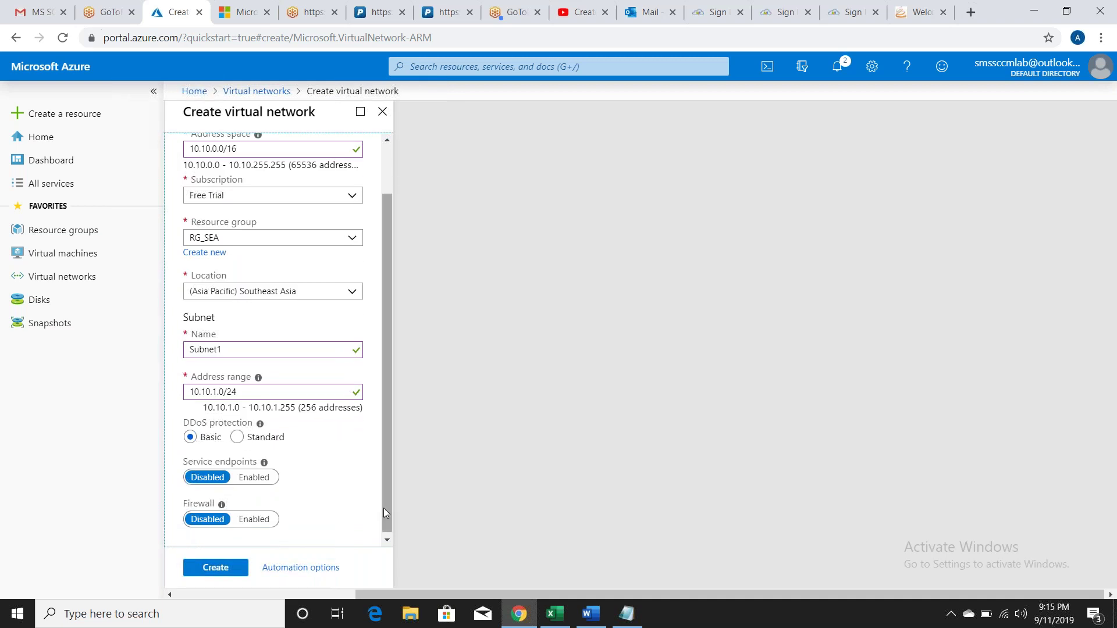
pyautogui.click(387, 541)
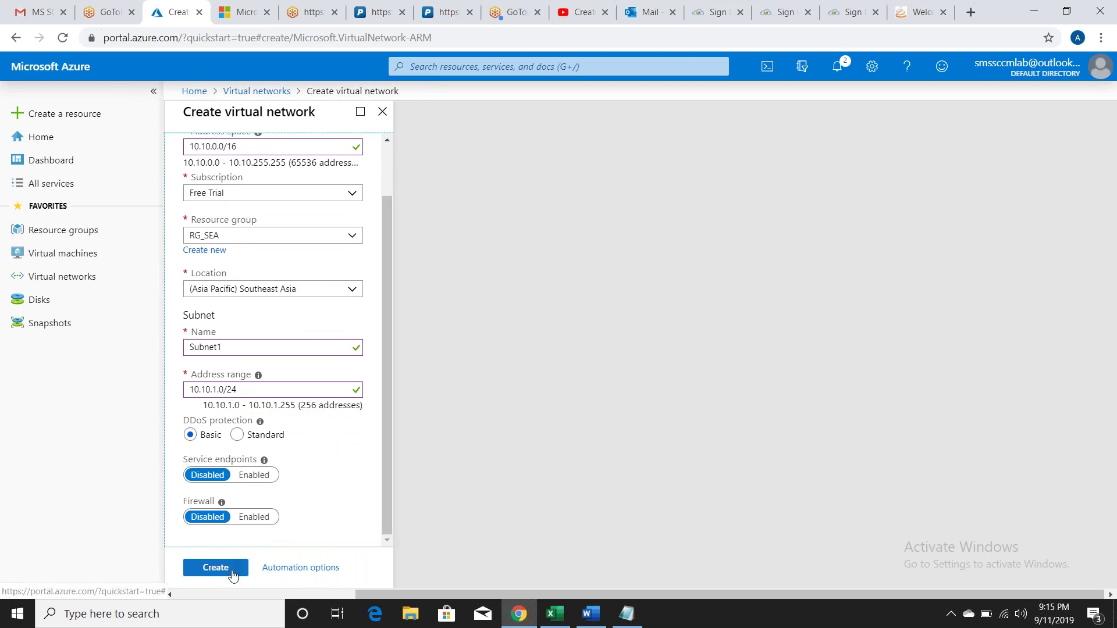
pyautogui.click(215, 567)
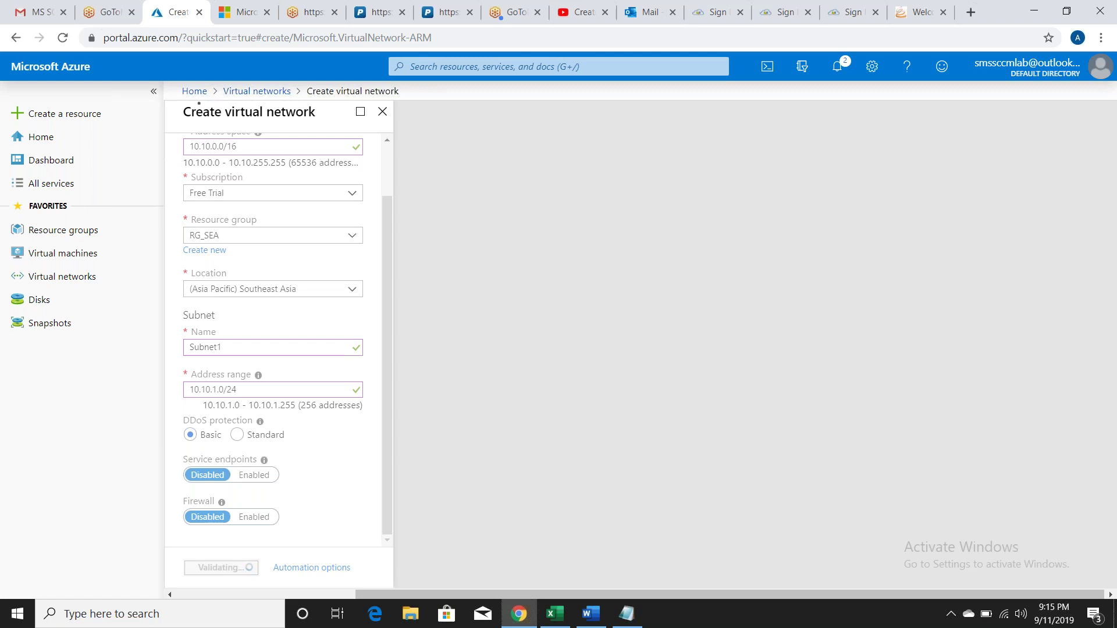
# Step: In Notepad, mark the virtual network step Done and add '3. Create 4 virtual machines (Domain, Database, SCCMPS, Win10)'
pyautogui.click(631, 614)
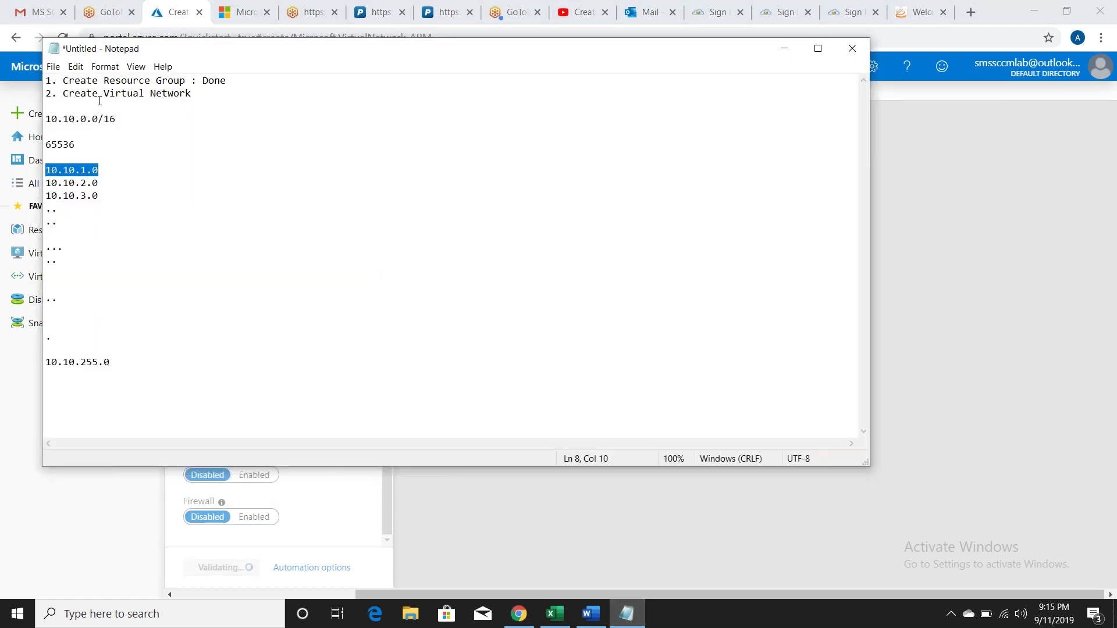
pyautogui.click(203, 94)
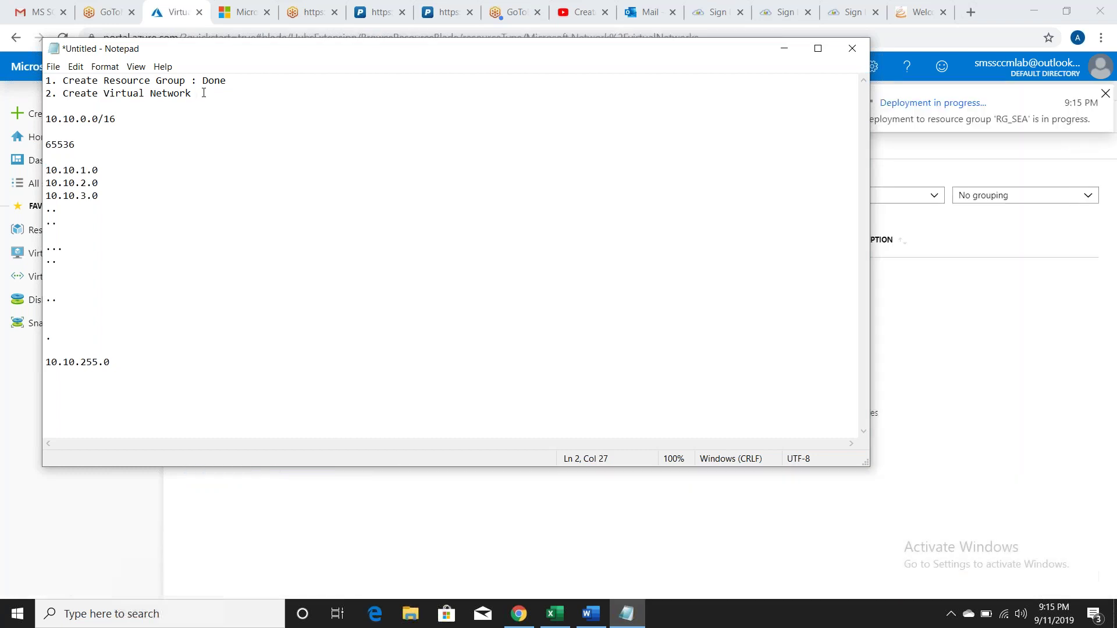
pyautogui.write('Done')
pyautogui.press('Return')
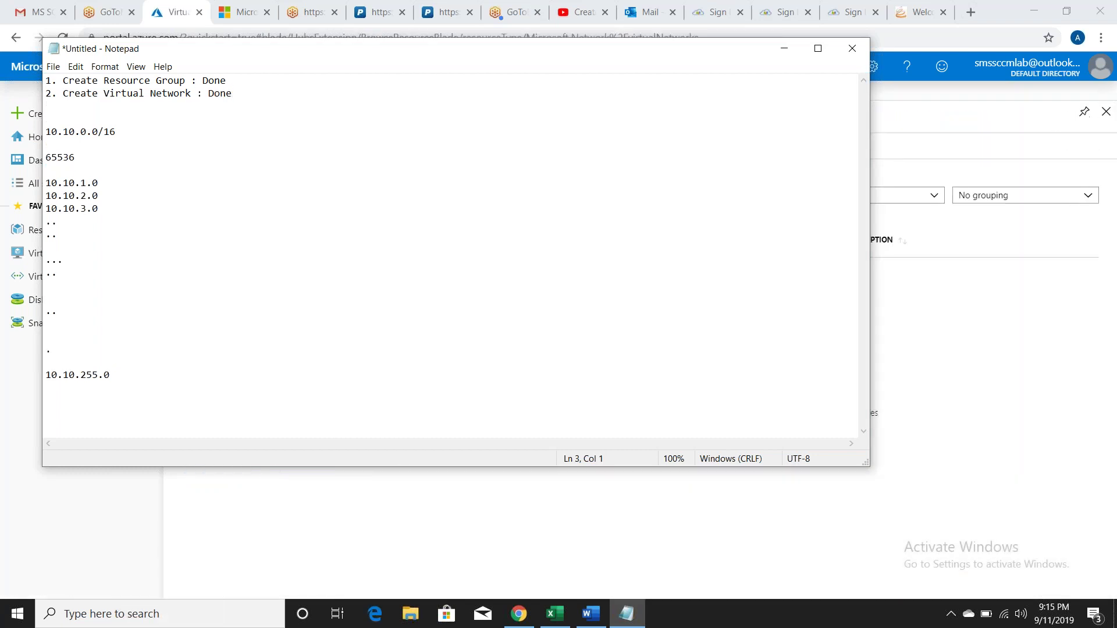
pyautogui.write('3. Create 4 virtual machine')
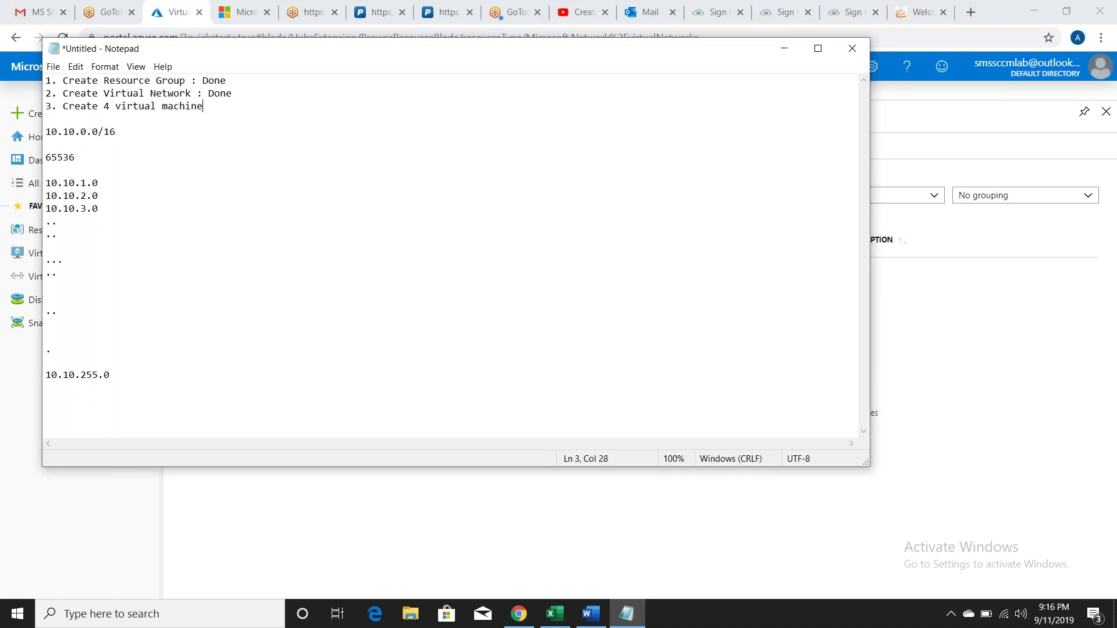
pyautogui.write('s (Domain, Database, SCCMPS, Win10)')
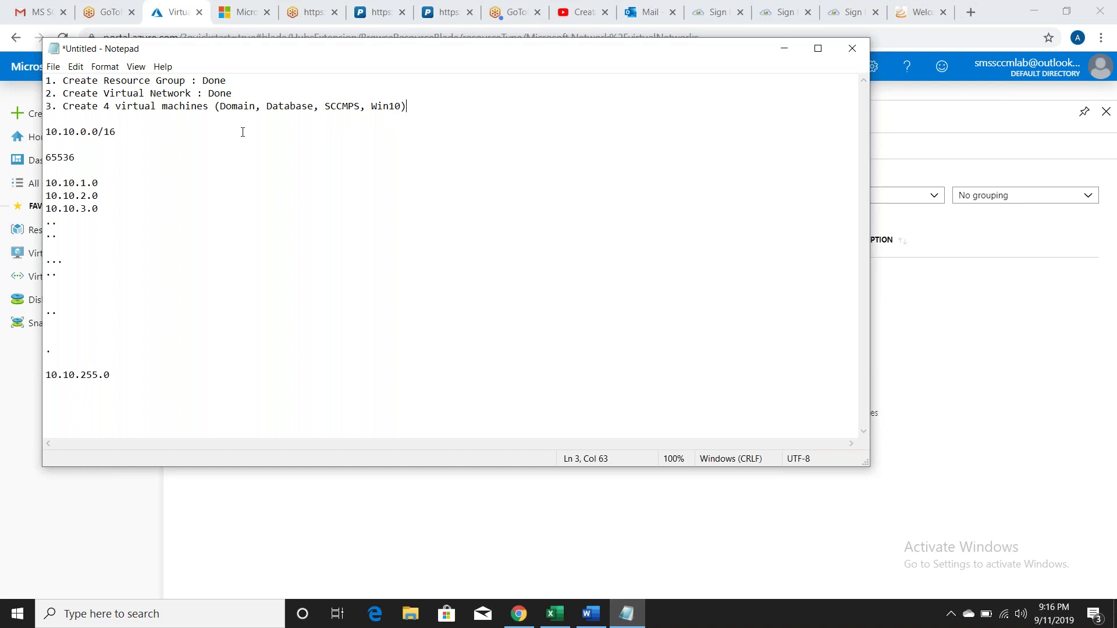
# Step: Highlight the machine names in step 3, add blank lines below, and return to Azure
pyautogui.moveTo(224, 106); pyautogui.dragTo(362, 106)
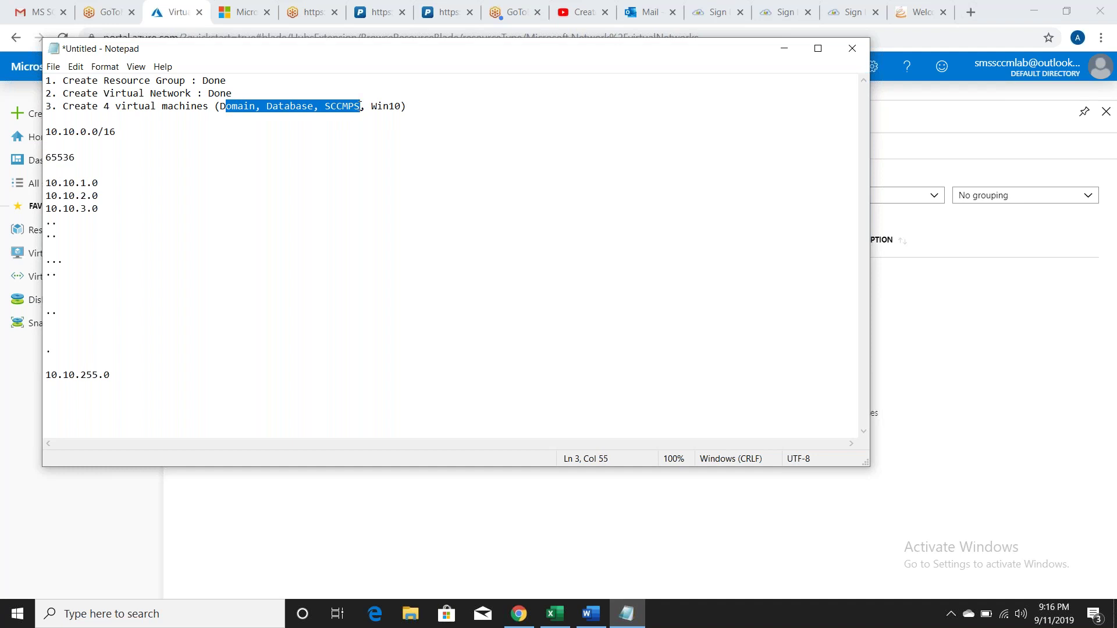
pyautogui.doubleClick(378, 107)
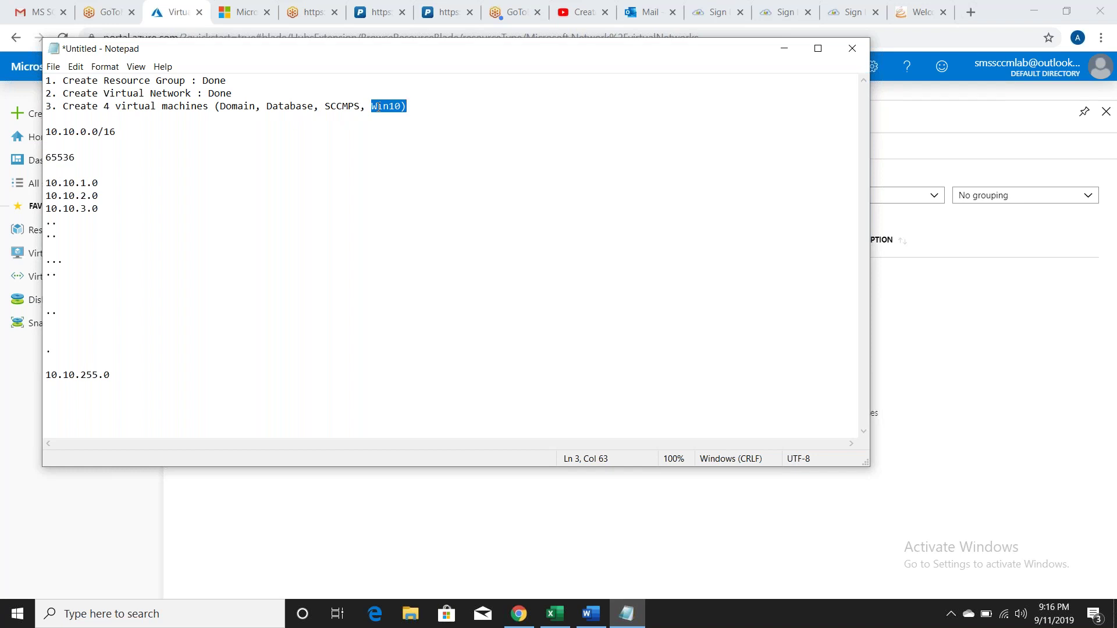
pyautogui.click(416, 106)
pyautogui.press('Return')
pyautogui.press('Return')
pyautogui.press('Return')
pyautogui.press('Return')
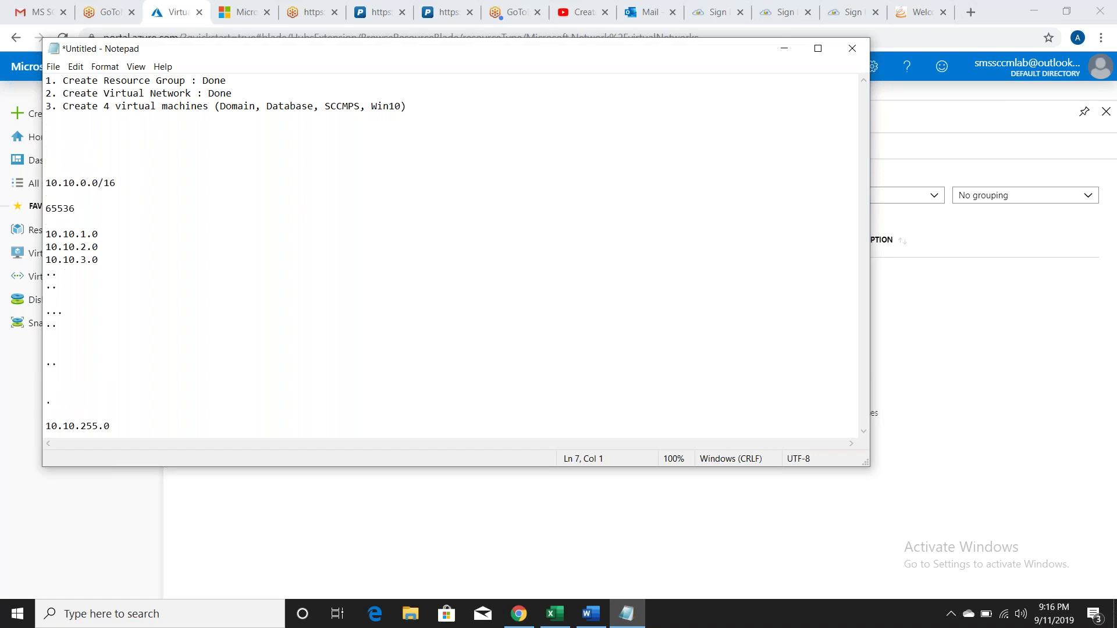
pyautogui.click(987, 319)
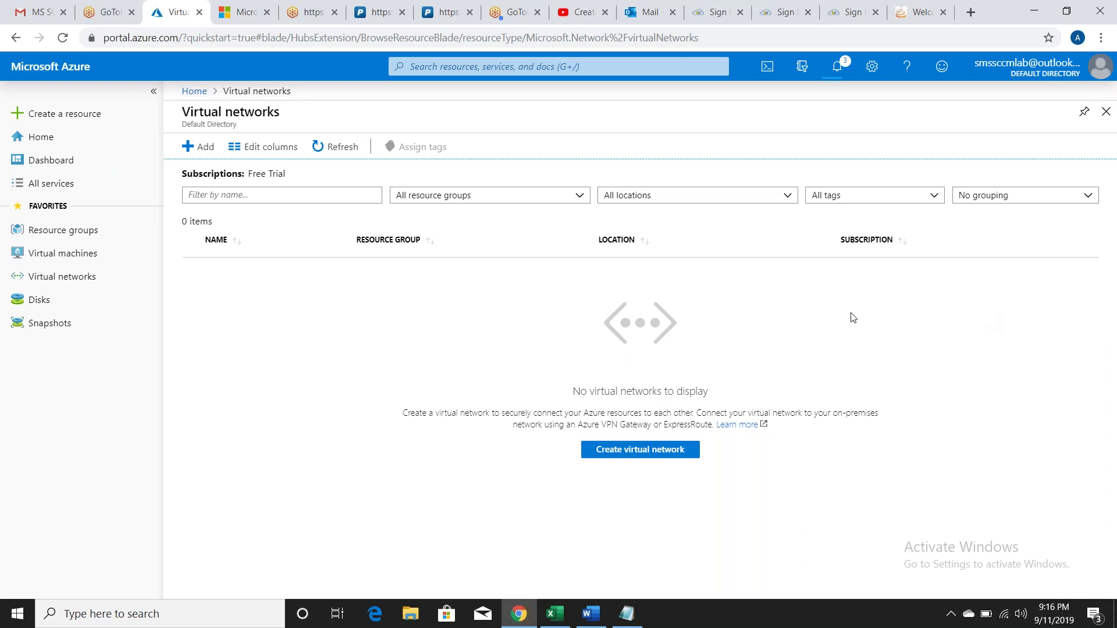
# Step: Refresh the virtual networks list until VNET_SEA shows in Southeast Asia, then go to Virtual machines
pyautogui.click(349, 156)
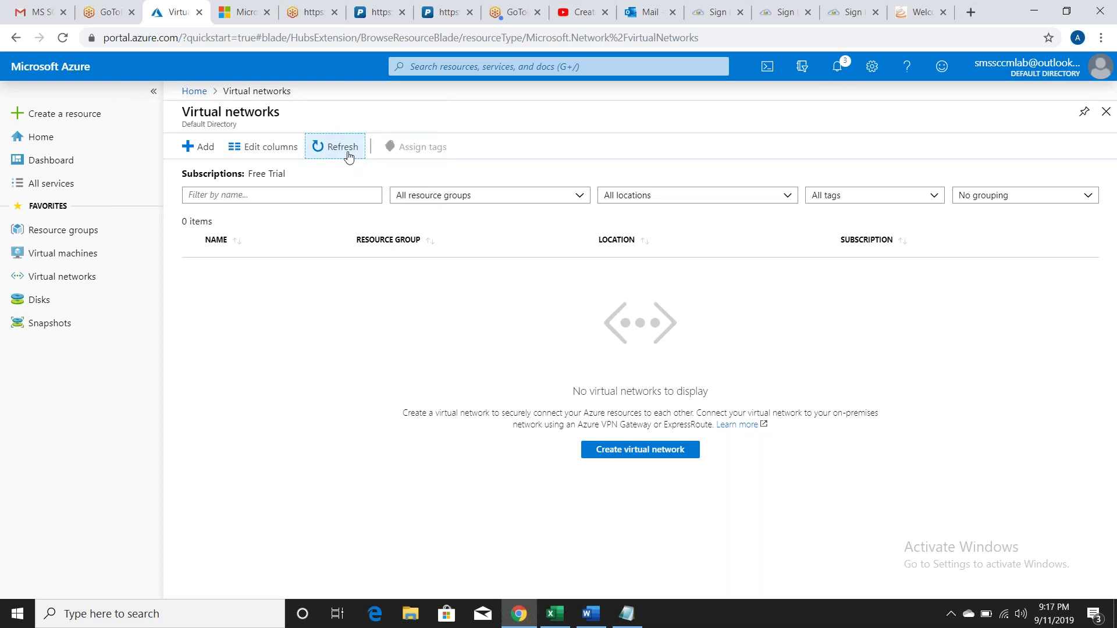
pyautogui.click(349, 156)
pyautogui.click(348, 156)
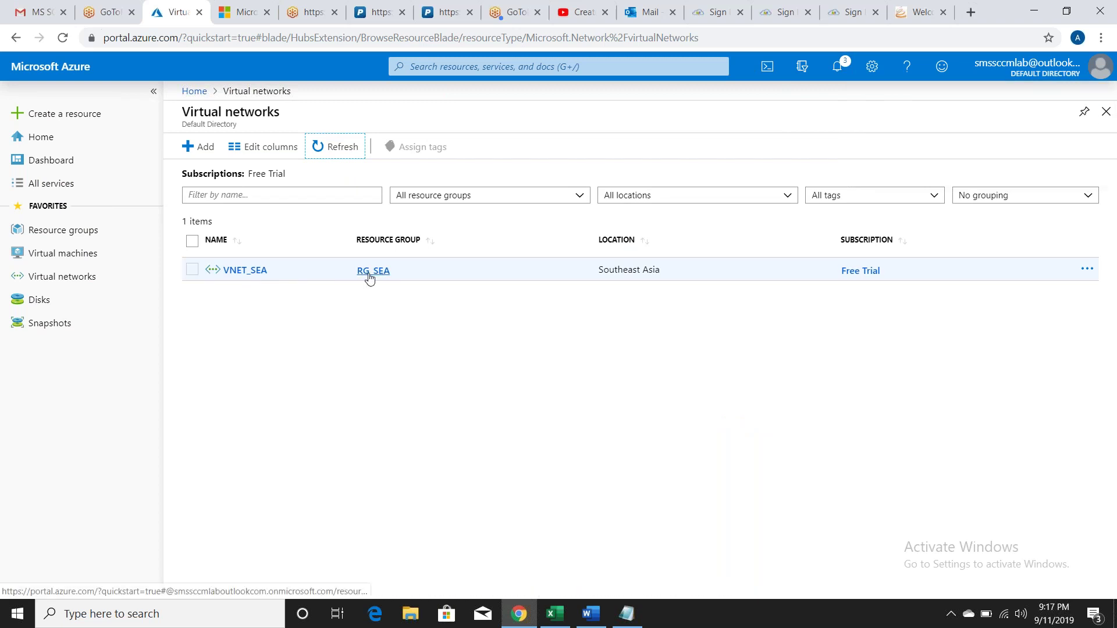
pyautogui.tripleClick(628, 268)
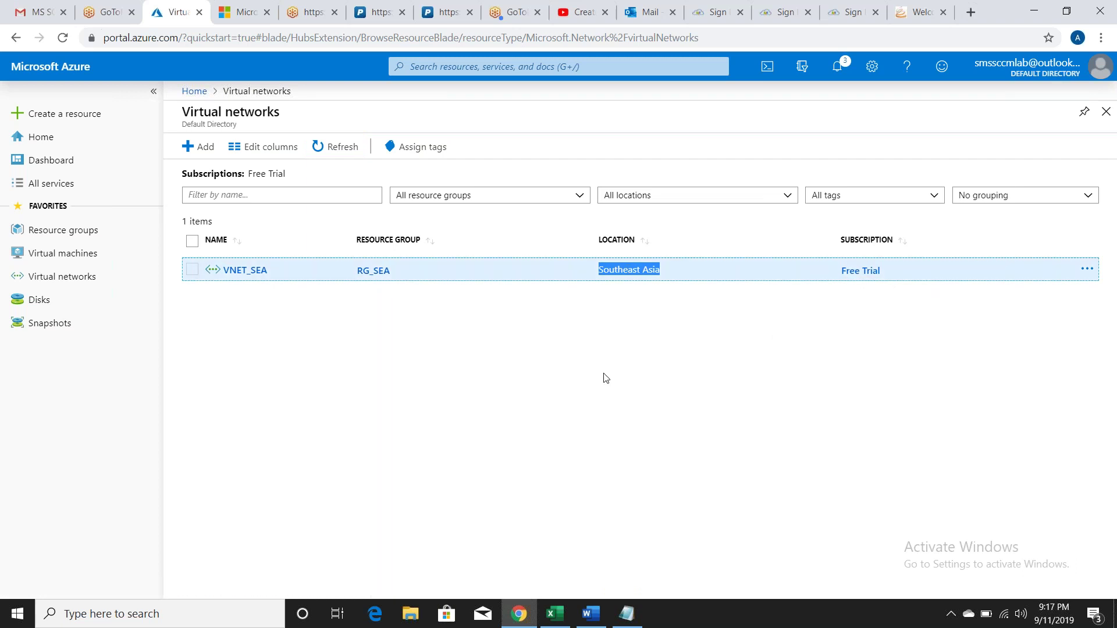
pyautogui.click(569, 379)
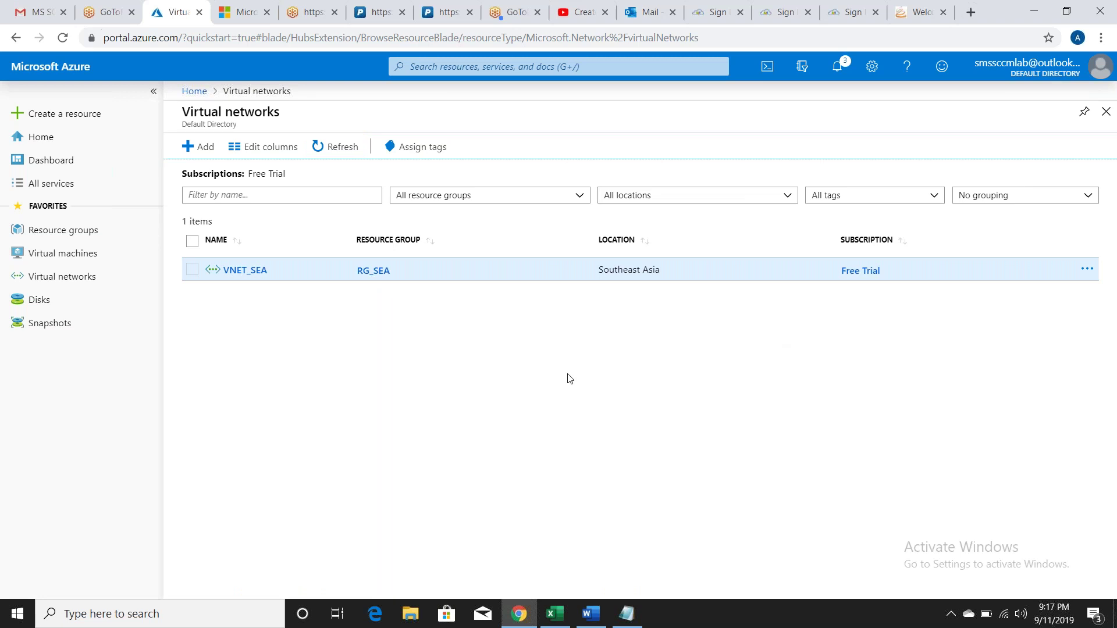
pyautogui.click(73, 257)
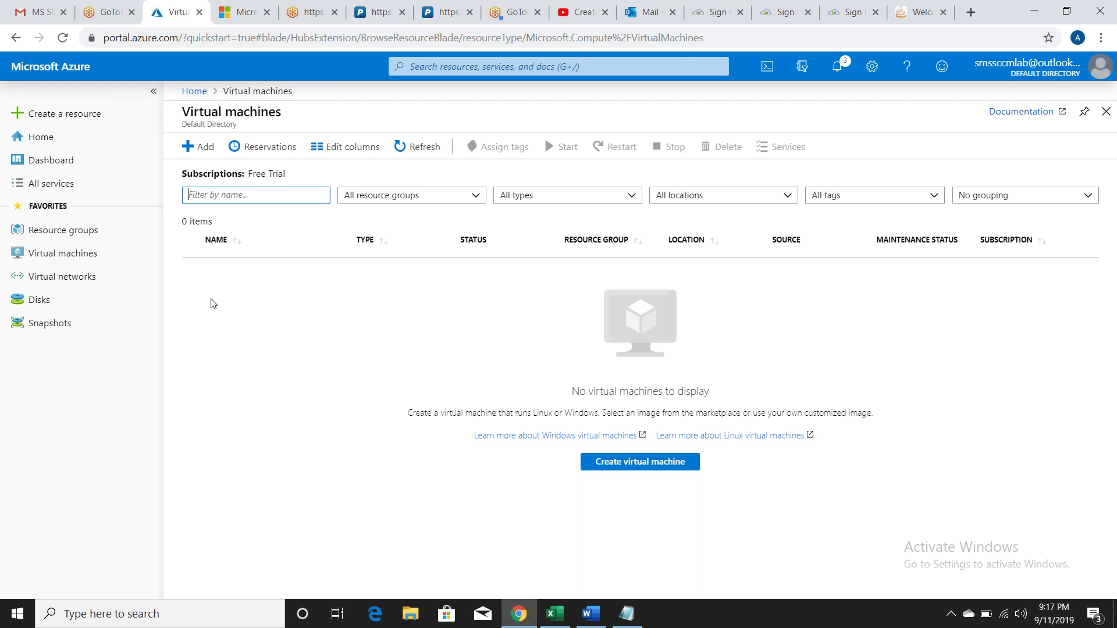
# Step: Add a new virtual machine named Domain in resource group RG_SEA
pyautogui.click(211, 150)
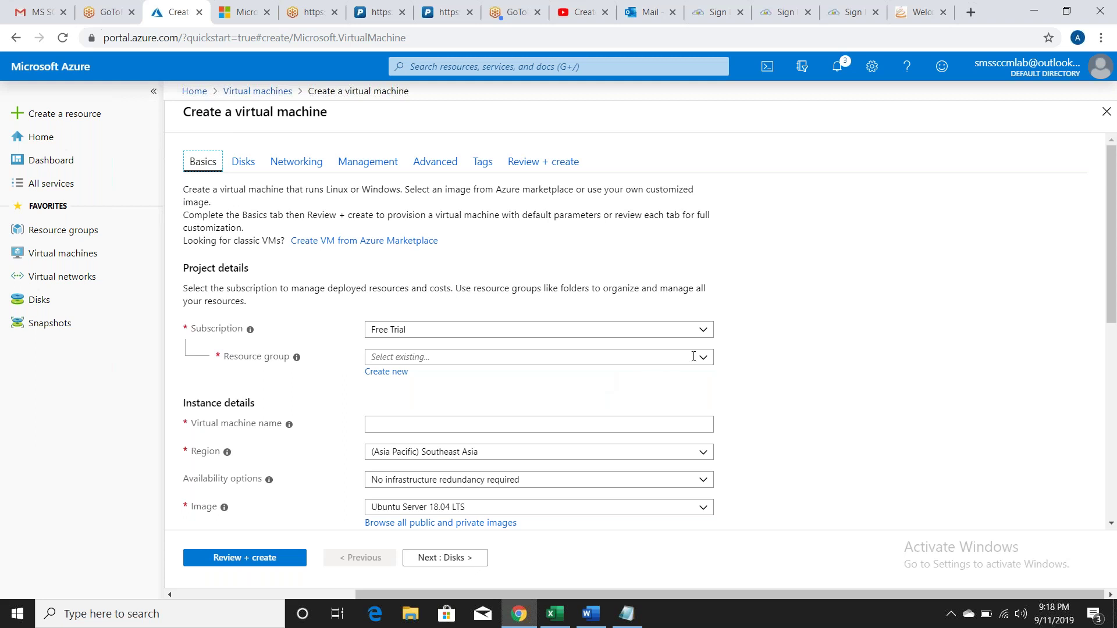
pyautogui.click(638, 357)
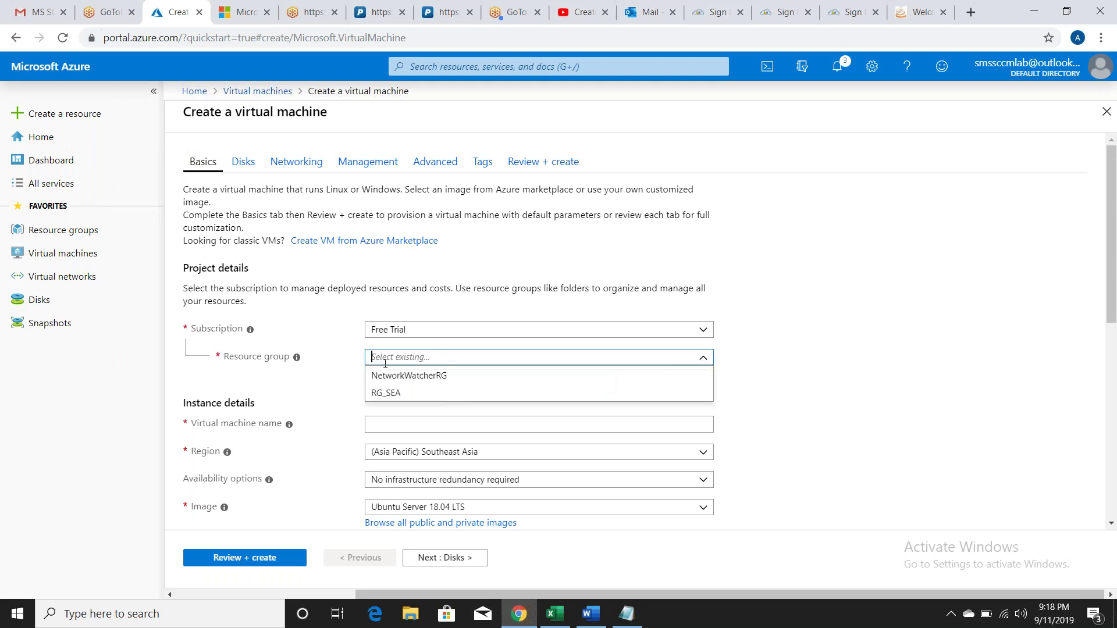
pyautogui.click(401, 395)
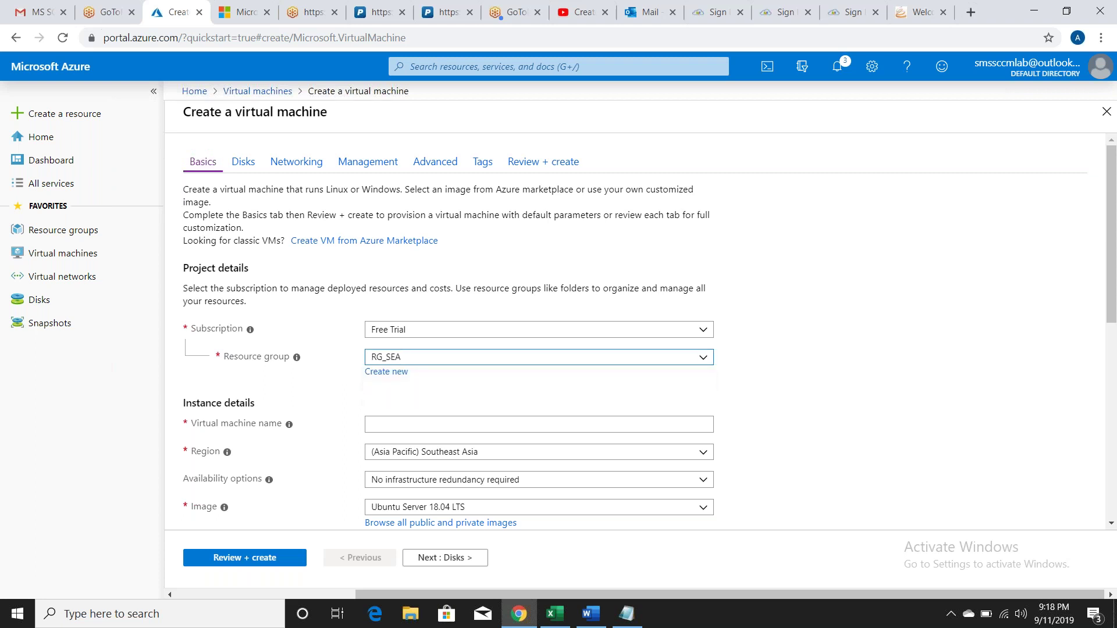
pyautogui.click(421, 424)
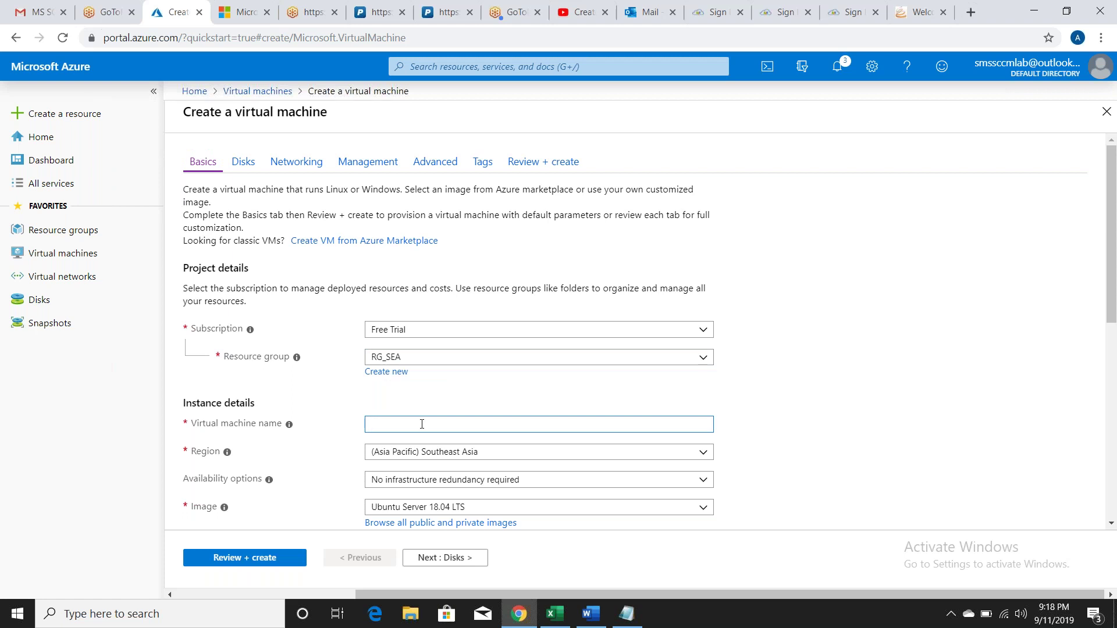
pyautogui.write('Domain')
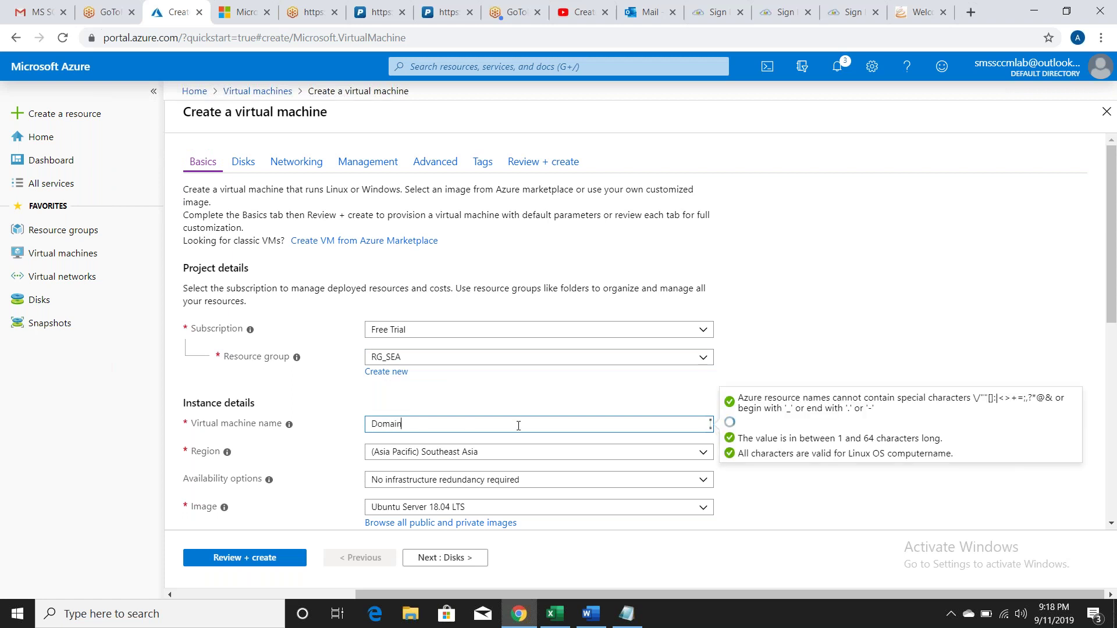
pyautogui.click(818, 503)
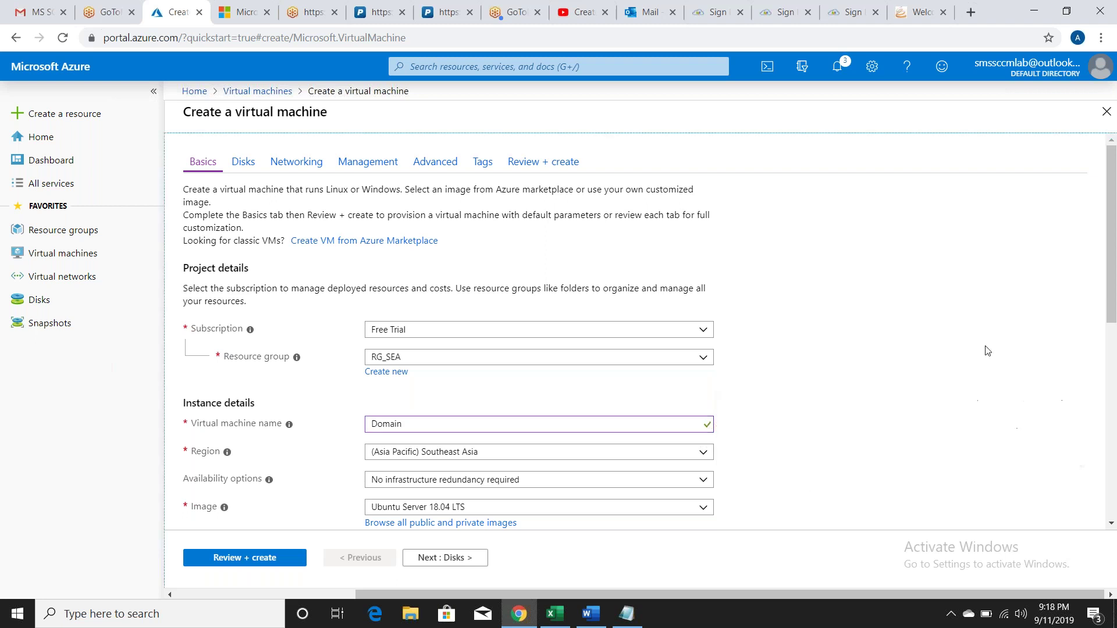
pyautogui.moveTo(1112, 214); pyautogui.dragTo(1113, 261)
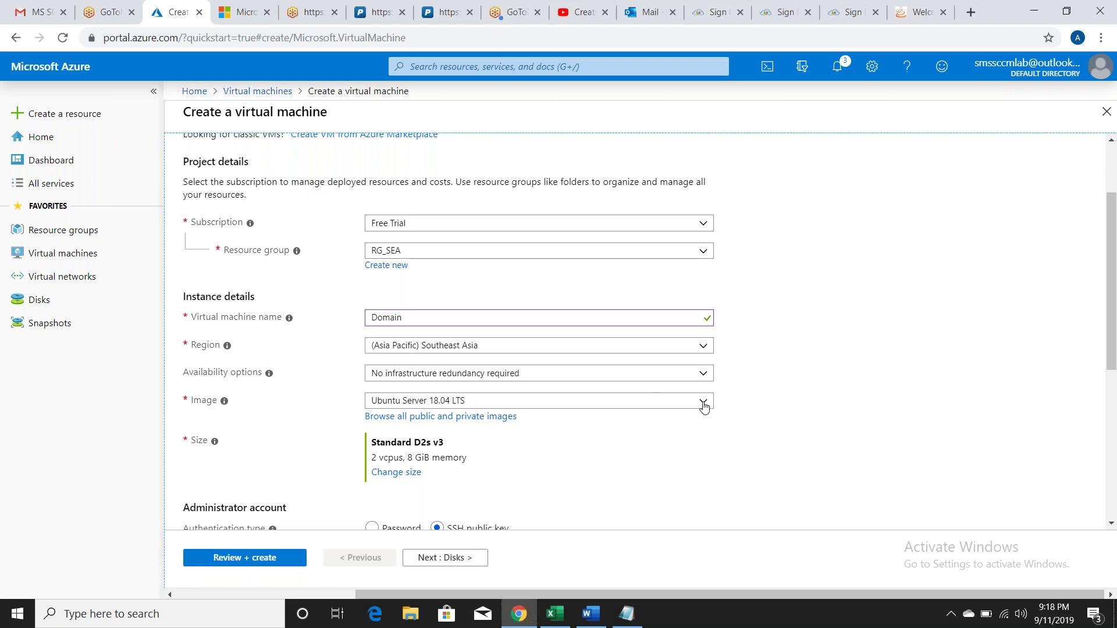
# Step: Change the VM image from Windows Server 2012 R2 Datacenter to Windows Server 2016 Datacenter
pyautogui.click(703, 402)
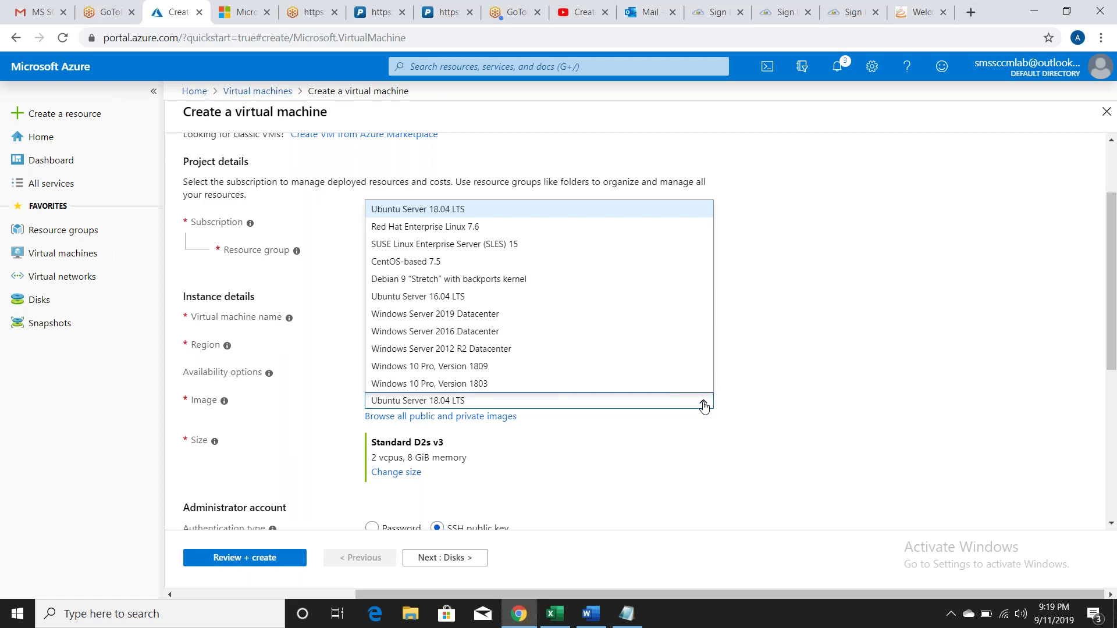
pyautogui.click(411, 349)
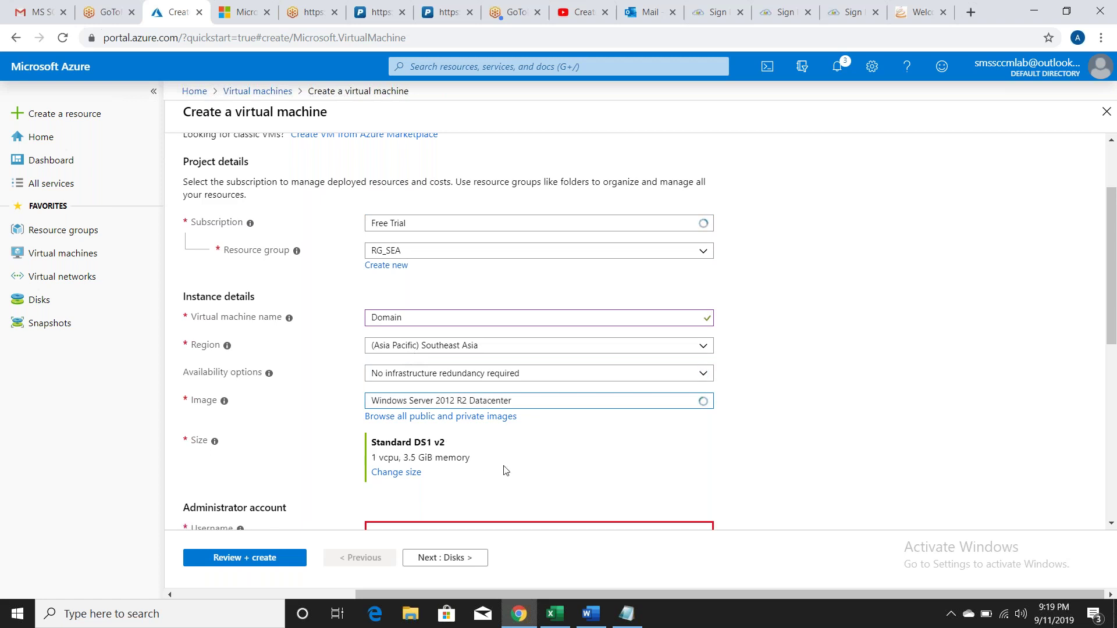
pyautogui.doubleClick(385, 459)
pyautogui.doubleClick(447, 460)
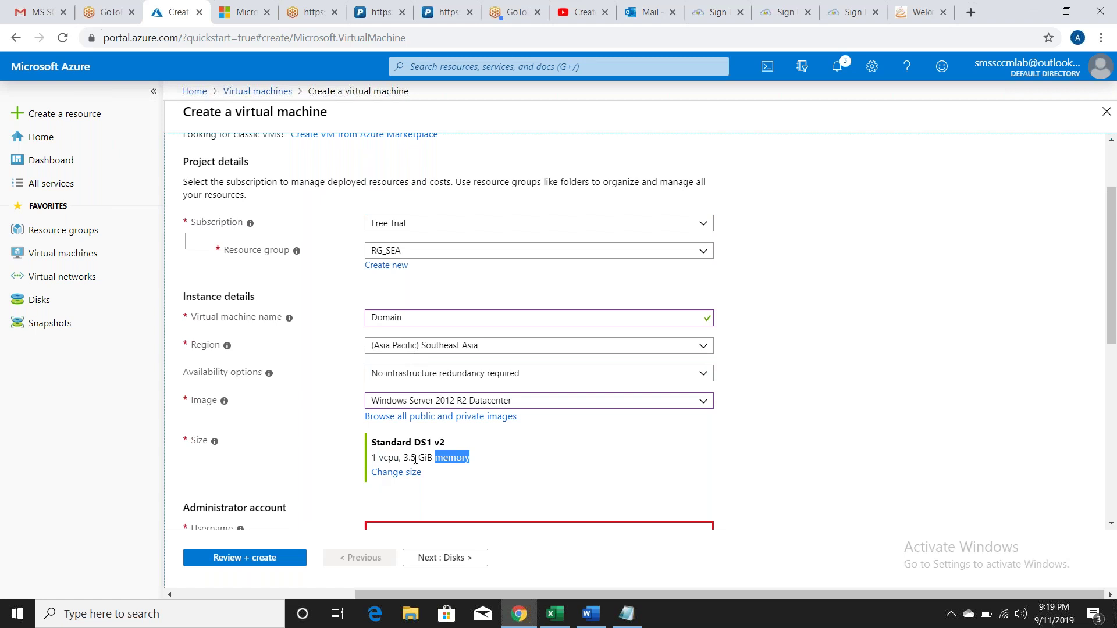
pyautogui.click(395, 458)
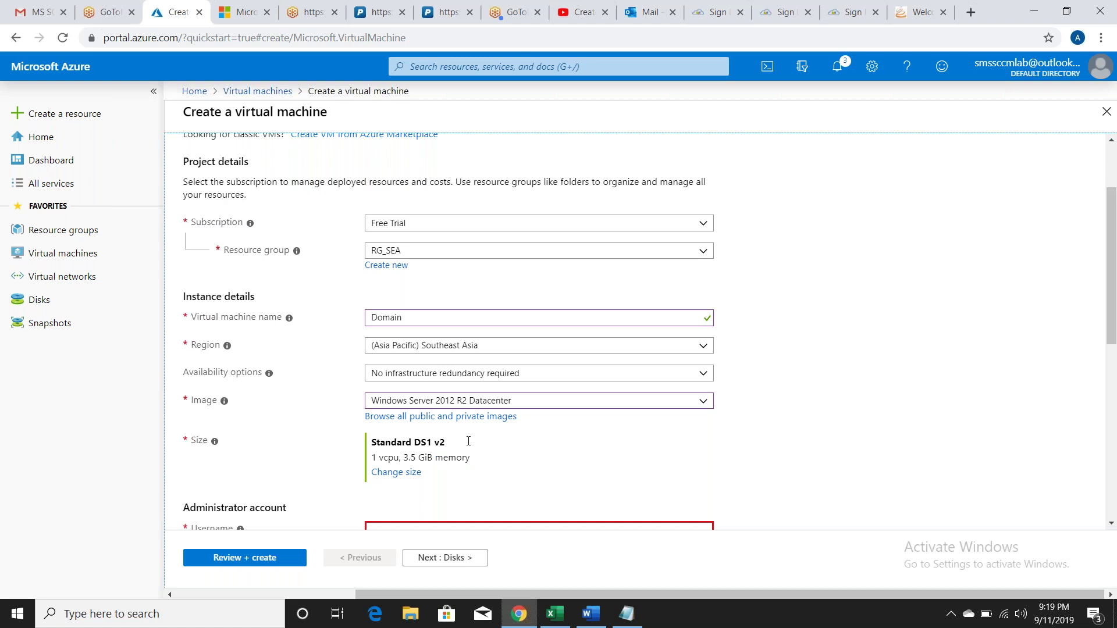
pyautogui.click(528, 401)
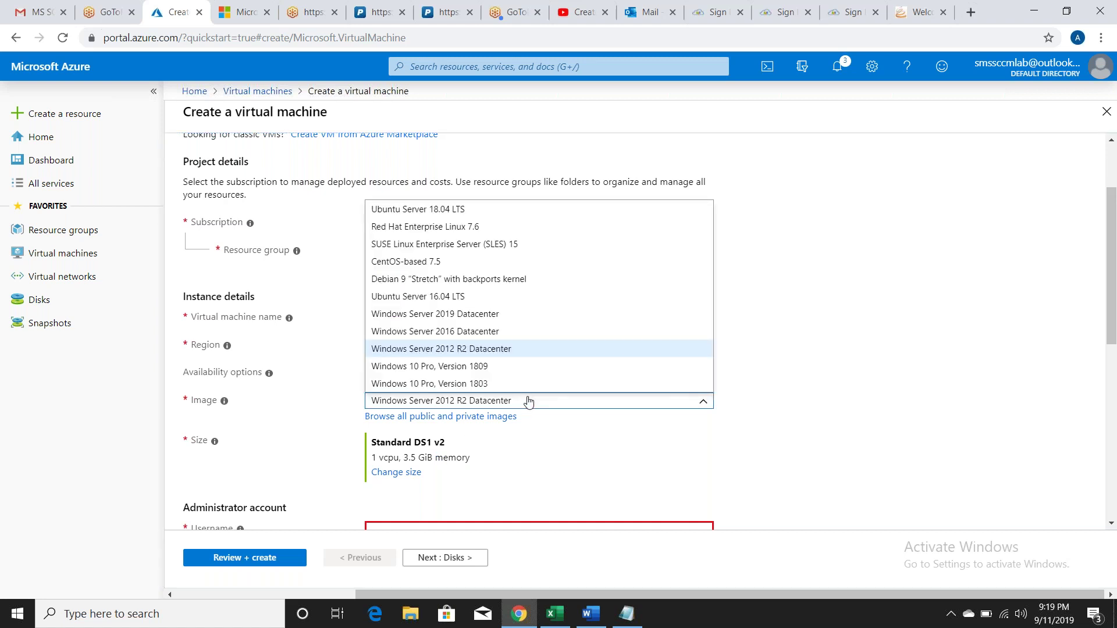
pyautogui.click(486, 333)
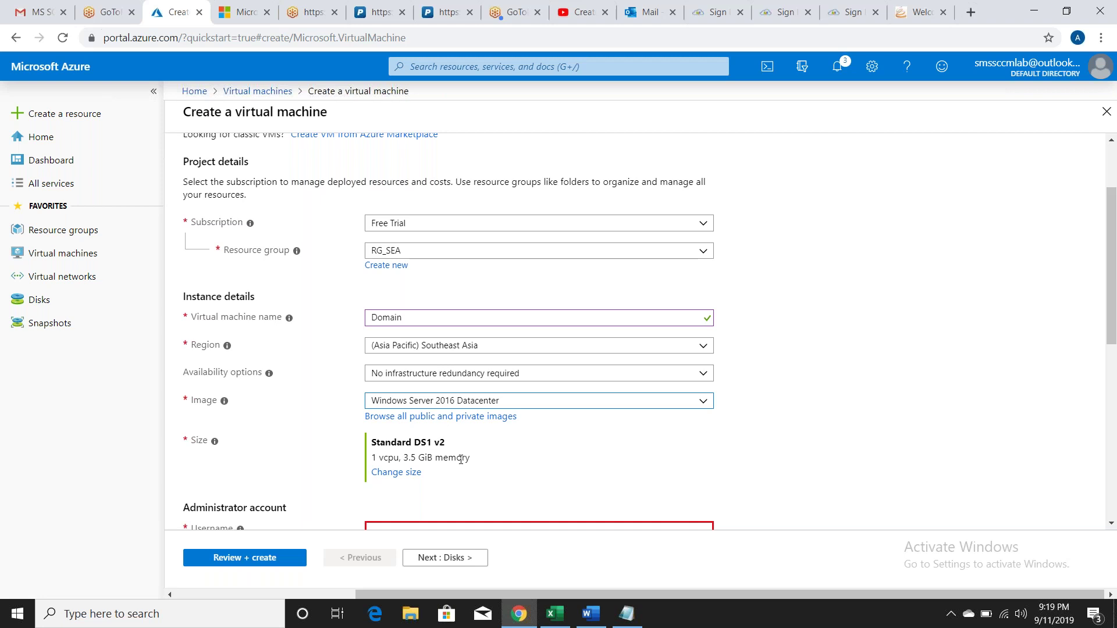
pyautogui.click(816, 458)
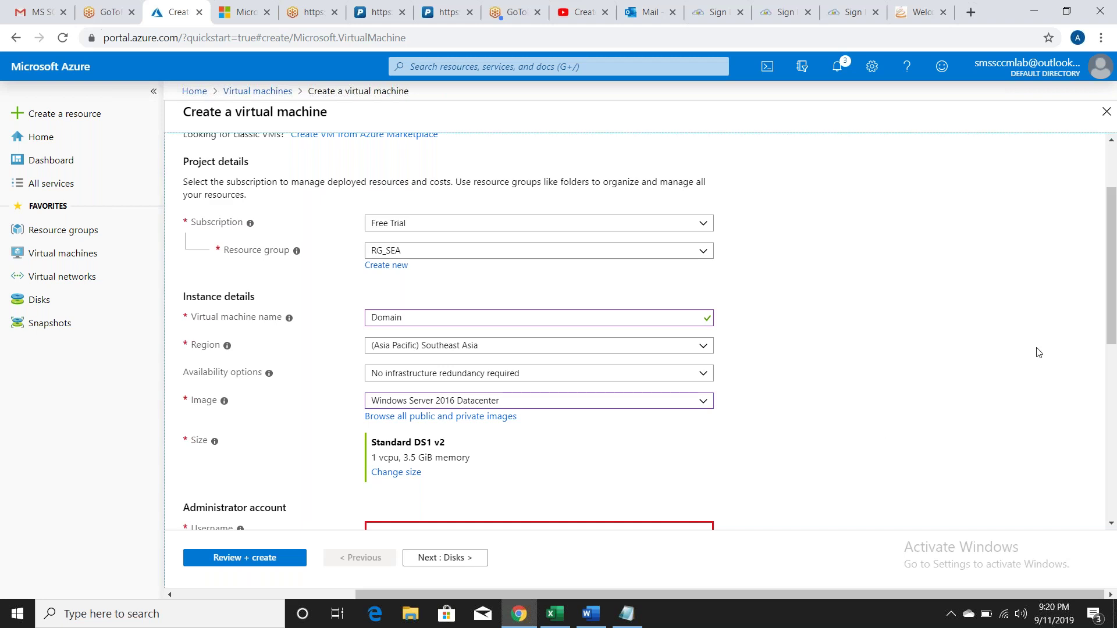
# Step: Enter the administrator username, replacing the first one typed with a different name
pyautogui.moveTo(1111, 308); pyautogui.dragTo(1115, 342)
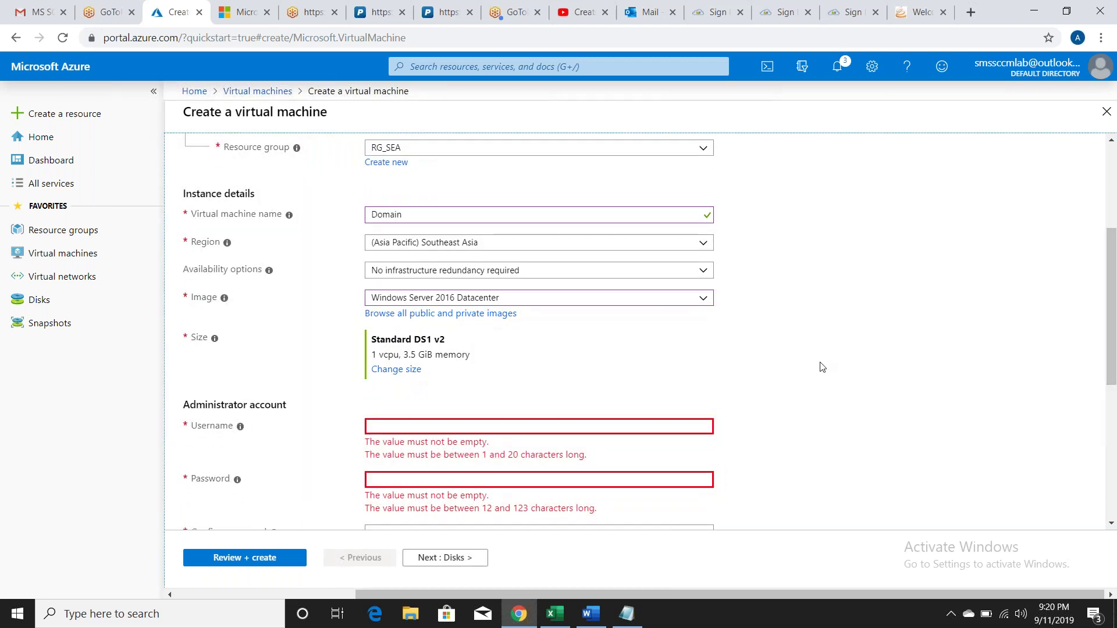
pyautogui.click(435, 425)
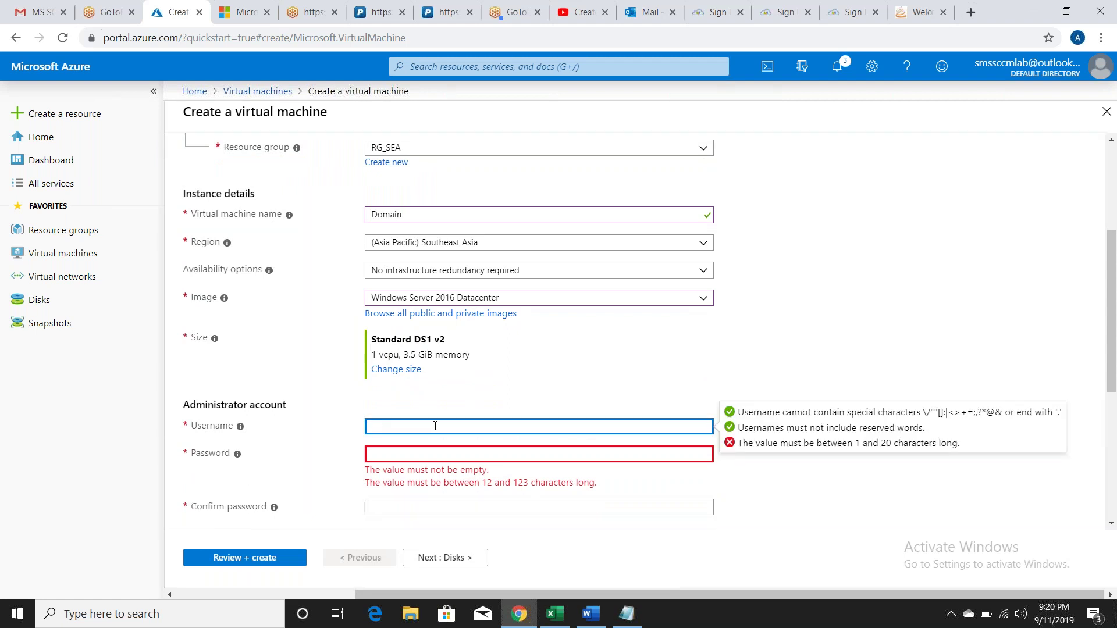
pyautogui.write('iqbal')
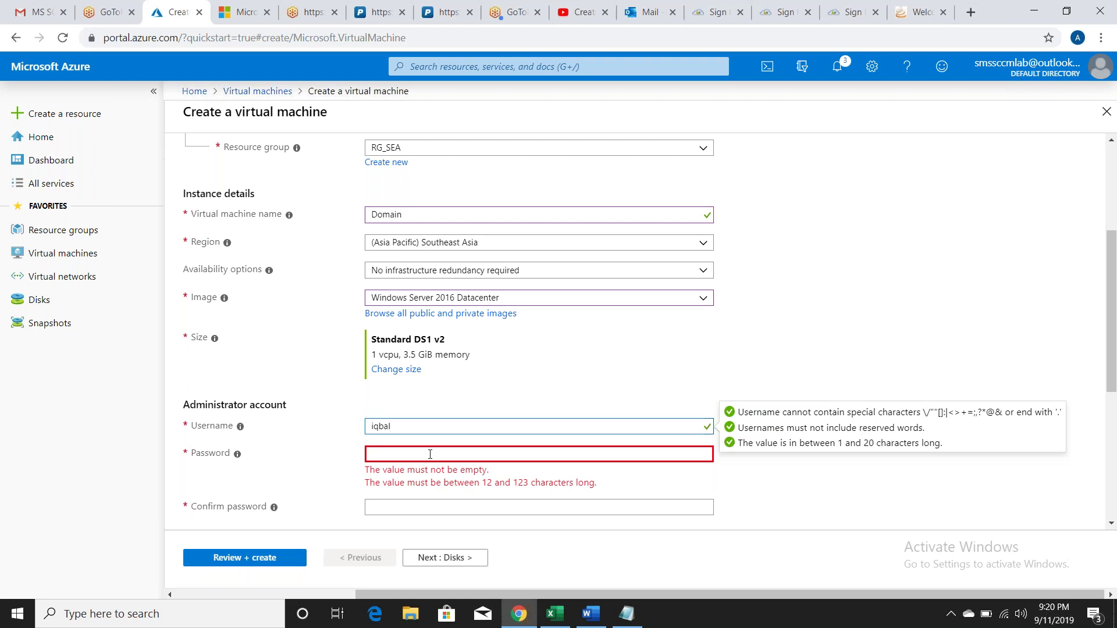
pyautogui.click(429, 454)
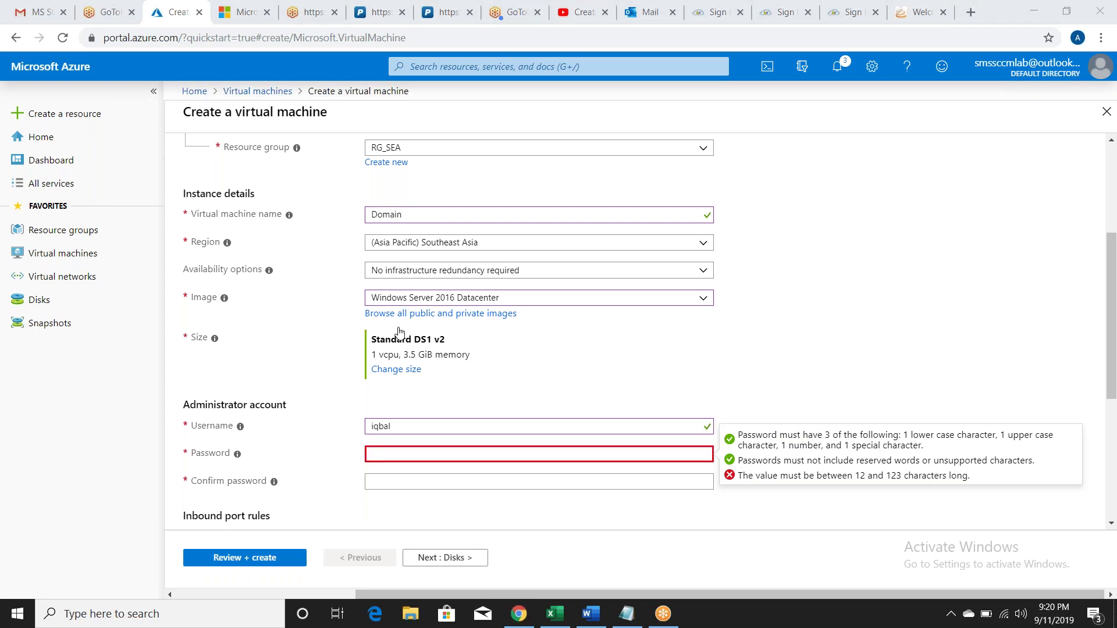
pyautogui.click(383, 453)
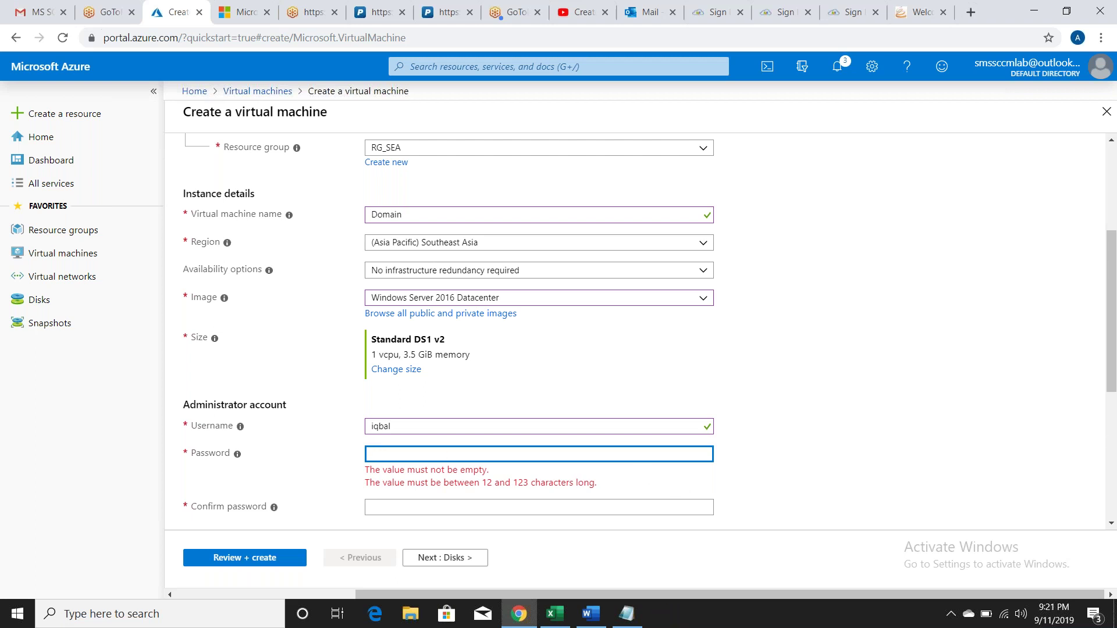
pyautogui.click(390, 427)
pyautogui.press('BackSpace')
pyautogui.press('BackSpace')
pyautogui.press('BackSpace')
pyautogui.press('BackSpace')
pyautogui.press('BackSpace')
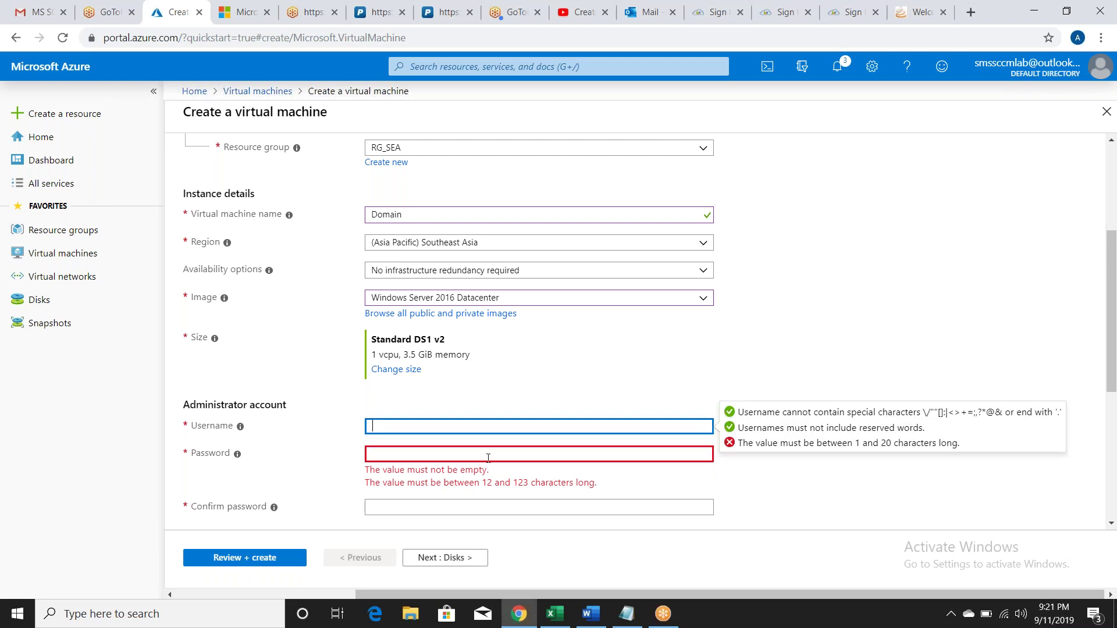
pyautogui.press('Tab')
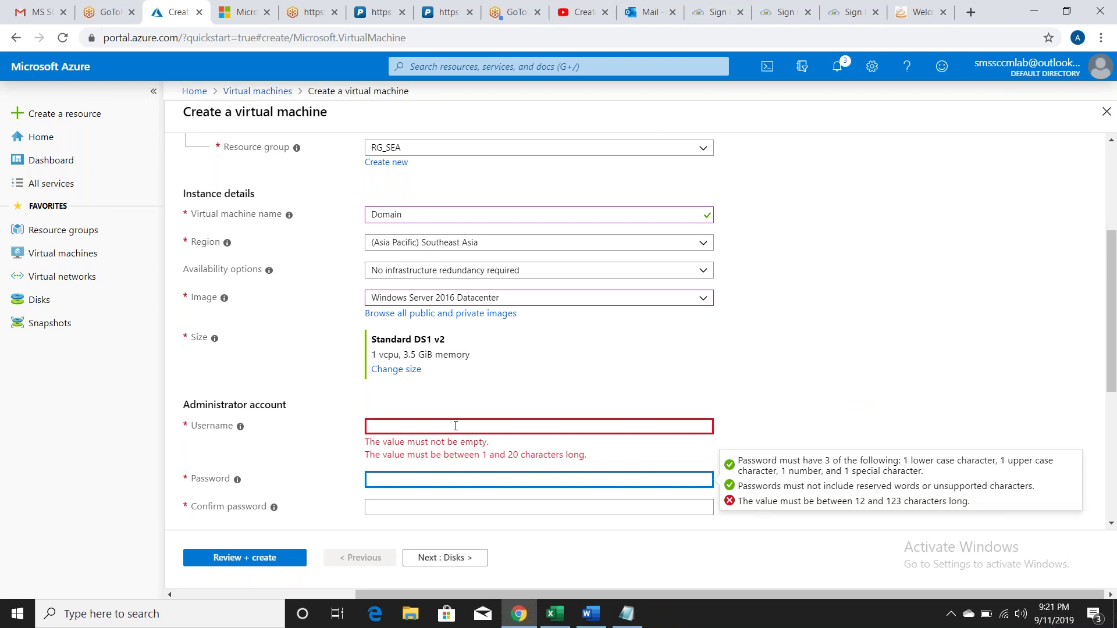
pyautogui.click(424, 427)
pyautogui.write('a')
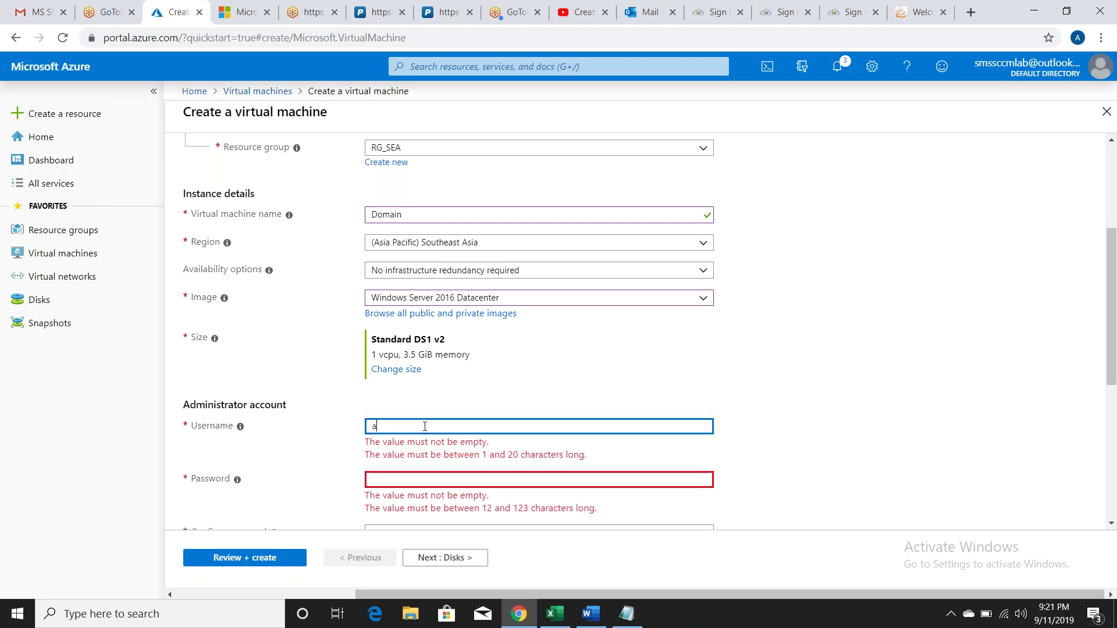
pyautogui.write('rfat')
pyautogui.press('Tab')
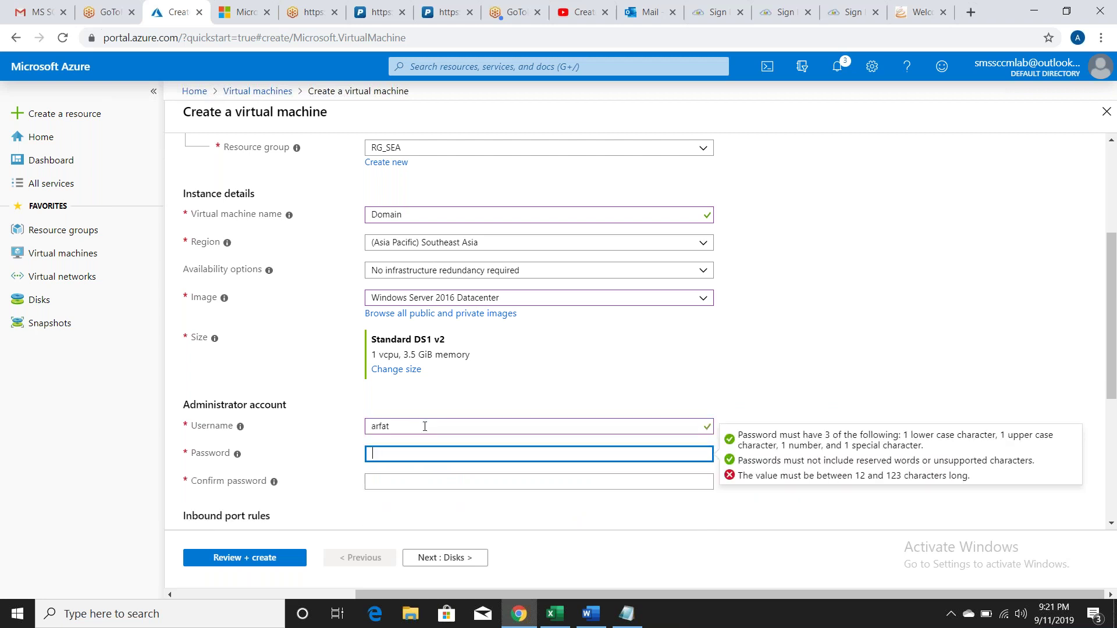
# Step: Enter the administrator password, correcting a mistyped attempt, and confirm it
pyautogui.write('**********')
pyautogui.press('Tab')
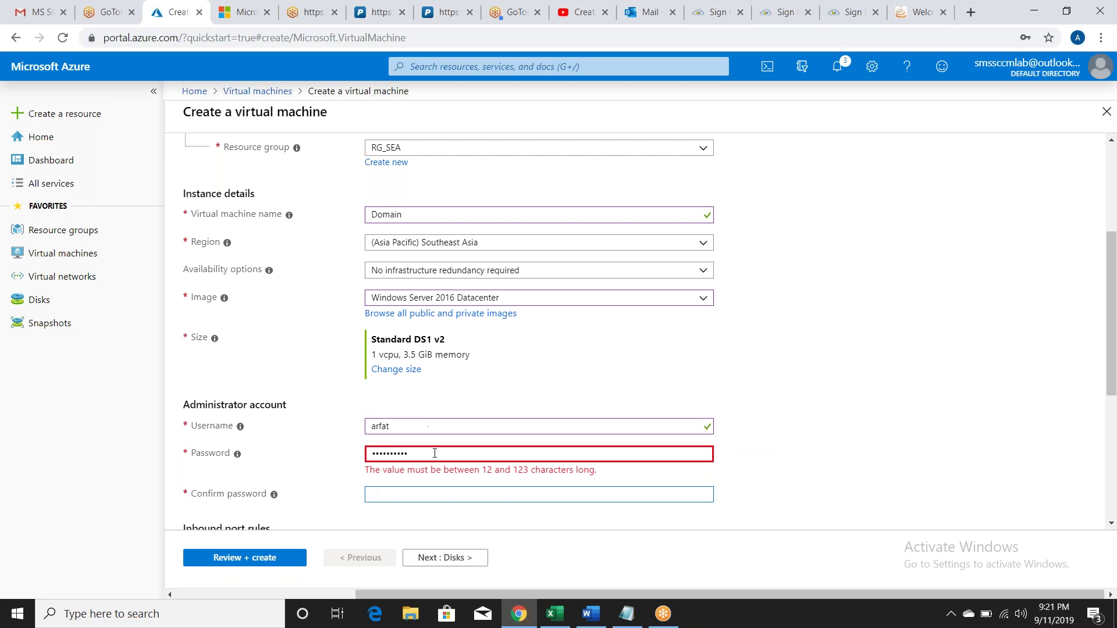
pyautogui.click(434, 453)
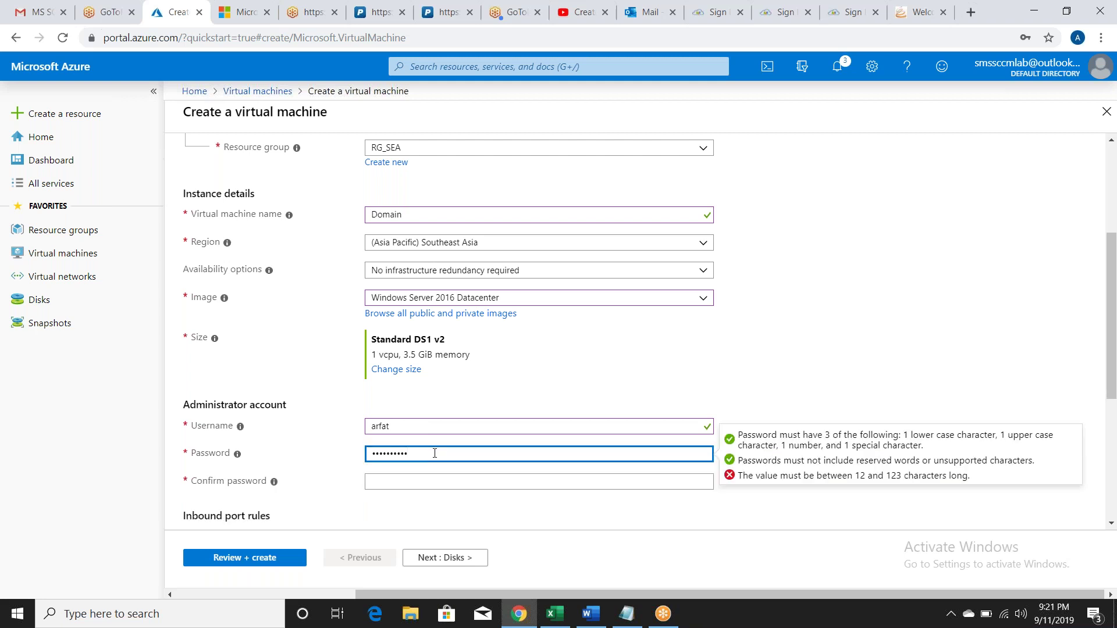
pyautogui.hotkey('ctrl', 'a')
pyautogui.press('BackSpace')
pyautogui.write('Password@12345')
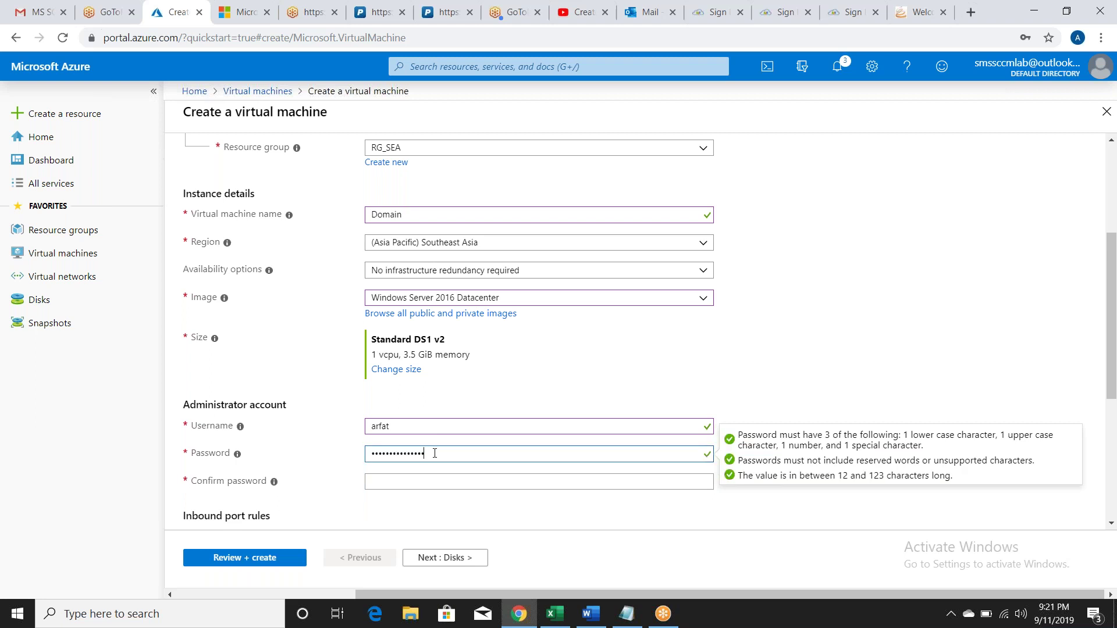
pyautogui.press('Tab')
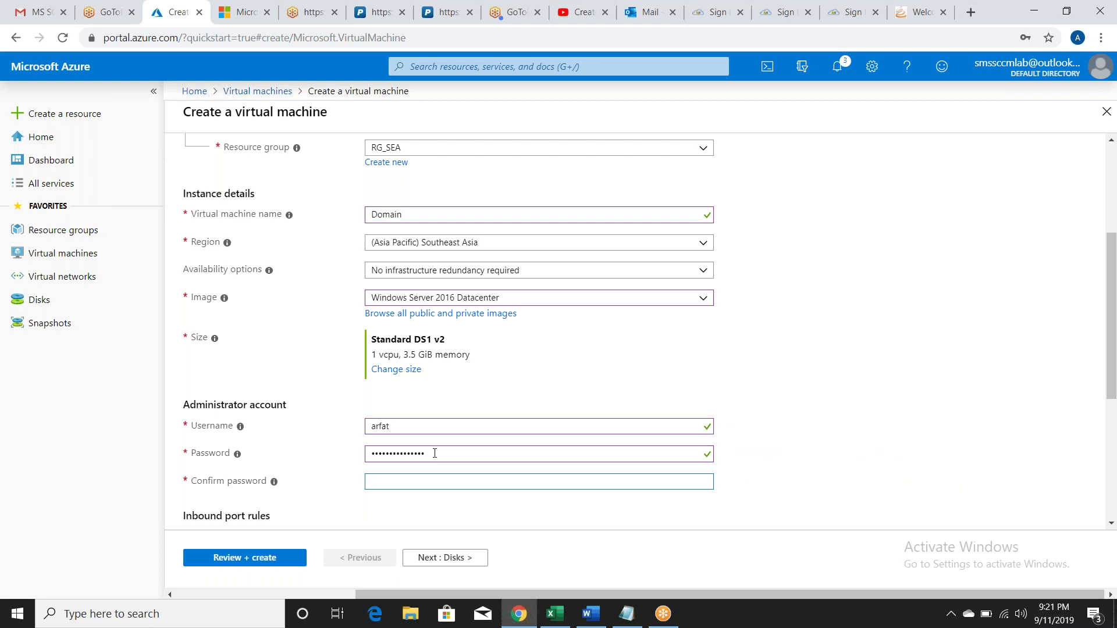
pyautogui.write('•••••')
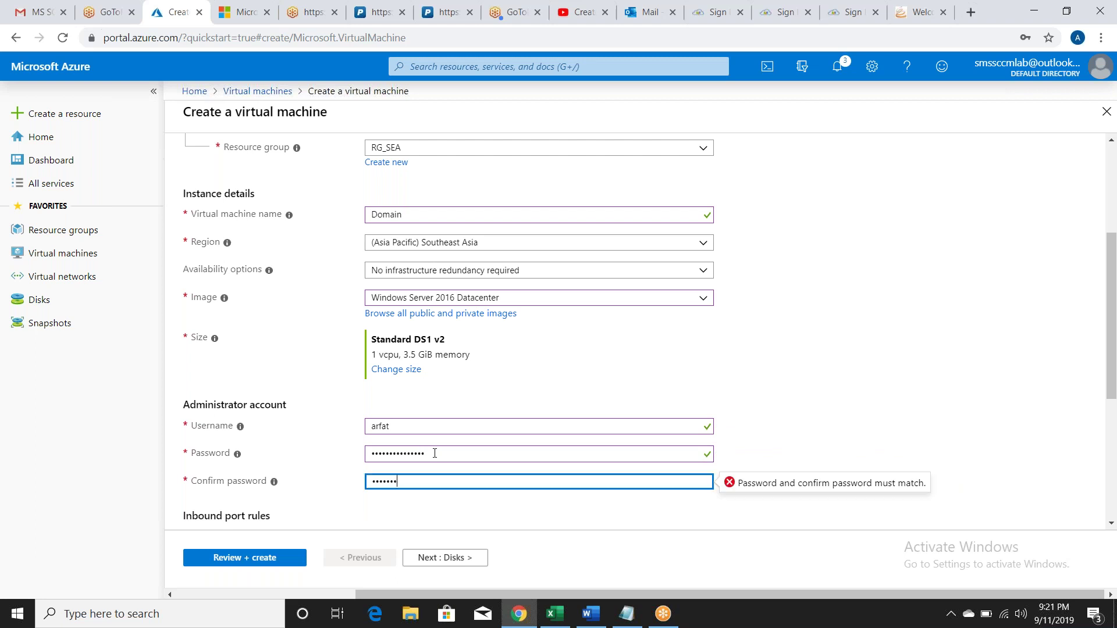
pyautogui.write('•••••••')
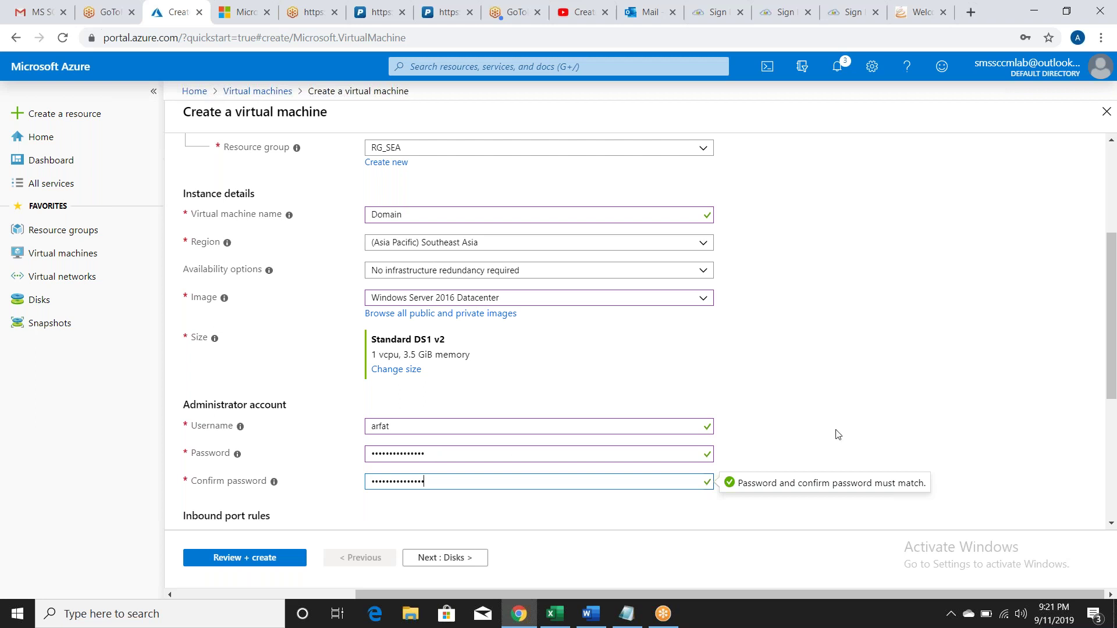
pyautogui.click(1112, 395)
# Step: Allow selected public inbound ports with only RDP (3389) open
pyautogui.moveTo(1112, 395); pyautogui.dragTo(1113, 527)
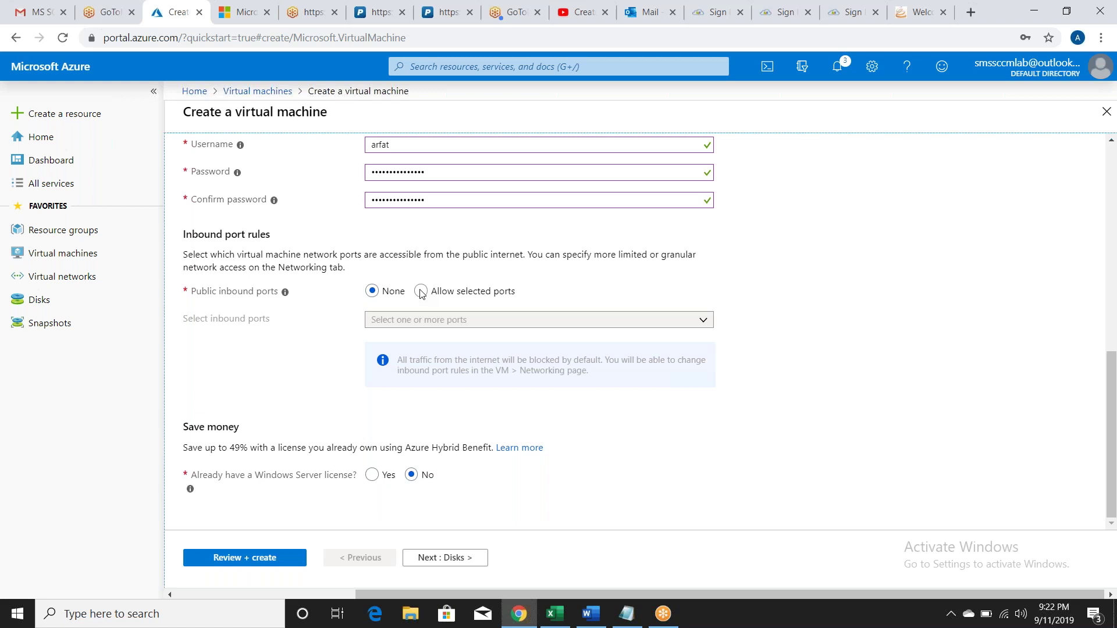
pyautogui.click(421, 291)
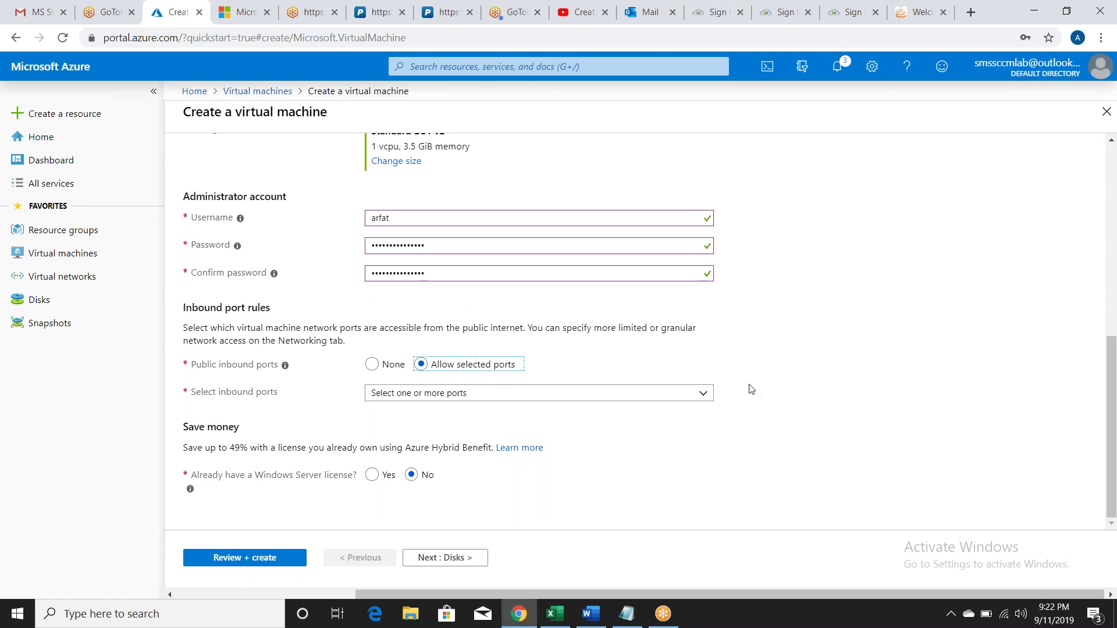
pyautogui.click(696, 401)
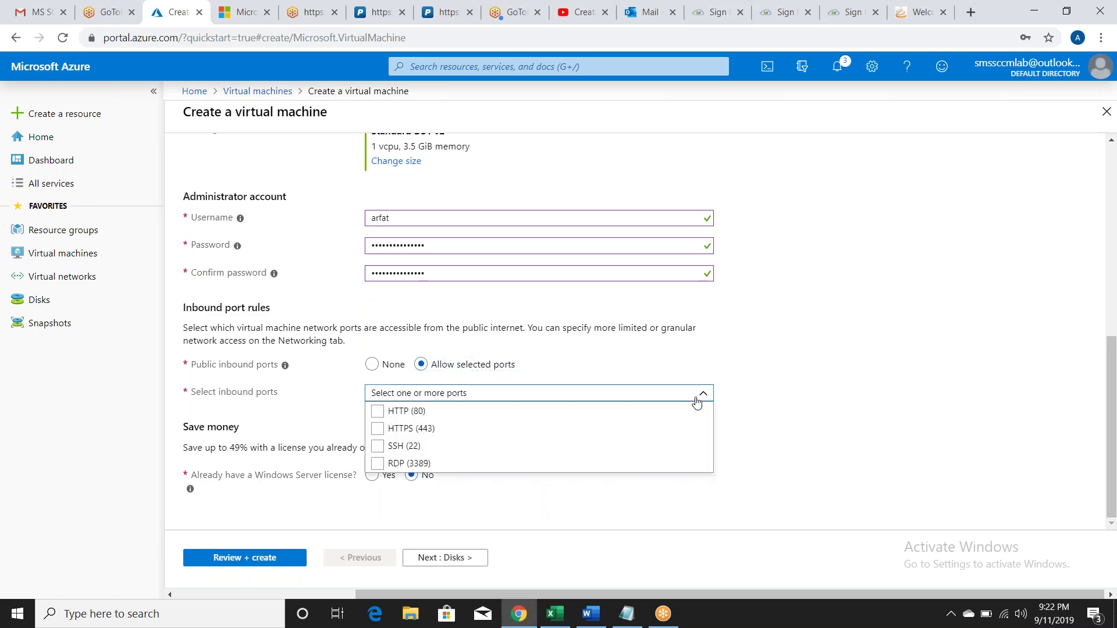
pyautogui.click(494, 464)
pyautogui.scroll(-1, 639, 442)
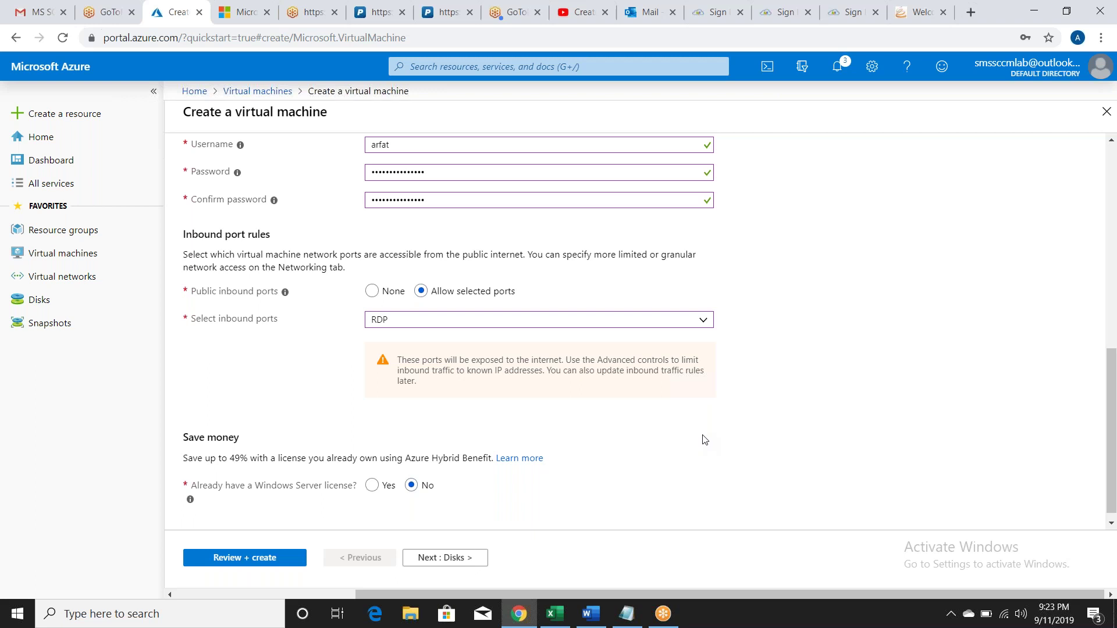
# Step: Submit the VM settings to Review + create and decline Chrome's save-password prompt
pyautogui.click(236, 559)
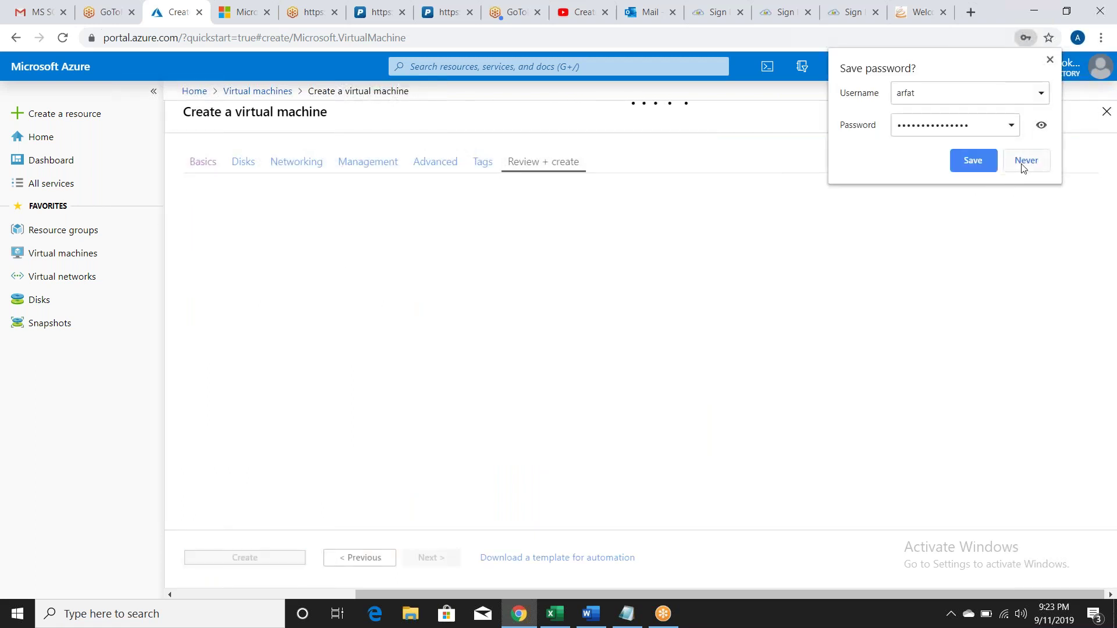
pyautogui.click(1023, 165)
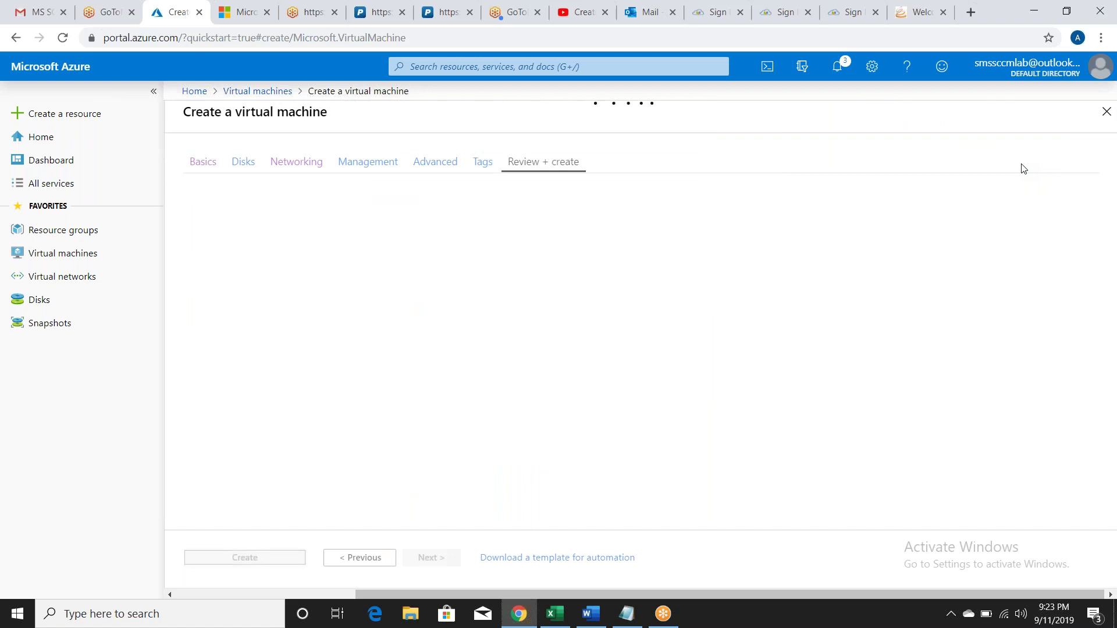
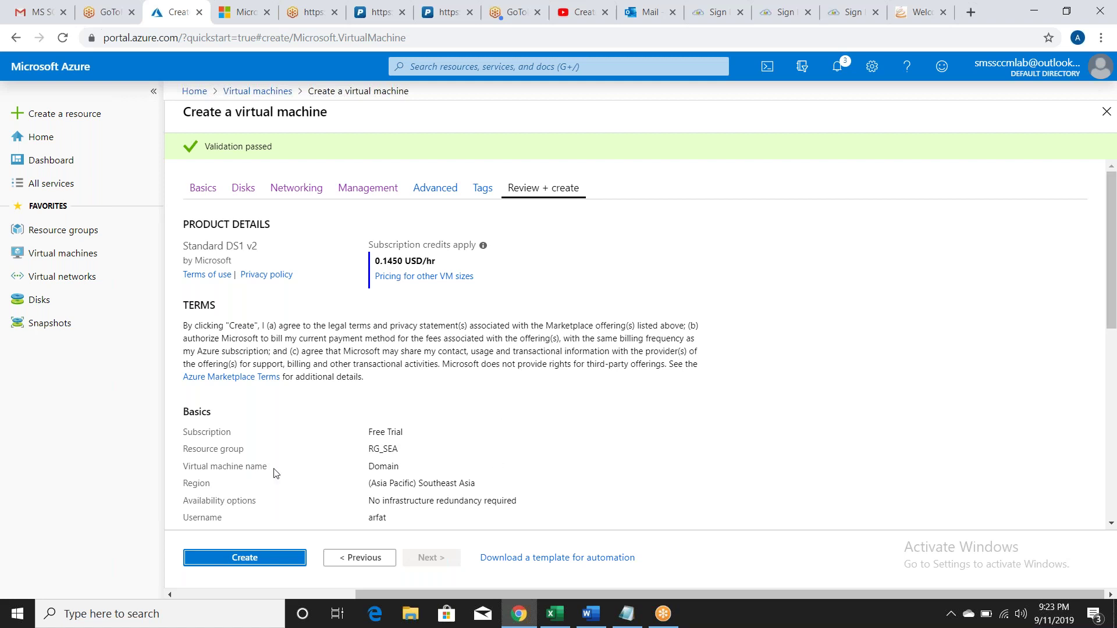
# Step: Create the Domain VM from its validated Review + create page
pyautogui.click(252, 566)
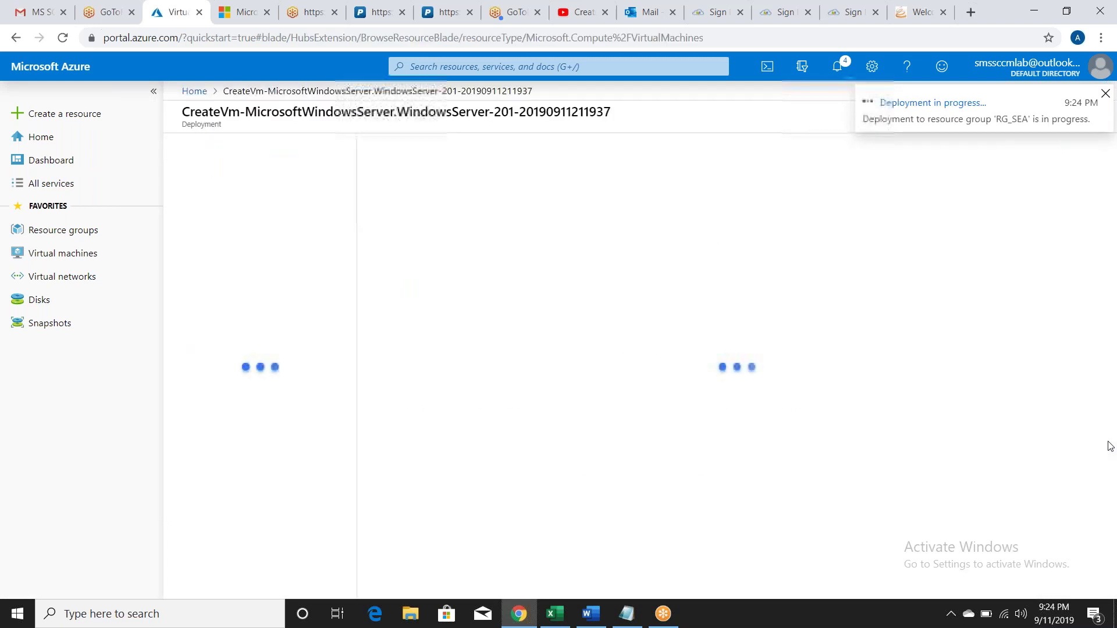
# Step: Dismiss the deployment notice and start a new VM from the Virtual machines list
pyautogui.click(495, 416)
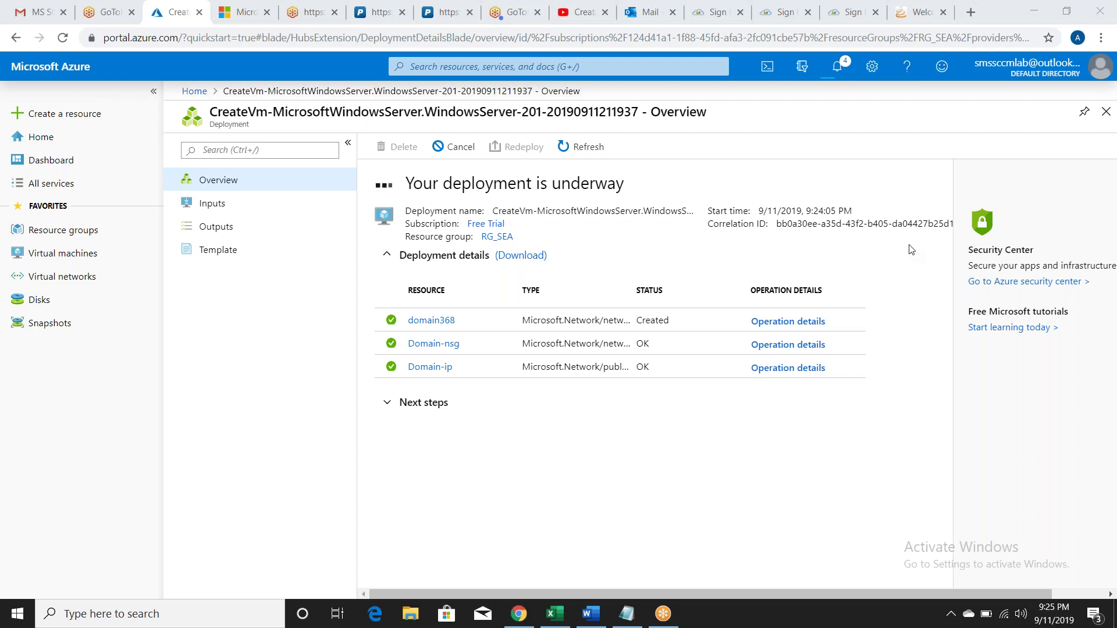
pyautogui.click(69, 266)
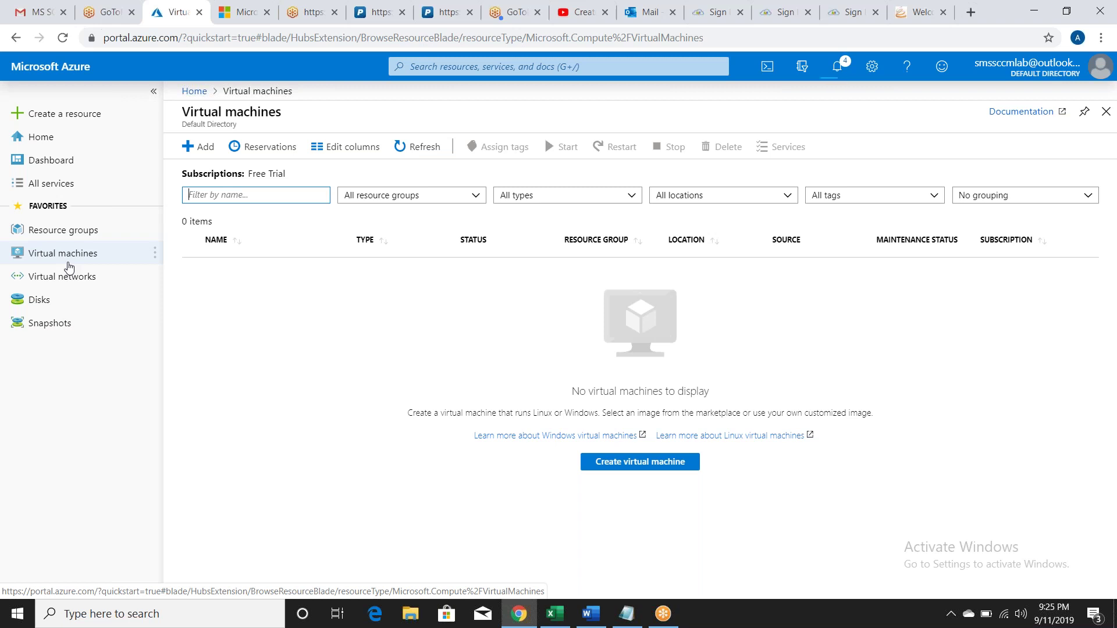
pyautogui.click(605, 462)
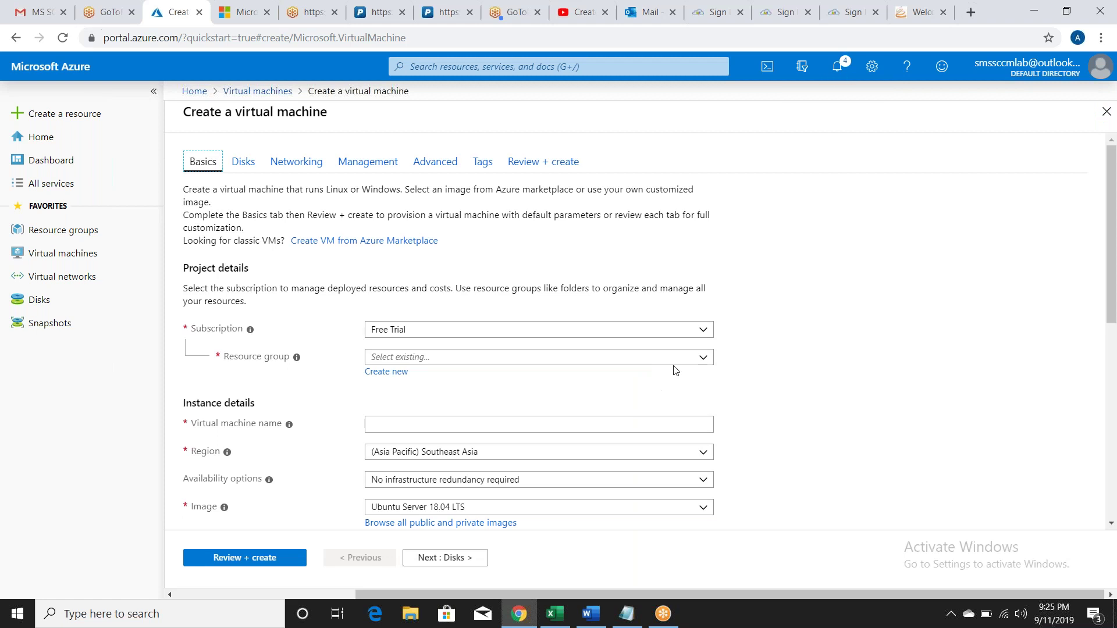
# Step: Put the new VM in resource group RG_SEA and name it Database
pyautogui.click(703, 361)
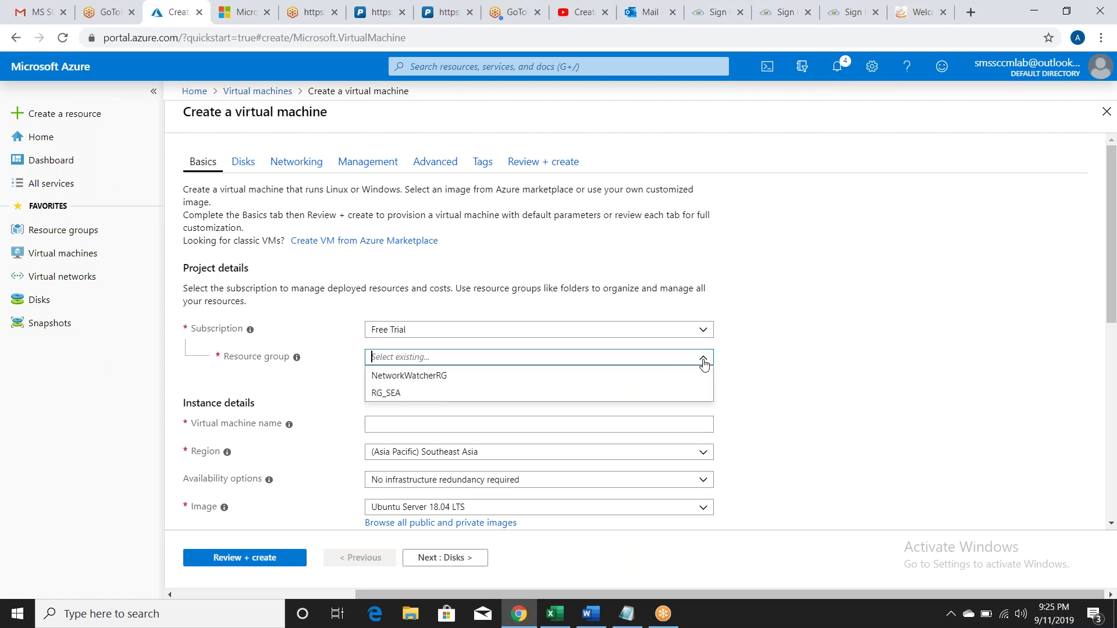
pyautogui.click(575, 395)
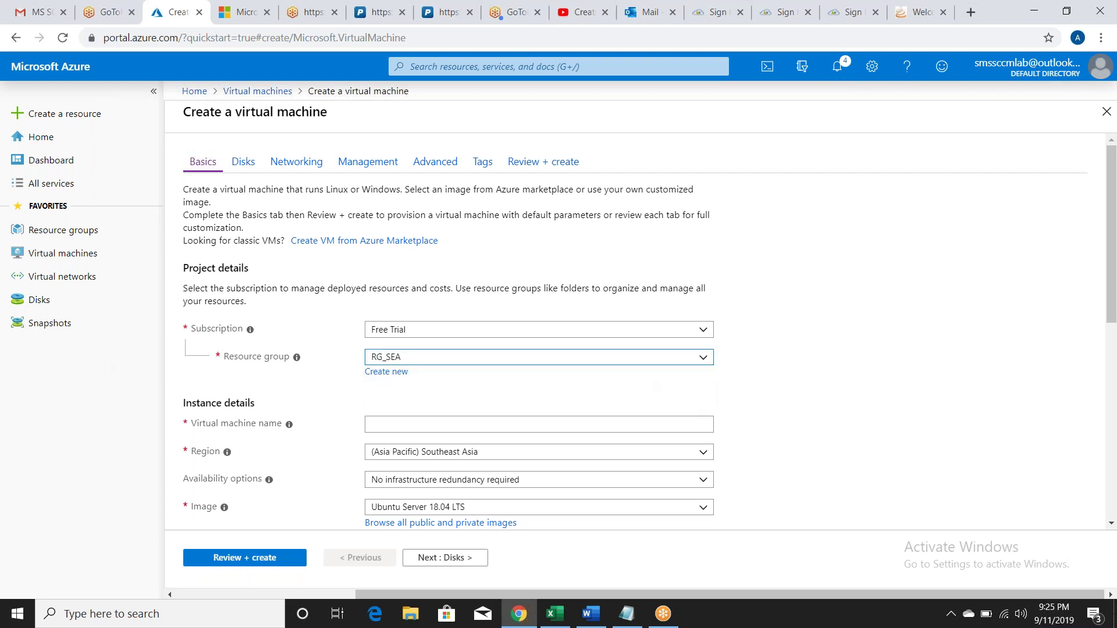
pyautogui.click(497, 430)
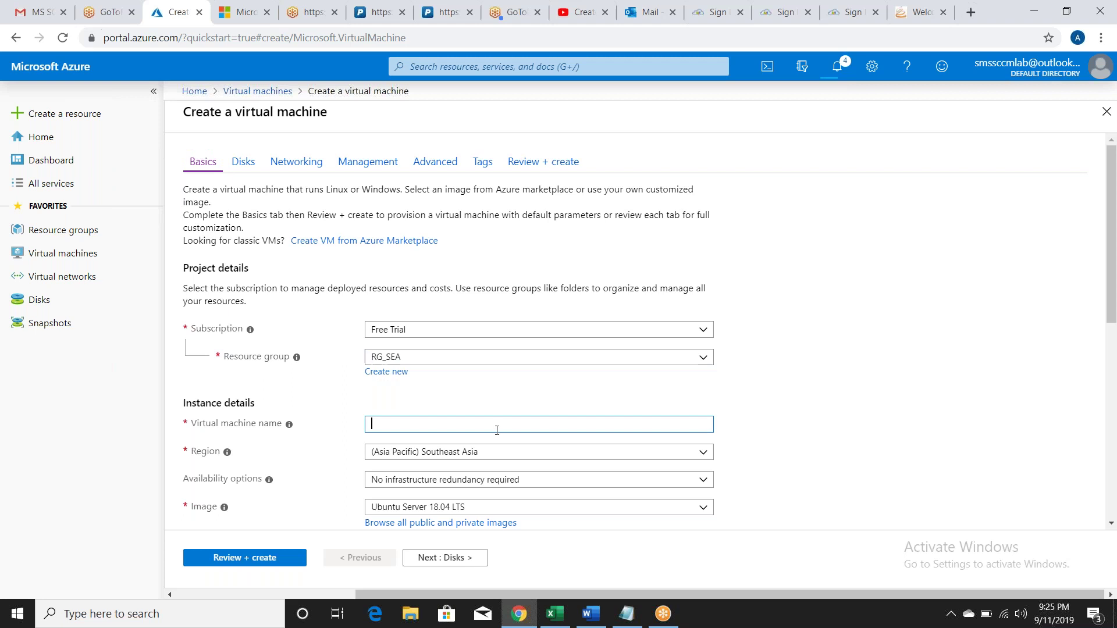
pyautogui.write('date')
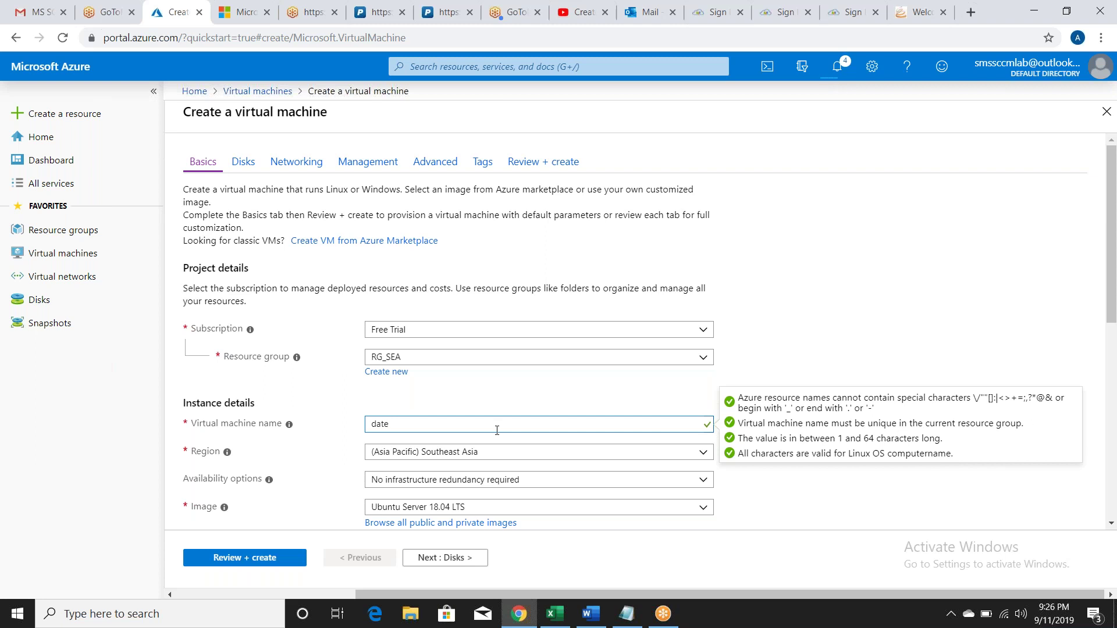
pyautogui.press('BackSpace')
pyautogui.press('BackSpace')
pyautogui.write('Database')
pyautogui.press('Tab')
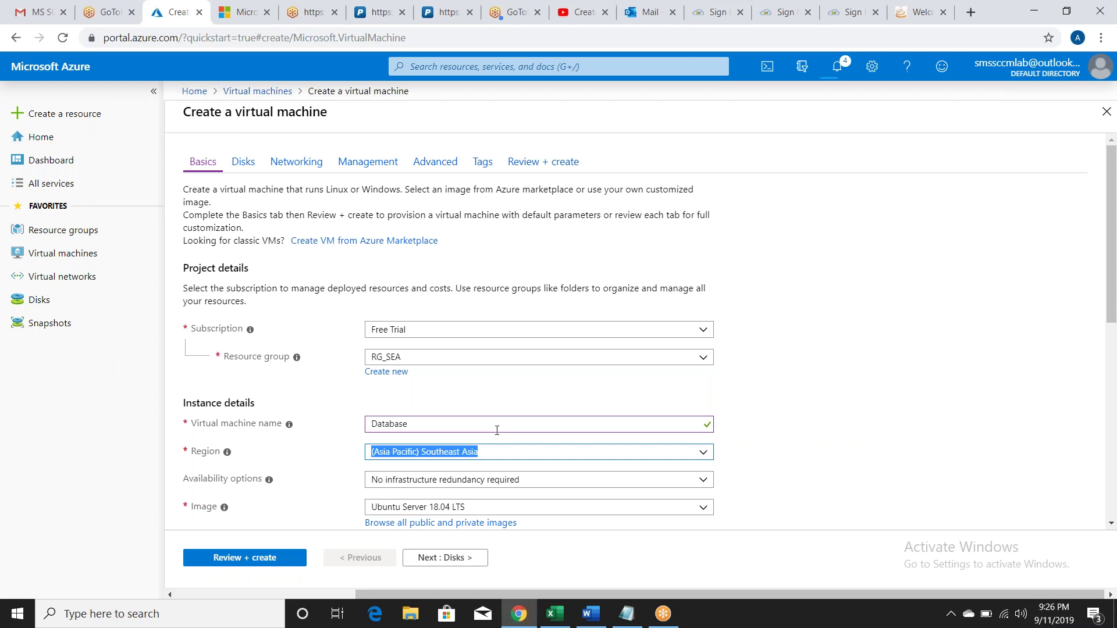
pyautogui.press('Tab')
pyautogui.press('Tab')
pyautogui.press('Tab')
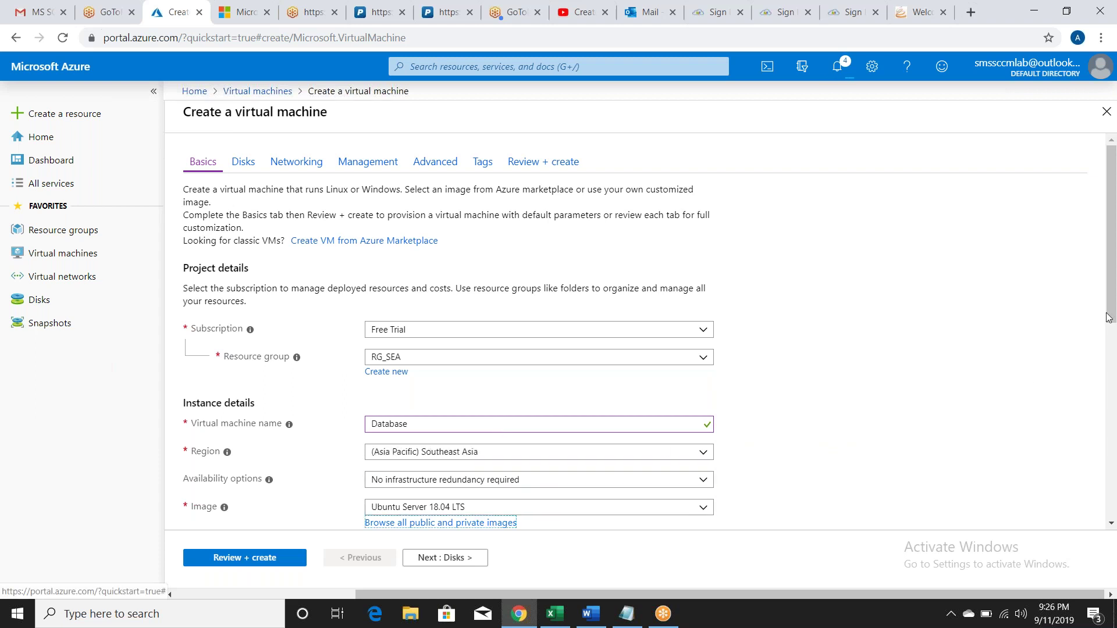
# Step: Choose Windows Server 2012 R2 Datacenter as the VM image
pyautogui.click(1112, 292)
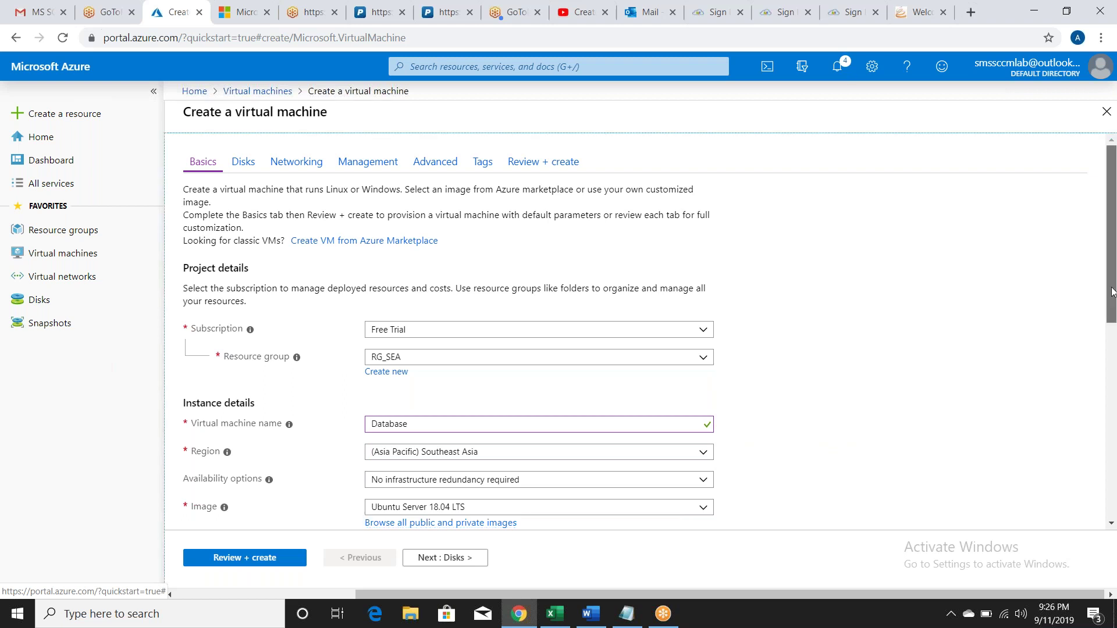
pyautogui.scroll(-3, 666, 307)
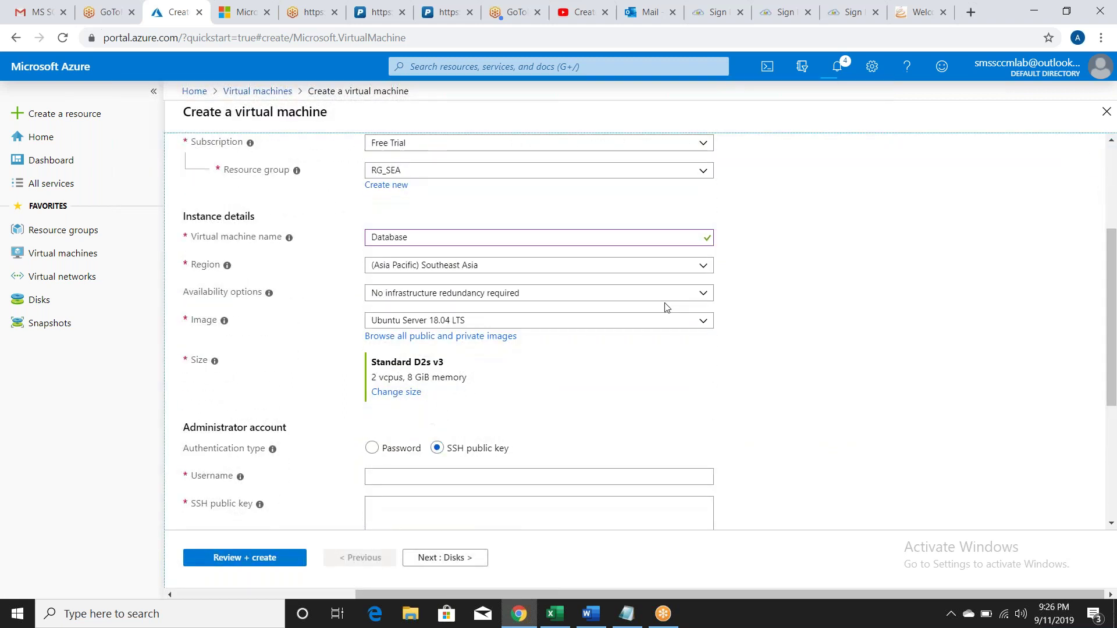
pyautogui.click(673, 322)
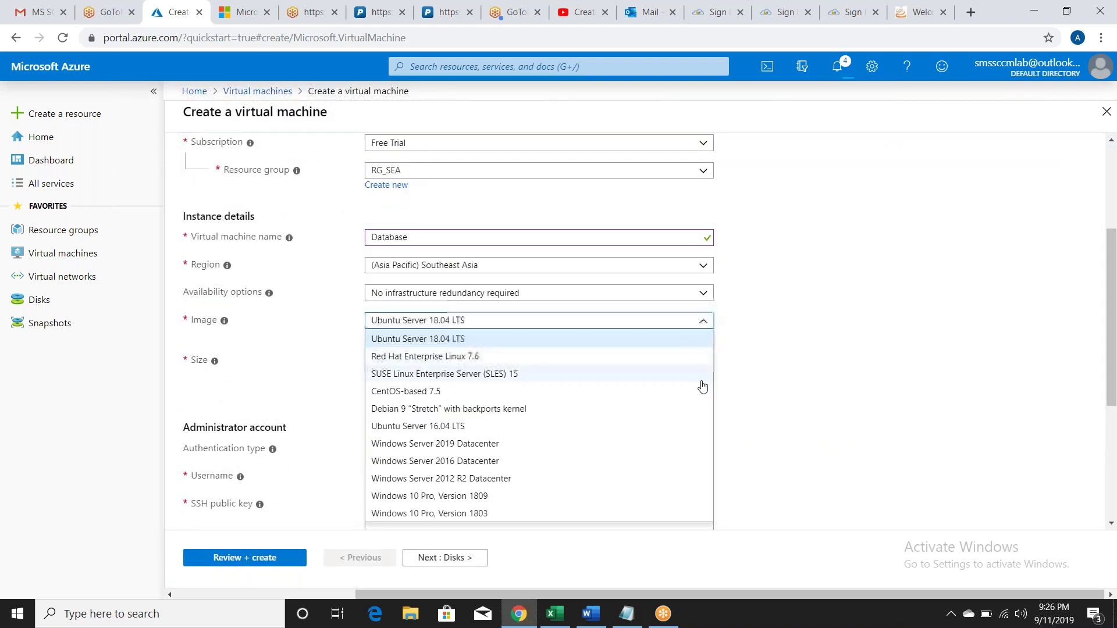
pyautogui.click(645, 483)
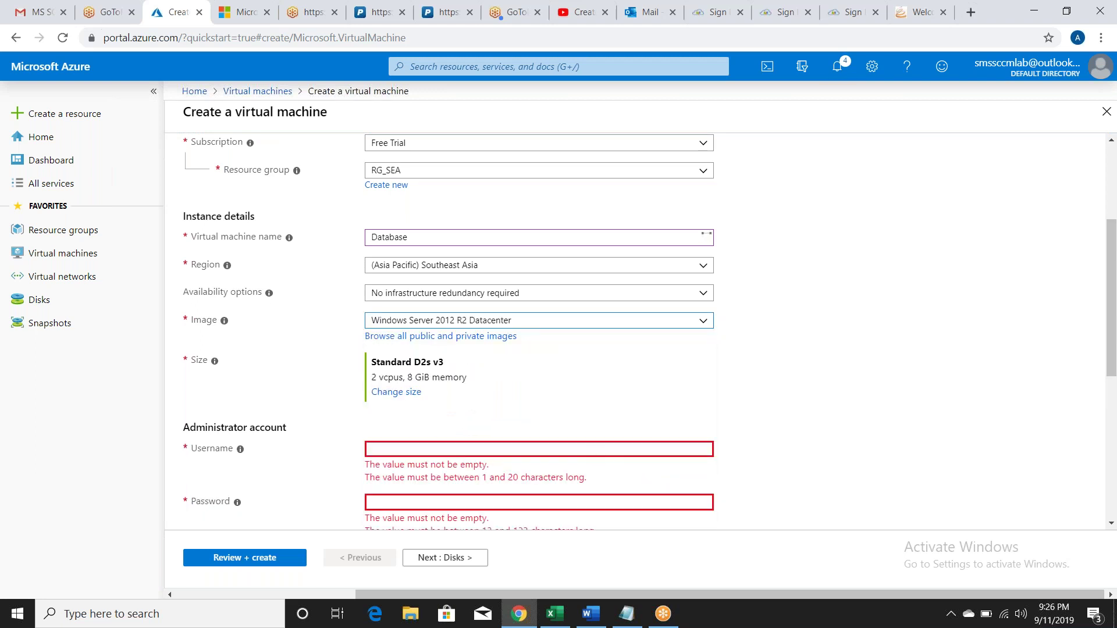
pyautogui.moveTo(1113, 351); pyautogui.dragTo(1113, 374)
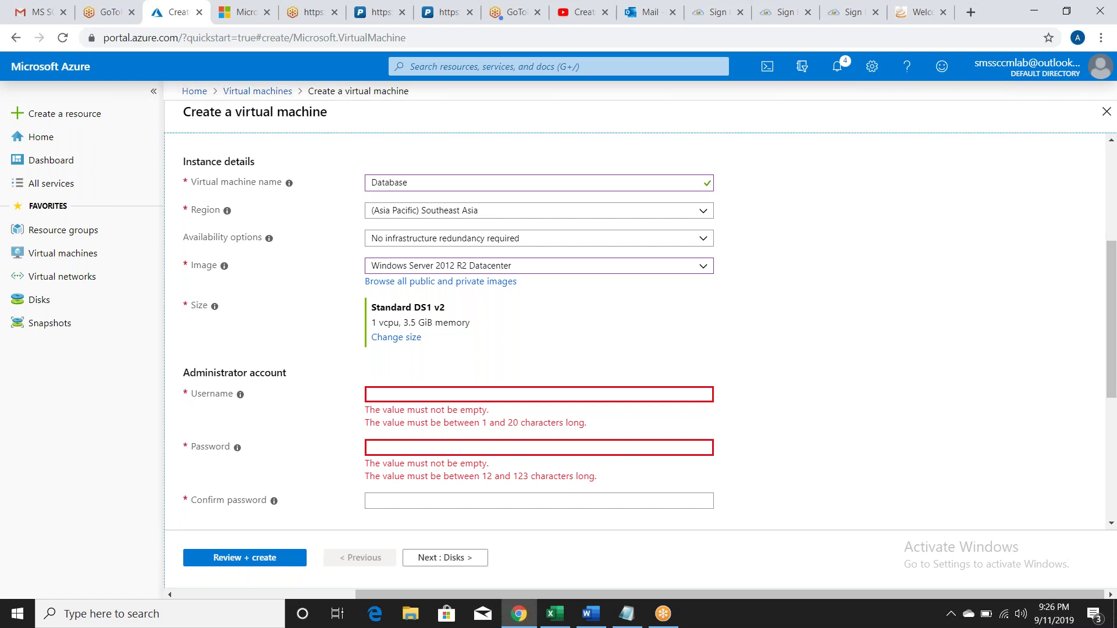
# Step: Enter the administrator username and a matching password and confirmation
pyautogui.click(539, 395)
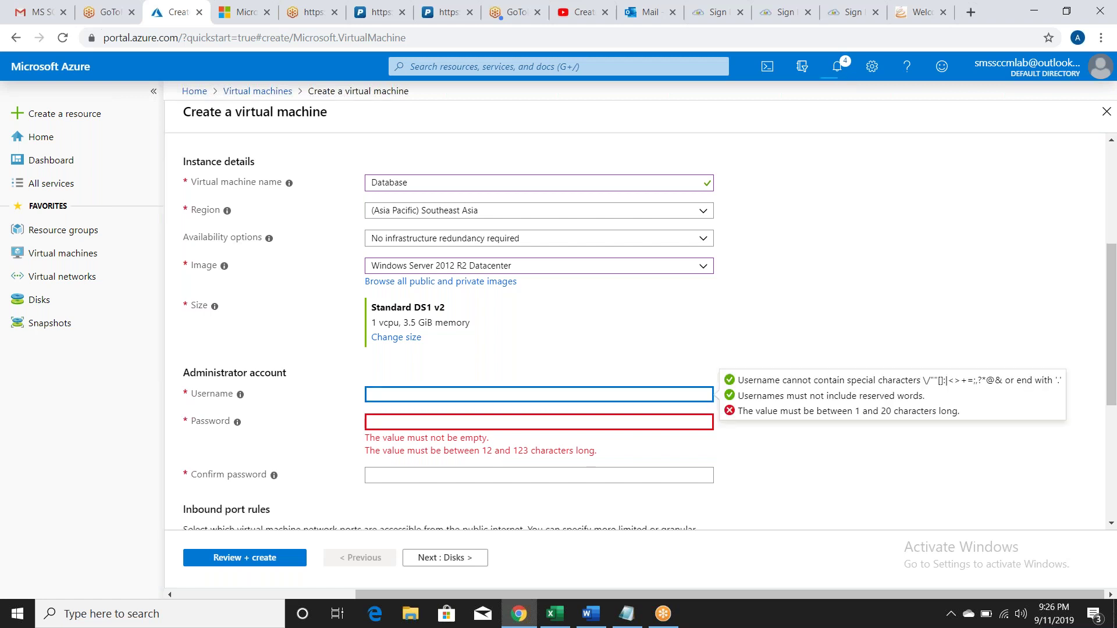
pyautogui.write('arfat')
pyautogui.press('Tab')
pyautogui.write('••••••••••')
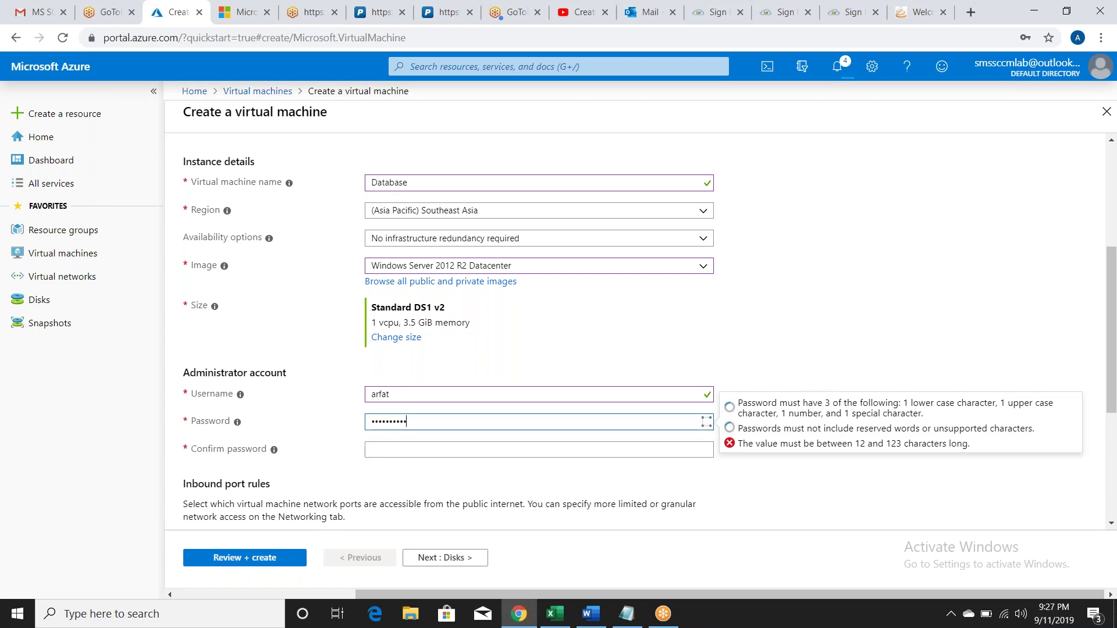
pyautogui.write('•••••')
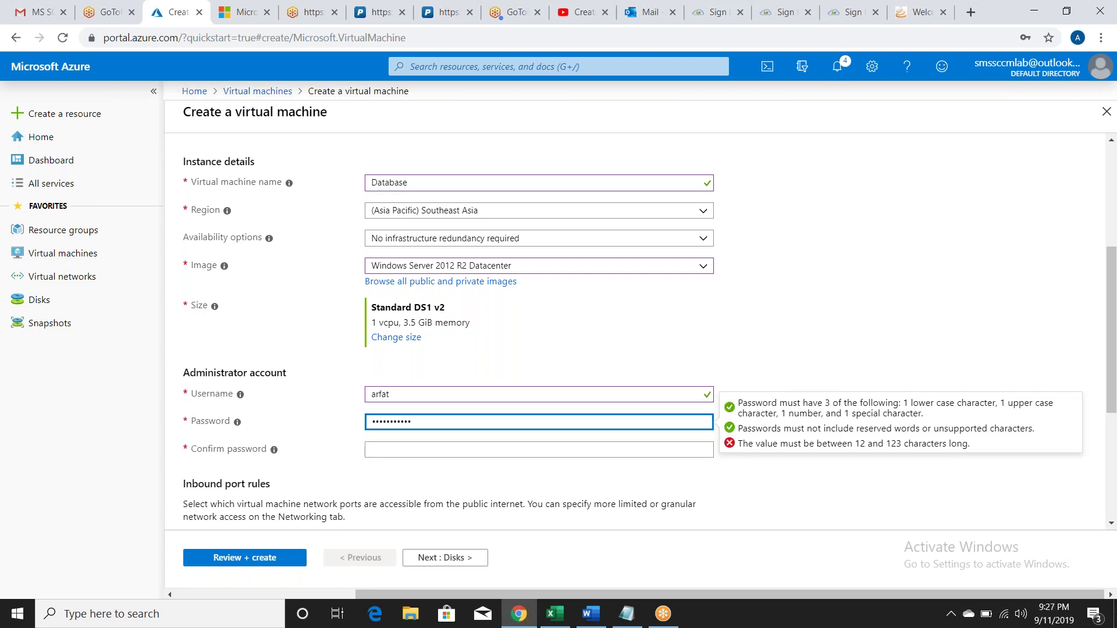
pyautogui.click(407, 450)
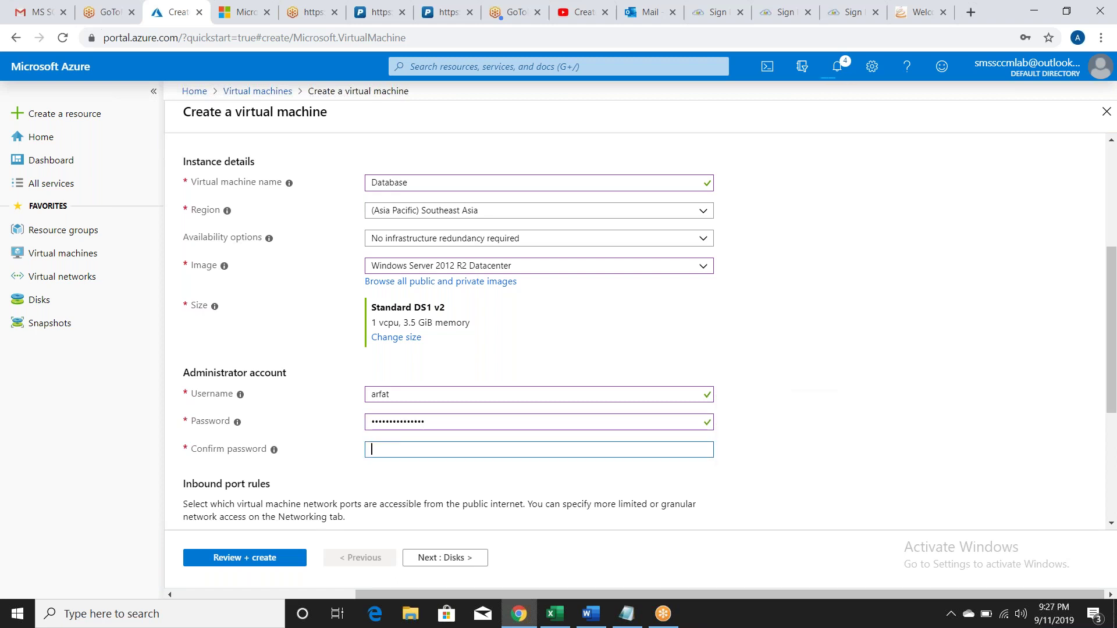
pyautogui.write('••••••••••')
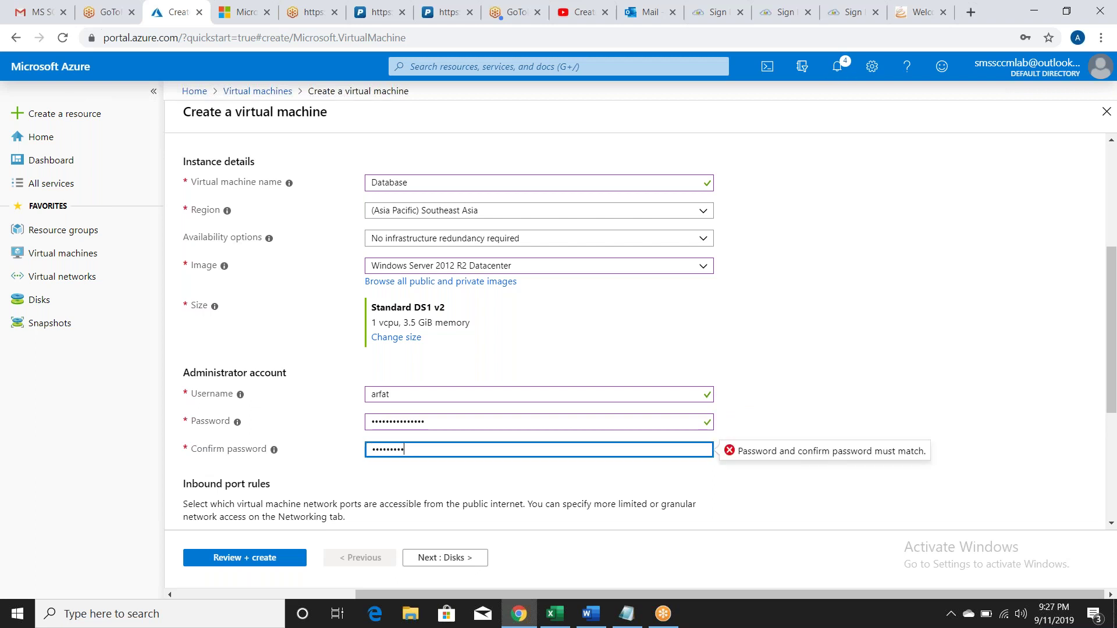
pyautogui.write('•••••')
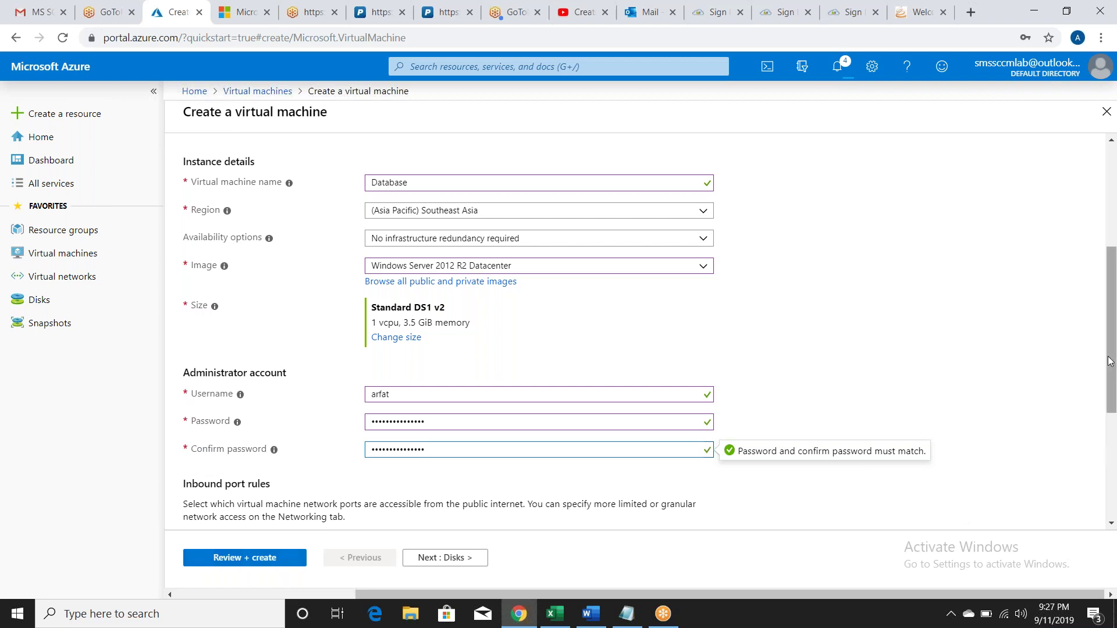
# Step: Allow selected public inbound ports with only RDP (3389) open
pyautogui.scroll(-5, 1110, 361)
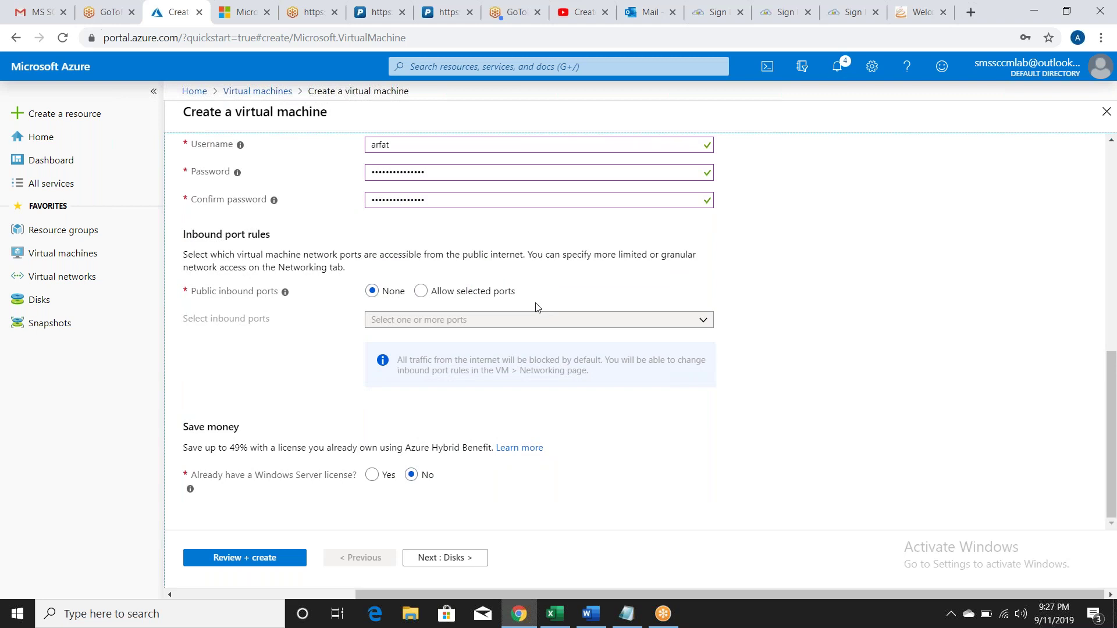
pyautogui.click(421, 292)
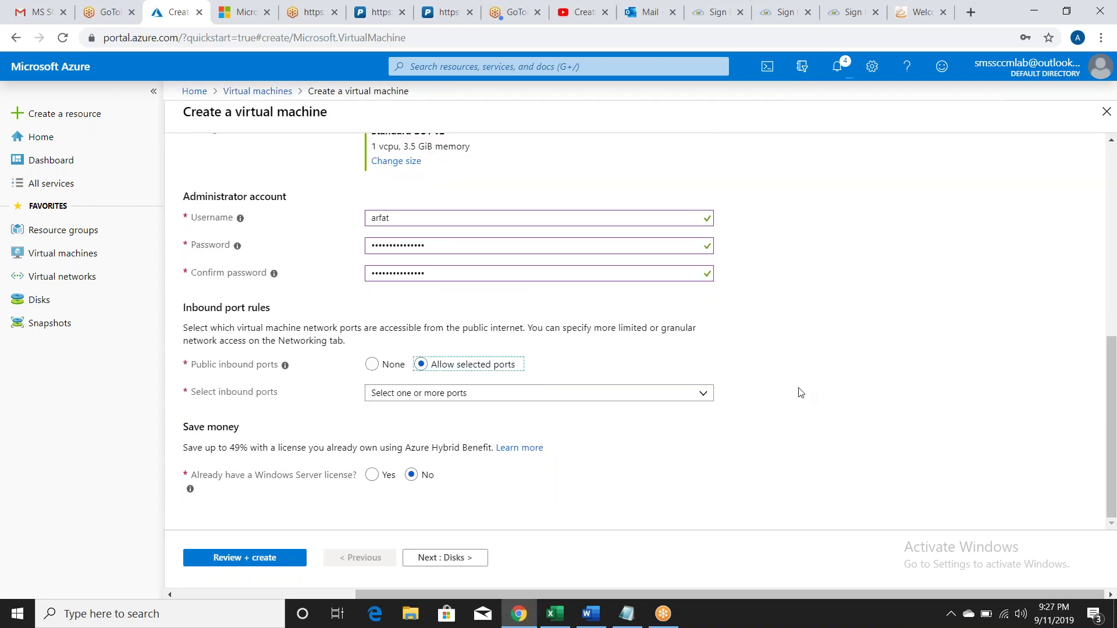
pyautogui.click(691, 398)
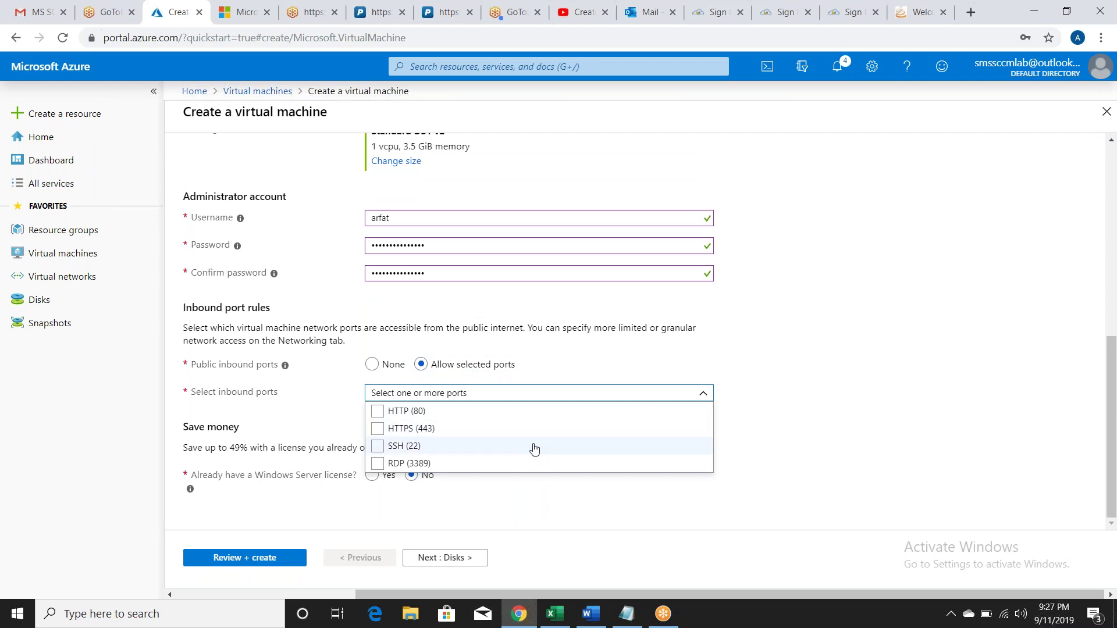
pyautogui.click(542, 468)
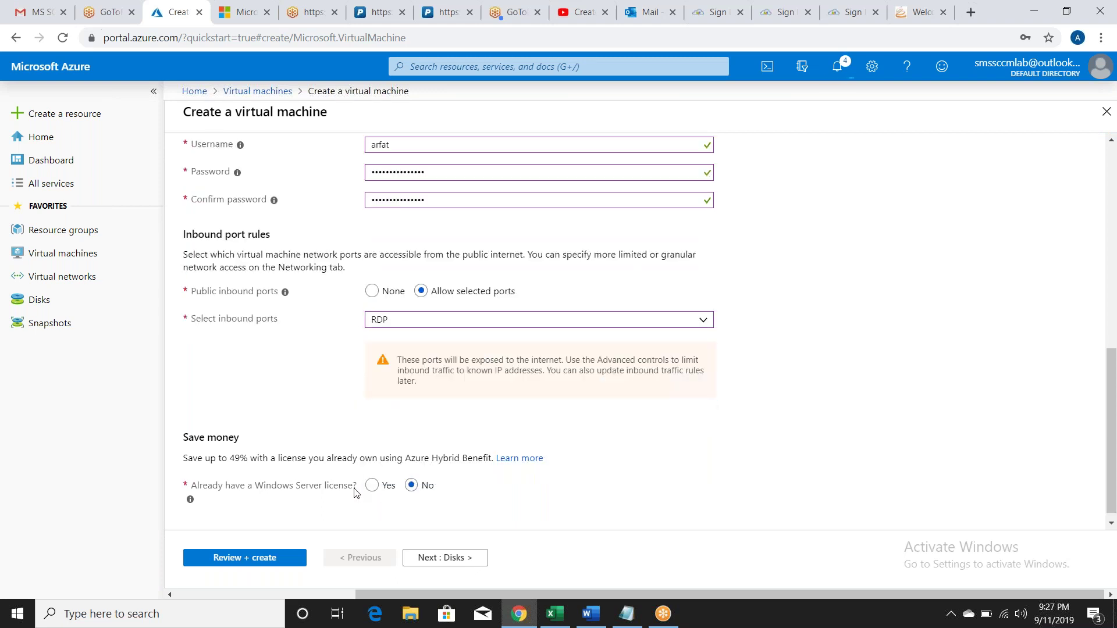
# Step: Validate the Database VM settings and decline Chrome's save-password prompt
pyautogui.click(279, 558)
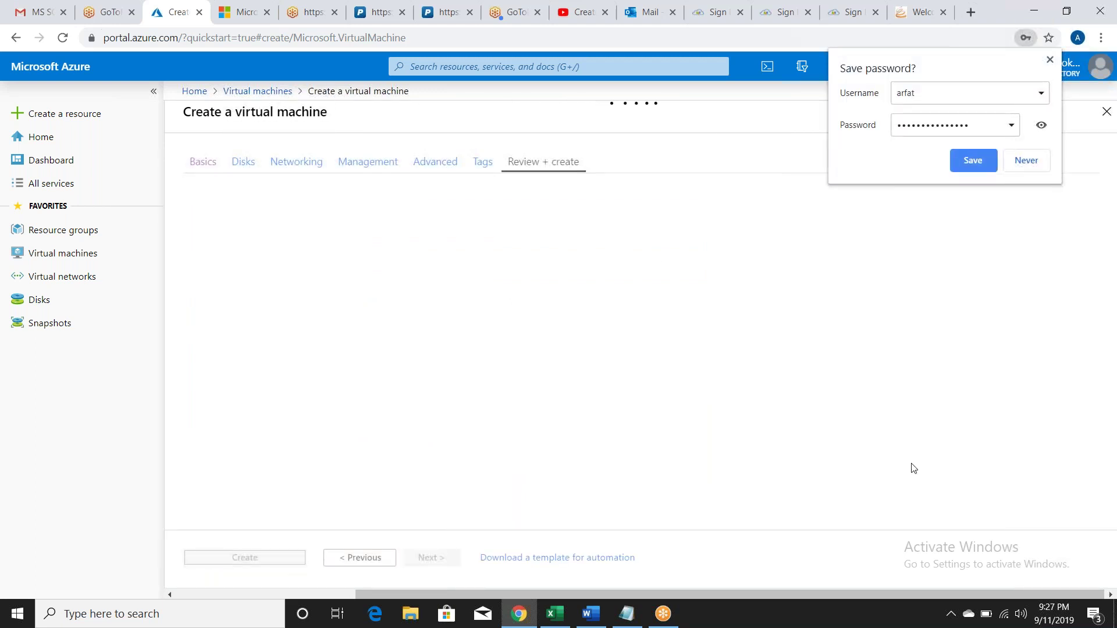
pyautogui.click(1027, 161)
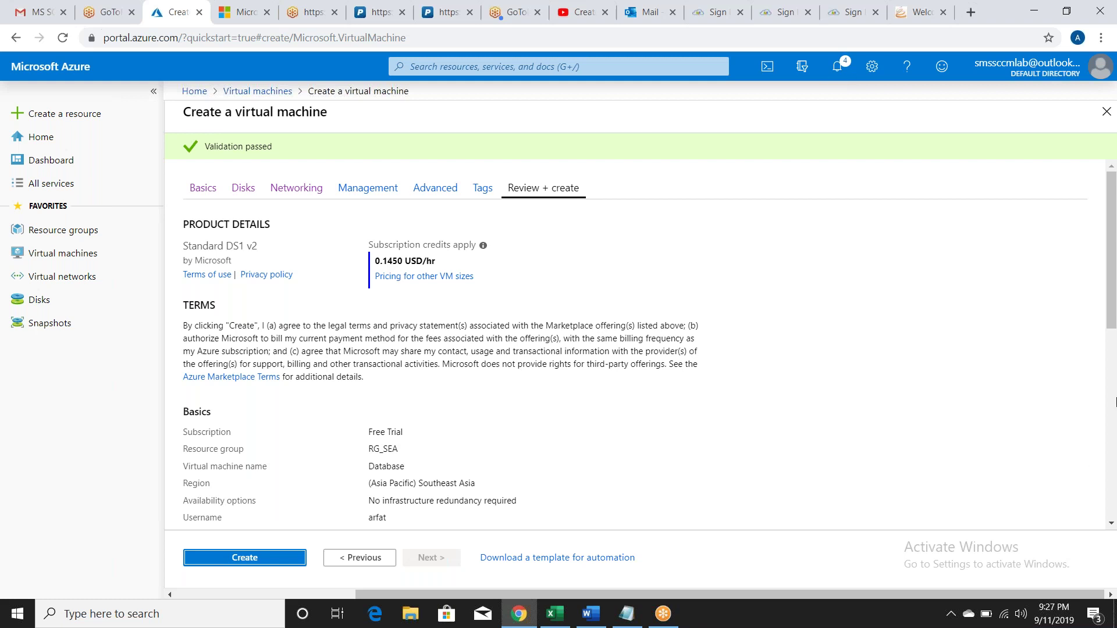
pyautogui.click(1115, 310)
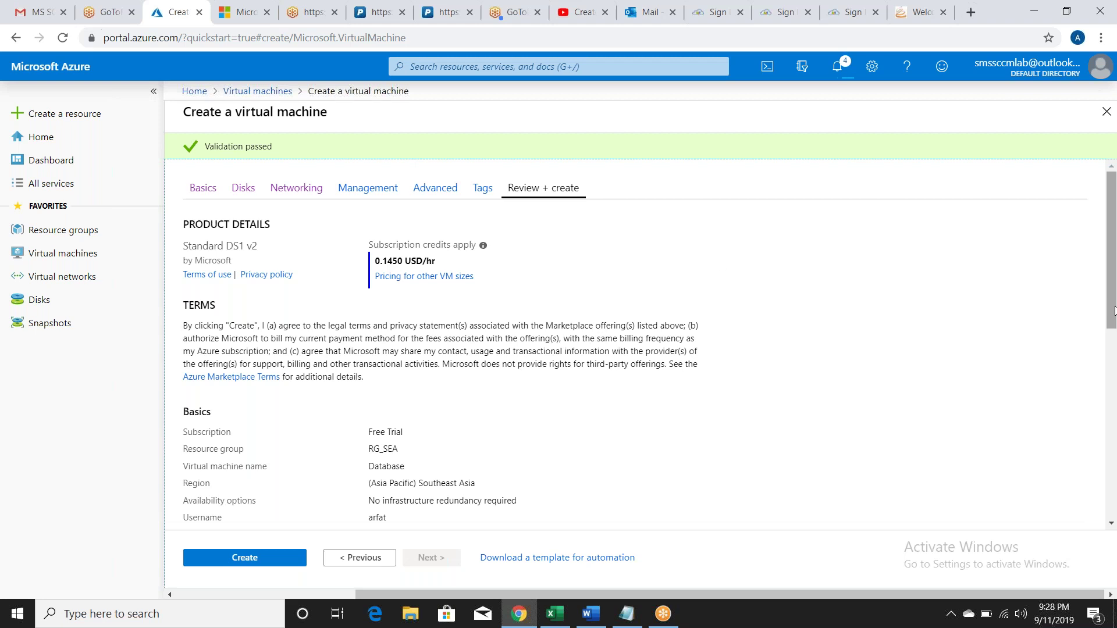
# Step: Create the Database VM and return to the Virtual machines list
pyautogui.click(276, 557)
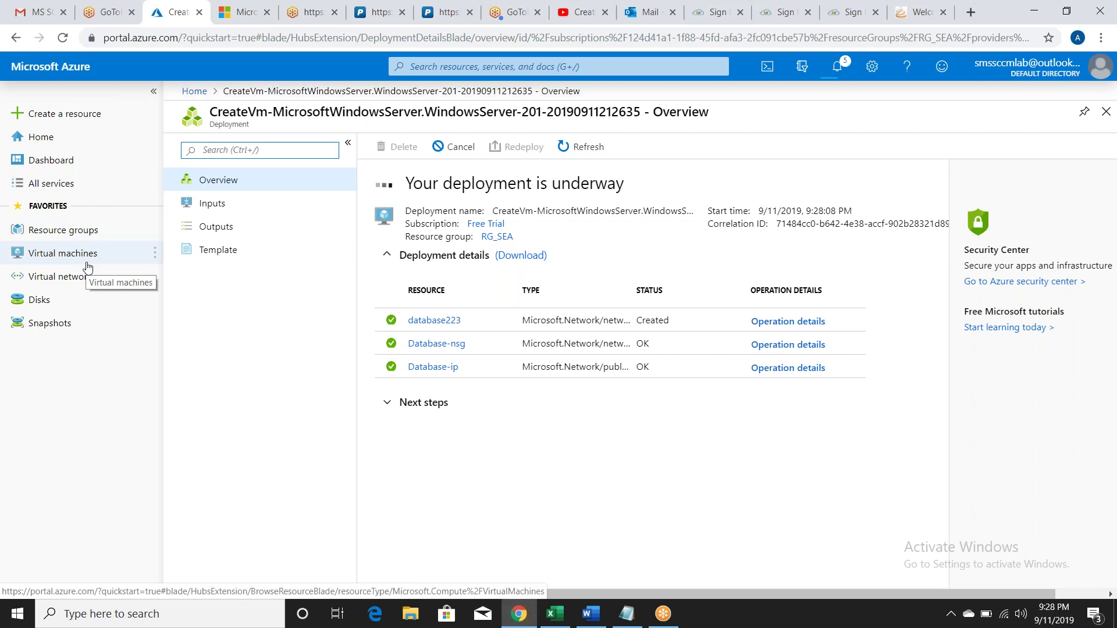
pyautogui.click(87, 265)
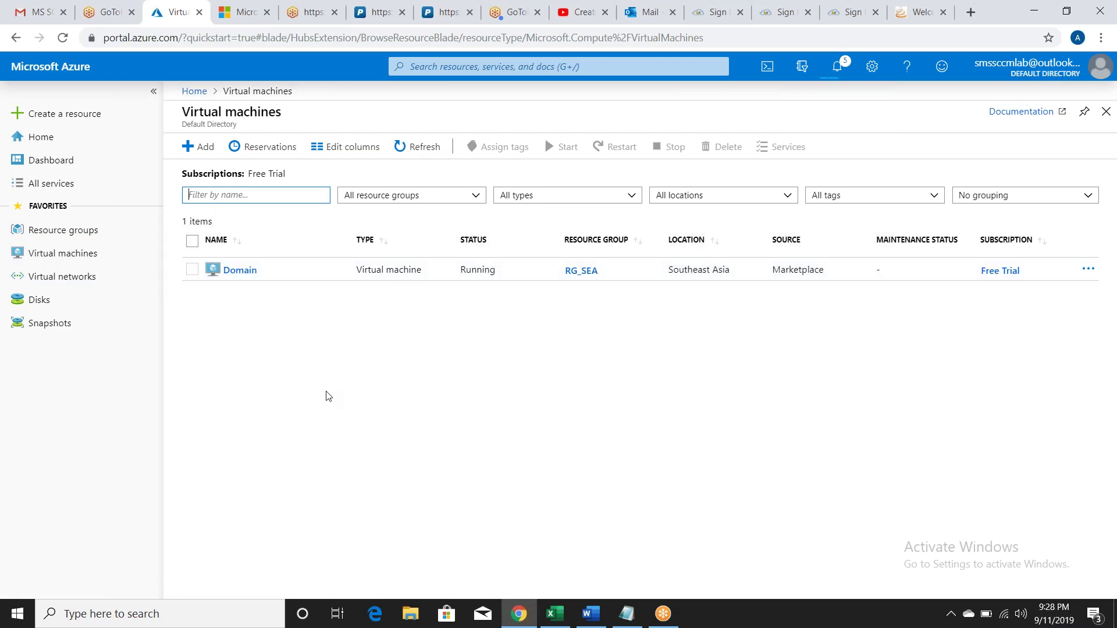
# Step: Start a new VM in RG_SEA named SCCMPS, fixing the name's capitalisation
pyautogui.click(187, 147)
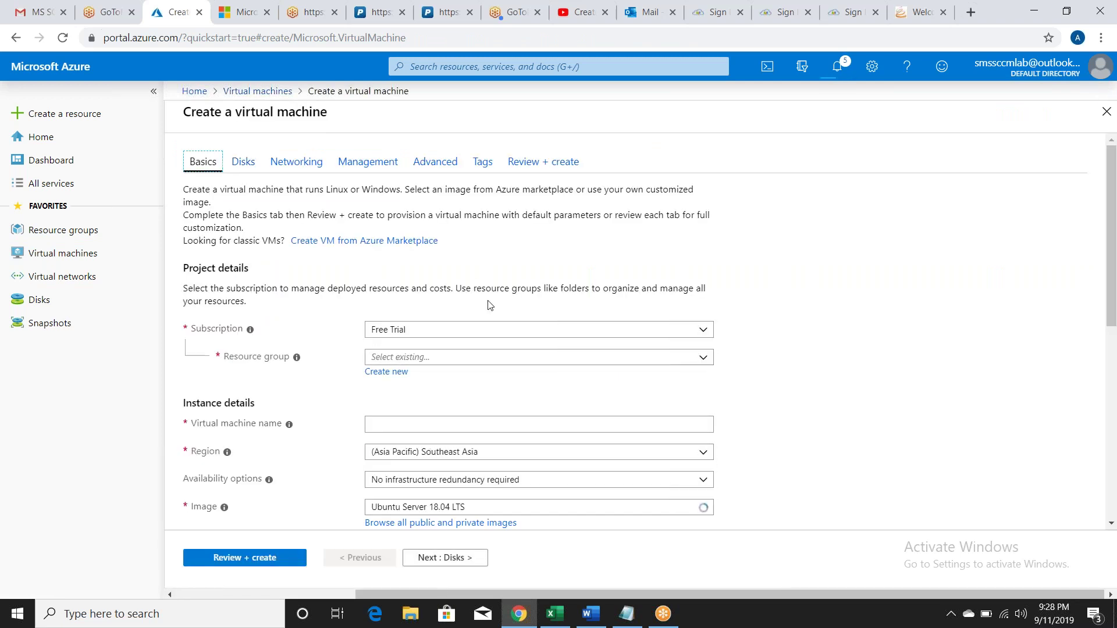
pyautogui.click(524, 357)
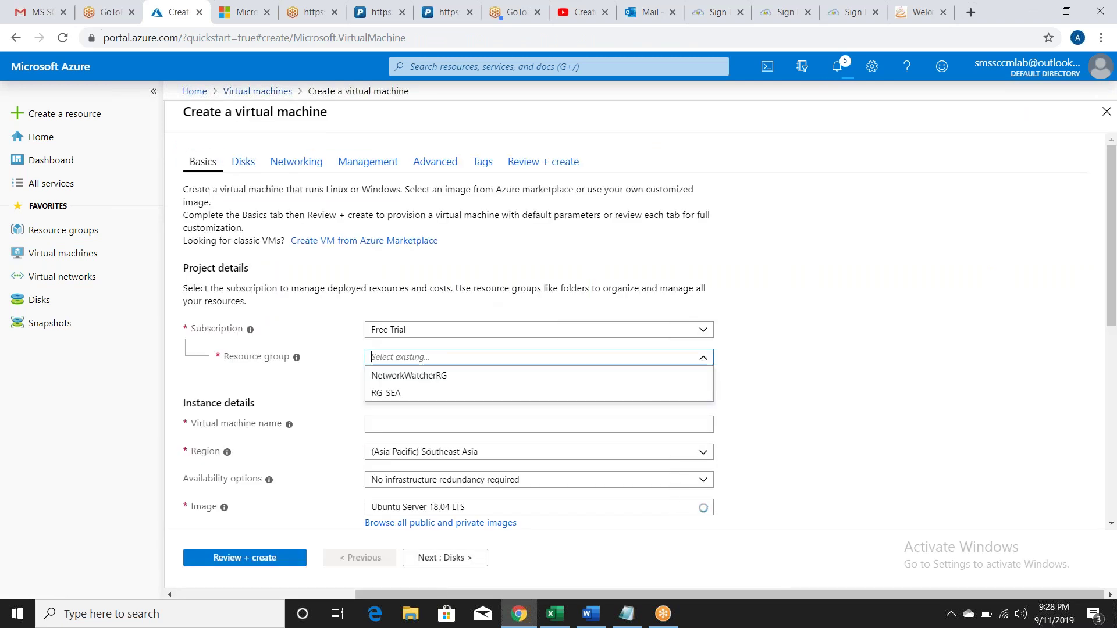
pyautogui.click(520, 403)
pyautogui.write('RG_SEA')
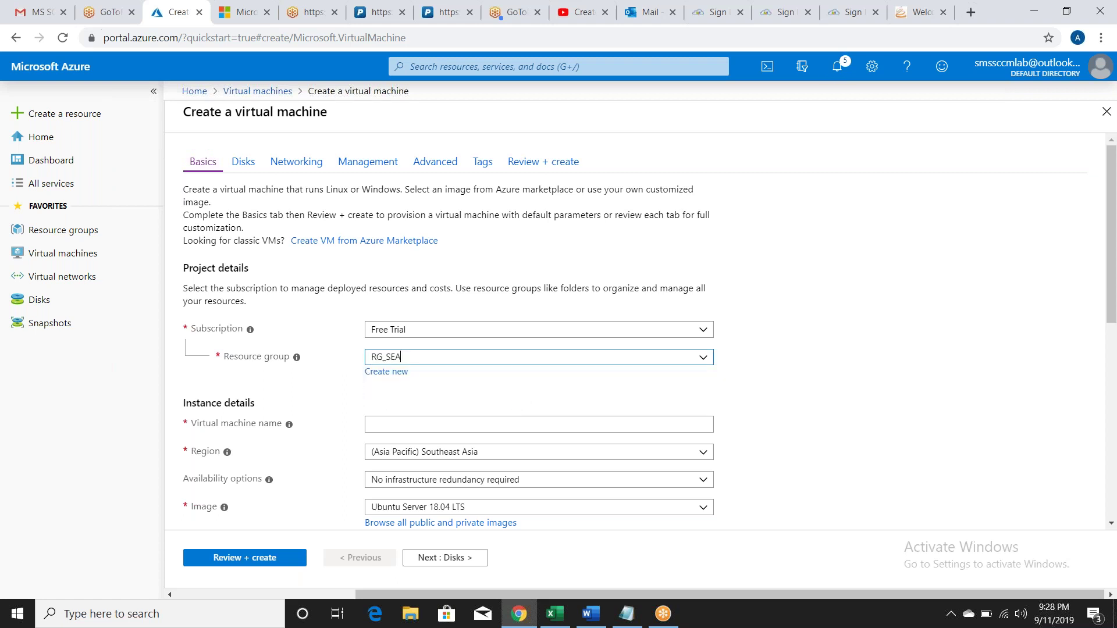
pyautogui.click(572, 424)
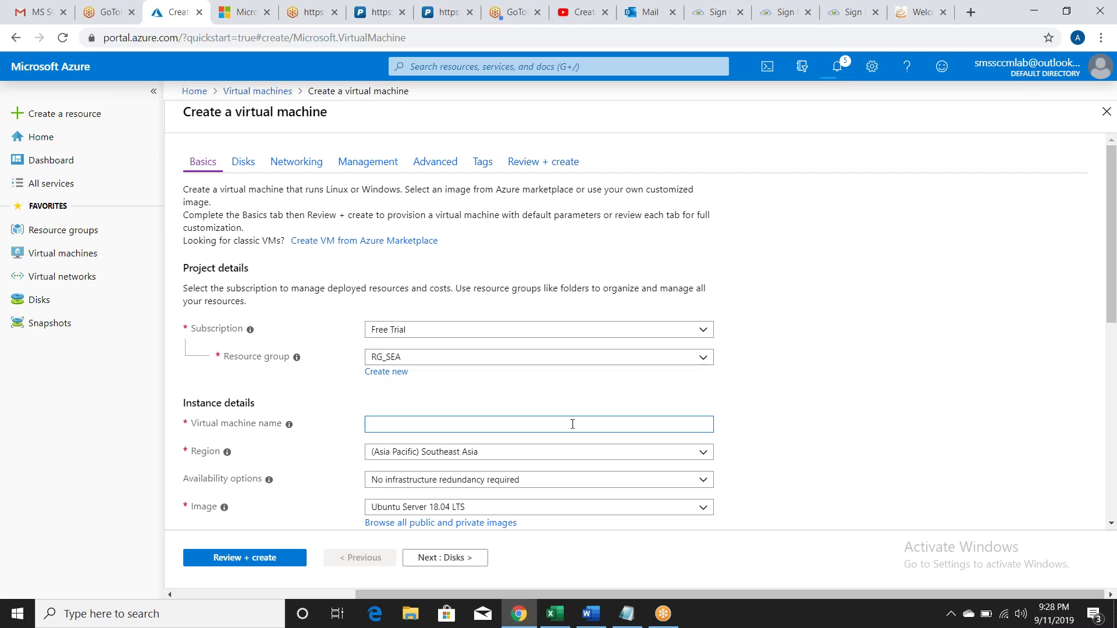
pyautogui.write('S')
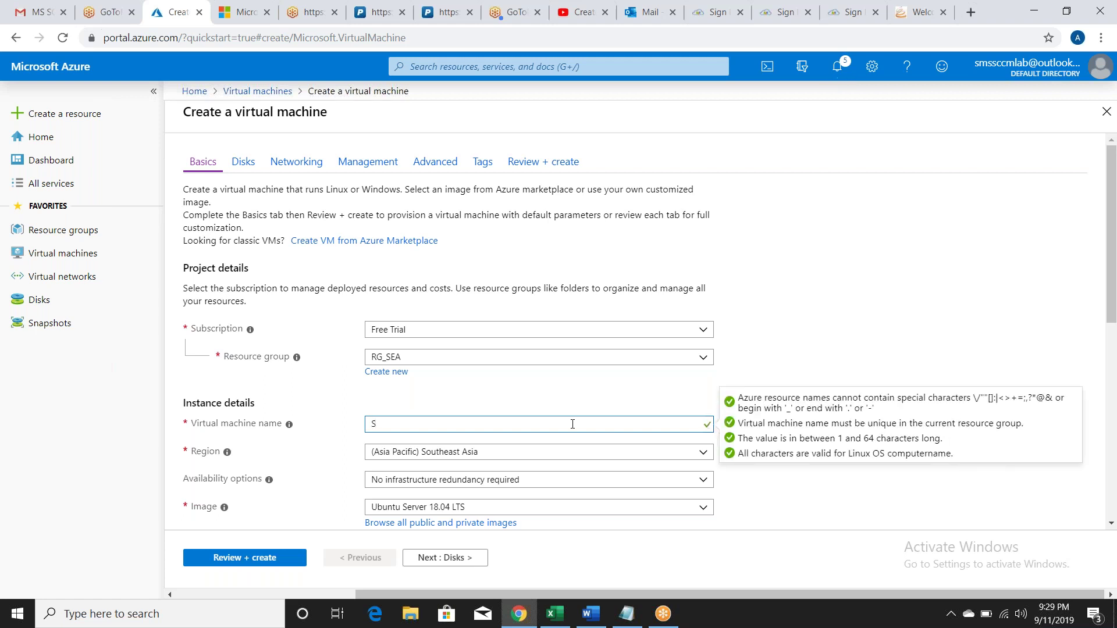
pyautogui.write('ccmps')
pyautogui.press('BackSpace')
pyautogui.press('BackSpace')
pyautogui.press('BackSpace')
pyautogui.press('BackSpace')
pyautogui.press('BackSpace')
pyautogui.press('BackSpace')
pyautogui.write('SS')
pyautogui.press('BackSpace')
pyautogui.write('CCMPS')
pyautogui.press('Tab')
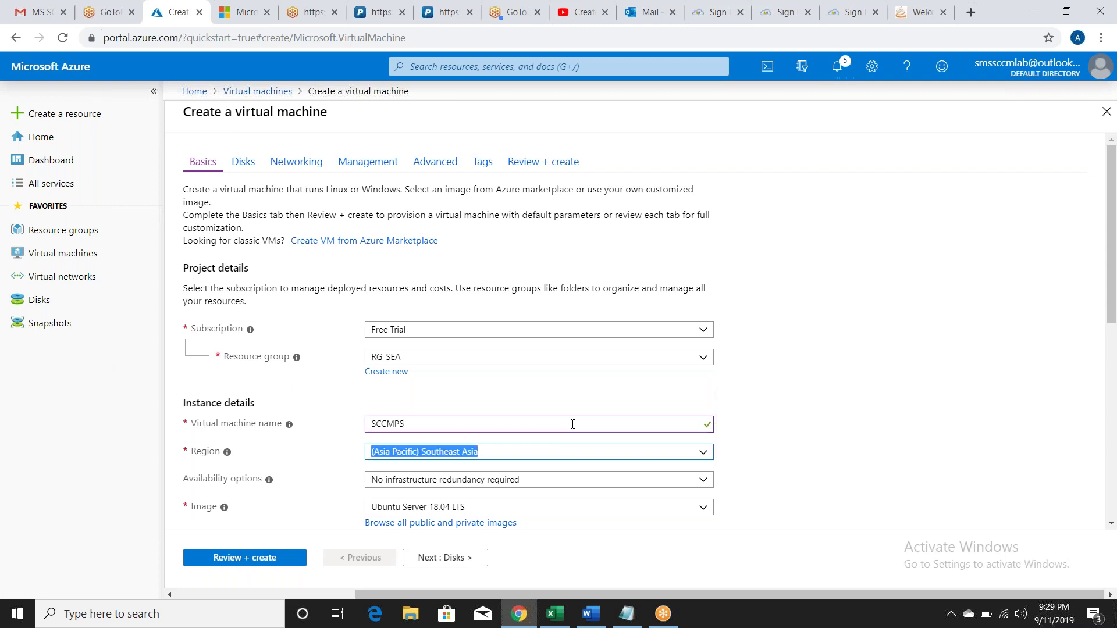
pyautogui.press('Tab')
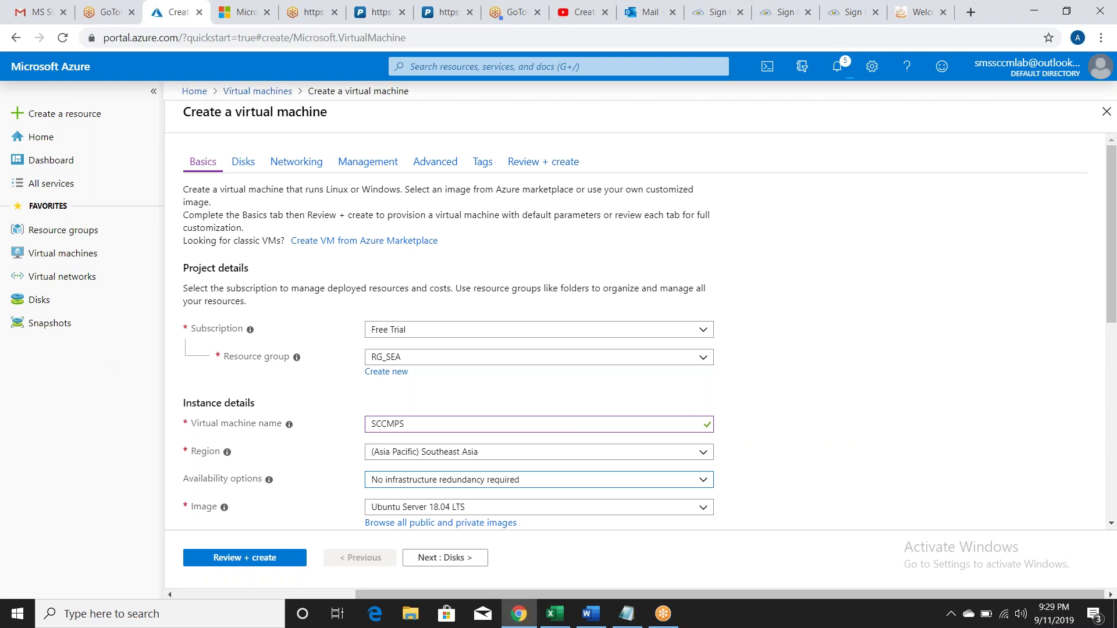
# Step: Choose the Windows Server 2012 R2 Datacenter image and enter the admin username and password
pyautogui.click(696, 507)
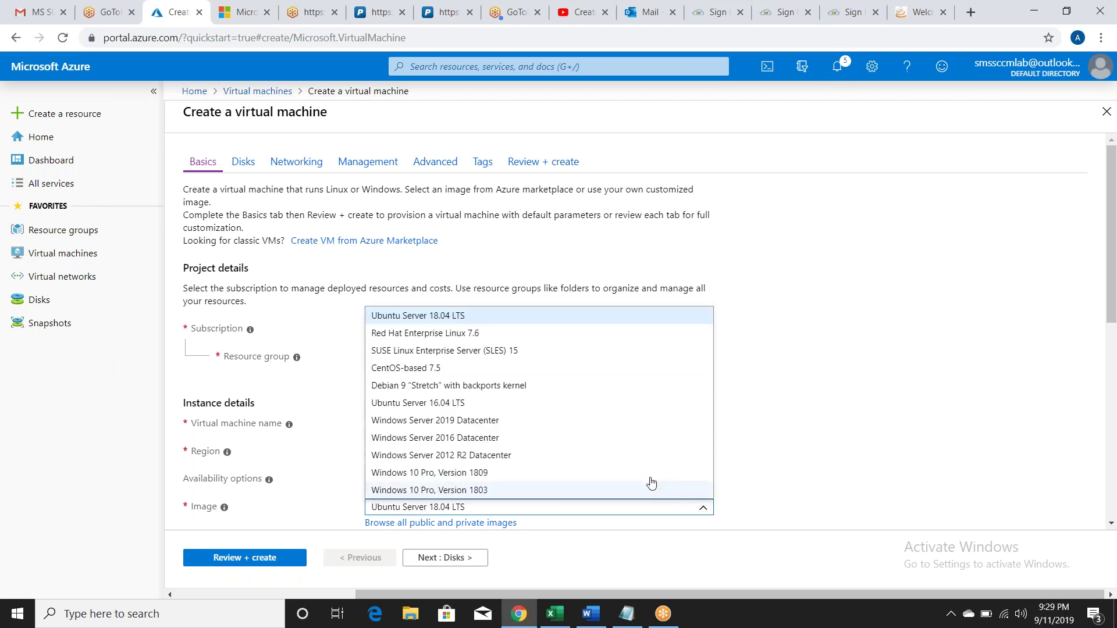
pyautogui.click(573, 455)
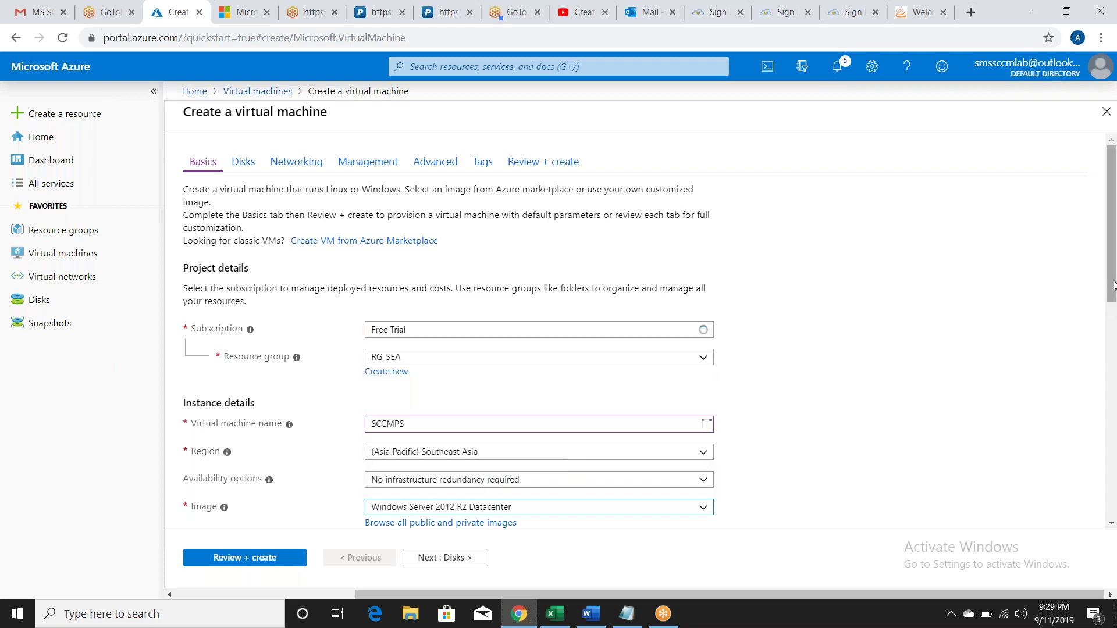
pyautogui.scroll(-6, 472, 340)
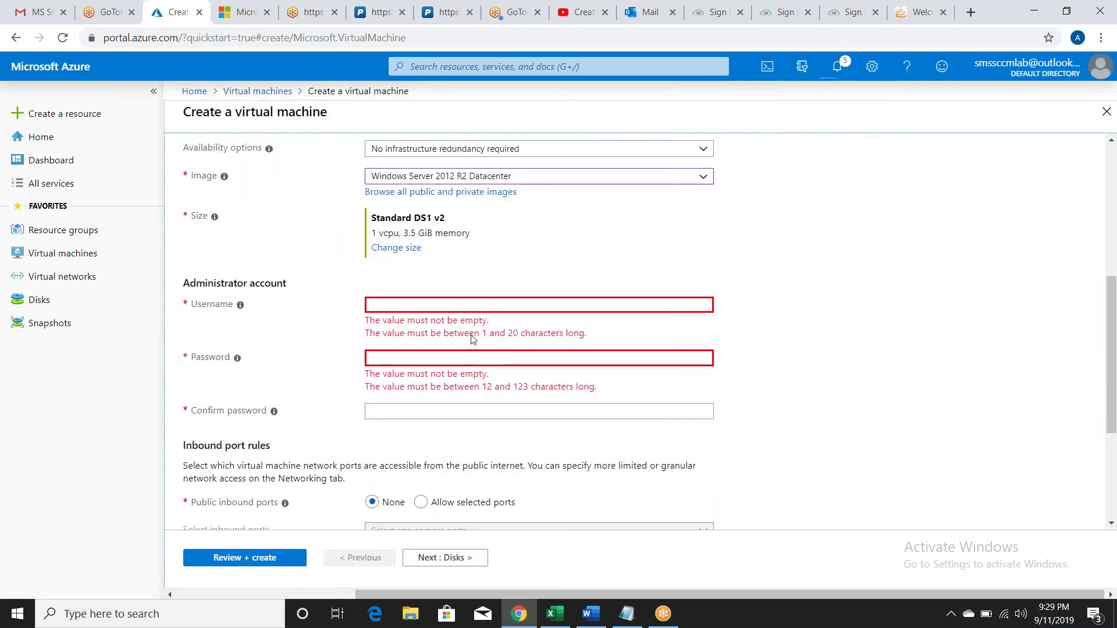
pyautogui.click(395, 307)
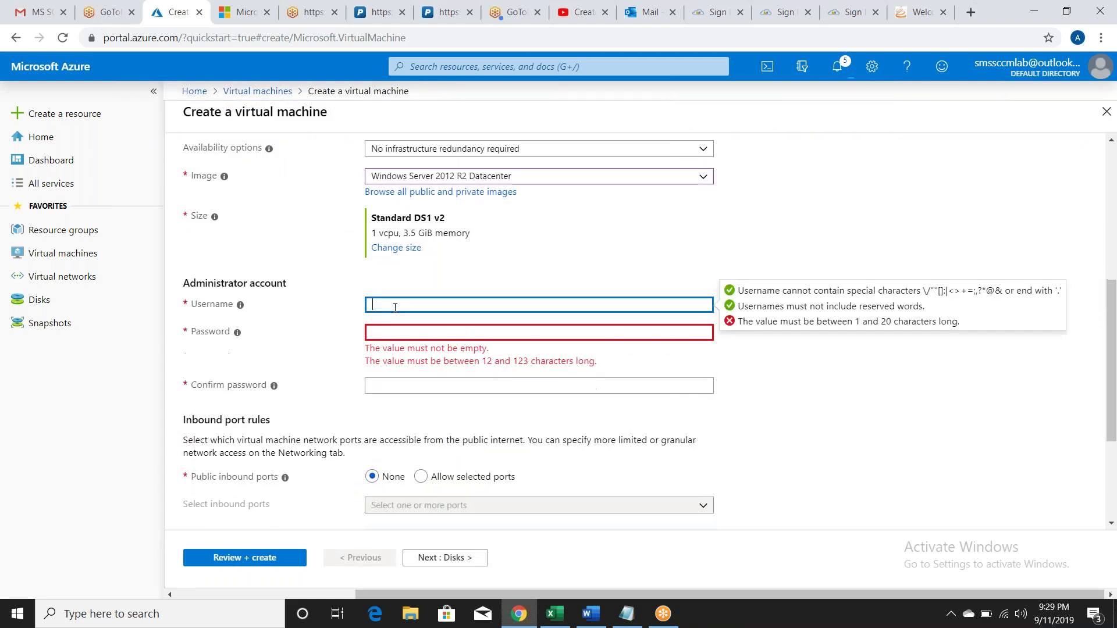
pyautogui.write('arfat')
pyautogui.press('Tab')
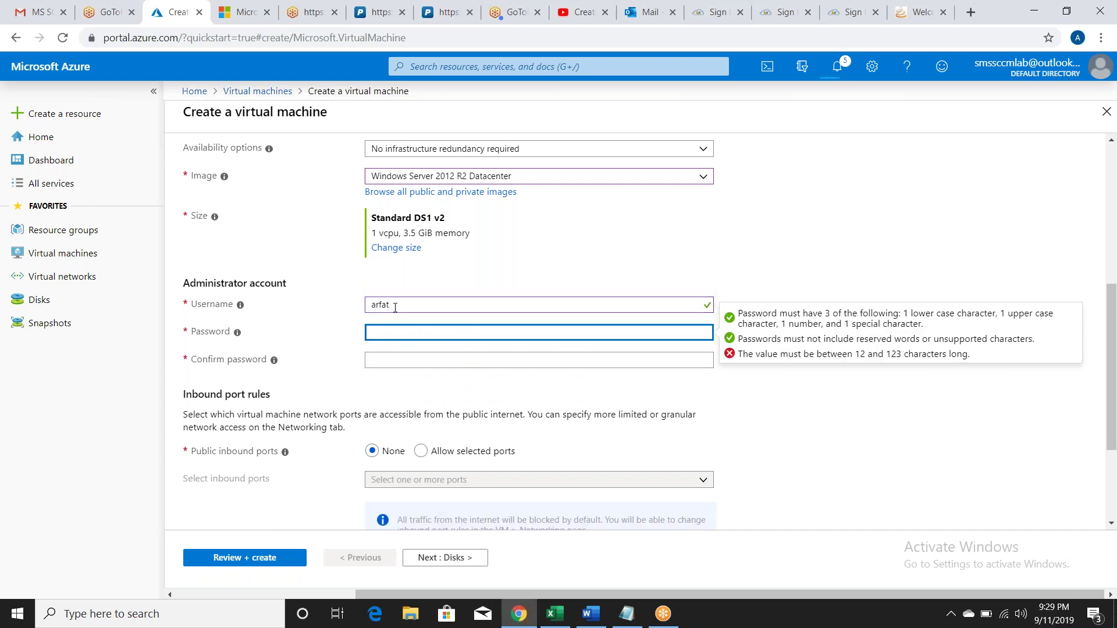
pyautogui.write('••••••••••••••')
pyautogui.press('Tab')
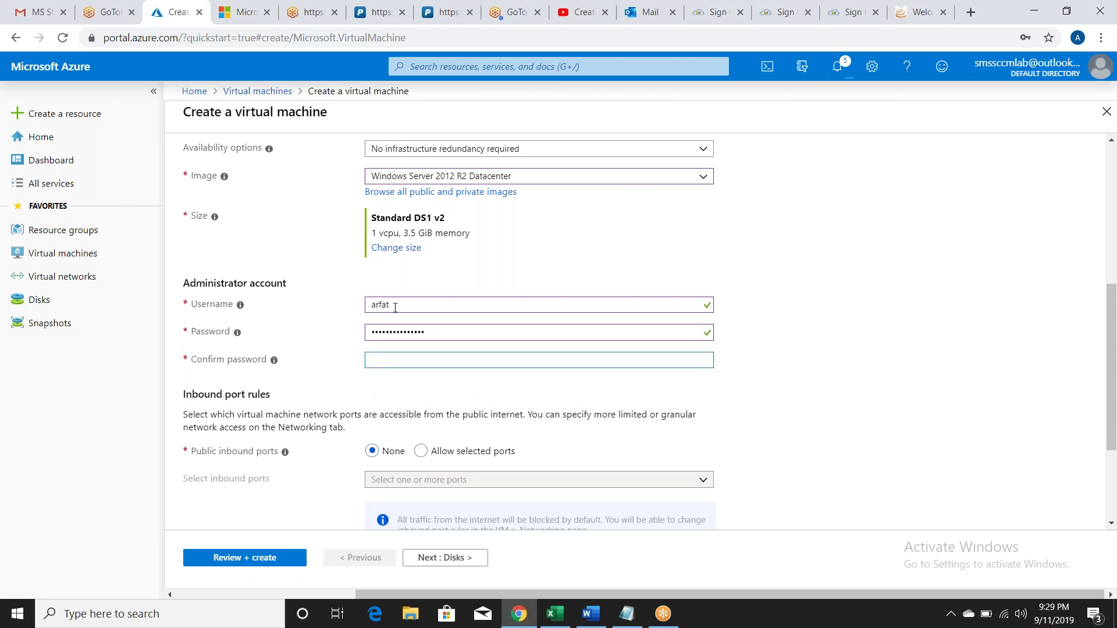
pyautogui.write('•••••••••••••••')
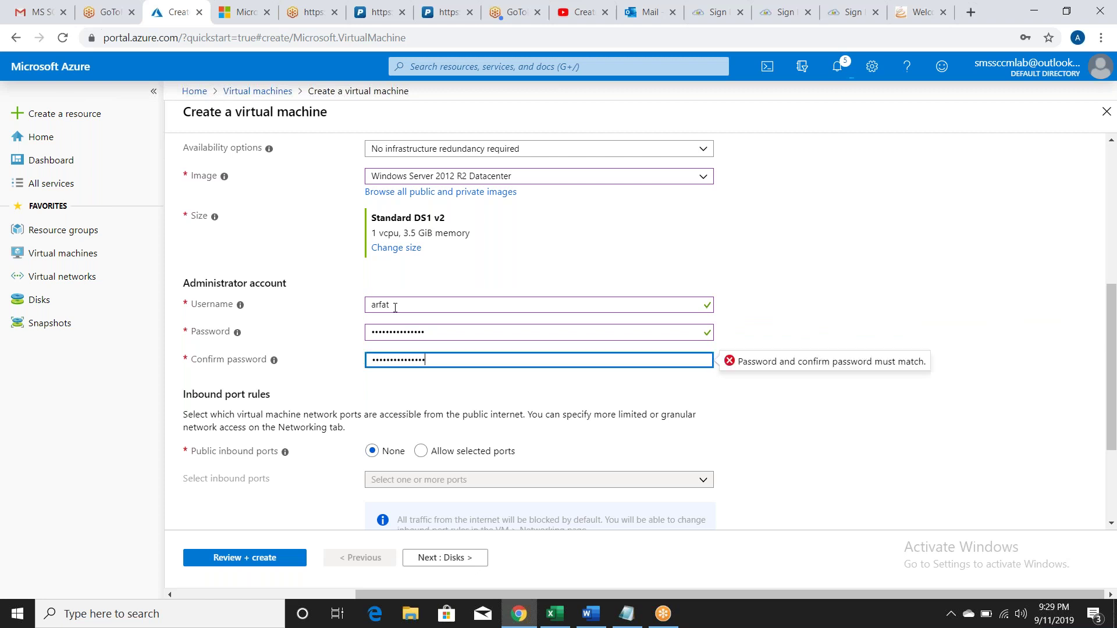
# Step: Allow only RDP (3389) inbound and submit the settings to Review + create
pyautogui.click(421, 452)
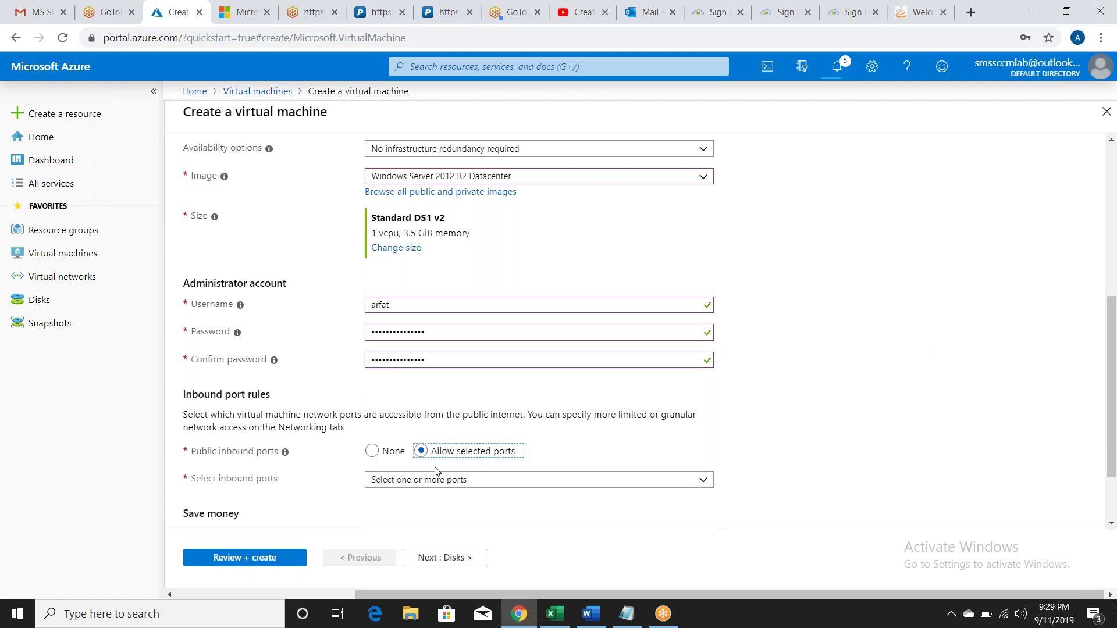
pyautogui.click(438, 487)
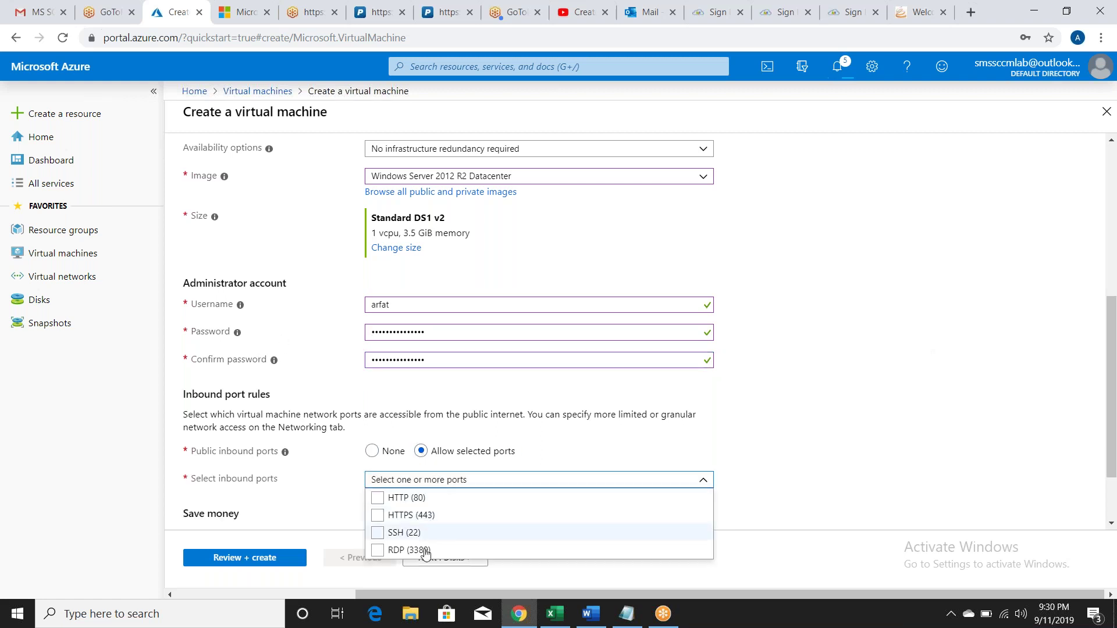
pyautogui.click(422, 549)
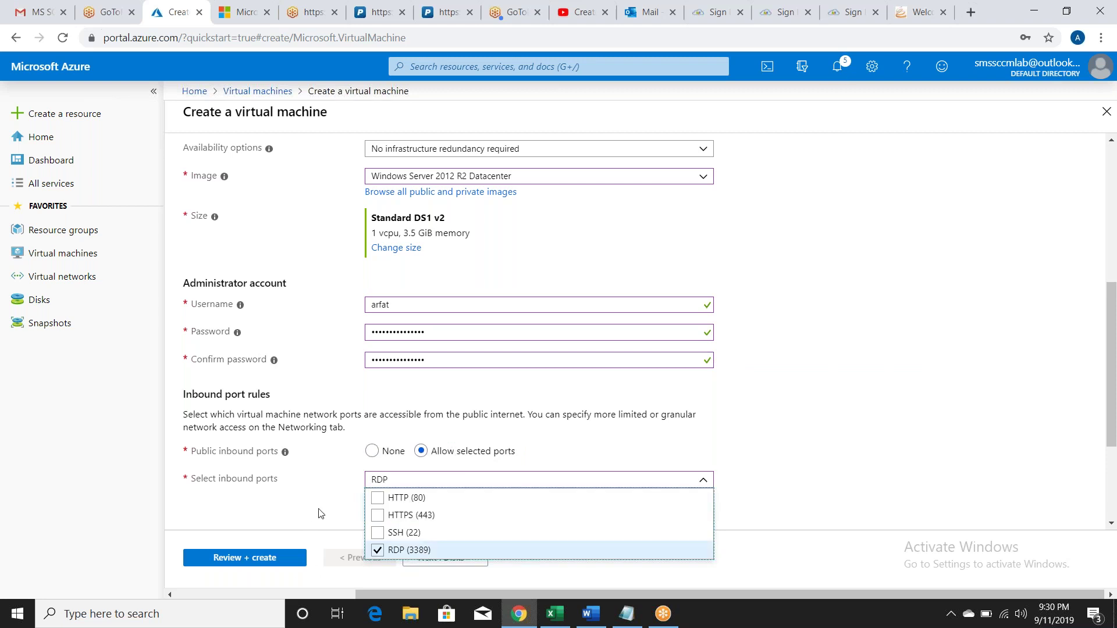
pyautogui.click(391, 552)
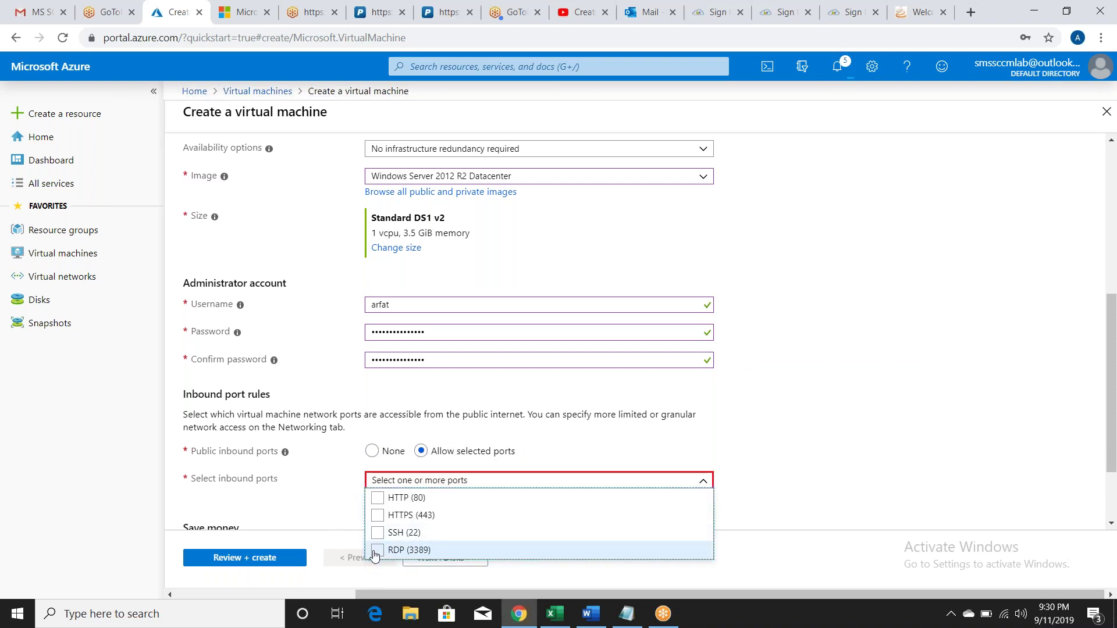
pyautogui.click(376, 551)
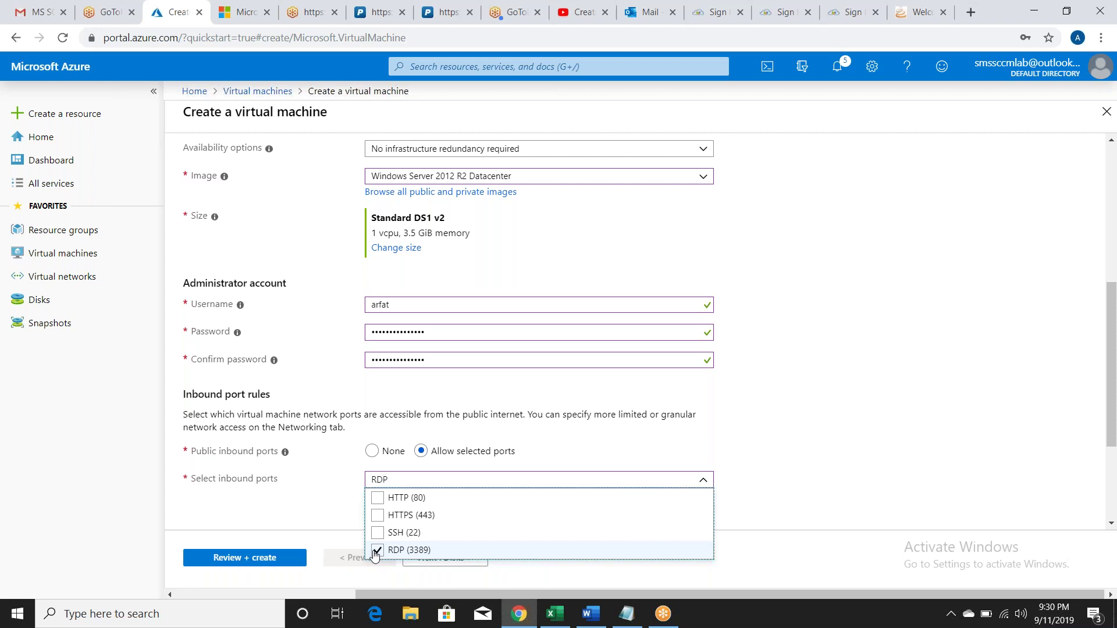
pyautogui.click(255, 557)
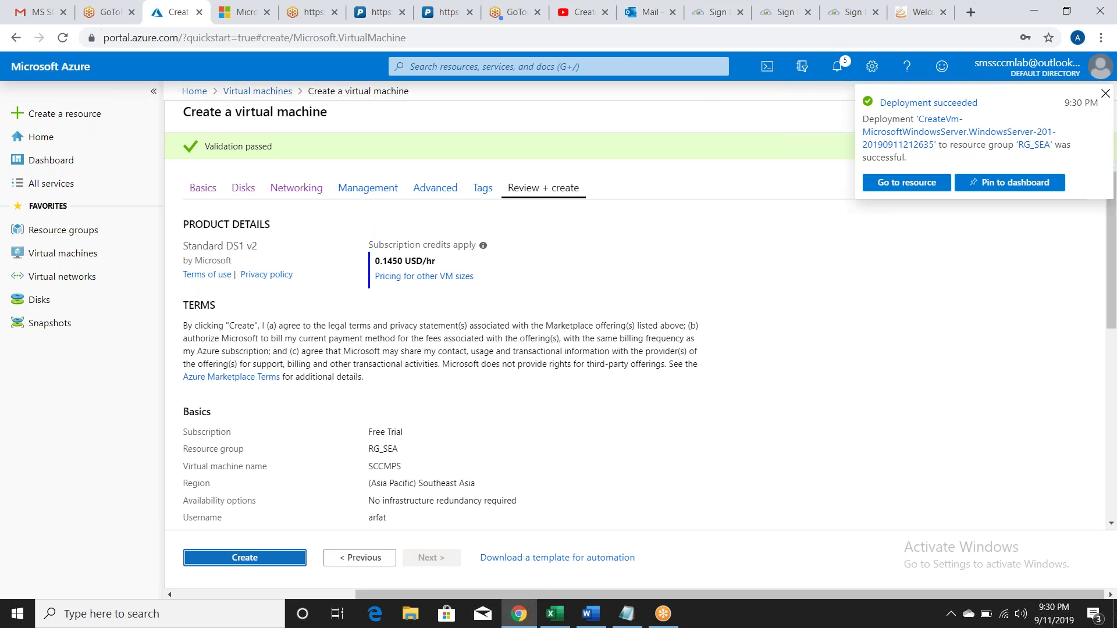
# Step: Create the SCCMPS VM and return to the Virtual machines list
pyautogui.press('Return')
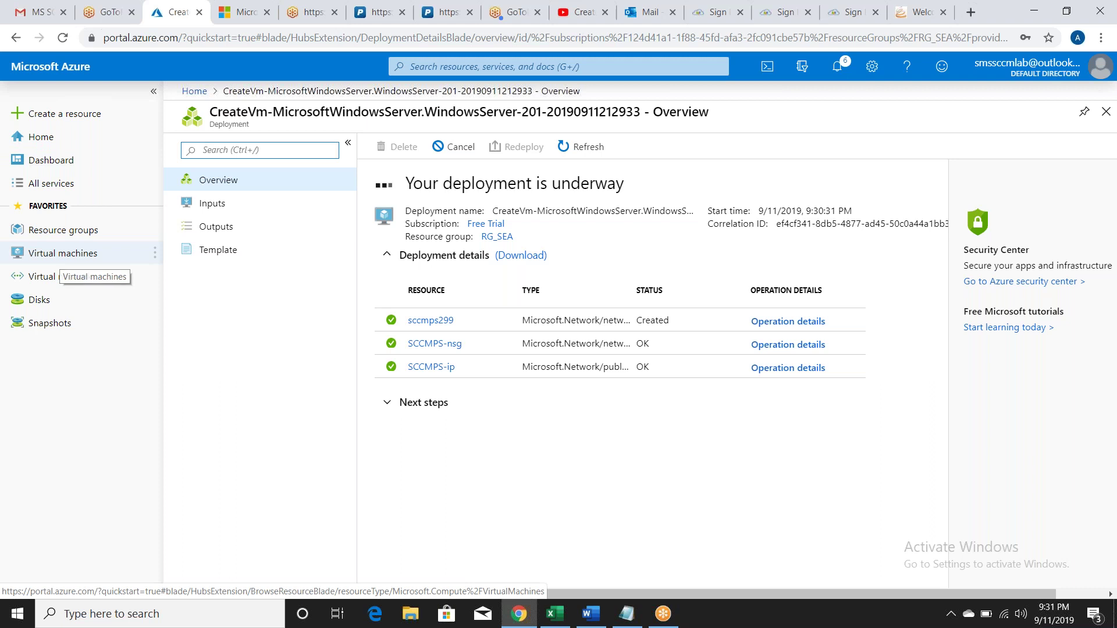
pyautogui.click(63, 256)
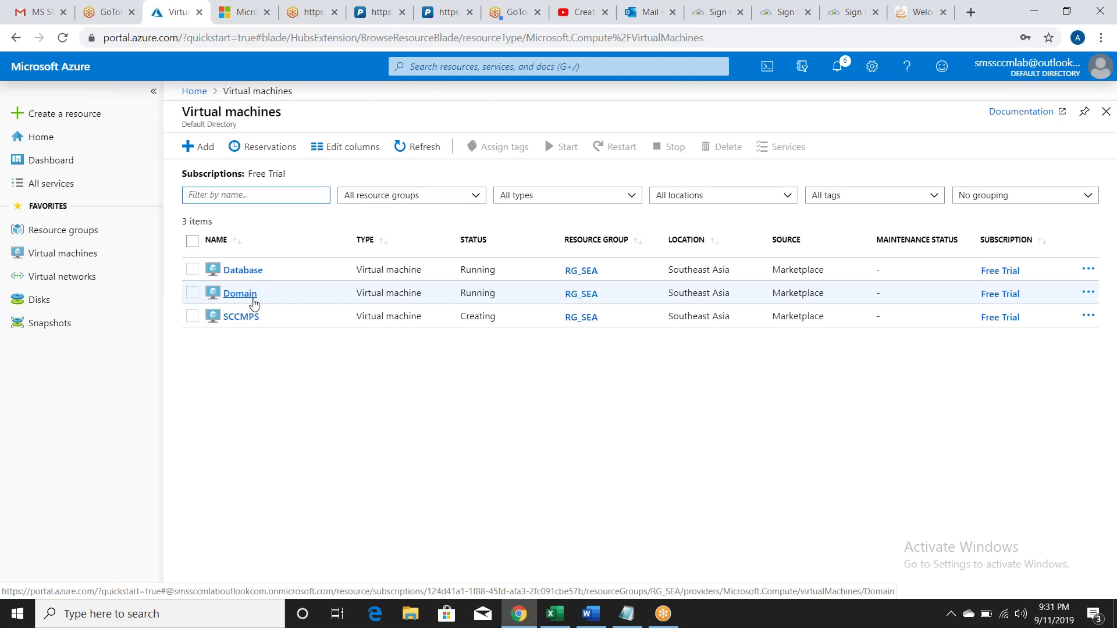
# Step: Start another VM in resource group RG_SEA named WIN10
pyautogui.click(195, 146)
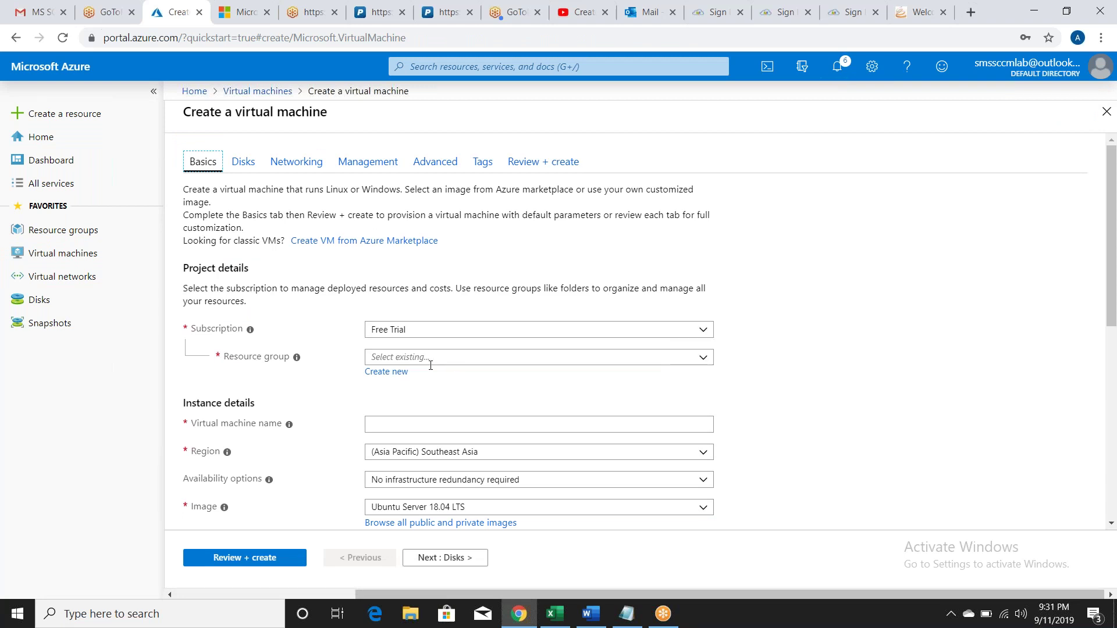
pyautogui.click(430, 365)
pyautogui.click(444, 392)
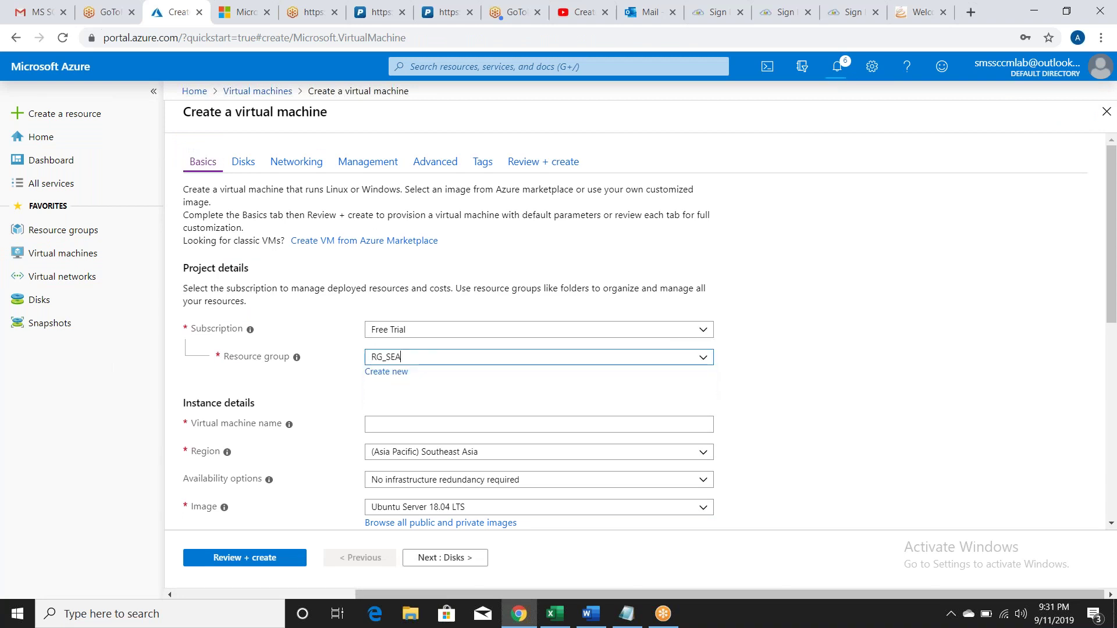
pyautogui.click(465, 426)
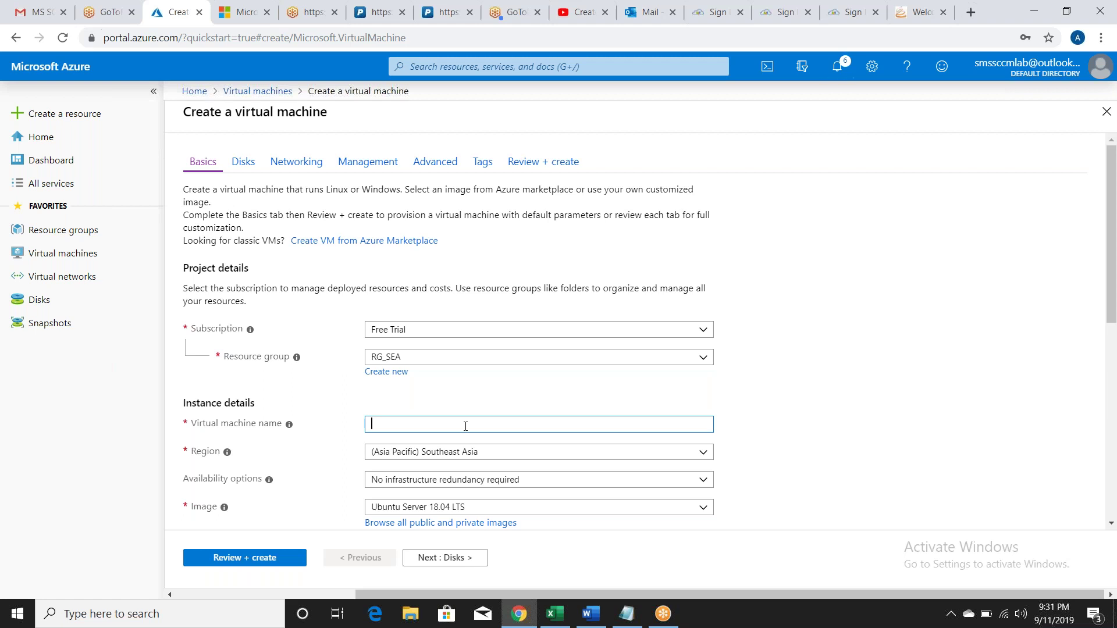
pyautogui.write('WIN')
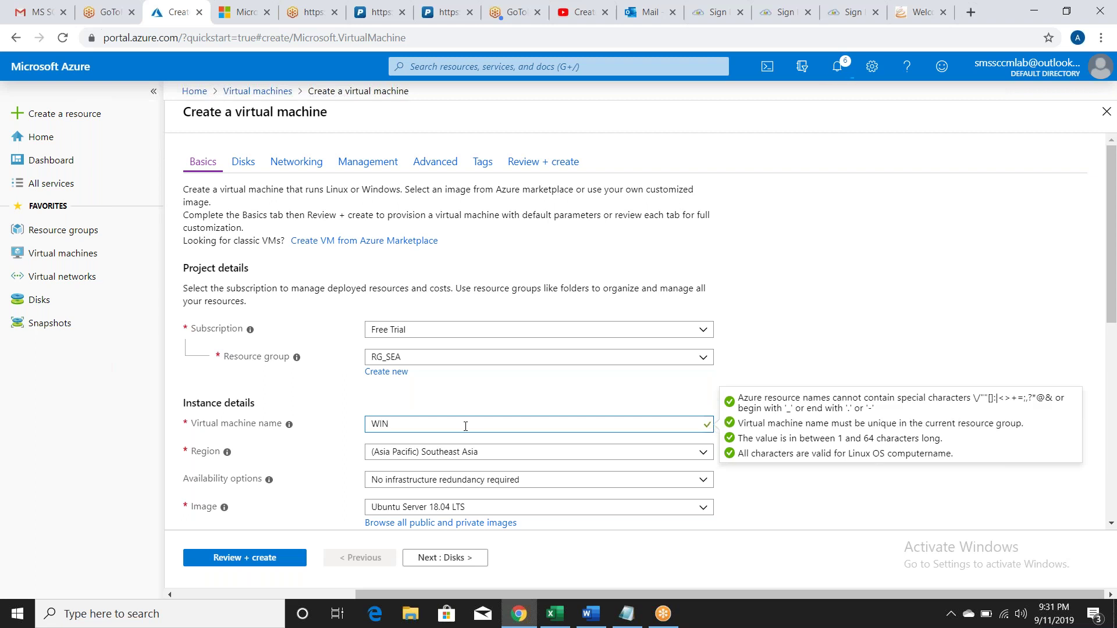
pyautogui.write('10')
pyautogui.press('Tab')
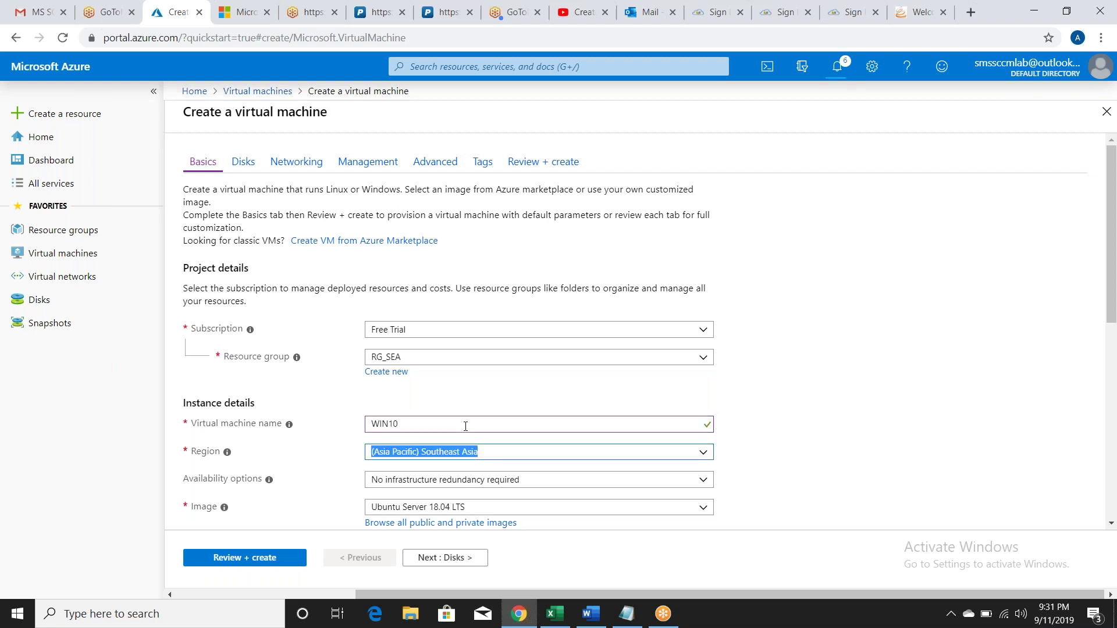
pyautogui.press('Tab')
pyautogui.press('Tab')
pyautogui.press('Tab')
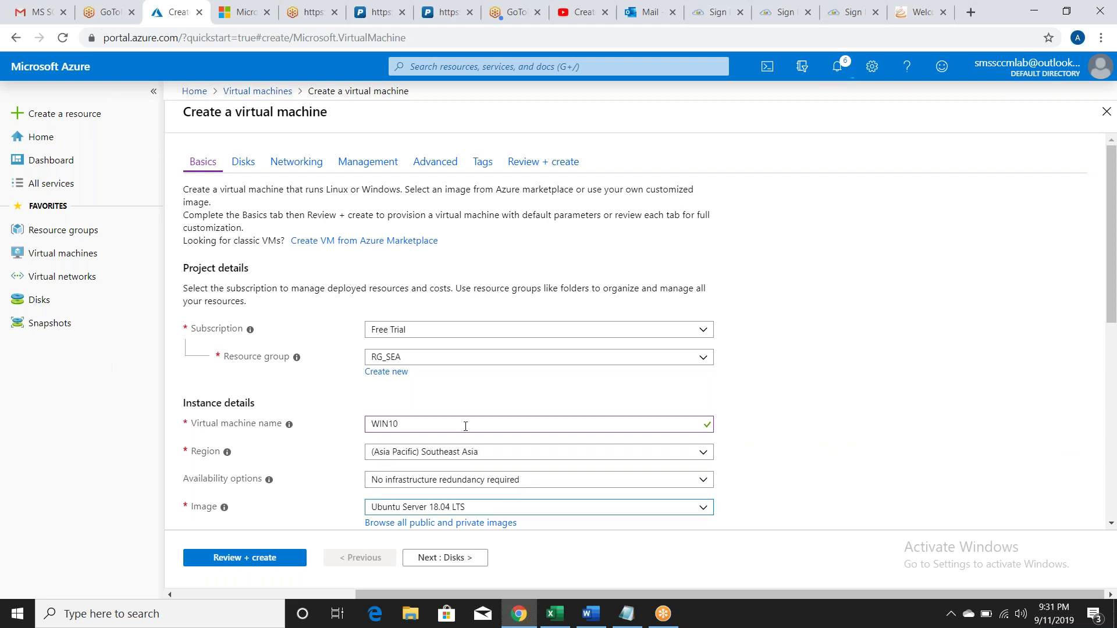
# Step: Choose Windows 10 Pro, Version 1809 as the VM image
pyautogui.click(460, 507)
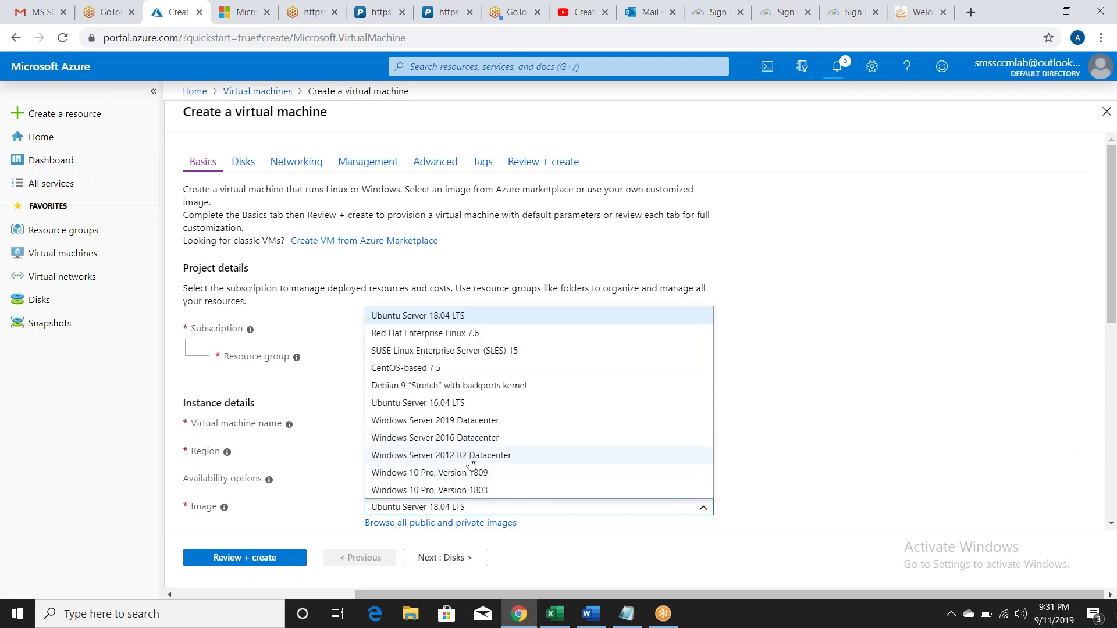
pyautogui.press('Escape')
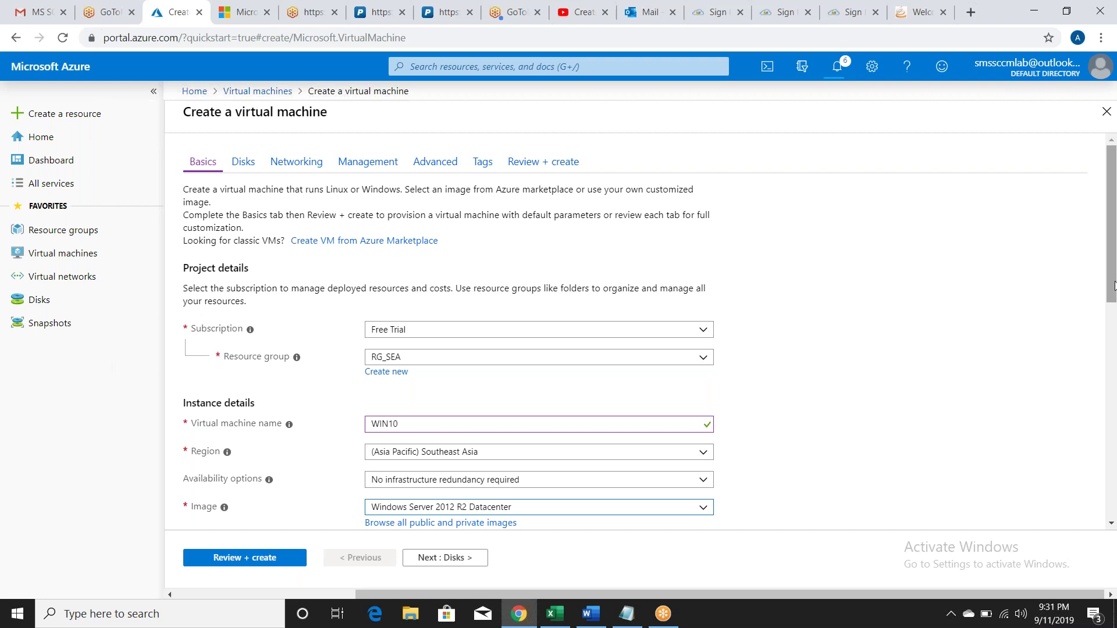
pyautogui.moveTo(1115, 285); pyautogui.dragTo(1111, 349)
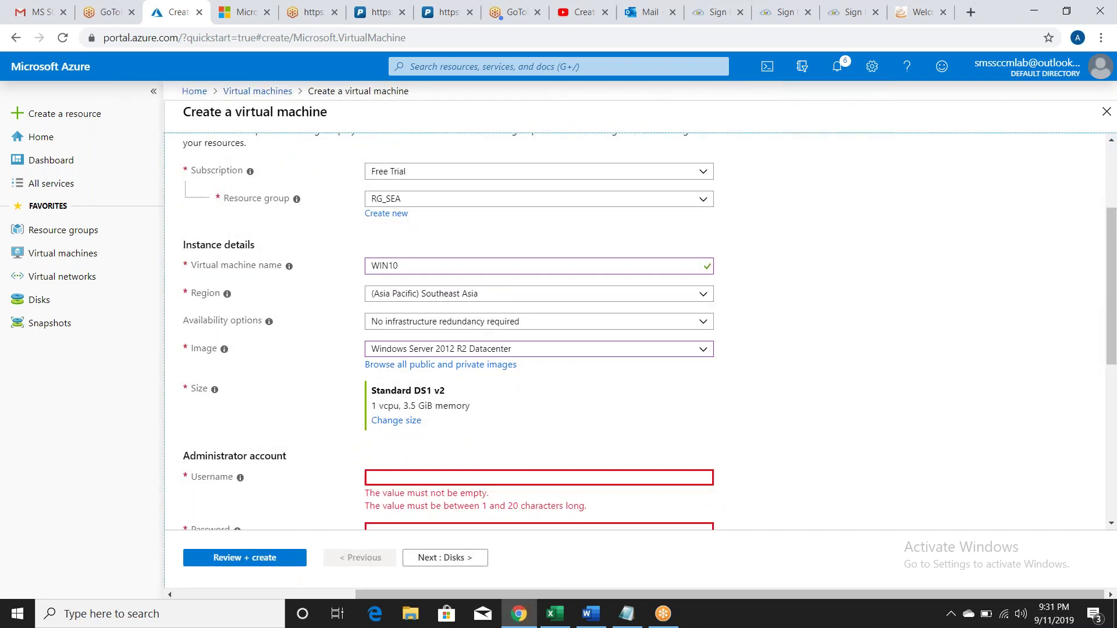
pyautogui.click(614, 355)
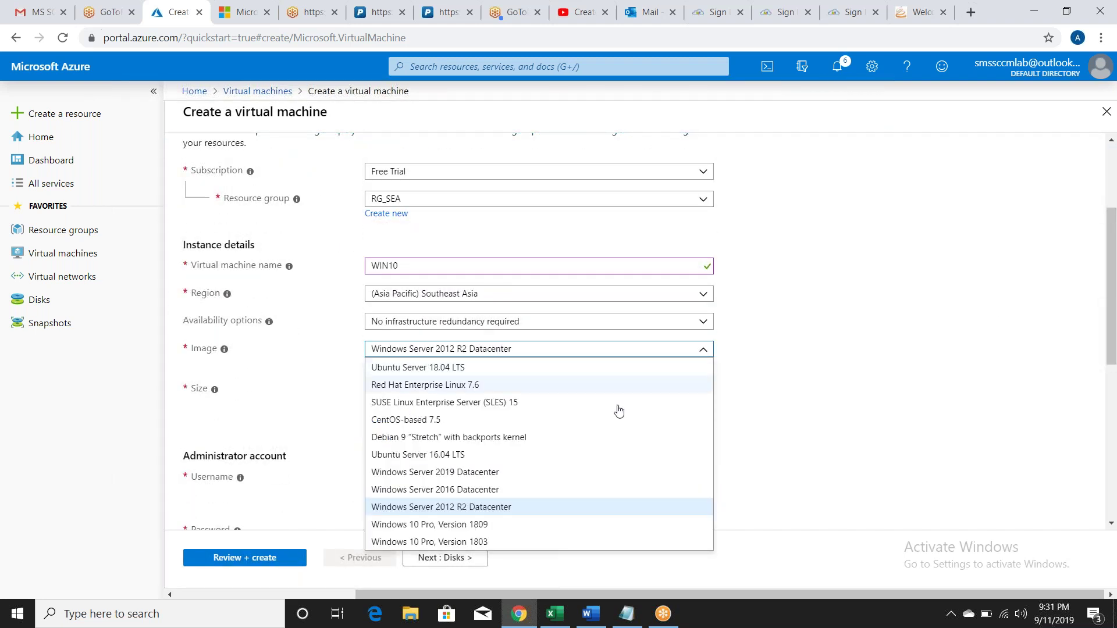
pyautogui.click(574, 527)
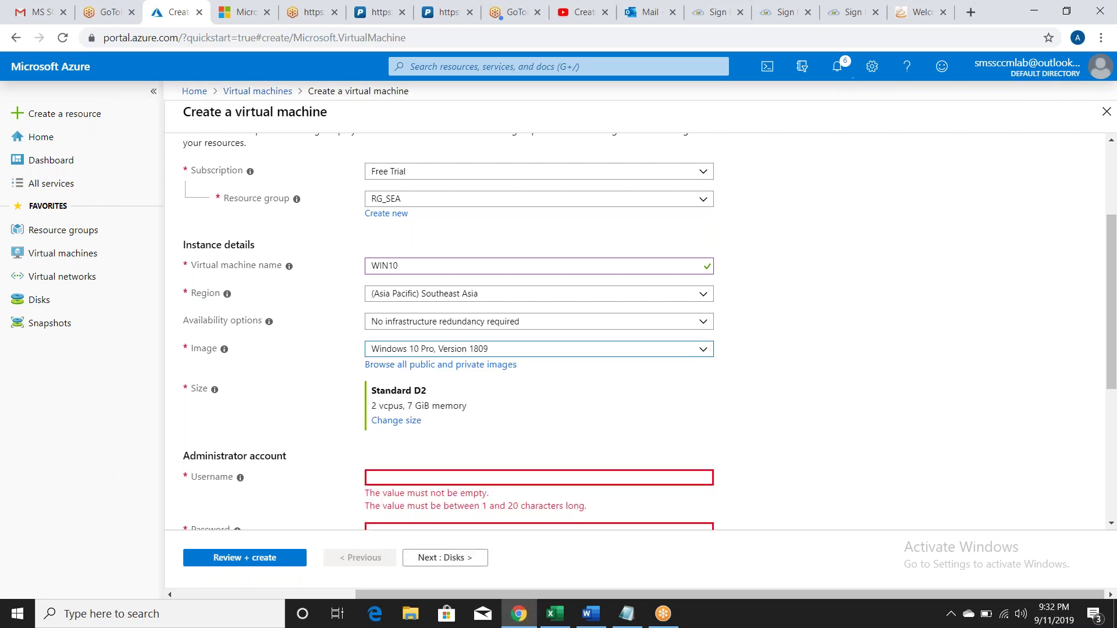
# Step: Replace the uppercase administrator username with a lowercase one
pyautogui.click(538, 476)
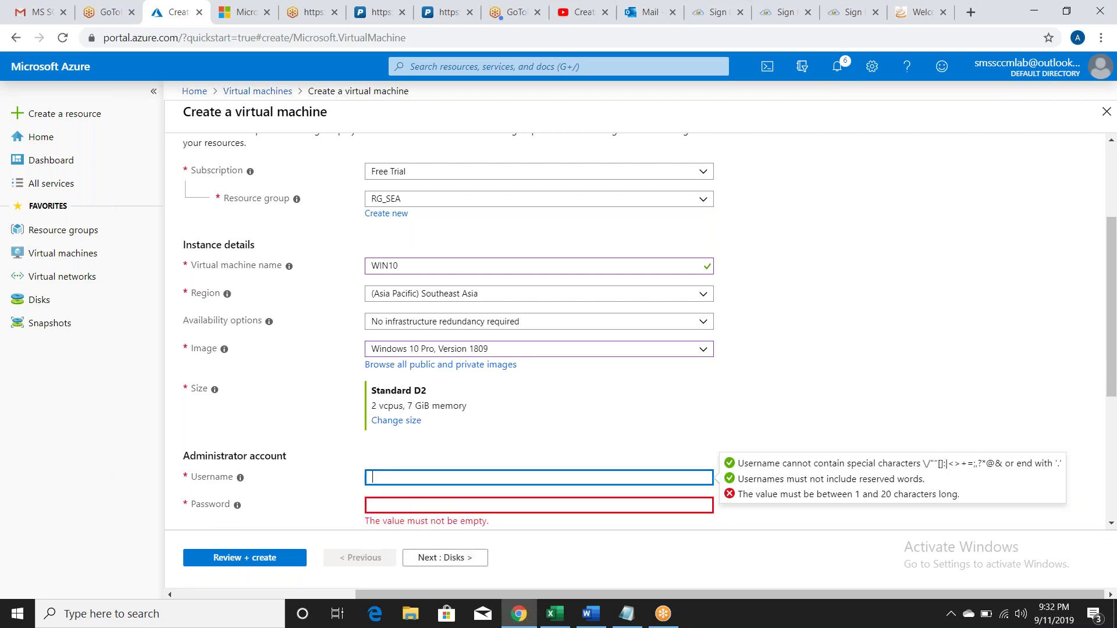
pyautogui.write('ARFAT')
pyautogui.click(538, 505)
pyautogui.click(395, 477)
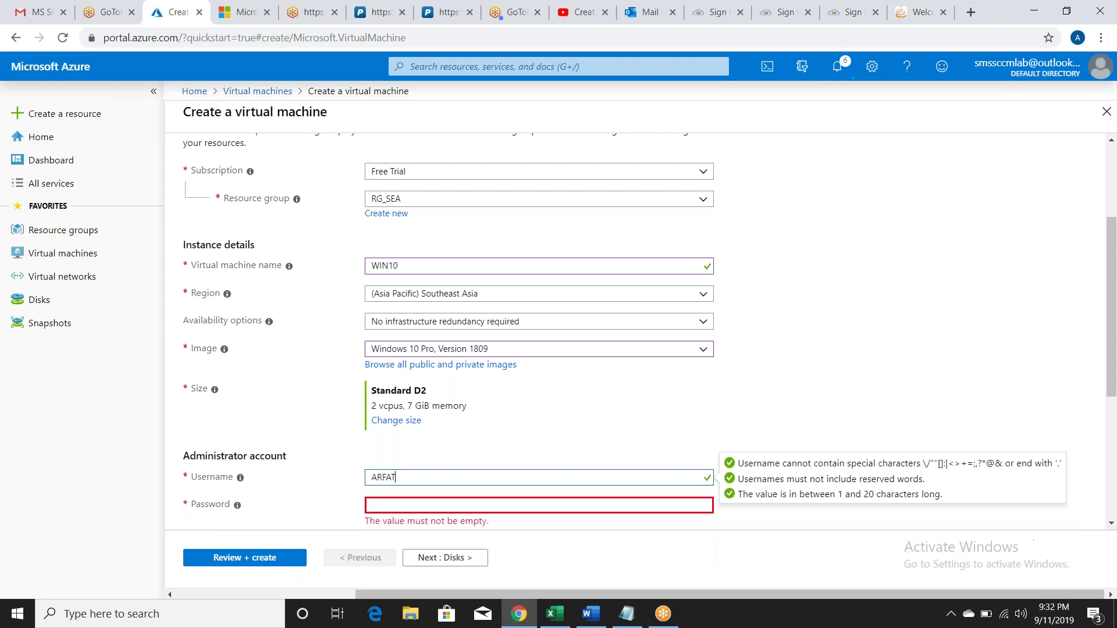
pyautogui.press('BackSpace')
pyautogui.press('BackSpace')
pyautogui.press('BackSpace')
pyautogui.press('BackSpace')
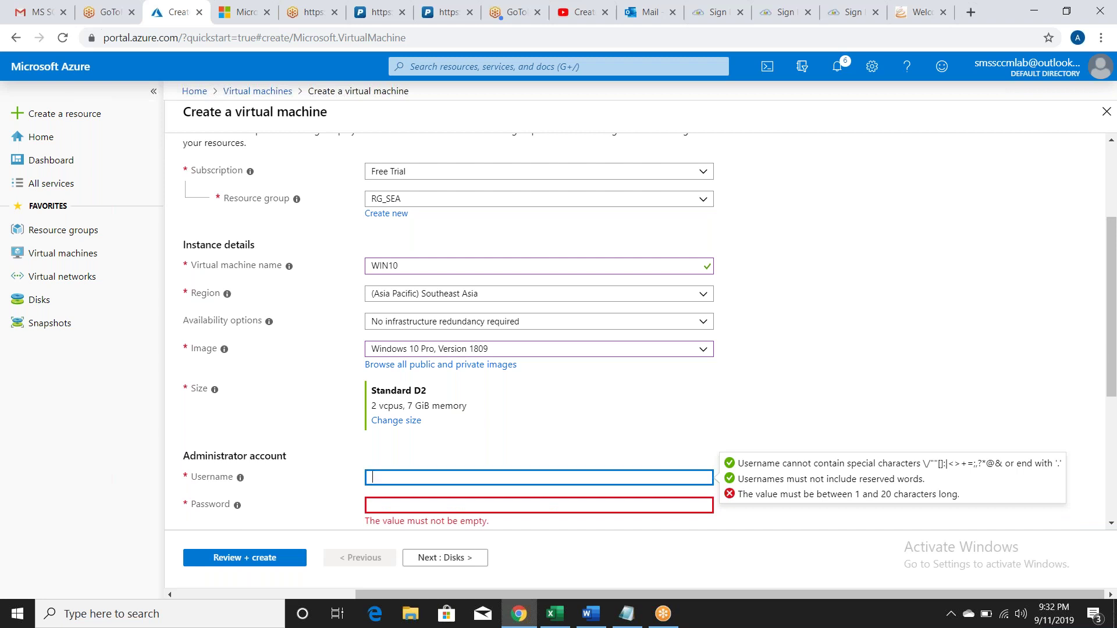
pyautogui.write('arfat')
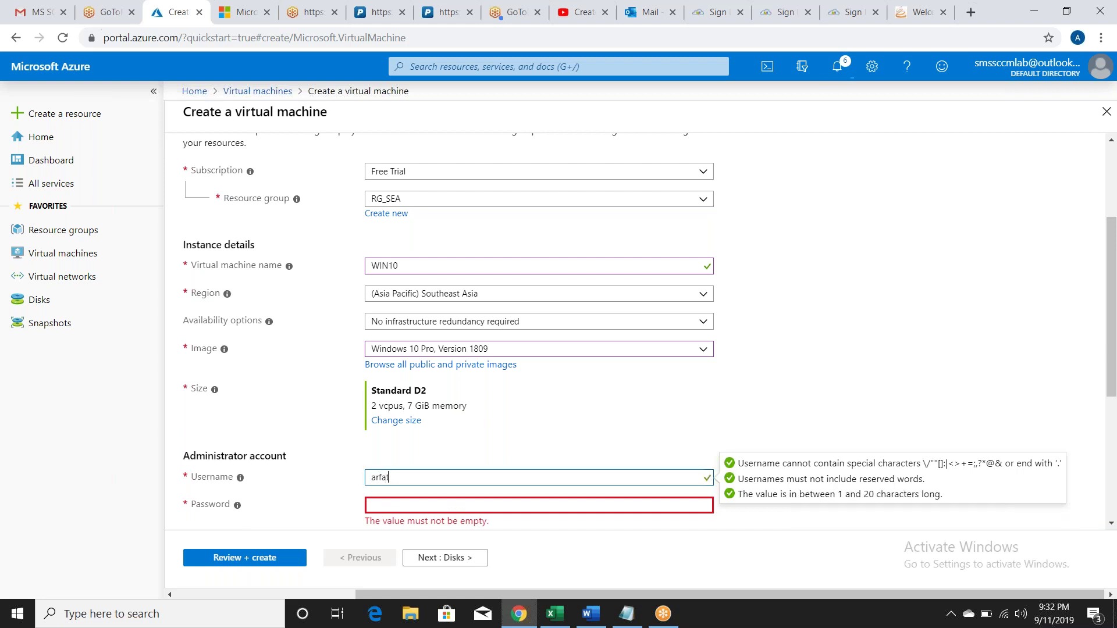
pyautogui.press('Tab')
# Step: Enter and confirm the administrator password, re-typing it once
pyautogui.write('•••••')
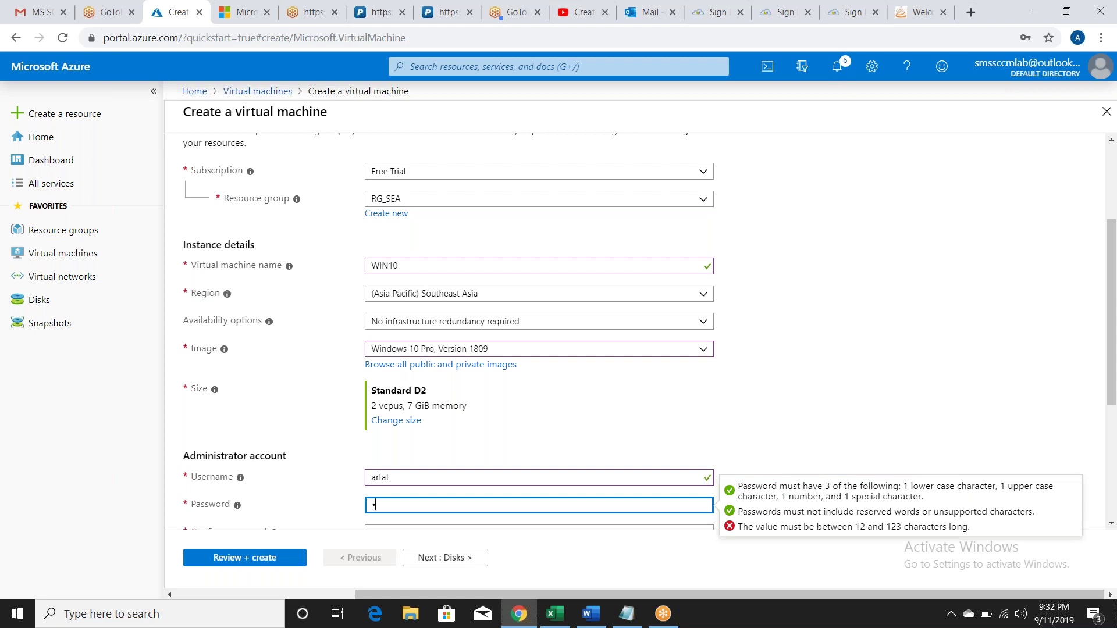
pyautogui.write('••••••••••')
pyautogui.press('Tab')
pyautogui.press('BackSpace')
pyautogui.press('BackSpace')
pyautogui.press('BackSpace')
pyautogui.press('BackSpace')
pyautogui.press('BackSpace')
pyautogui.press('BackSpace')
pyautogui.press('BackSpace')
pyautogui.press('BackSpace')
pyautogui.press('BackSpace')
pyautogui.press('BackSpace')
pyautogui.press('BackSpace')
pyautogui.press('BackSpace')
pyautogui.press('BackSpace')
pyautogui.press('BackSpace')
pyautogui.press('BackSpace')
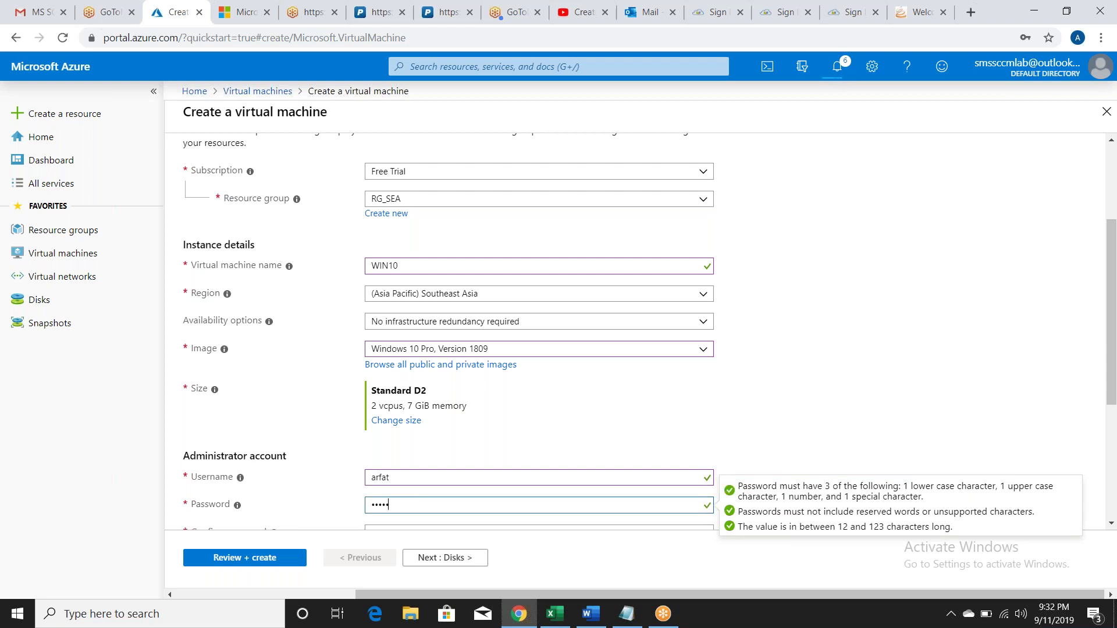
pyautogui.write('••••••')
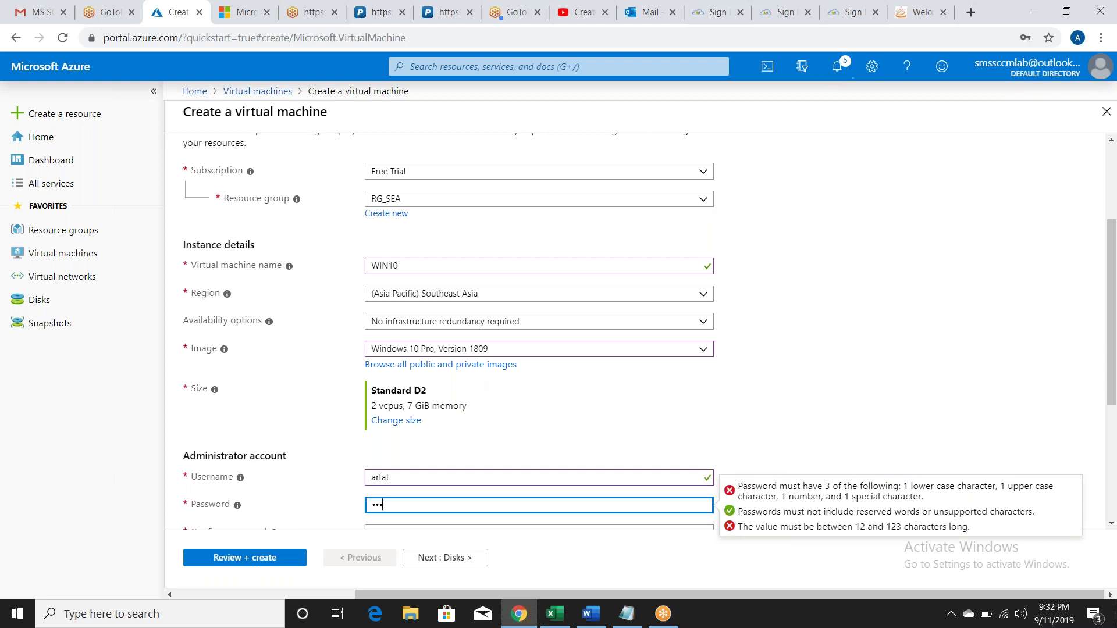
pyautogui.write('•••••••••')
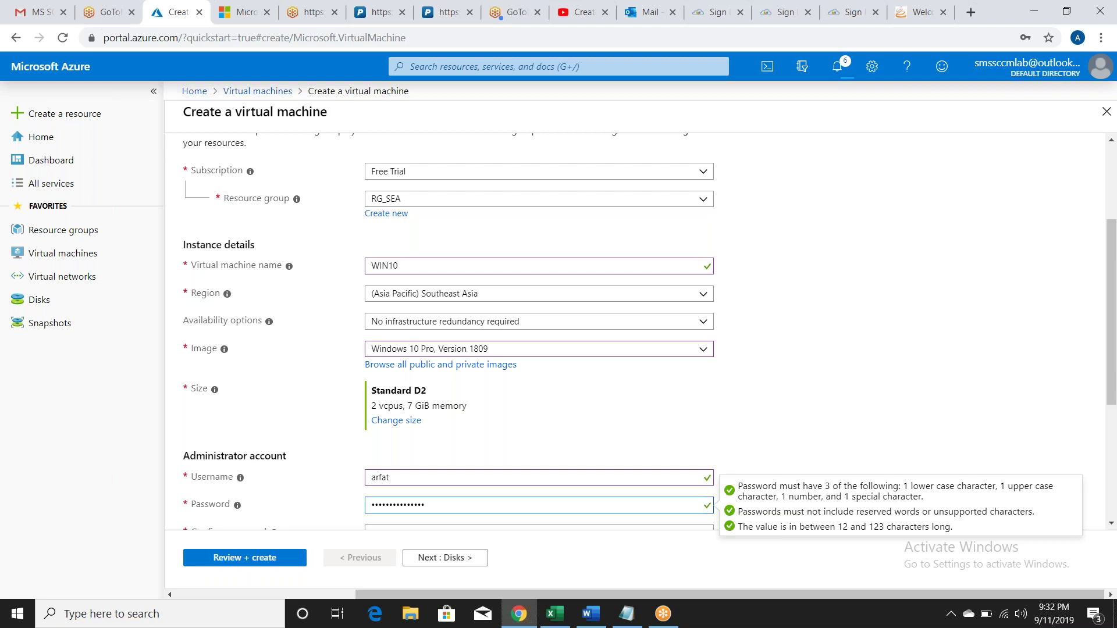
pyautogui.press('Tab')
pyautogui.write('•••••••')
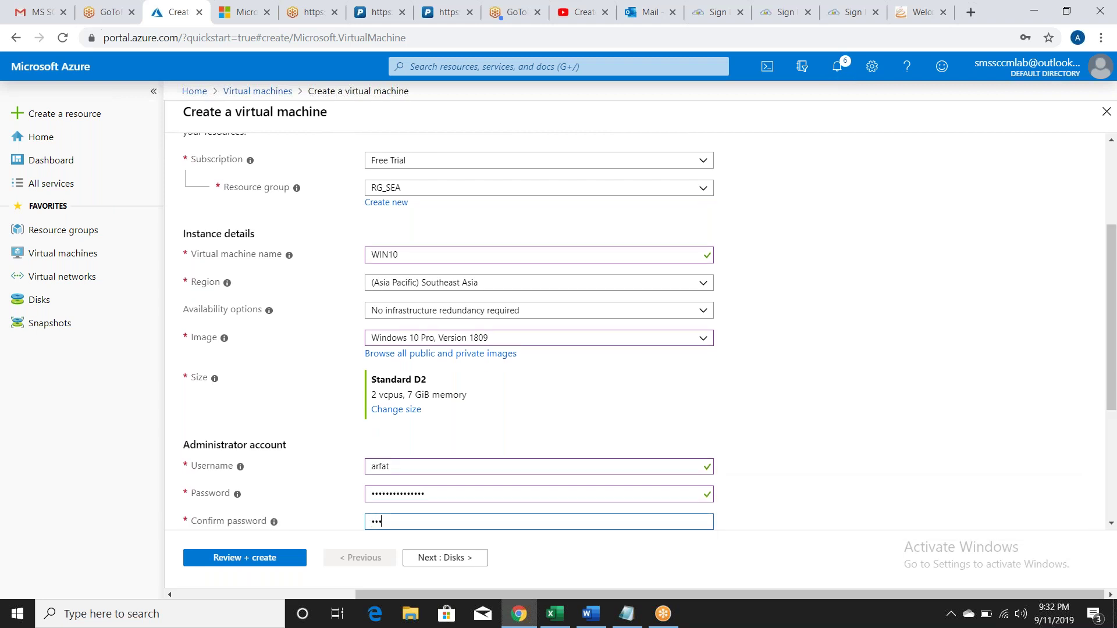
pyautogui.write('••••••••')
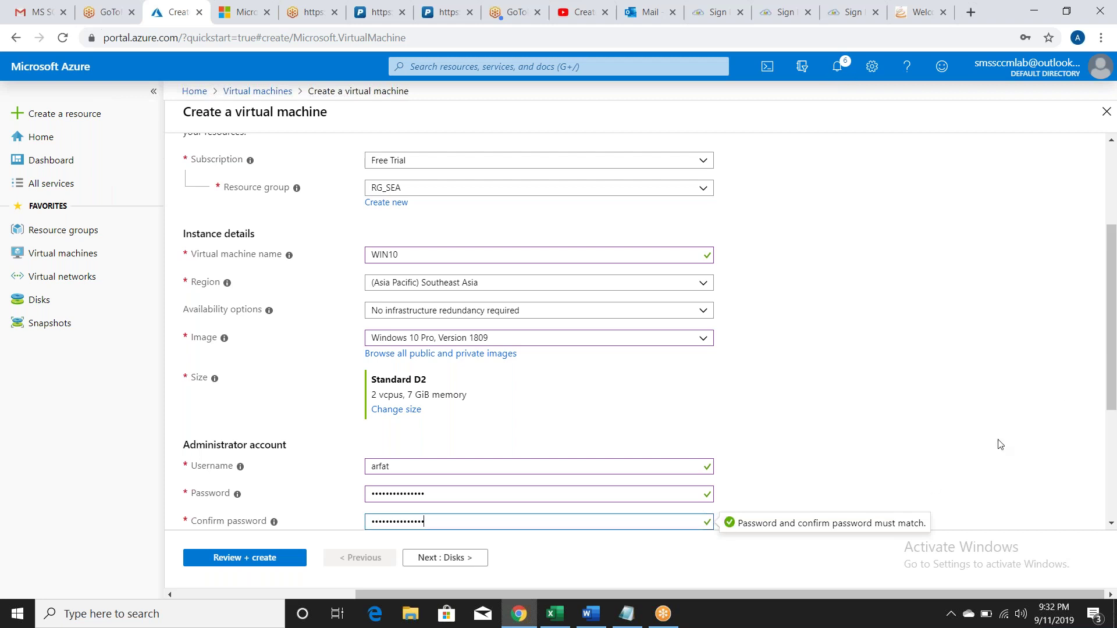
pyautogui.scroll(-4, 1115, 379)
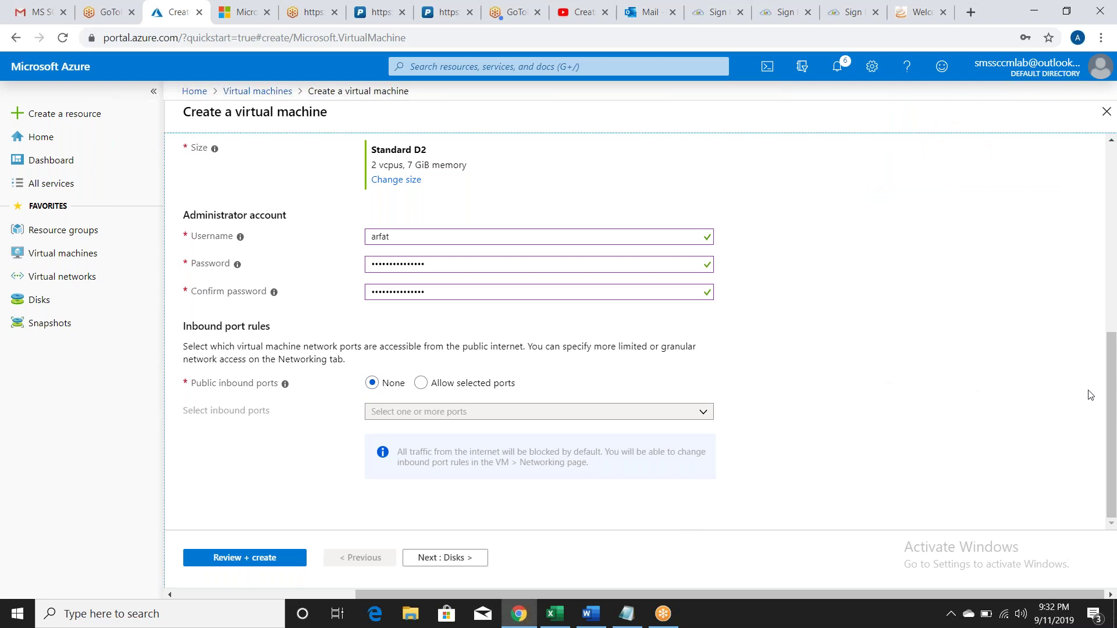
pyautogui.moveTo(1112, 387); pyautogui.dragTo(1112, 326)
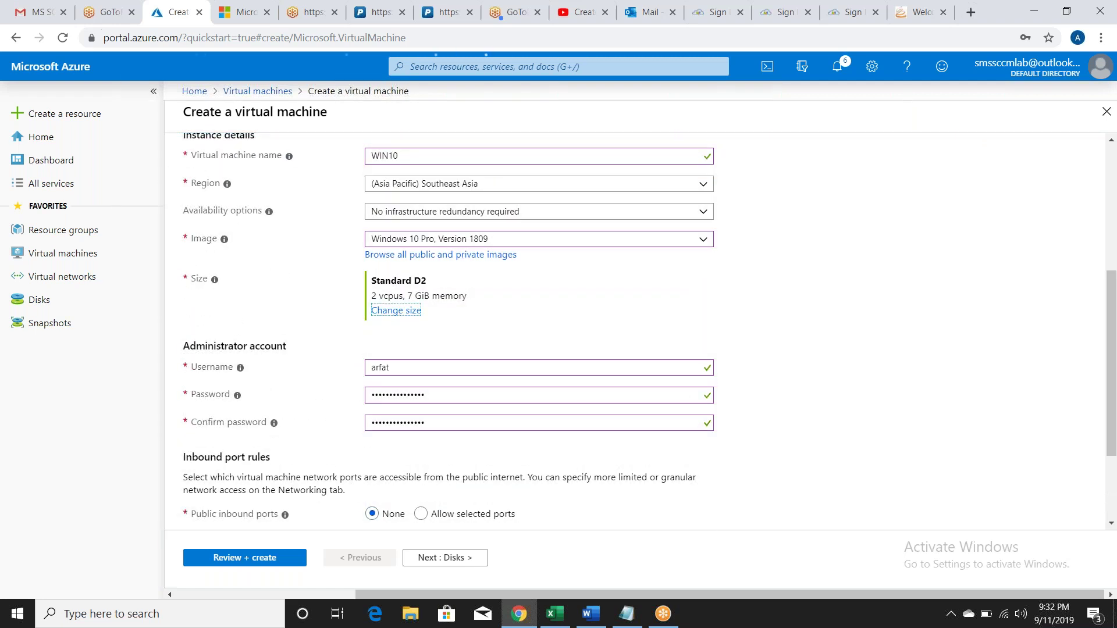
# Step: Resize the WIN10 VM to Standard D1 v2 (1 vcpu, 3.5 GiB memory)
pyautogui.click(398, 312)
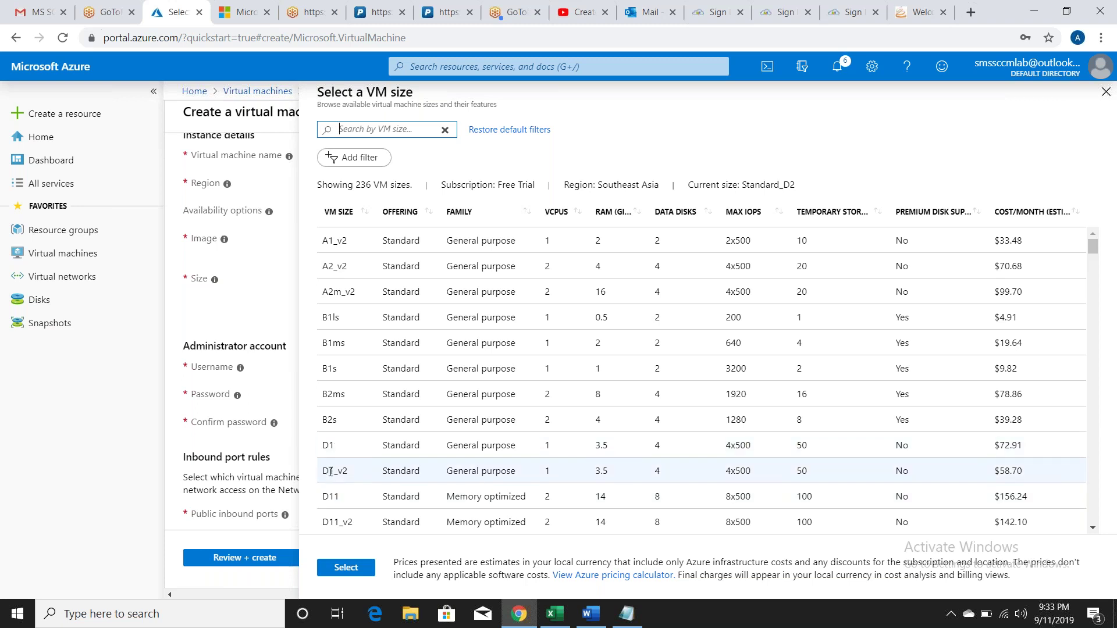
pyautogui.click(525, 468)
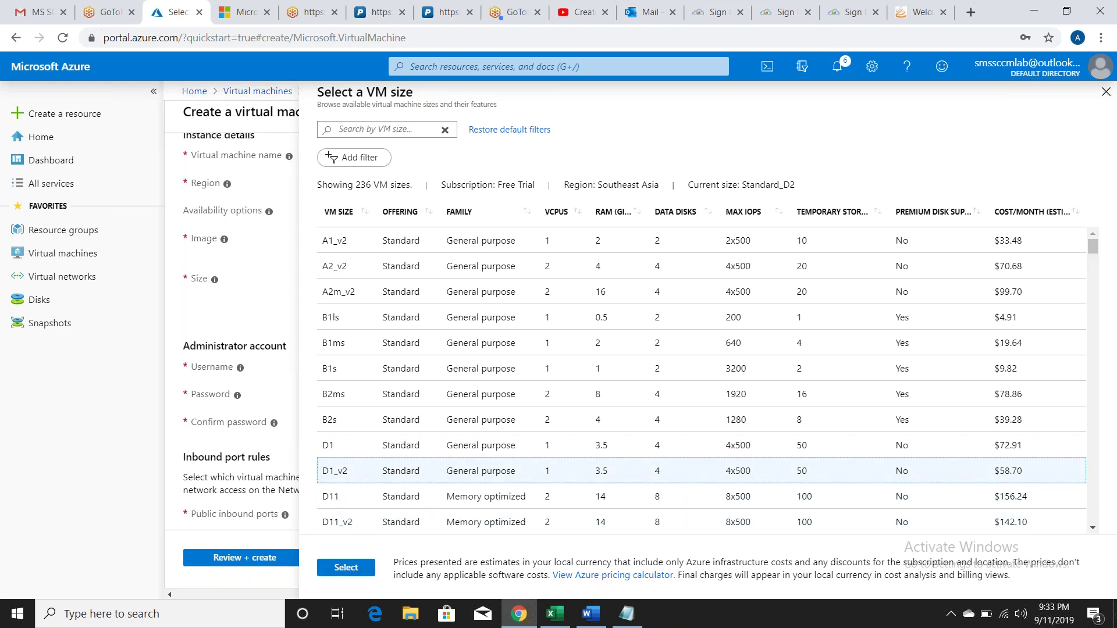
pyautogui.click(356, 568)
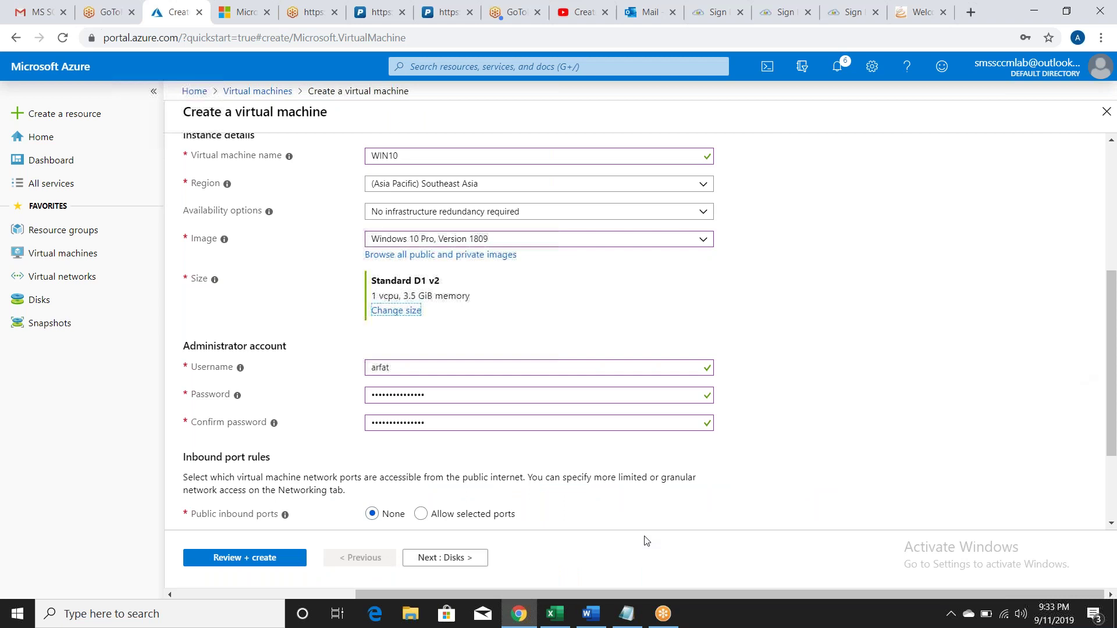
# Step: Allow only RDP (3389) as a public inbound port and validate the WIN10 VM settings
pyautogui.click(420, 516)
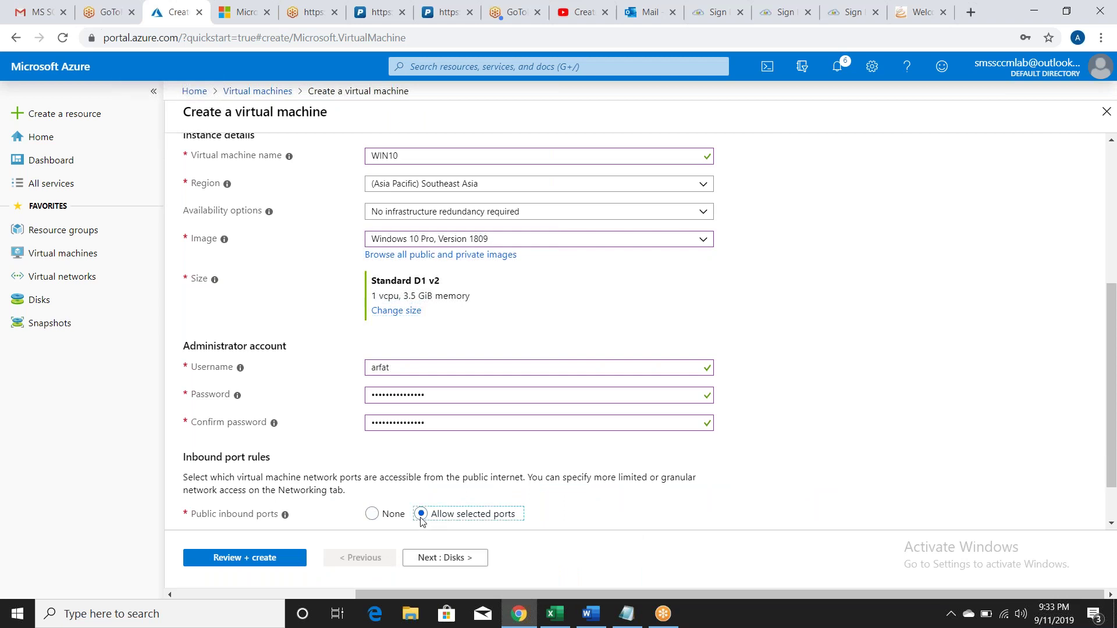
pyautogui.click(1110, 420)
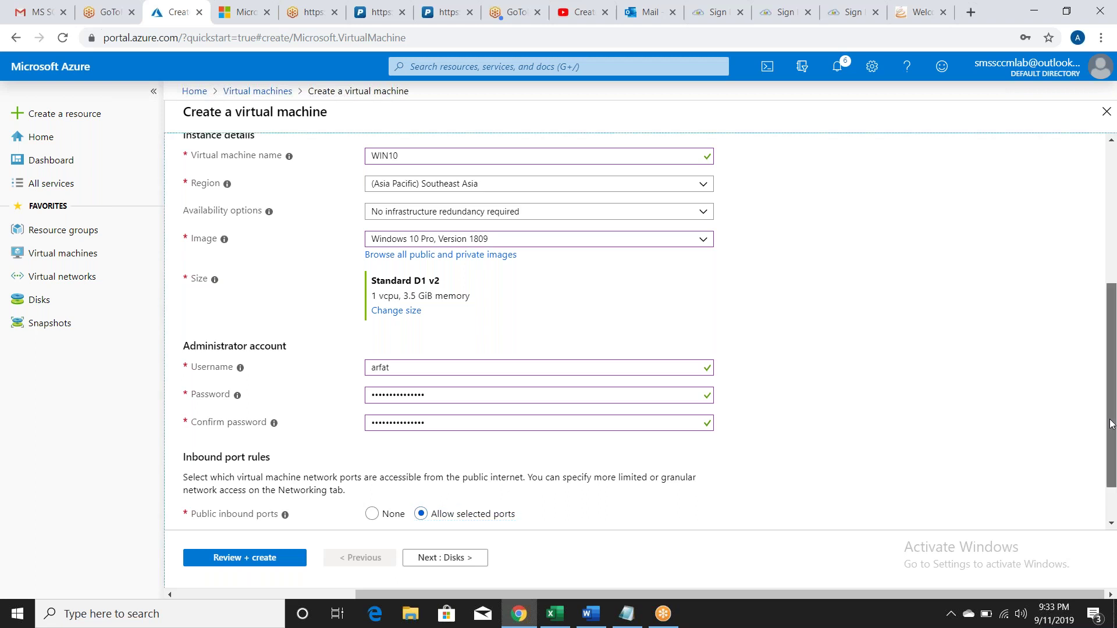
pyautogui.scroll(-1, 1111, 424)
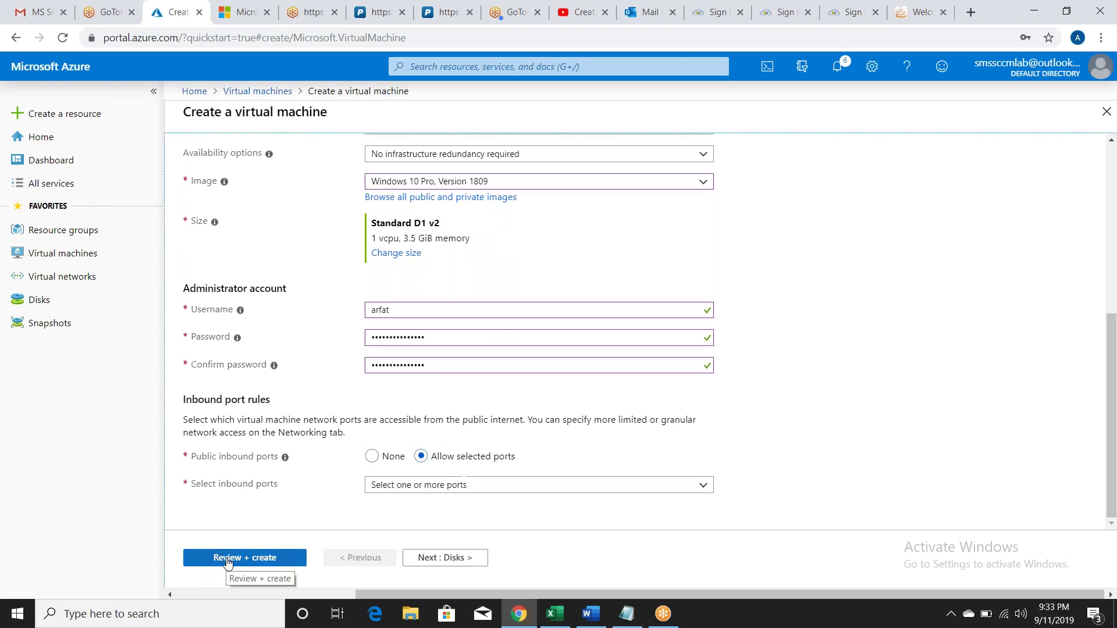
pyautogui.click(430, 486)
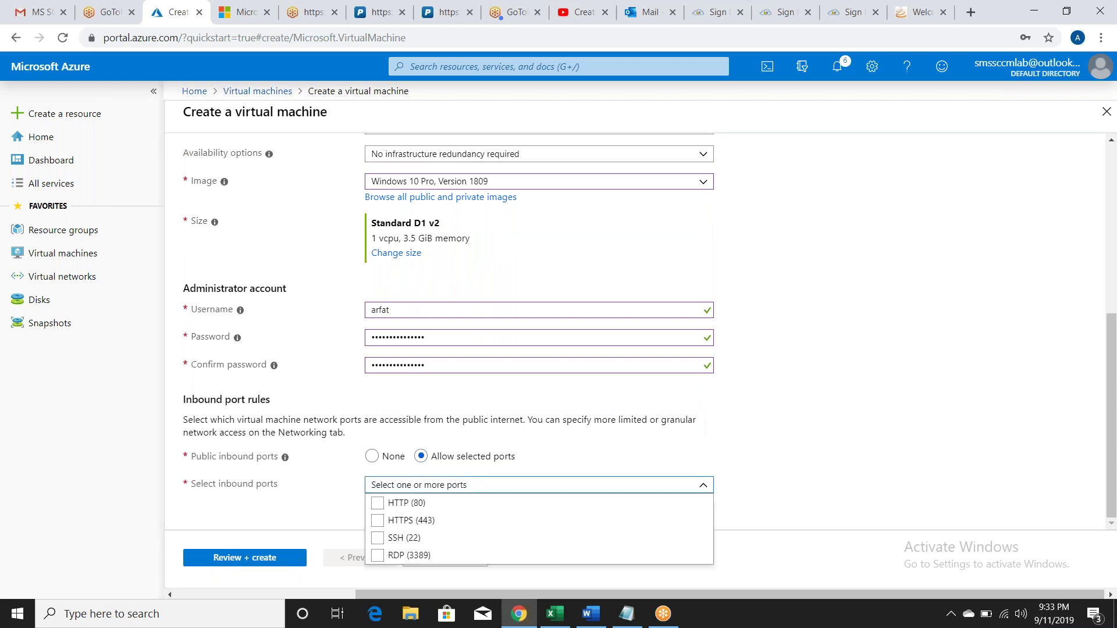
pyautogui.click(441, 557)
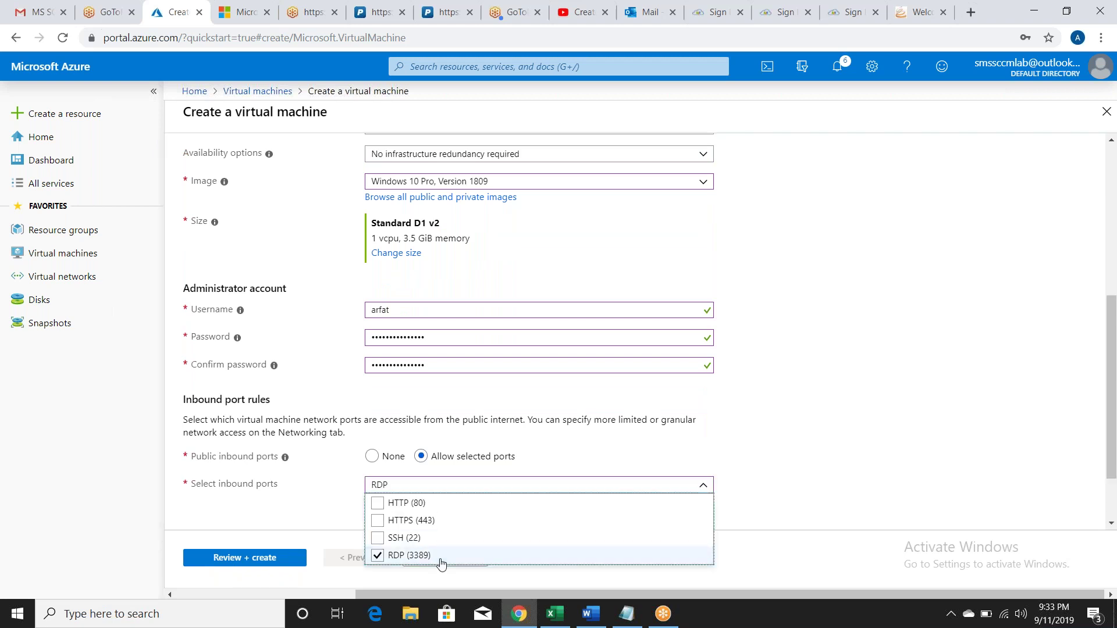
pyautogui.click(245, 559)
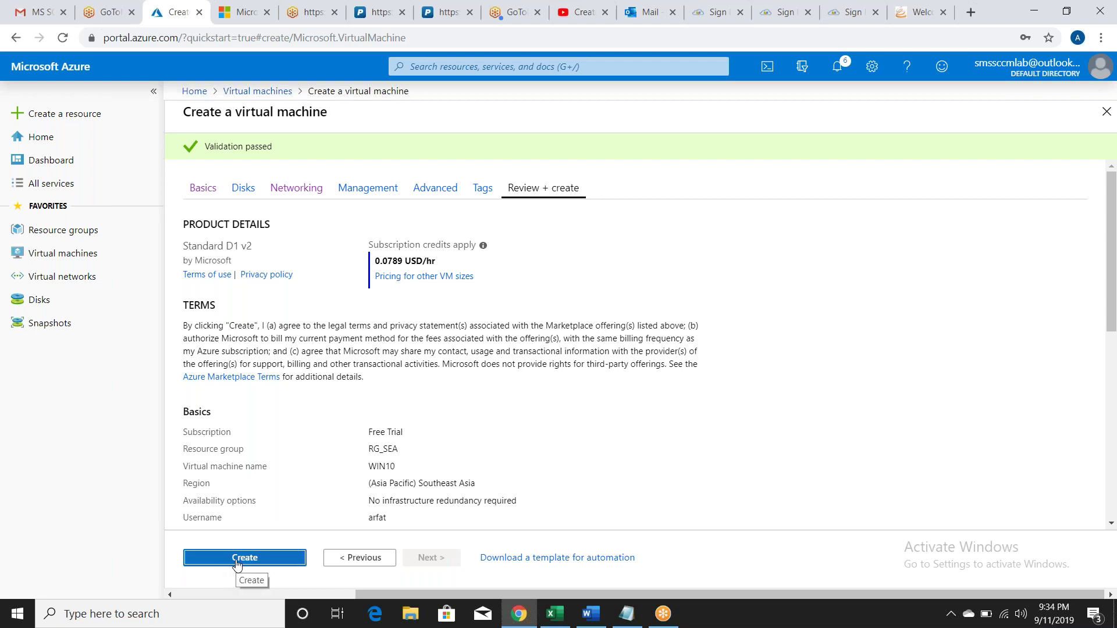
# Step: Create the WIN10 VM in RG_SEA and bring the Notepad task list forward
pyautogui.click(237, 558)
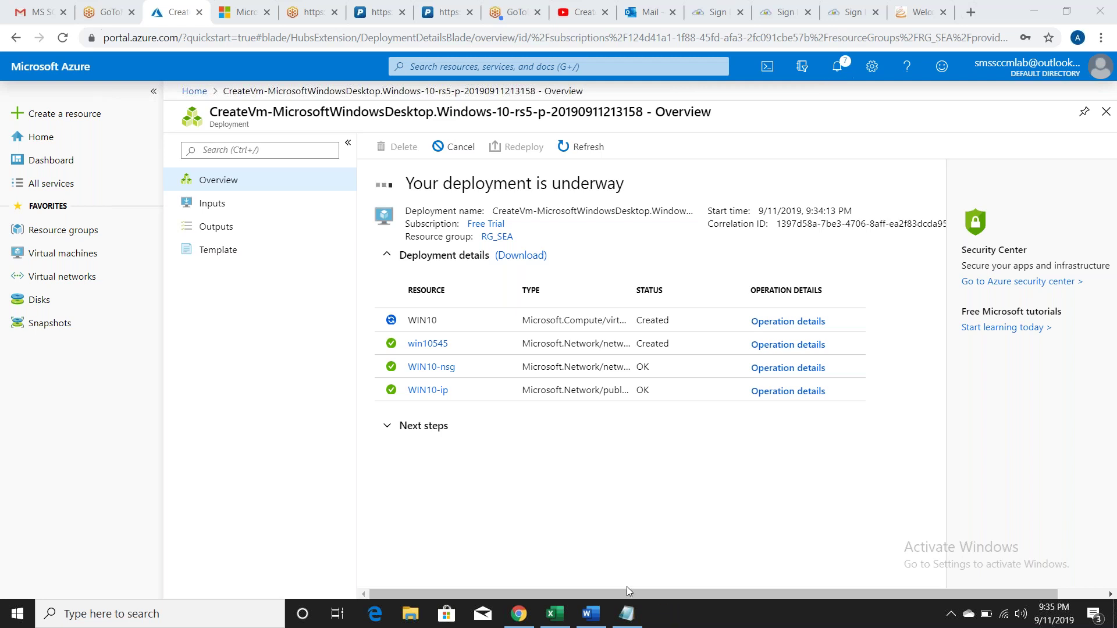
pyautogui.click(628, 614)
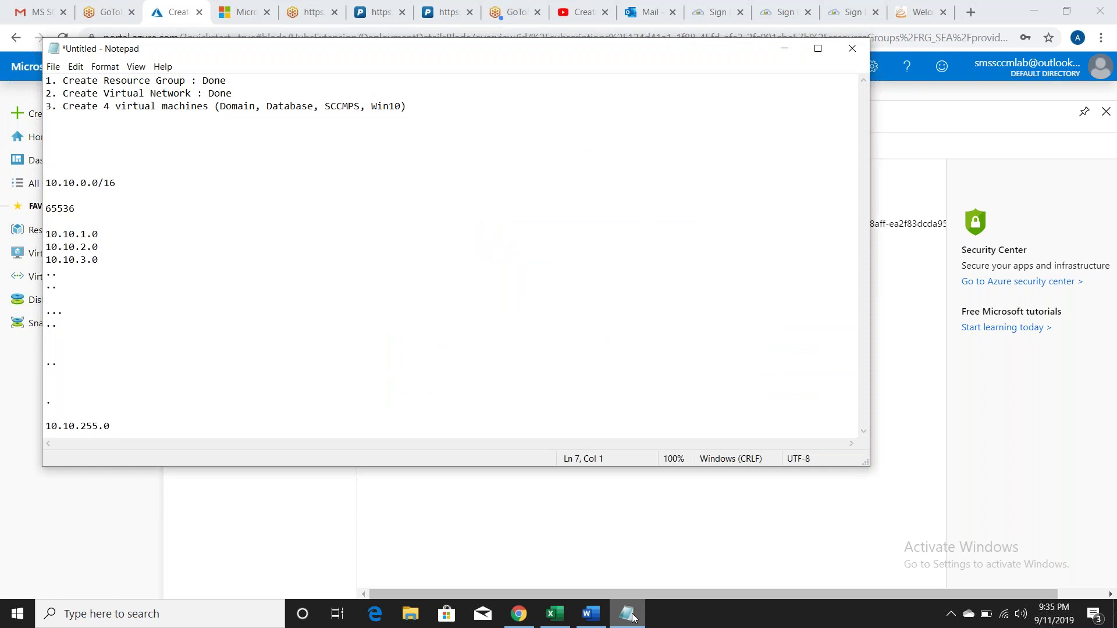
# Step: Mark the VMs task ': Done' and add '4. Download and install Remote Desktop Connection Manager'
pyautogui.click(431, 110)
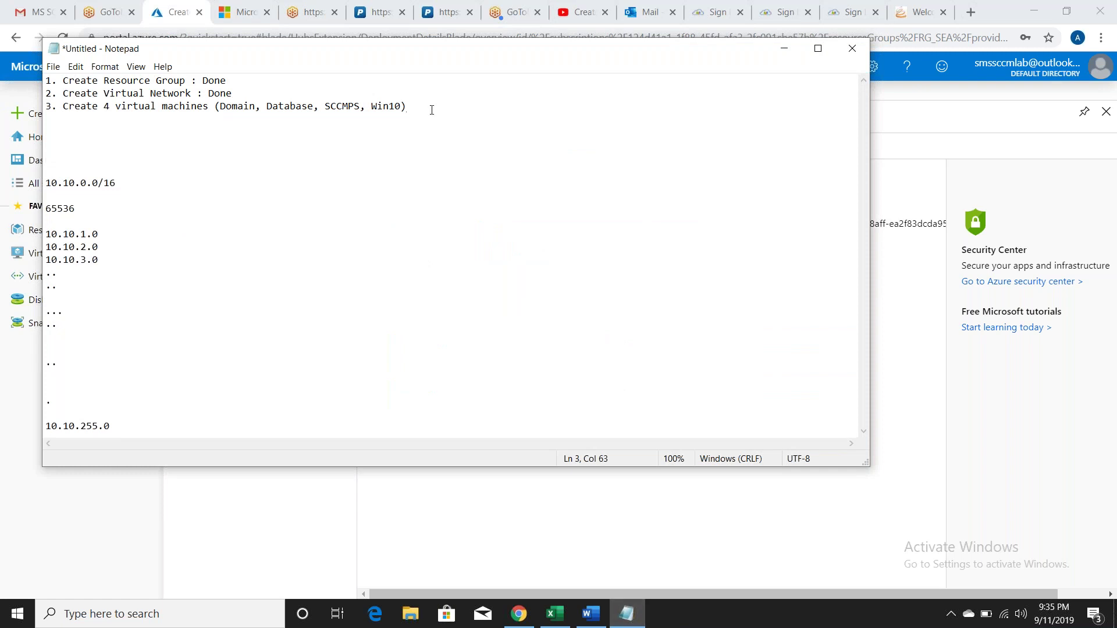
pyautogui.write(': Done')
pyautogui.press('Return')
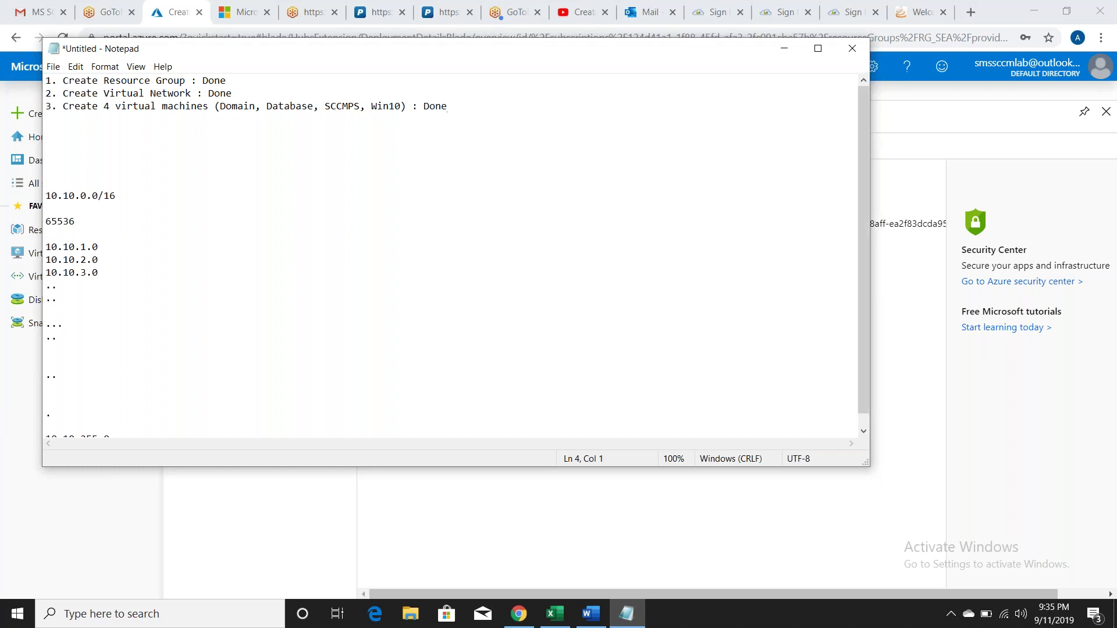
pyautogui.write('4. Download and install Remod')
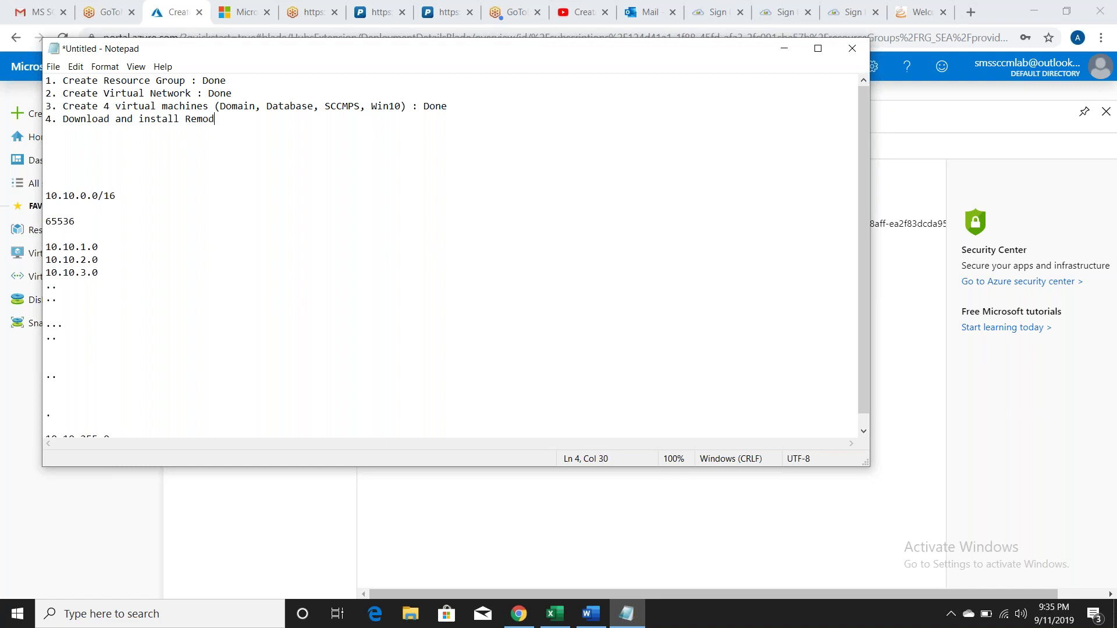
pyautogui.press('BackSpace')
pyautogui.write('te Desktop Connection Manager')
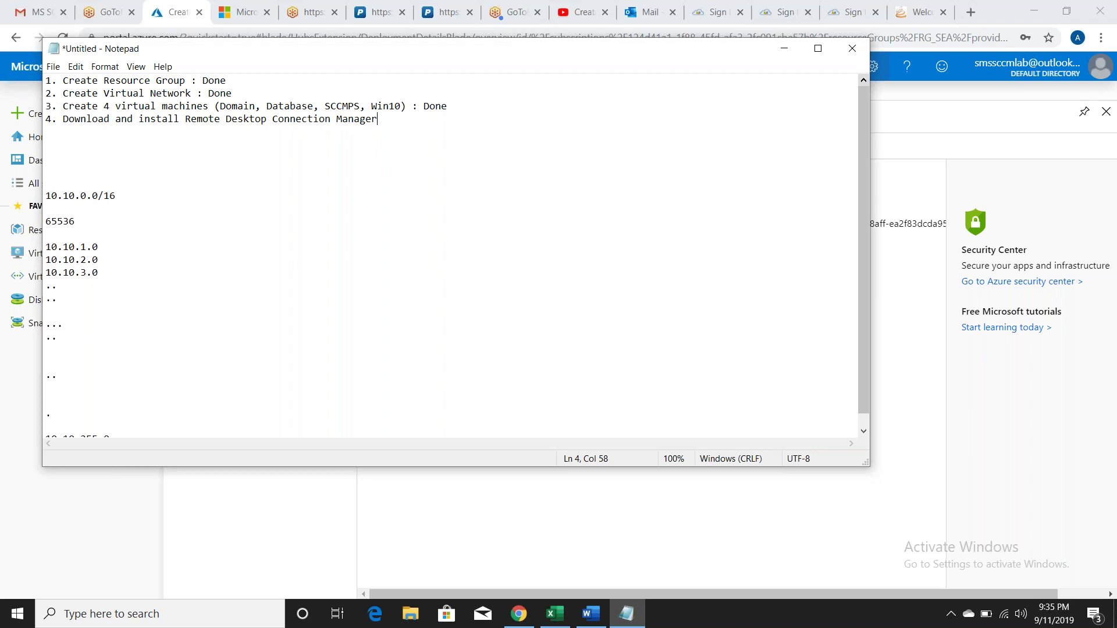
pyautogui.click(970, 12)
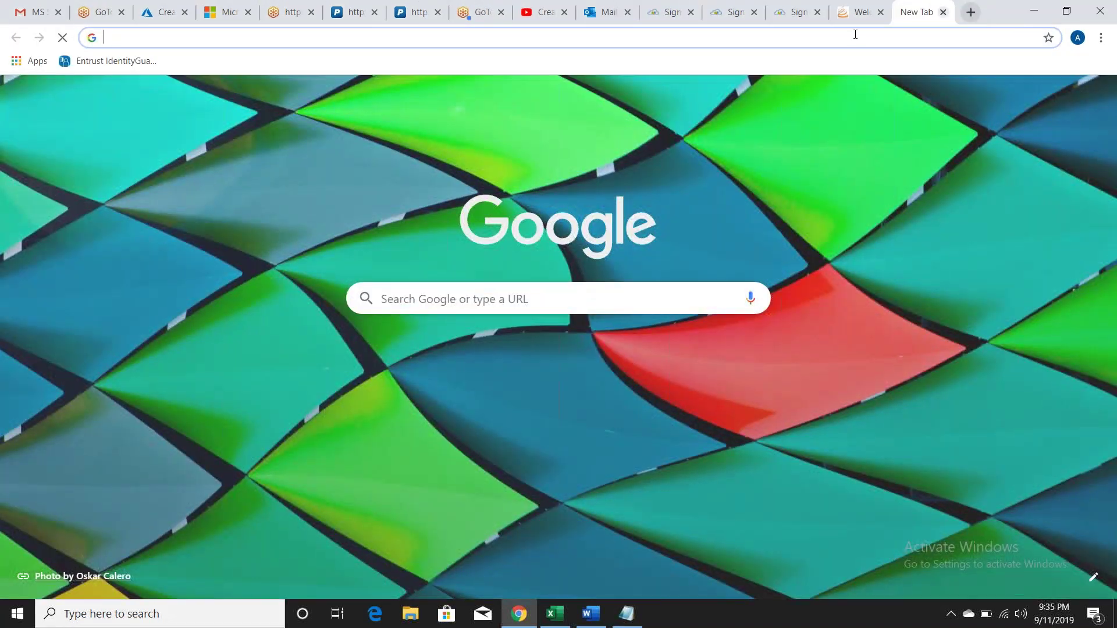
# Step: Search Google for 'download remote desktop connection manager' and open Microsoft's RDCMan 2.7 page
pyautogui.write('d')
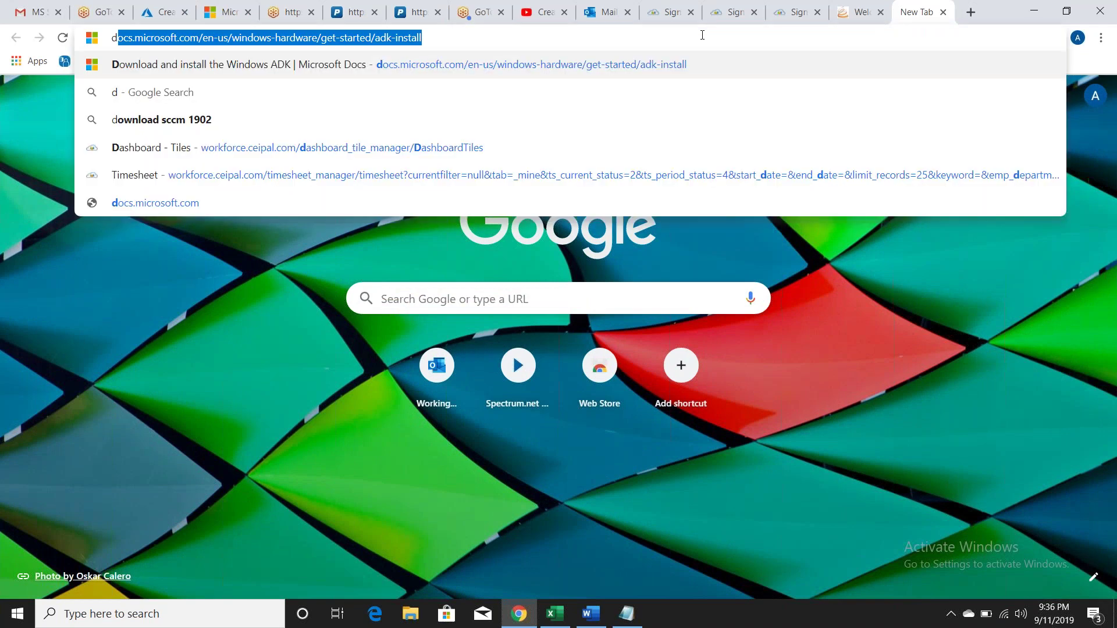
pyautogui.write('ownload remote')
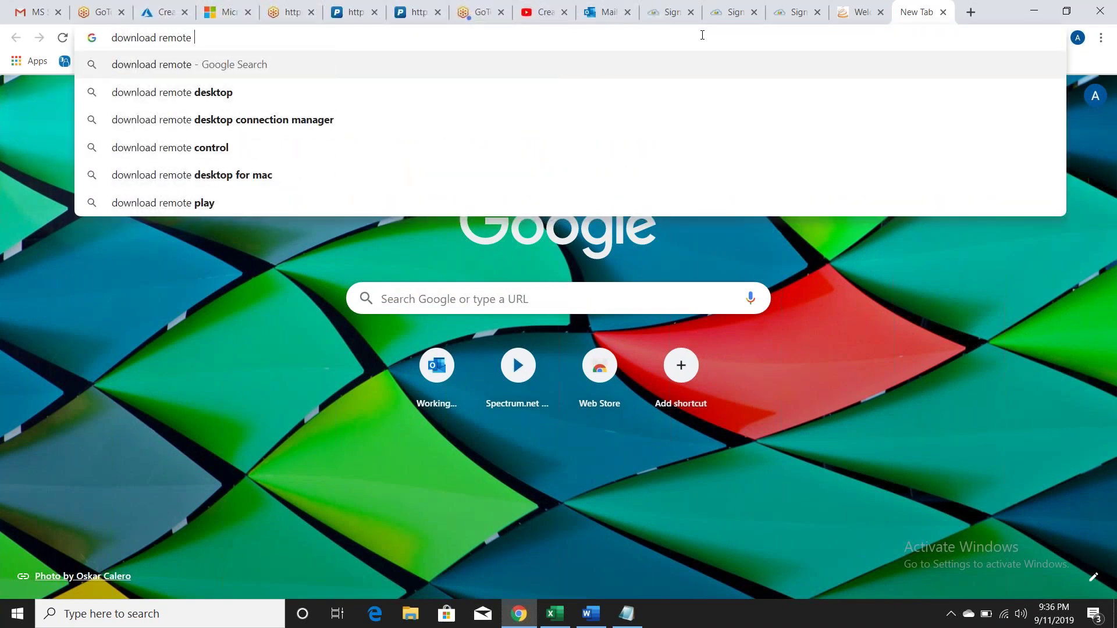
pyautogui.press('Down')
pyautogui.press('Down')
pyautogui.press('Down')
pyautogui.press('Up')
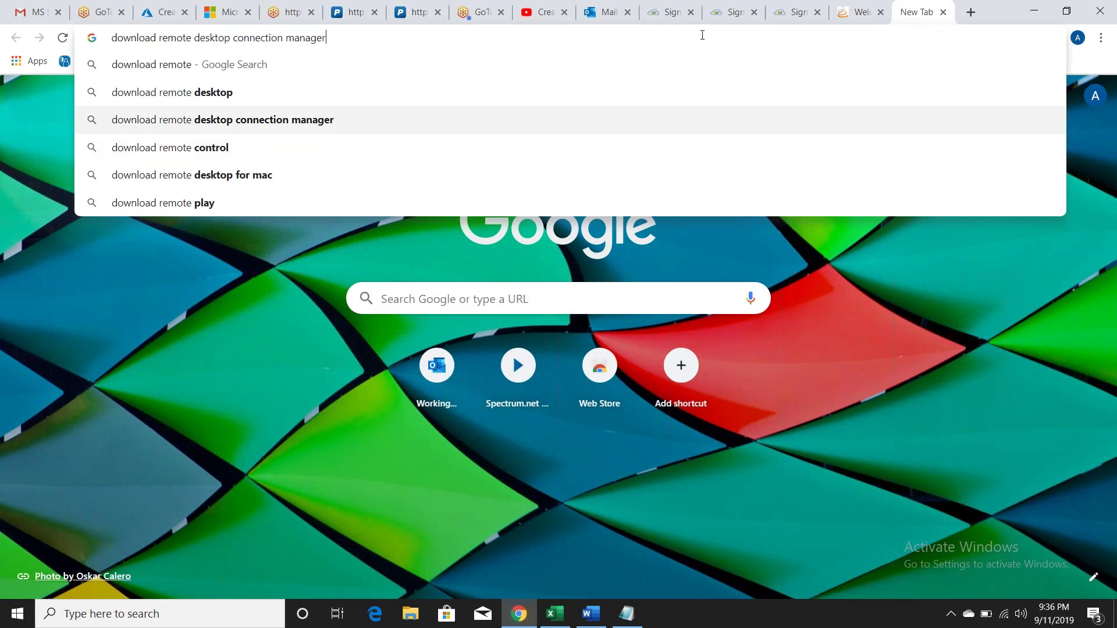
pyautogui.press('Return')
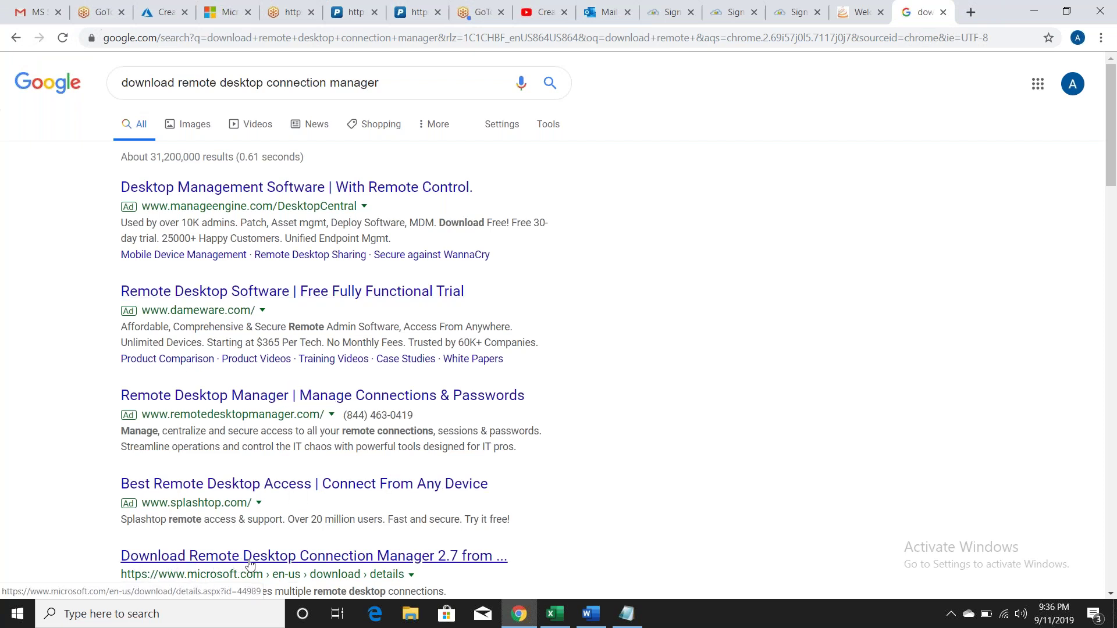
pyautogui.click(284, 559)
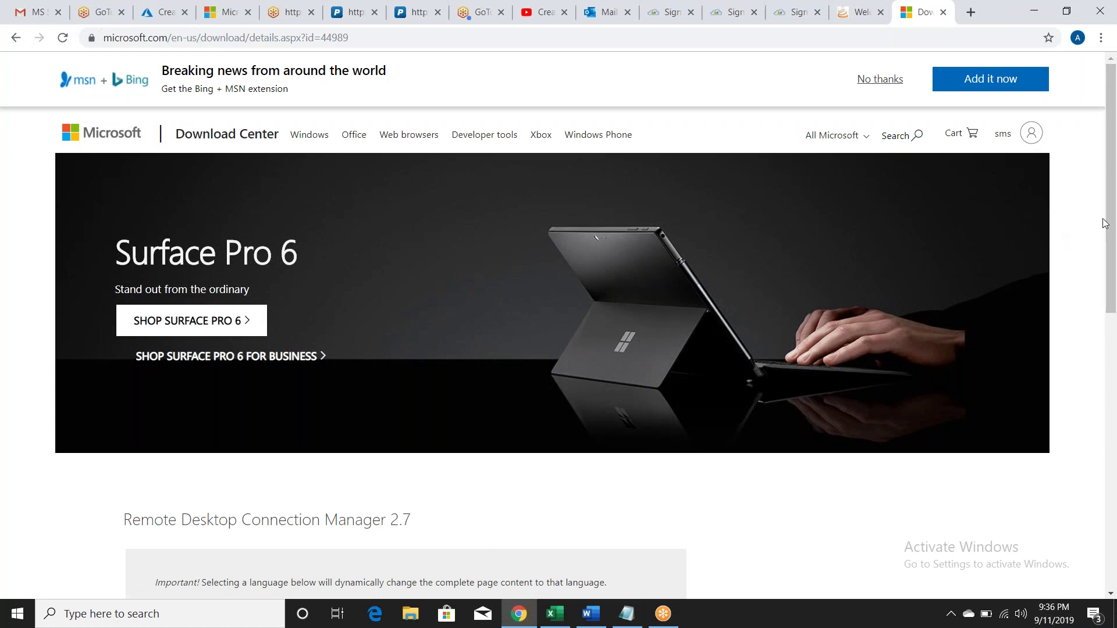
# Step: Download rdcman.msi from the Download Center and launch the installer
pyautogui.scroll(-4, 1106, 247)
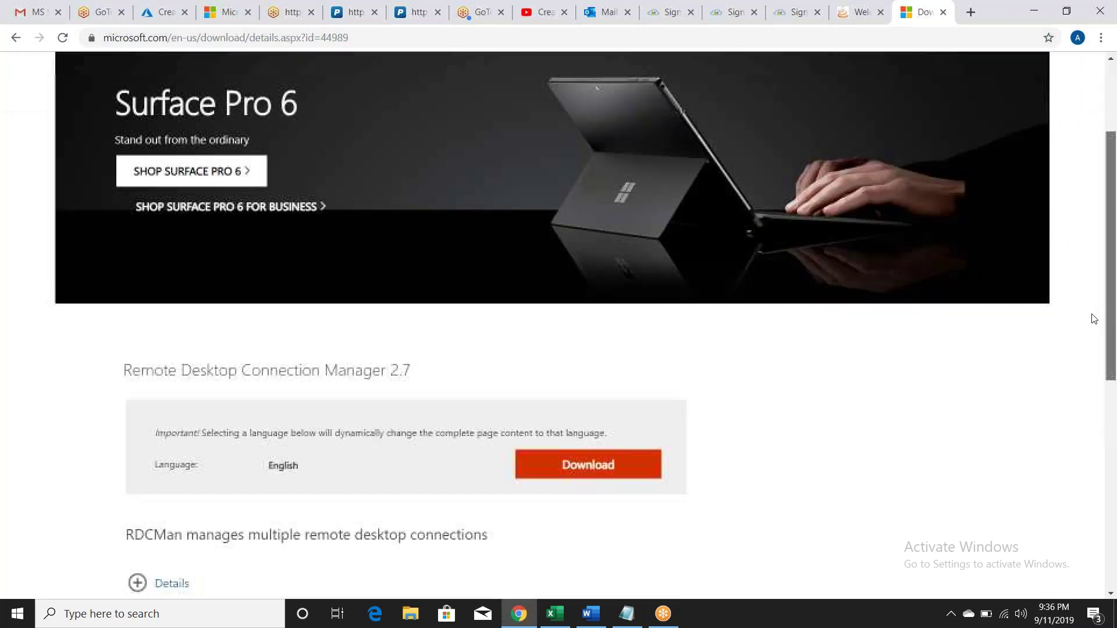
pyautogui.click(560, 386)
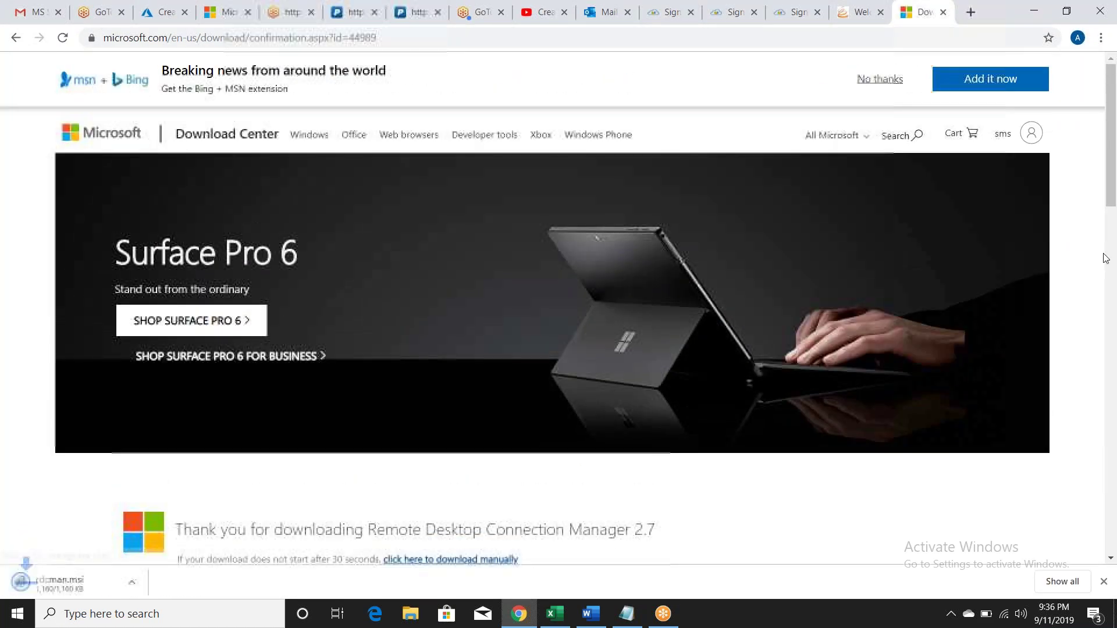
pyautogui.scroll(-4, 1108, 248)
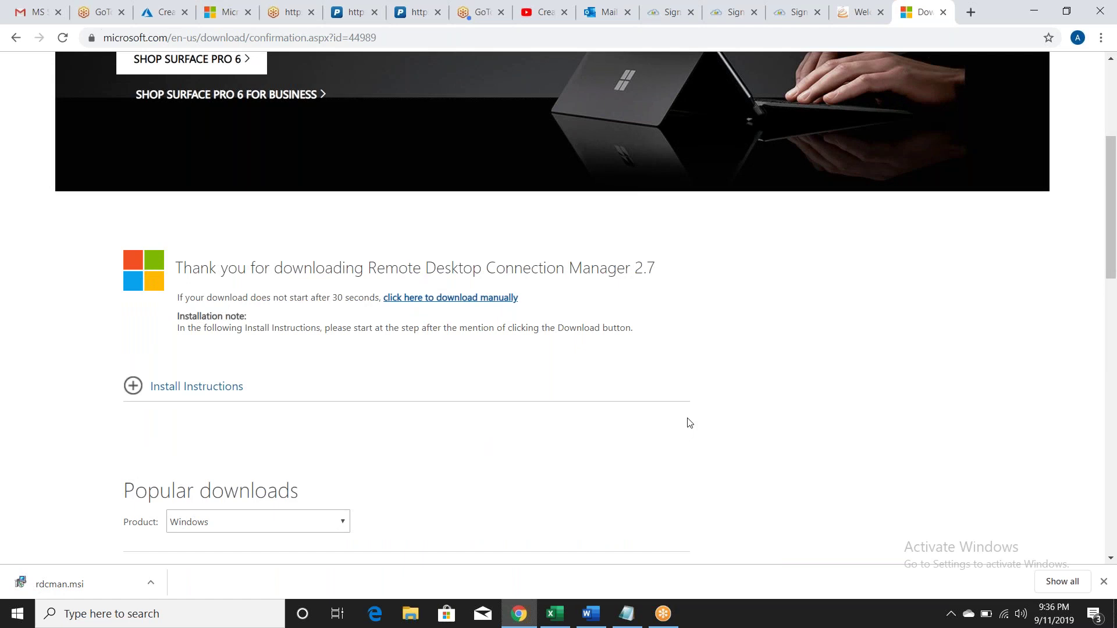
pyautogui.click(80, 584)
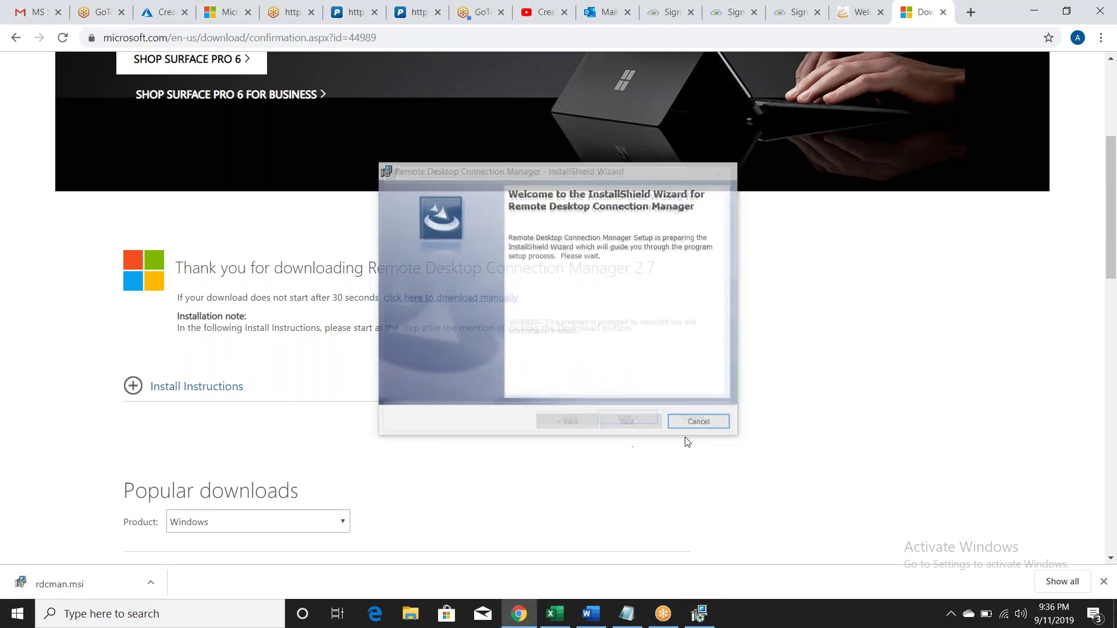
# Step: Accept the RDCMan licence terms and return to the install folder page
pyautogui.click(626, 427)
pyautogui.click(626, 423)
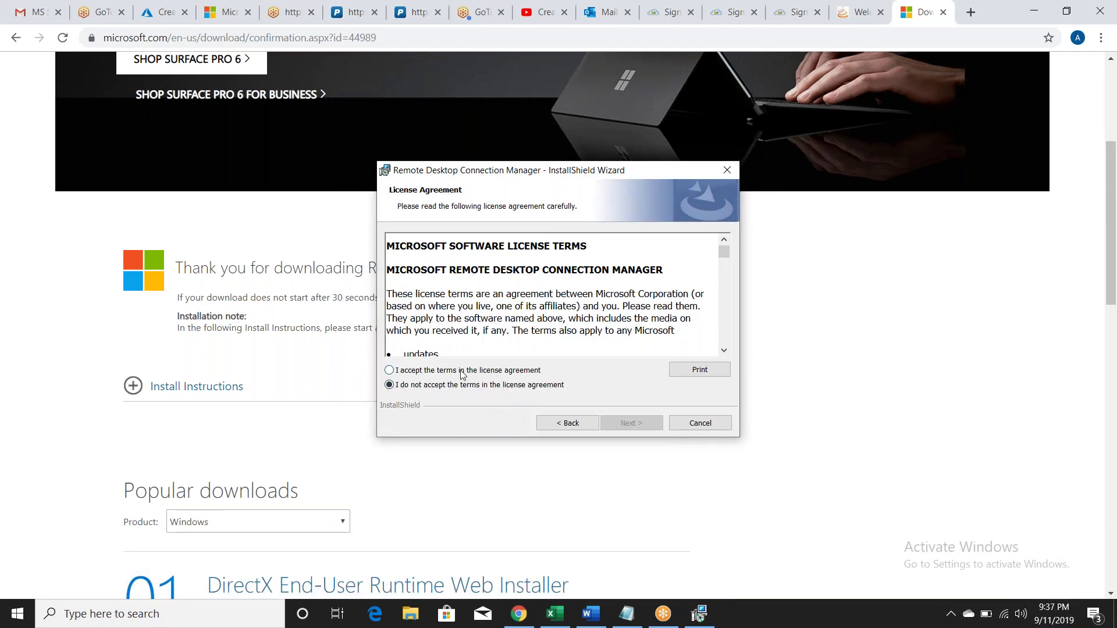
pyautogui.click(389, 370)
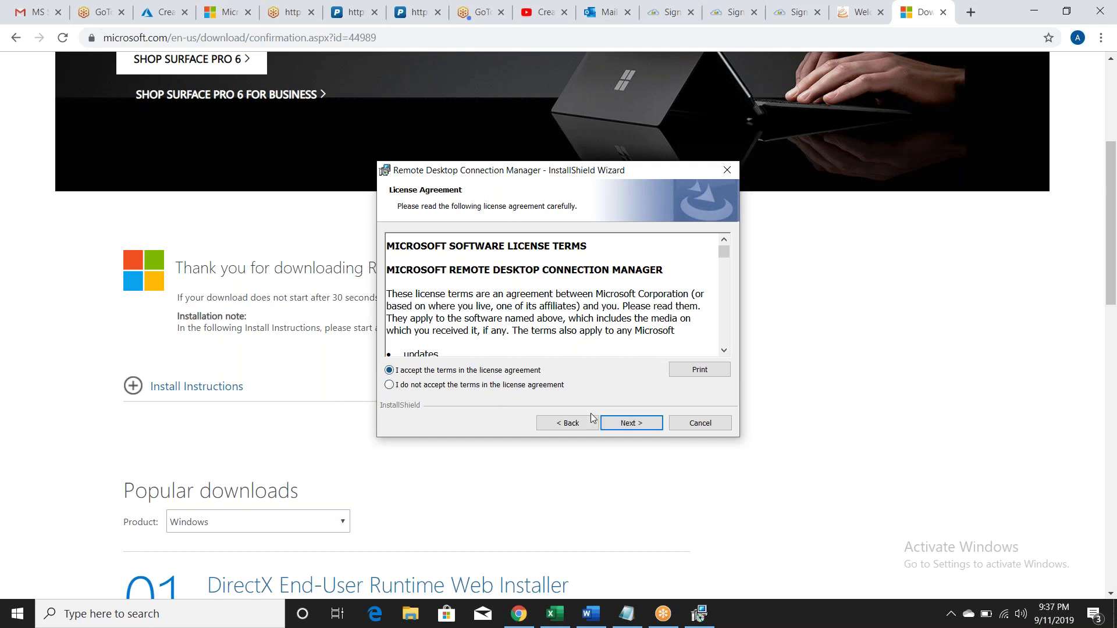
pyautogui.click(631, 424)
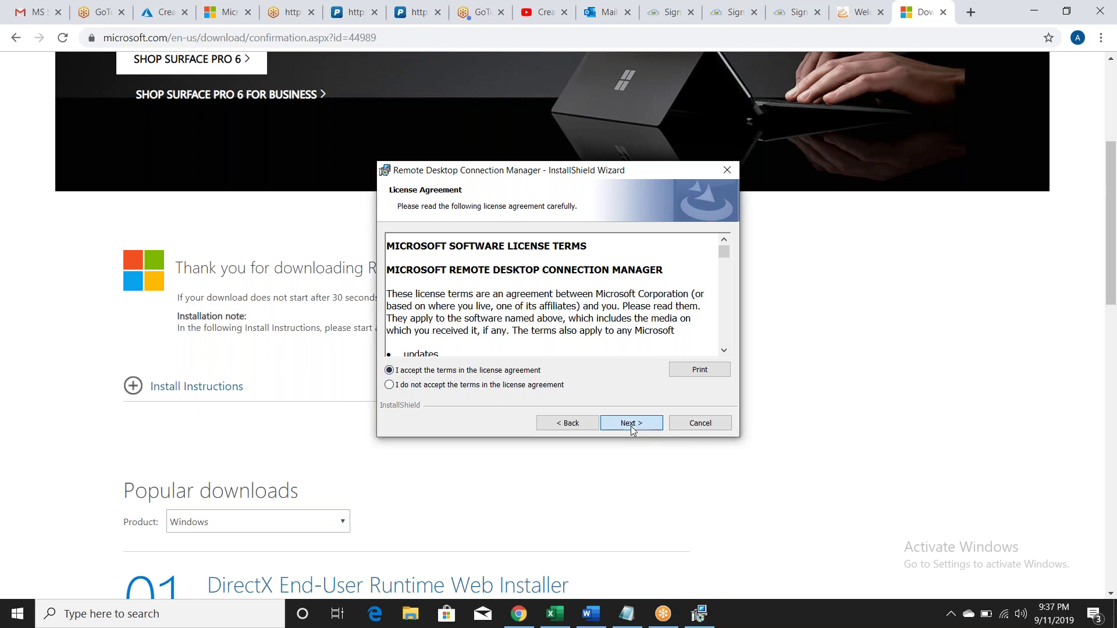
pyautogui.click(632, 423)
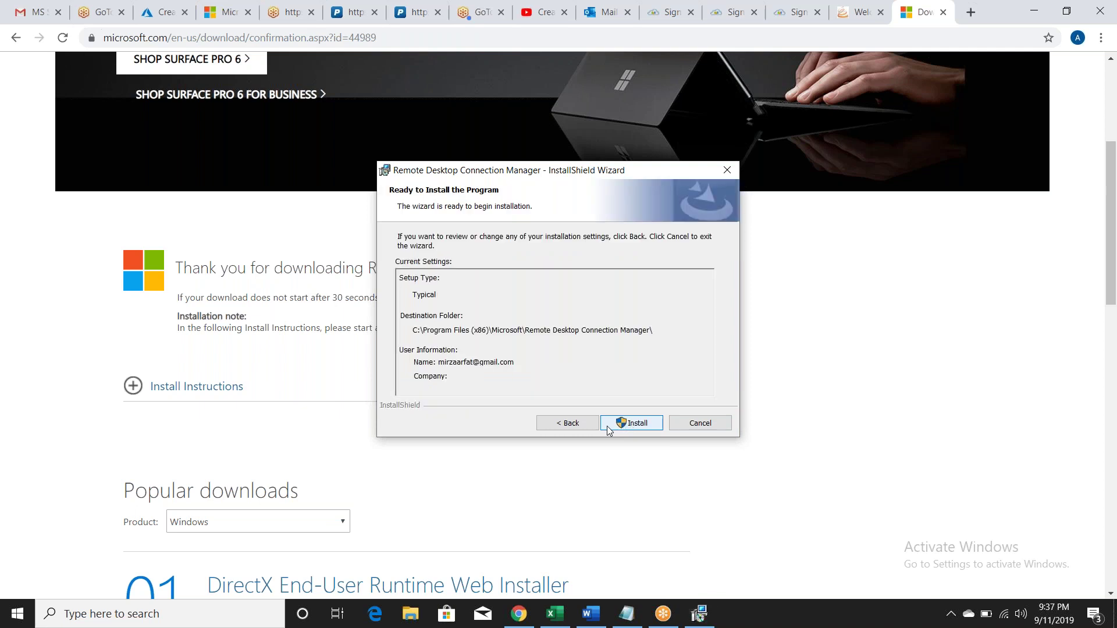
pyautogui.click(568, 424)
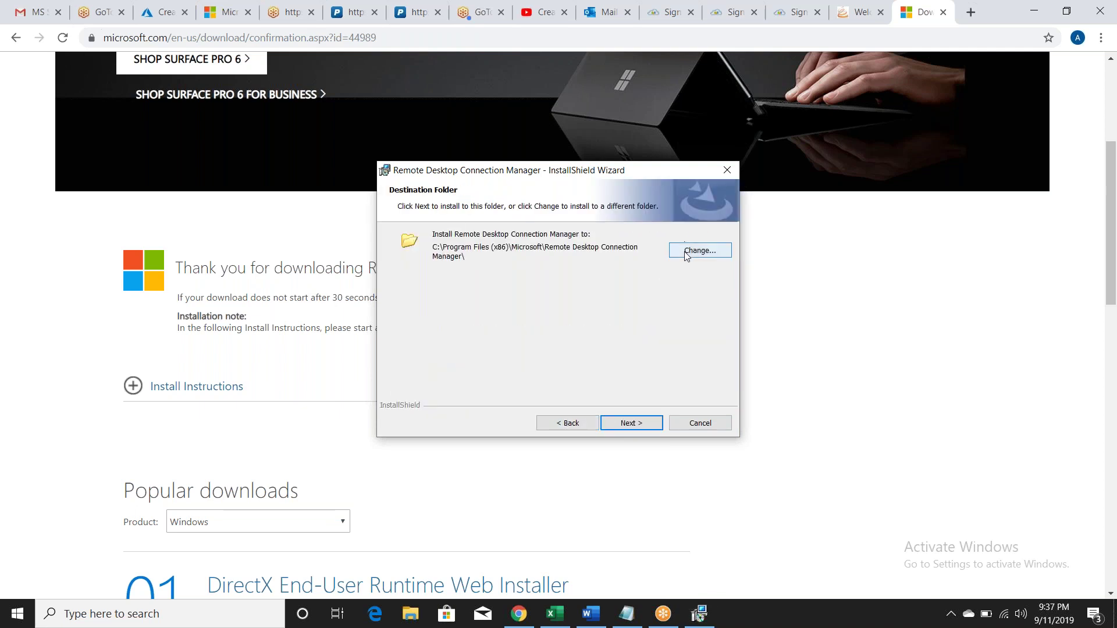
# Step: Change the install folder to D:\Program Files (x86)\Microsoft
pyautogui.click(686, 252)
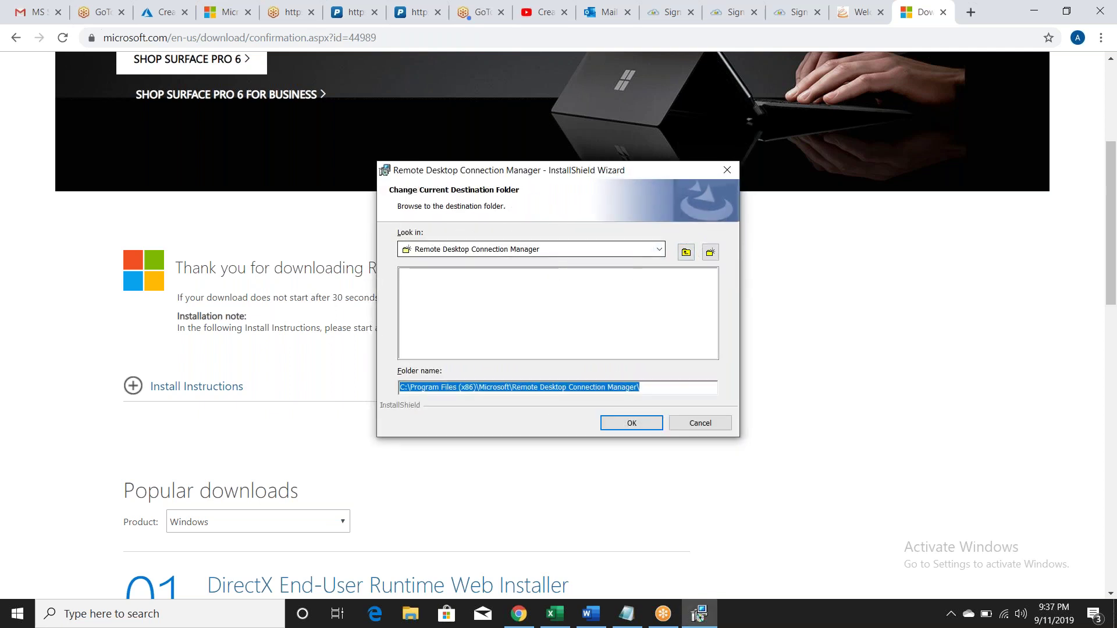
pyautogui.click(650, 387)
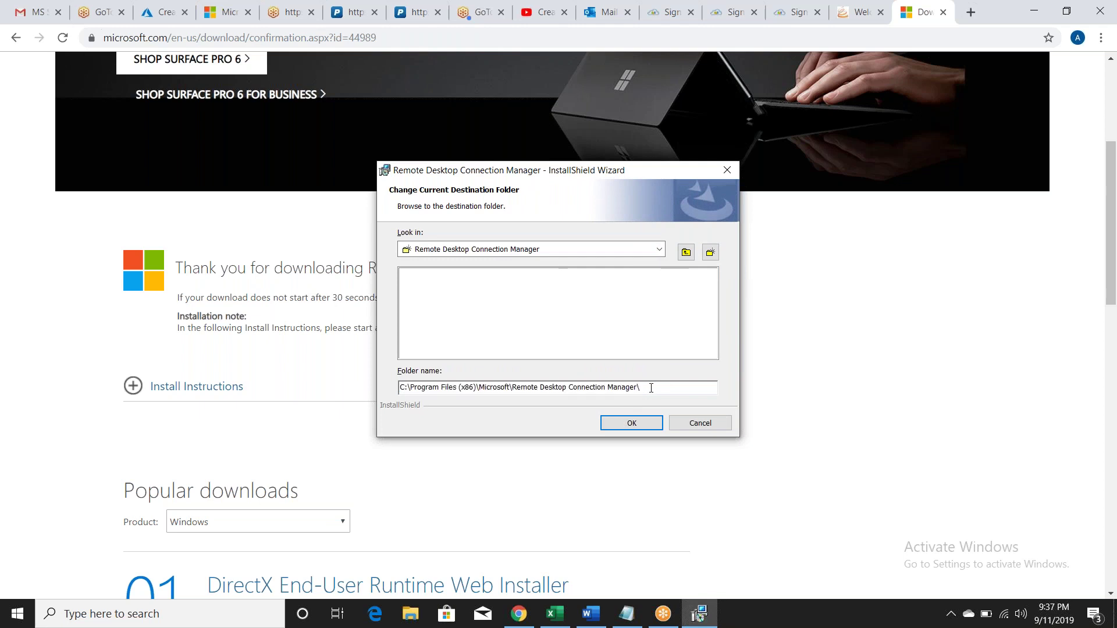
pyautogui.press('Left')
pyautogui.press('Left')
pyautogui.press('Left')
pyautogui.press('Left')
pyautogui.press('Left')
pyautogui.press('Left')
pyautogui.press('Left')
pyautogui.press('Left')
pyautogui.press('Left')
pyautogui.press('Left')
pyautogui.press('Left')
pyautogui.press('Left')
pyautogui.press('Left')
pyautogui.press('Left')
pyautogui.press('Left')
pyautogui.press('Left')
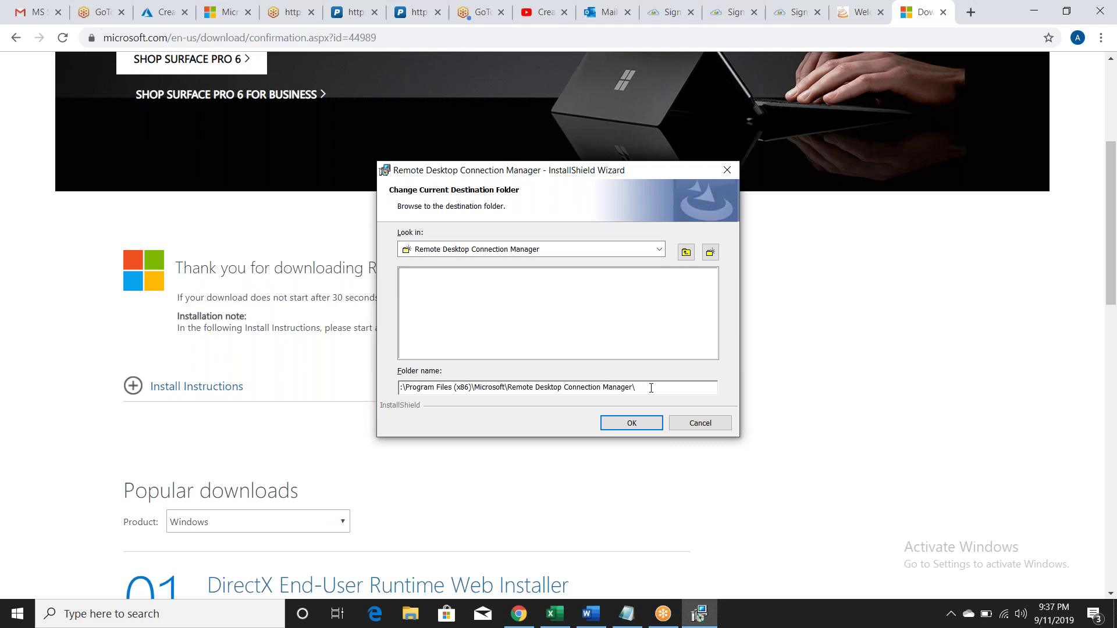
pyautogui.write('d')
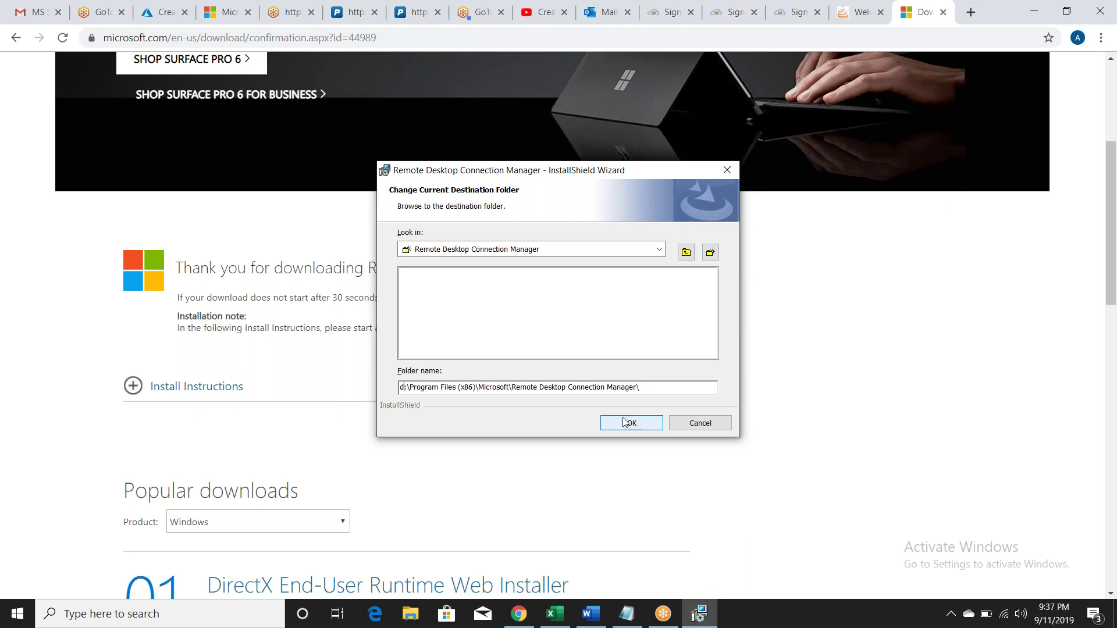
pyautogui.press('BackSpace')
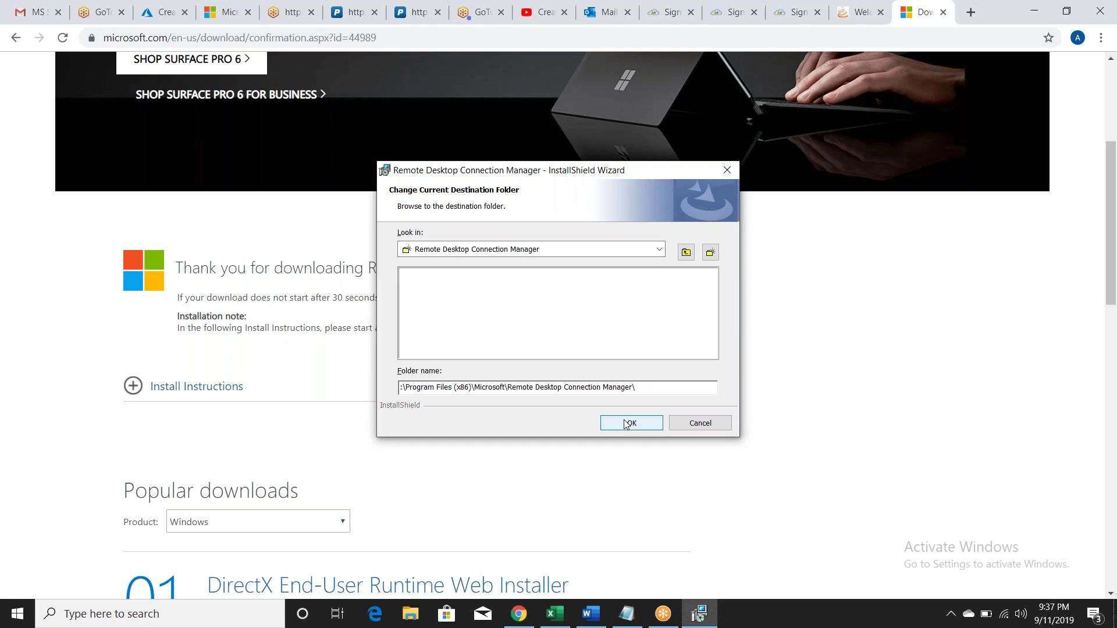
pyautogui.write('D')
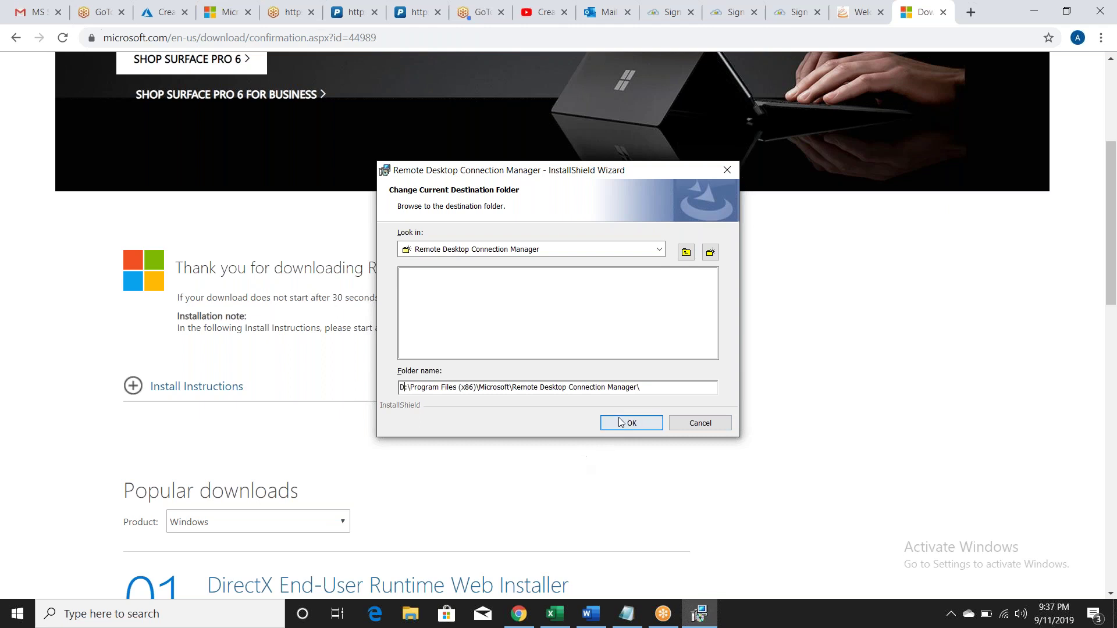
pyautogui.click(628, 423)
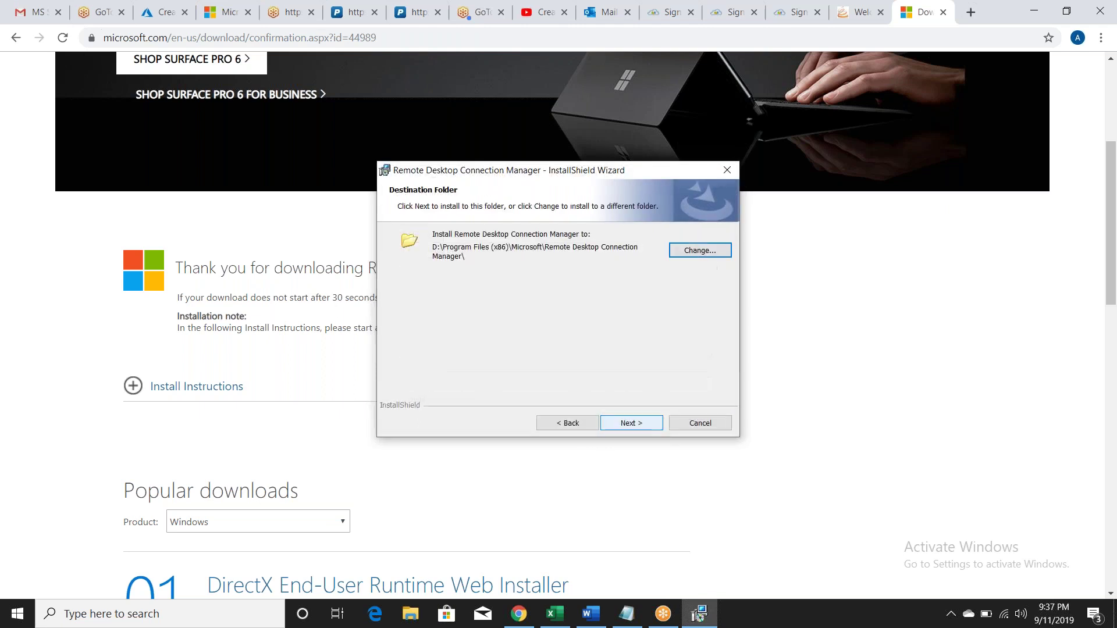
# Step: Install Remote Desktop Connection Manager, close the wizard, and search Windows for 'remote'
pyautogui.click(630, 423)
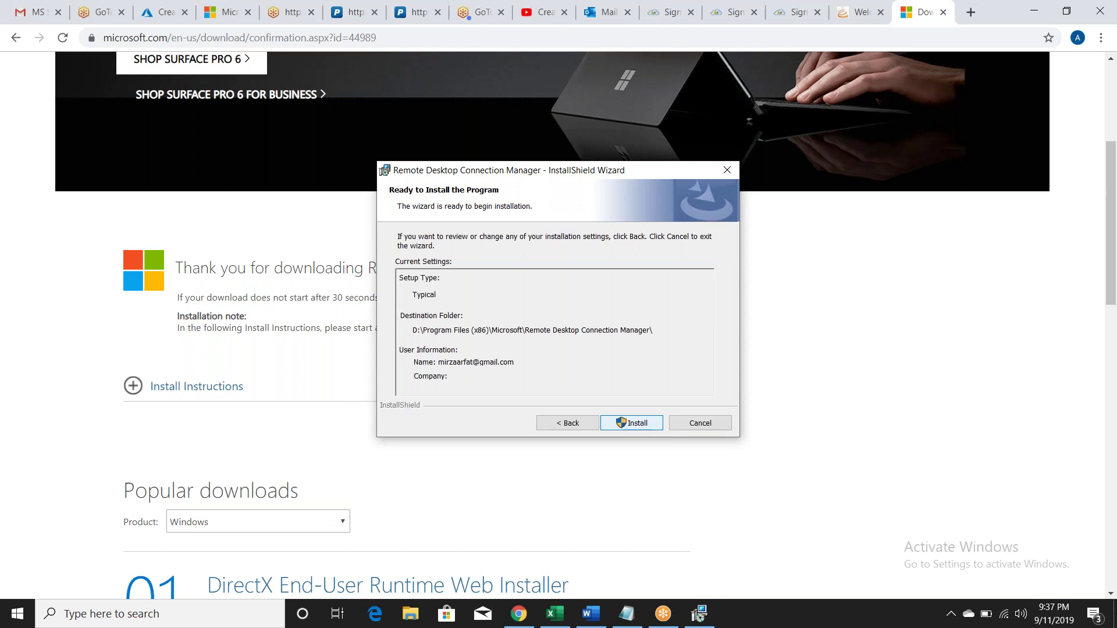
pyautogui.click(631, 423)
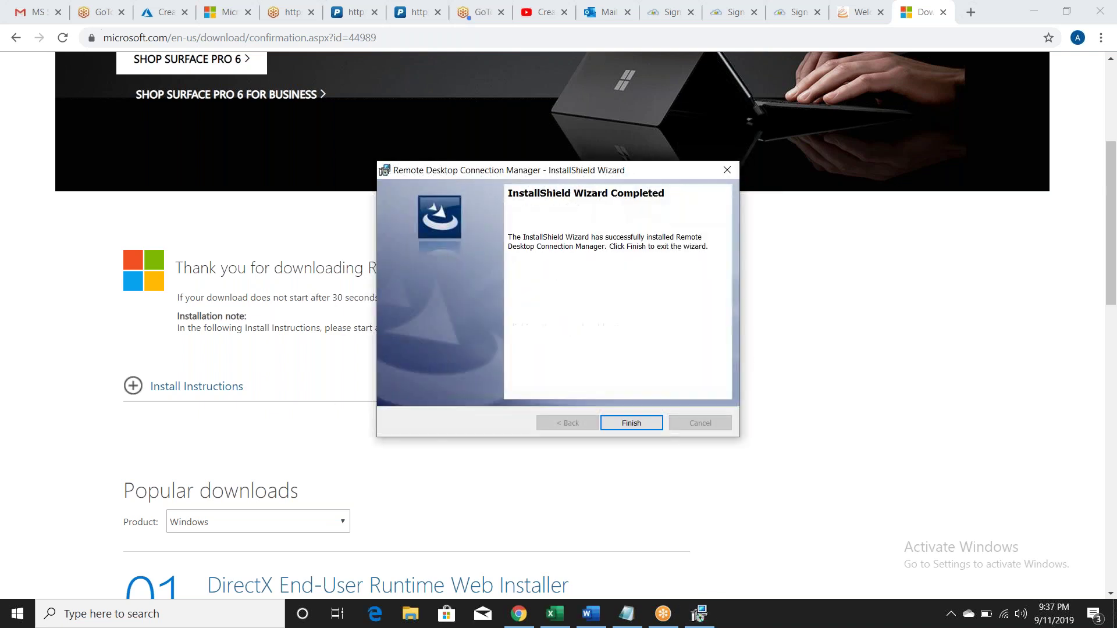
pyautogui.click(648, 423)
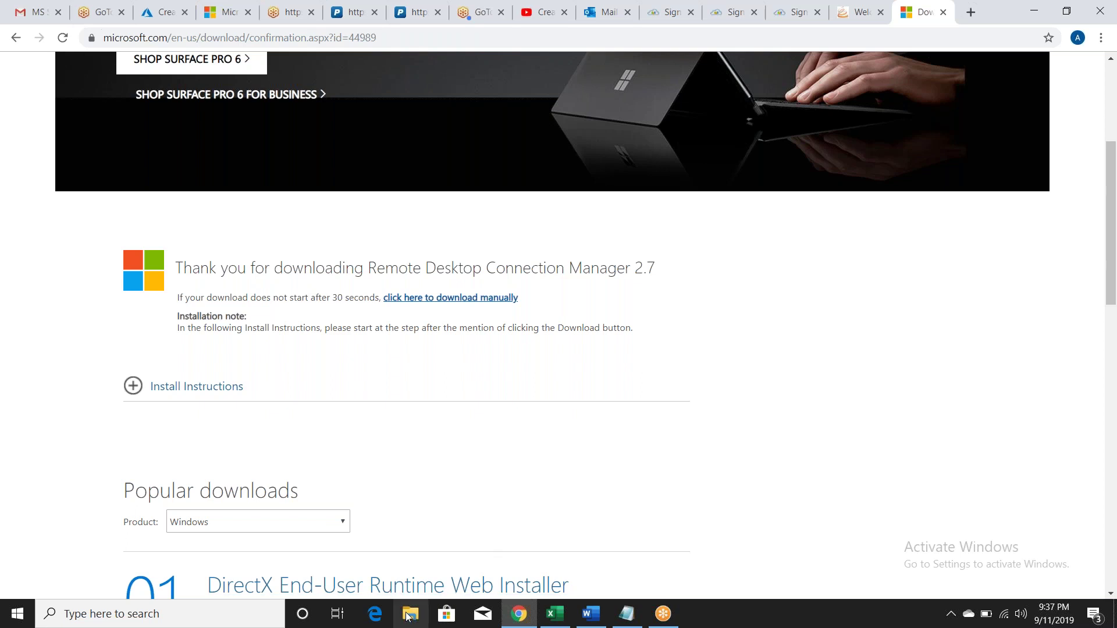
pyautogui.click(221, 618)
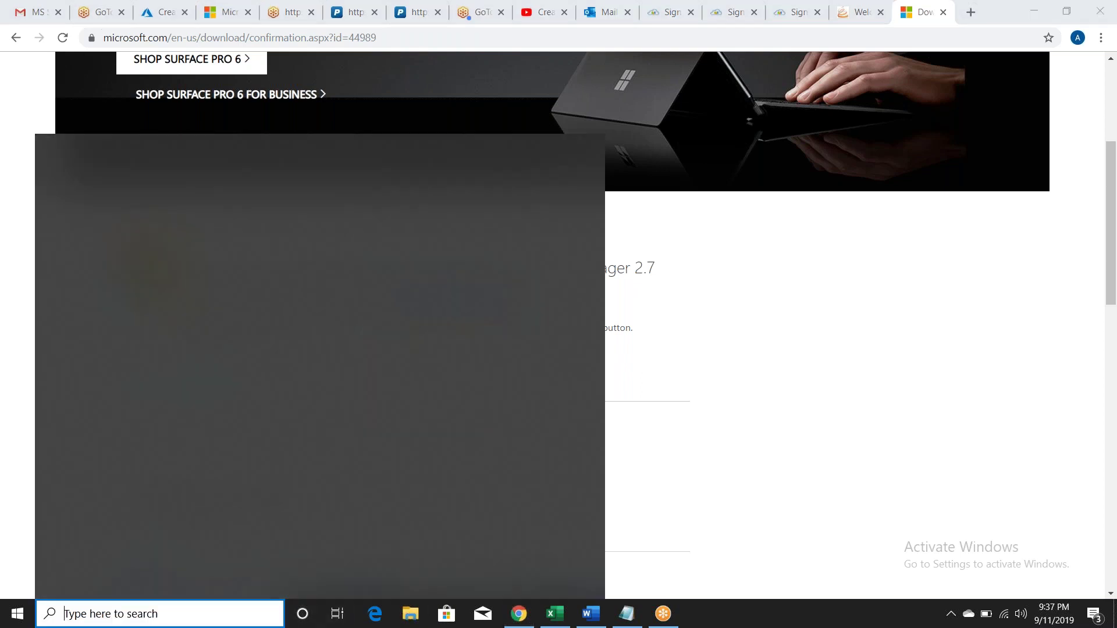
pyautogui.write('remo')
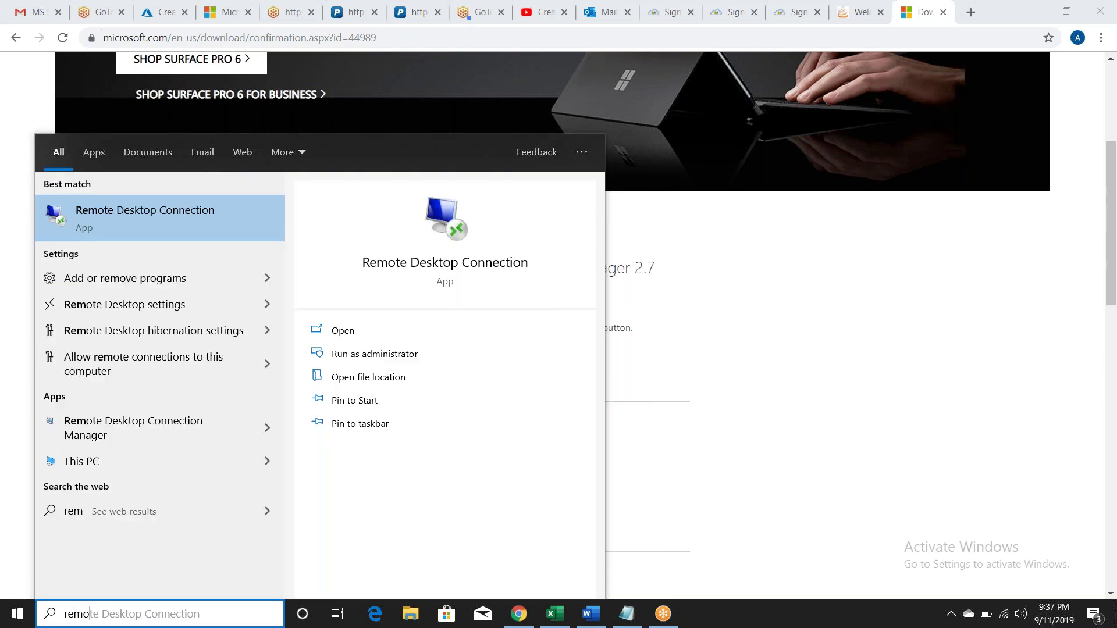
pyautogui.write('te')
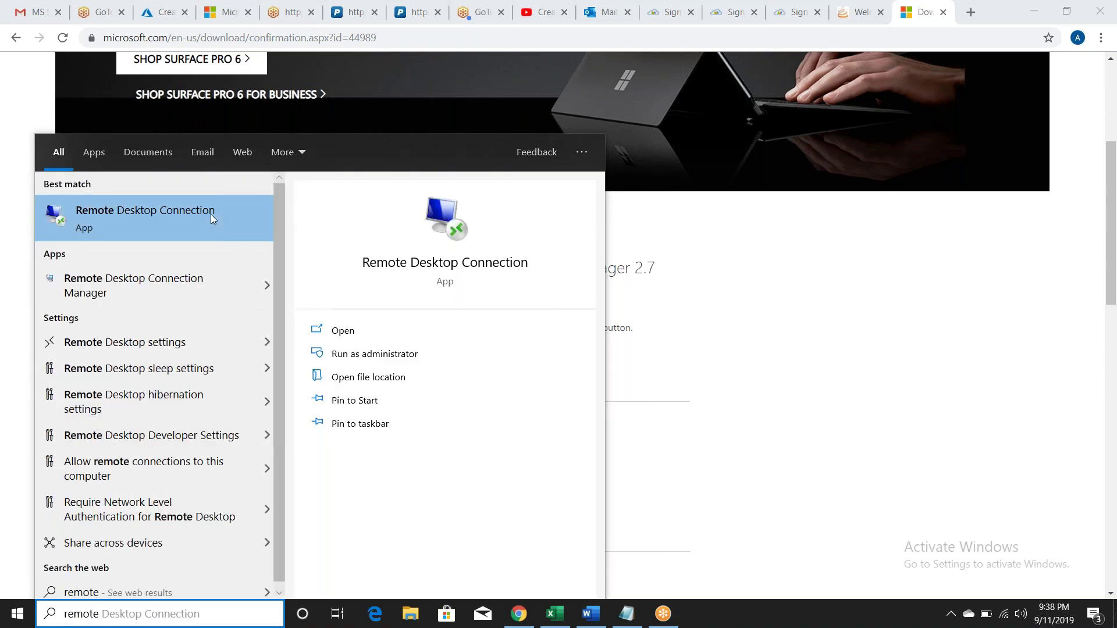
# Step: Launch Remote Desktop Connection Manager, pin it to the taskbar, and open its empty v2.7 window
pyautogui.click(171, 279)
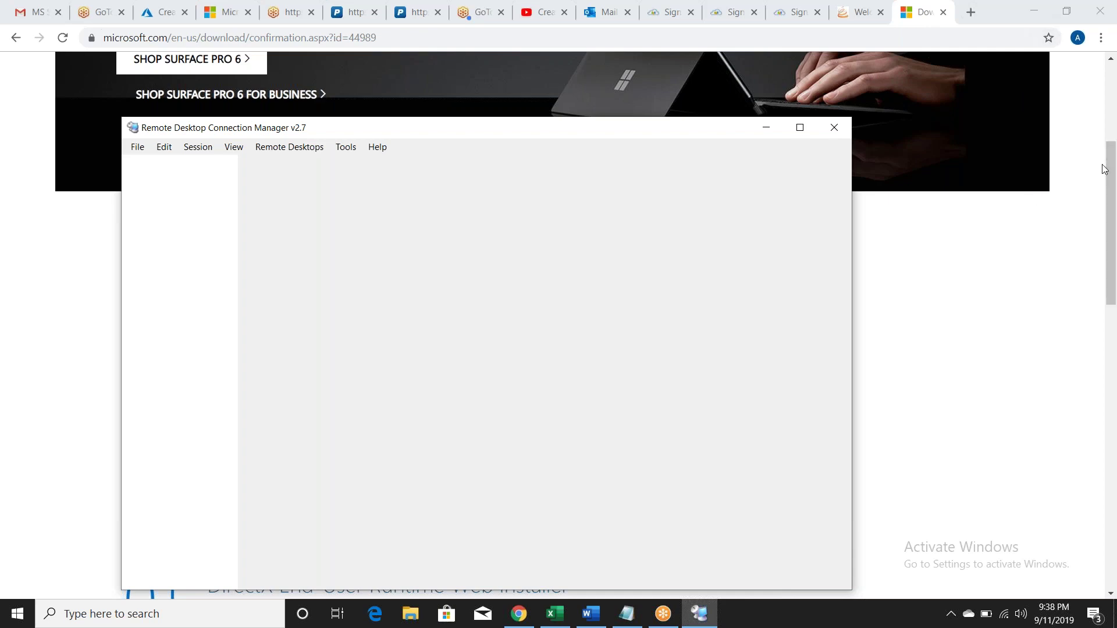
pyautogui.click(1115, 180)
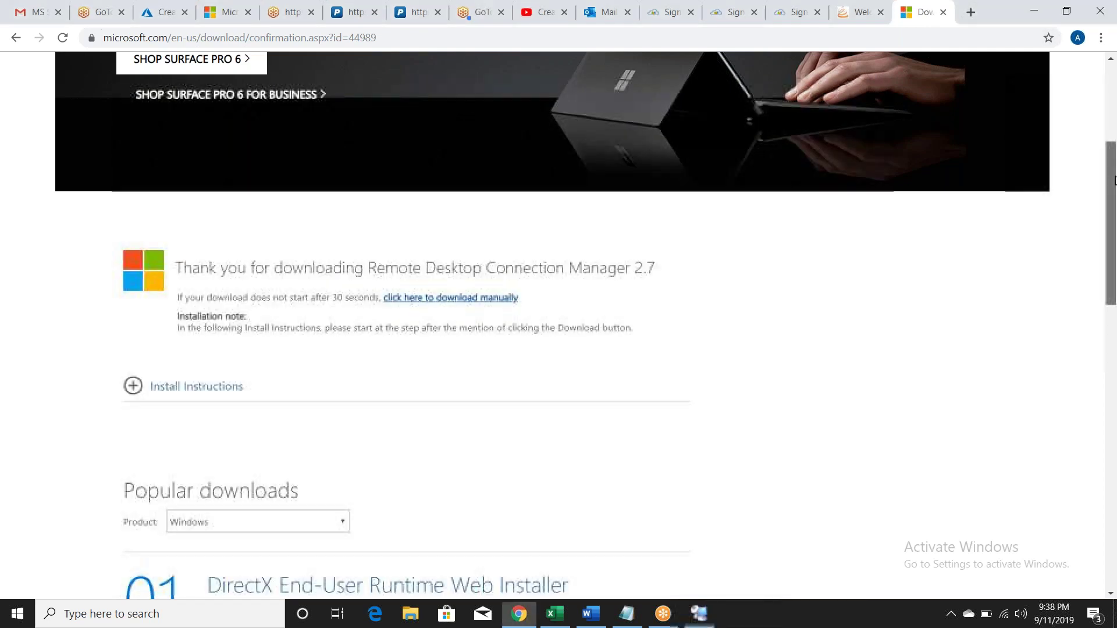
pyautogui.moveTo(1115, 180); pyautogui.dragTo(1097, 221)
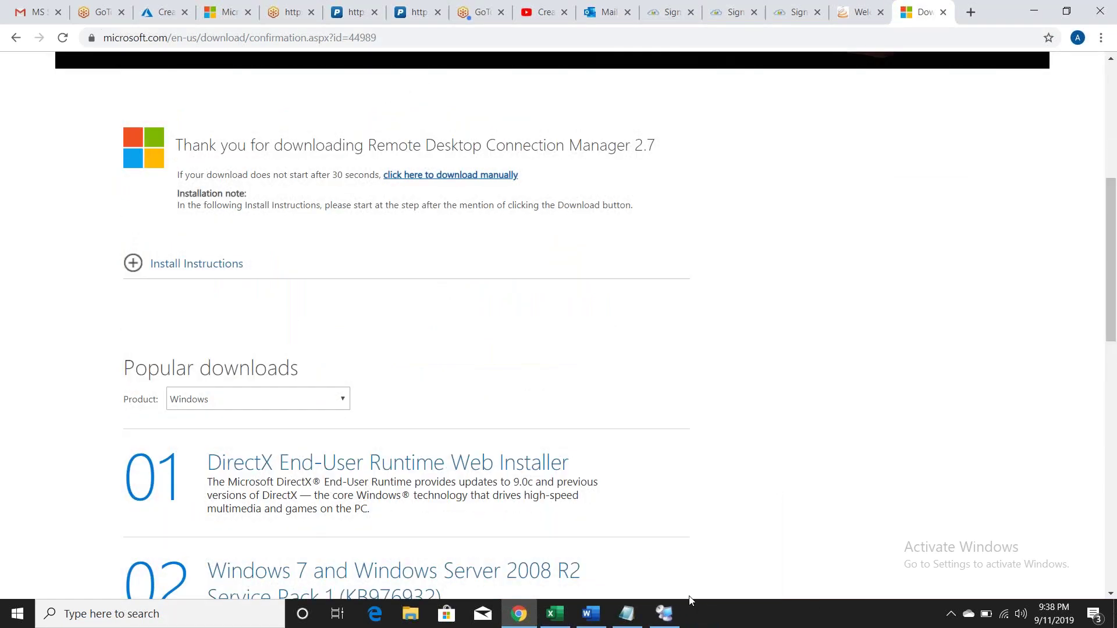
pyautogui.click(662, 618)
pyautogui.rightClick(663, 621)
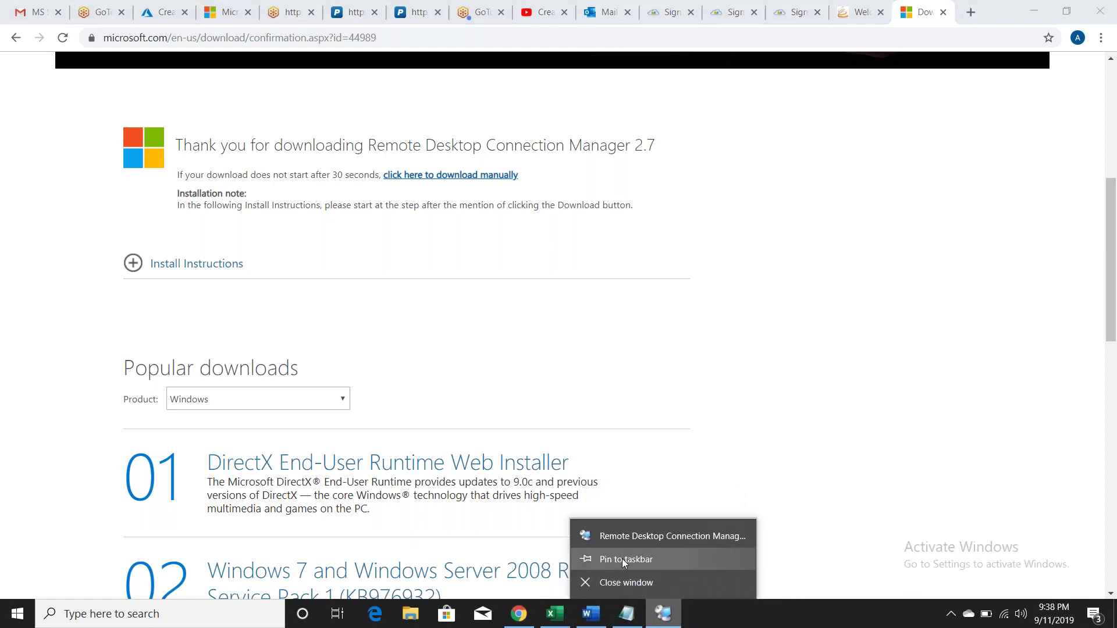
pyautogui.click(657, 558)
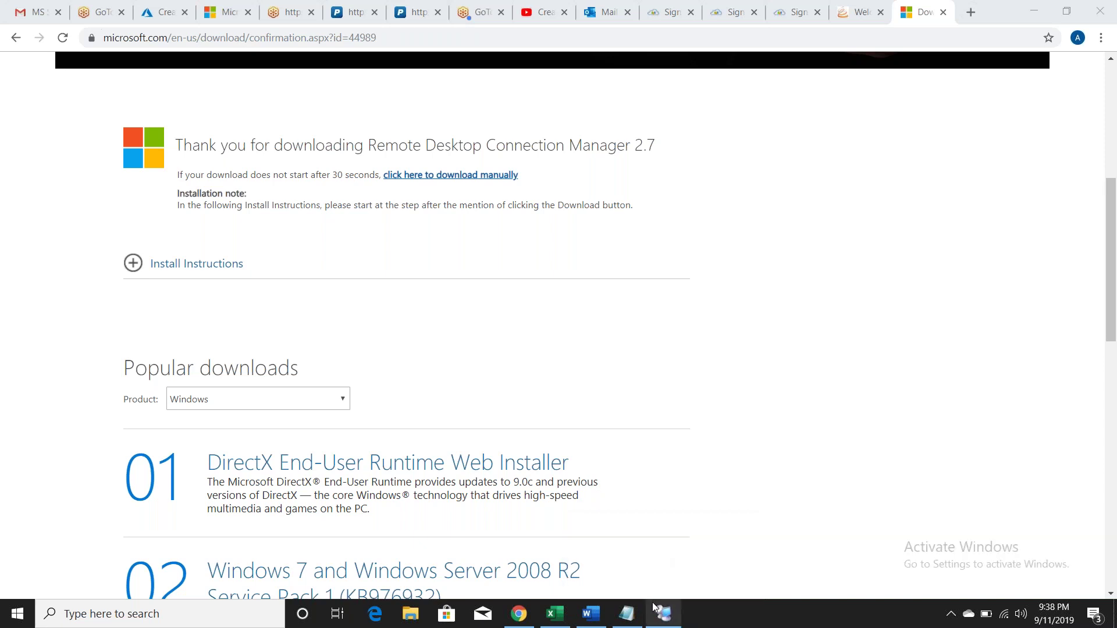
pyautogui.moveTo(669, 621)
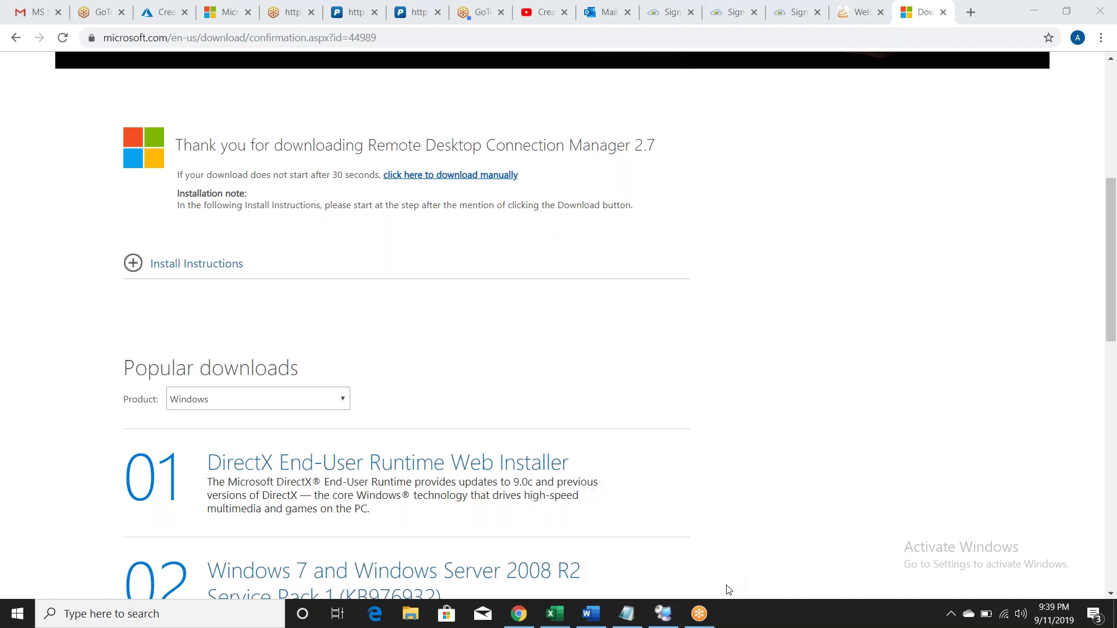
pyautogui.click(663, 614)
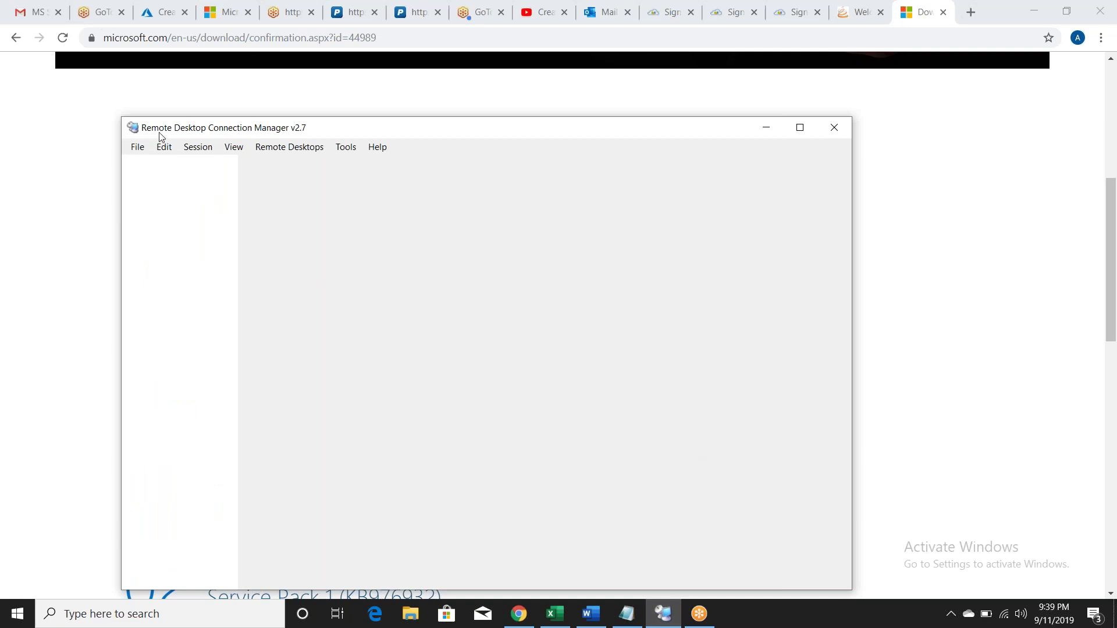
# Step: Create and save a new RDCMan group file named SCCMLAB via File > New
pyautogui.click(138, 149)
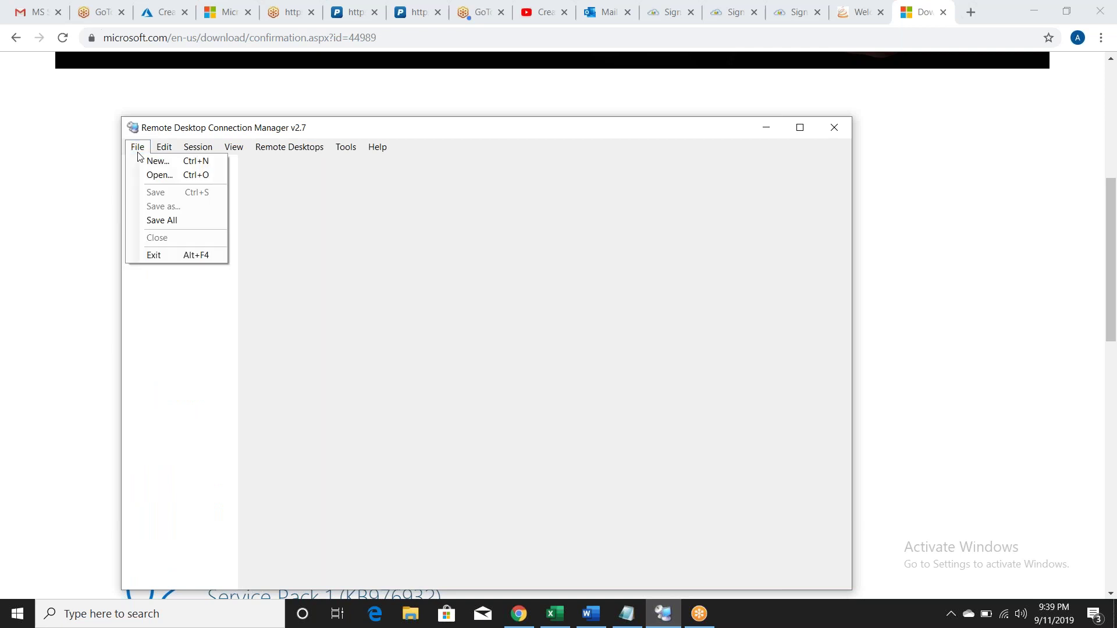
pyautogui.click(152, 162)
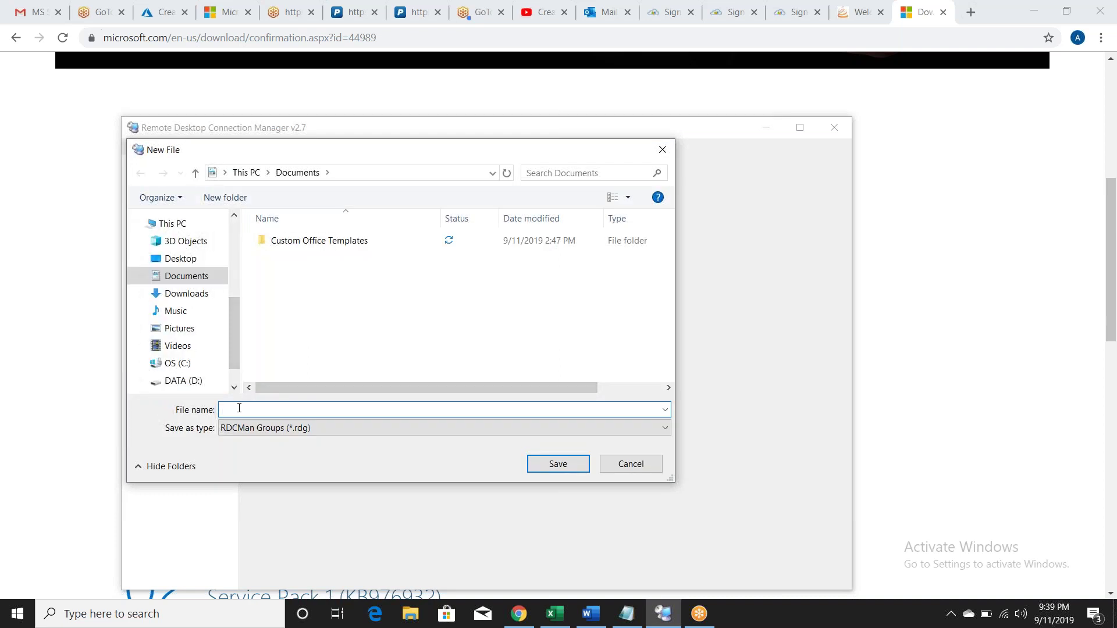
pyautogui.write('SCCMLAB')
pyautogui.click(547, 464)
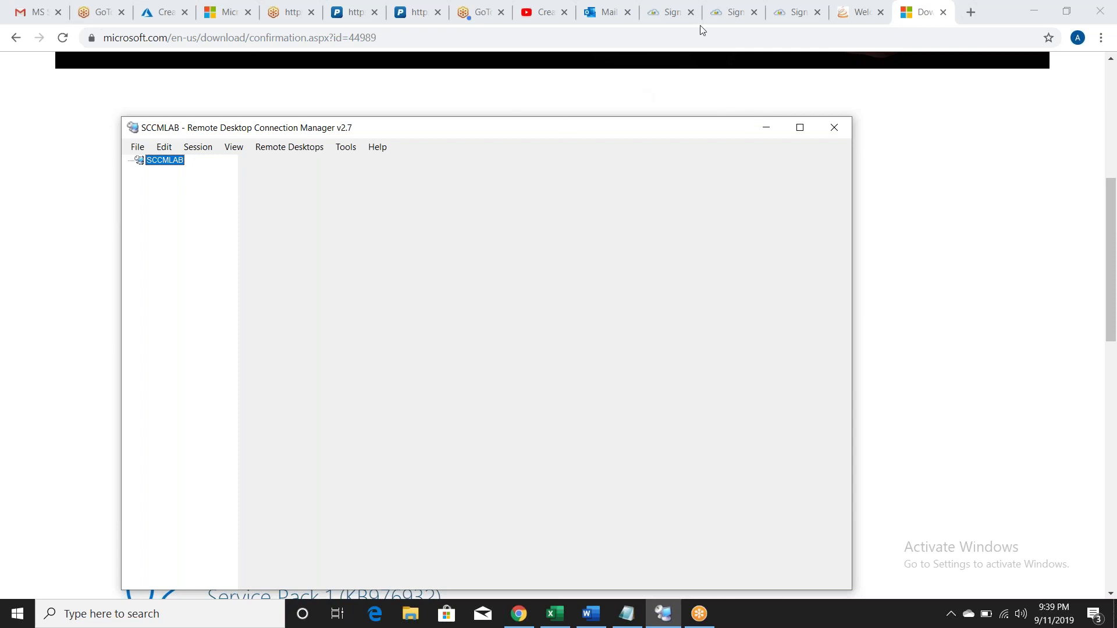
# Step: Open the Database VM in Azure and go to its Database-ip public IP configuration
pyautogui.click(166, 13)
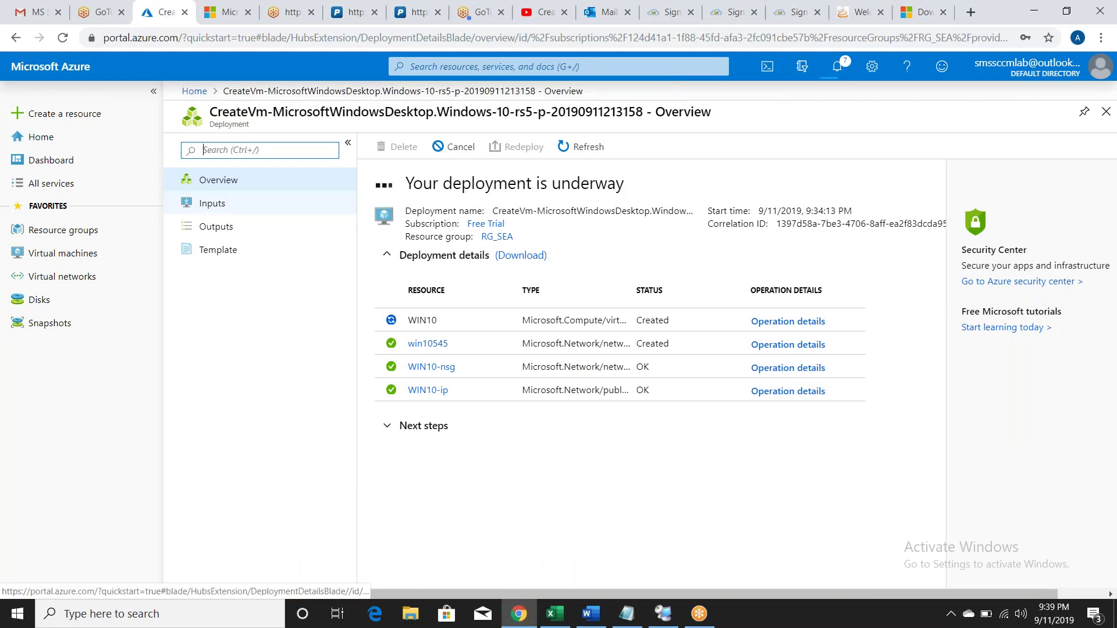
pyautogui.click(90, 256)
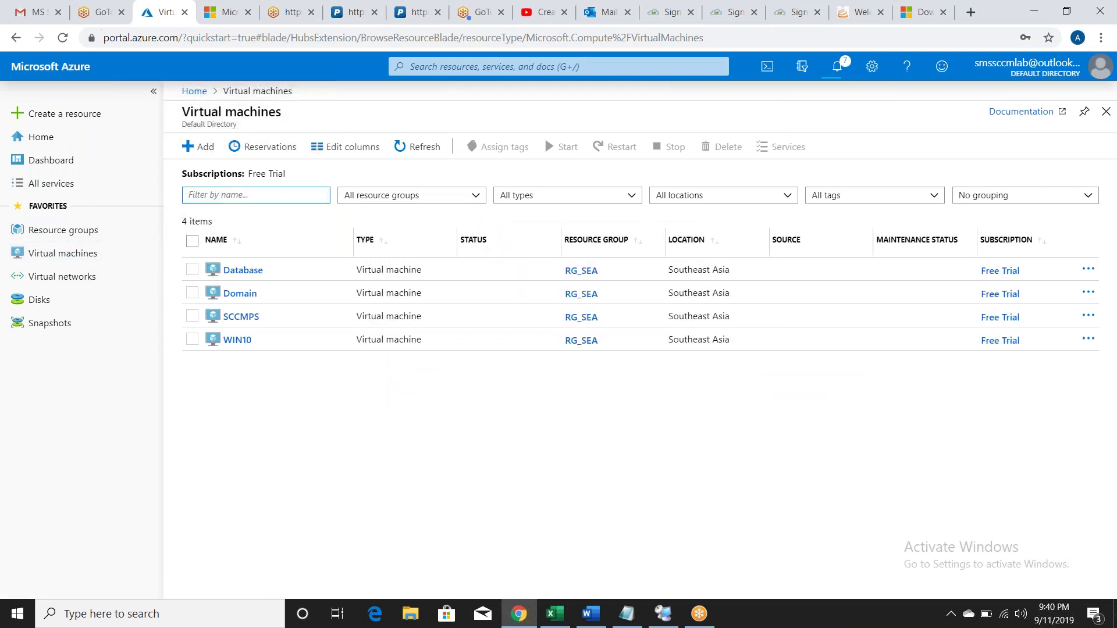
pyautogui.click(192, 271)
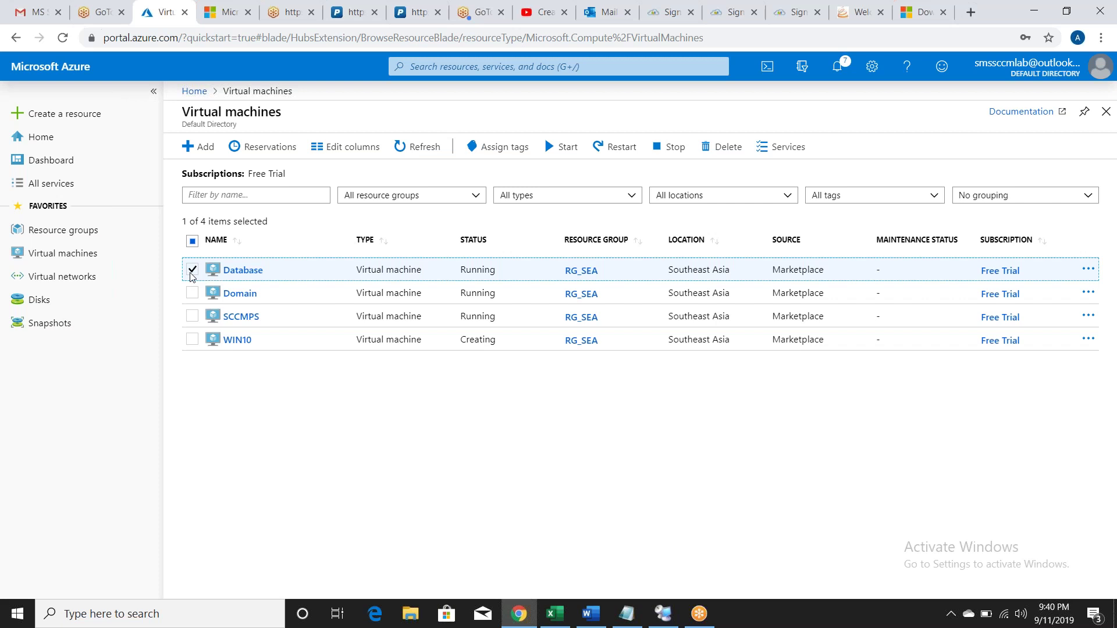
pyautogui.click(244, 270)
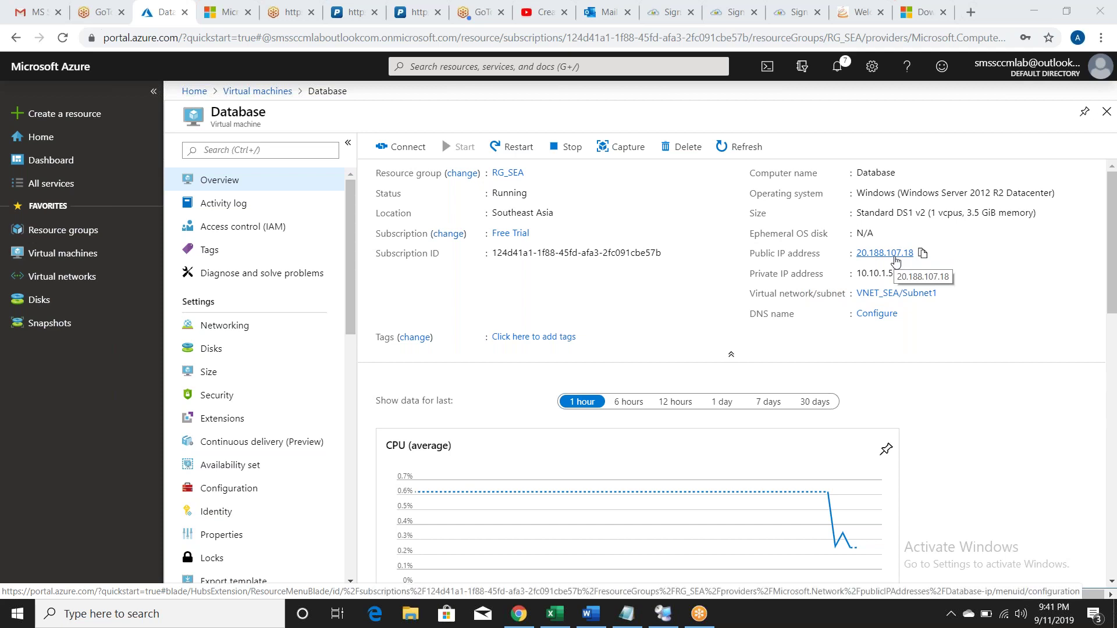
pyautogui.click(895, 260)
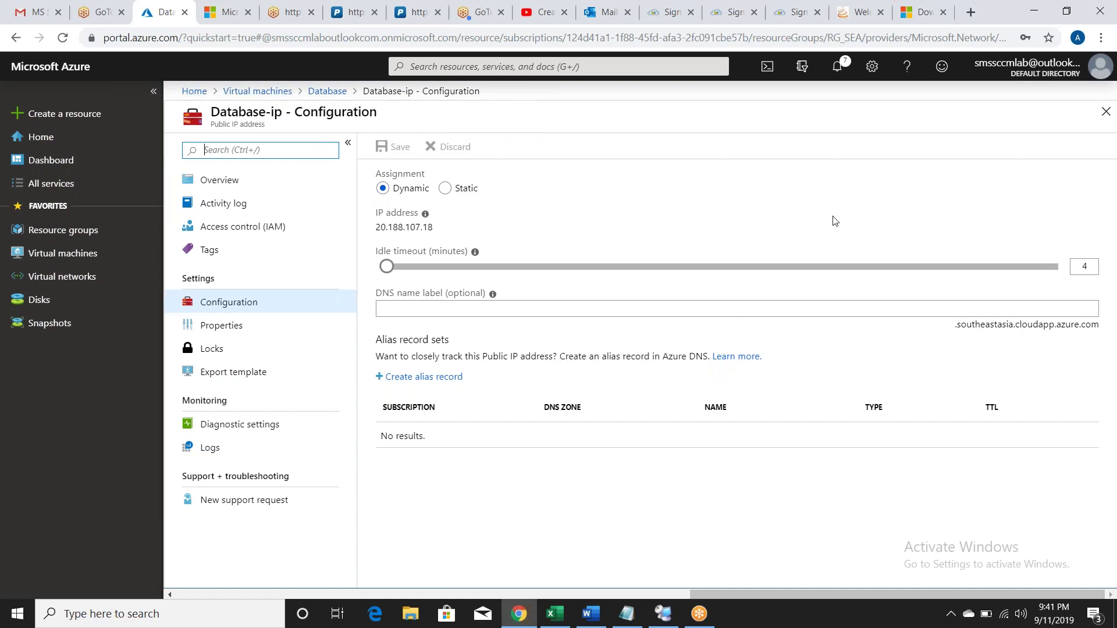
# Step: Save Database-ip with Static assignment and select the address 20.188.107.18 for copying
pyautogui.click(445, 187)
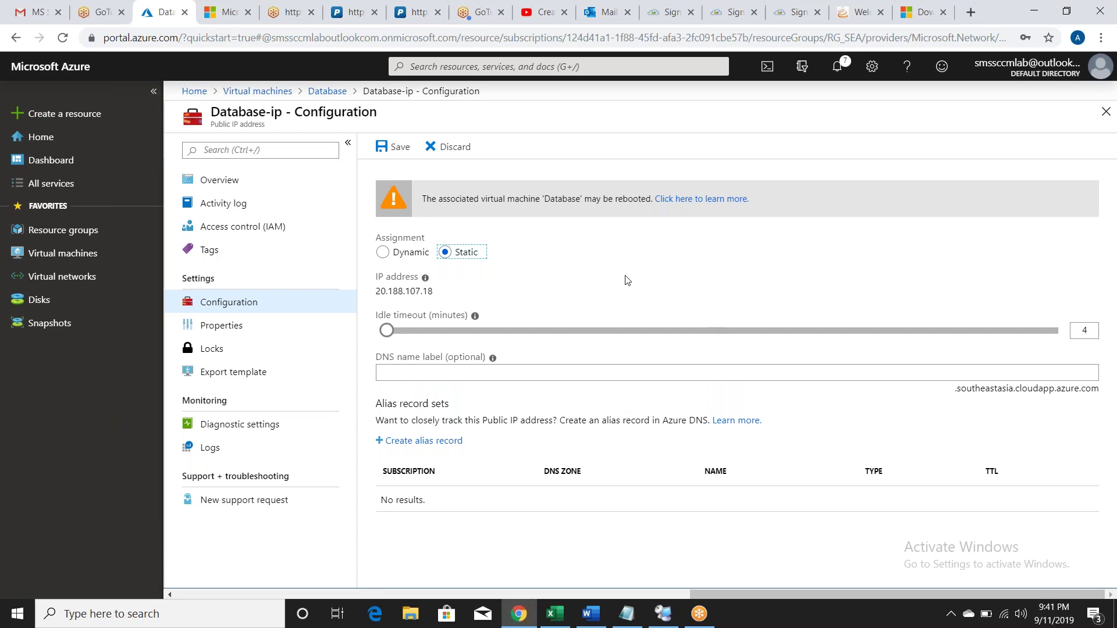
pyautogui.click(393, 146)
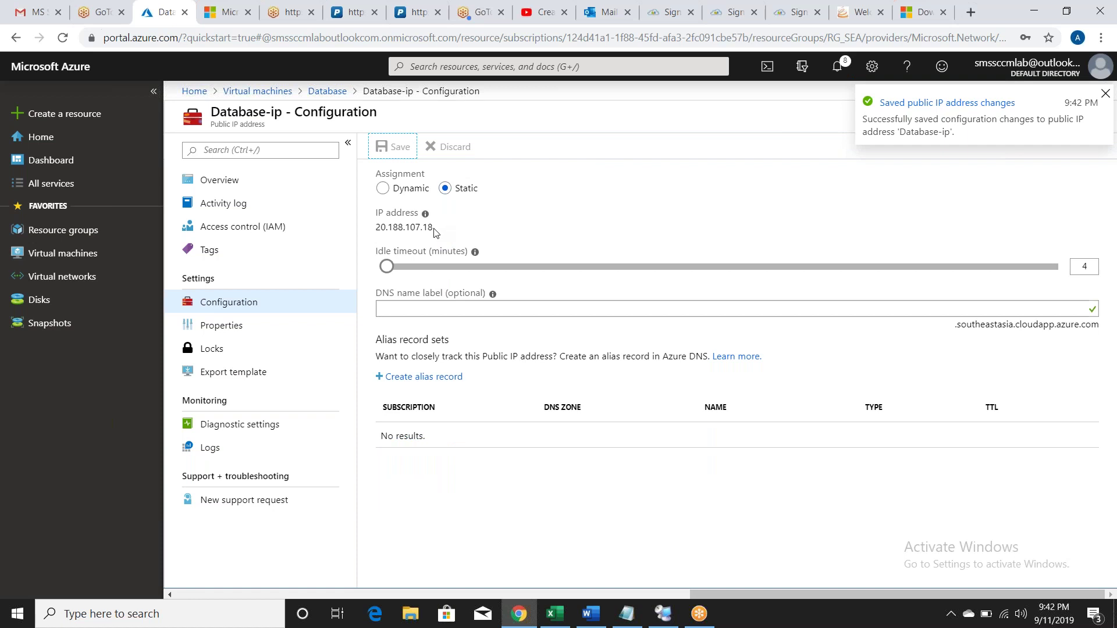
pyautogui.moveTo(433, 230); pyautogui.dragTo(481, 223)
pyautogui.hotkey('ctrl', 'c')
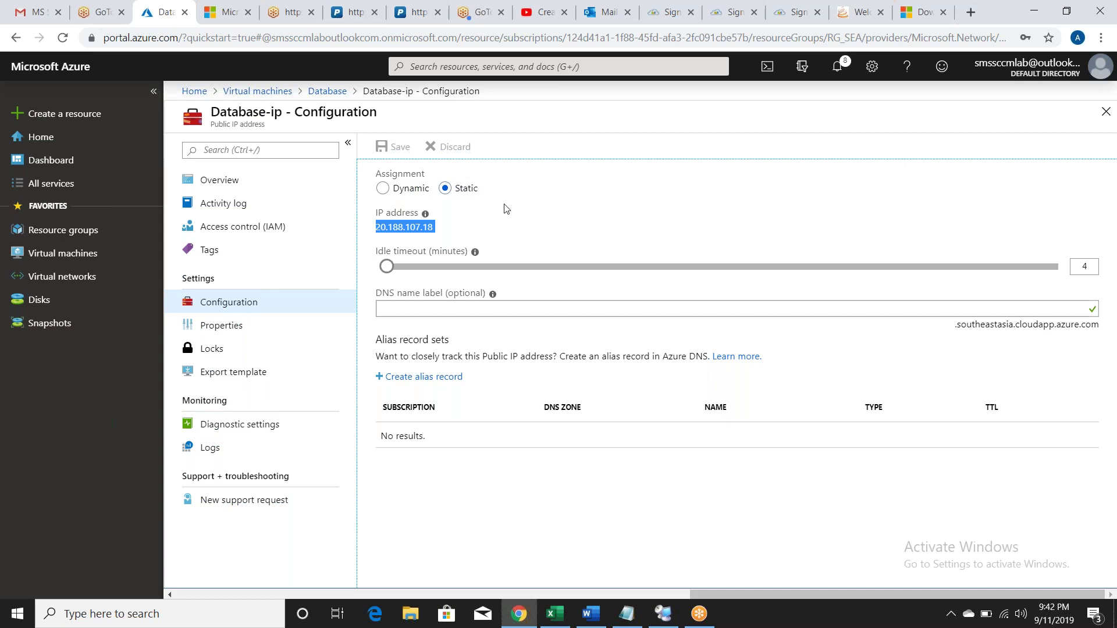
# Step: Add server 20.188.107.18 to the SCCMLAB group with display name DATABASE
pyautogui.click(663, 619)
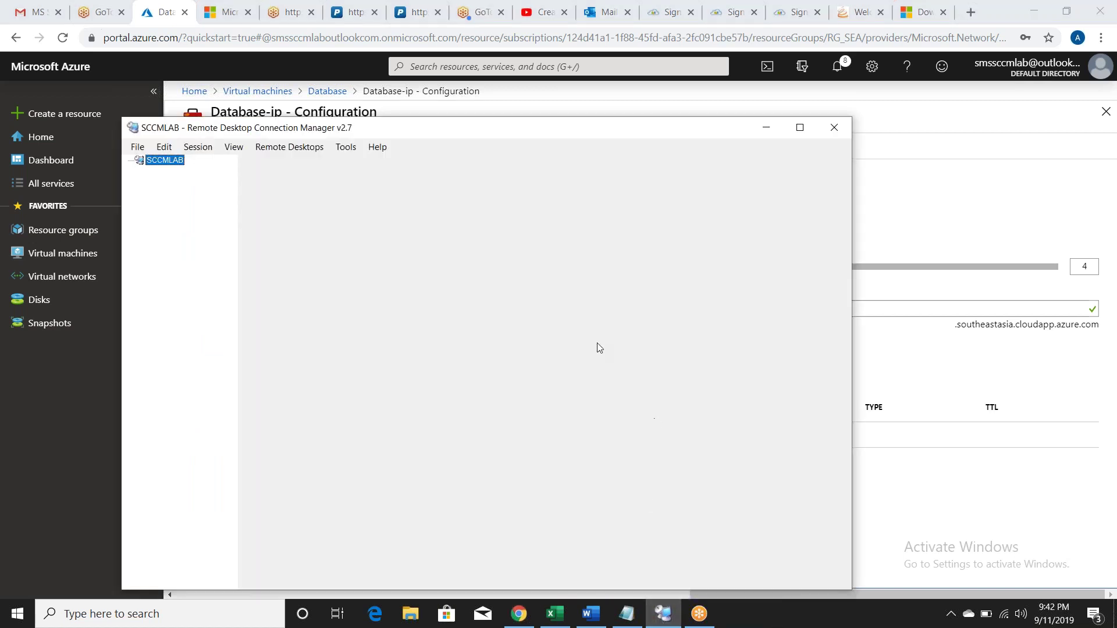
pyautogui.rightClick(162, 161)
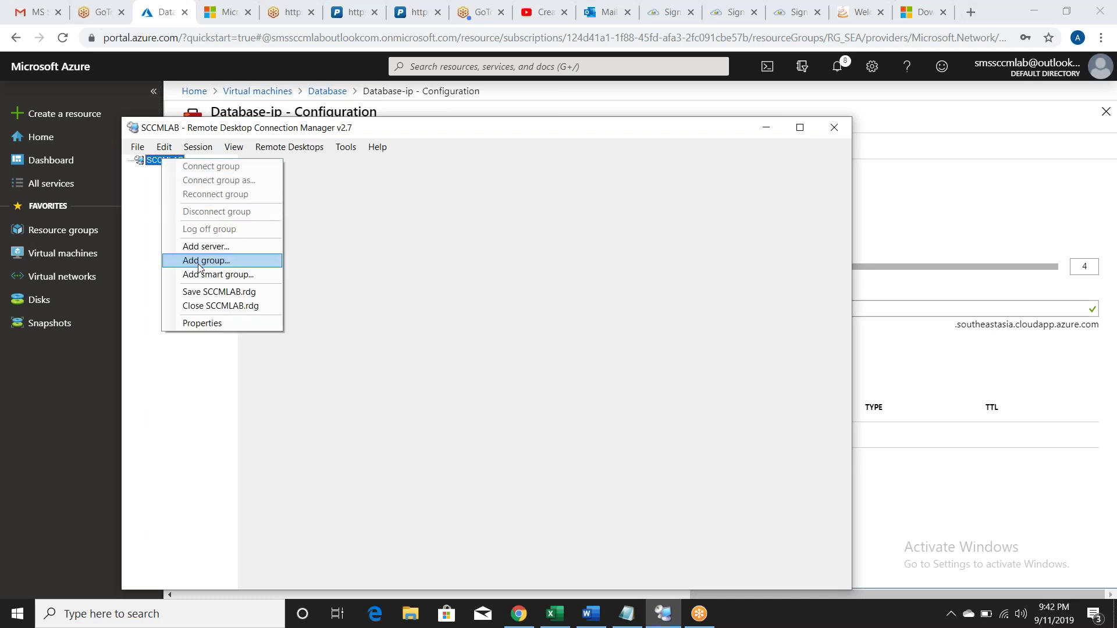
pyautogui.click(201, 247)
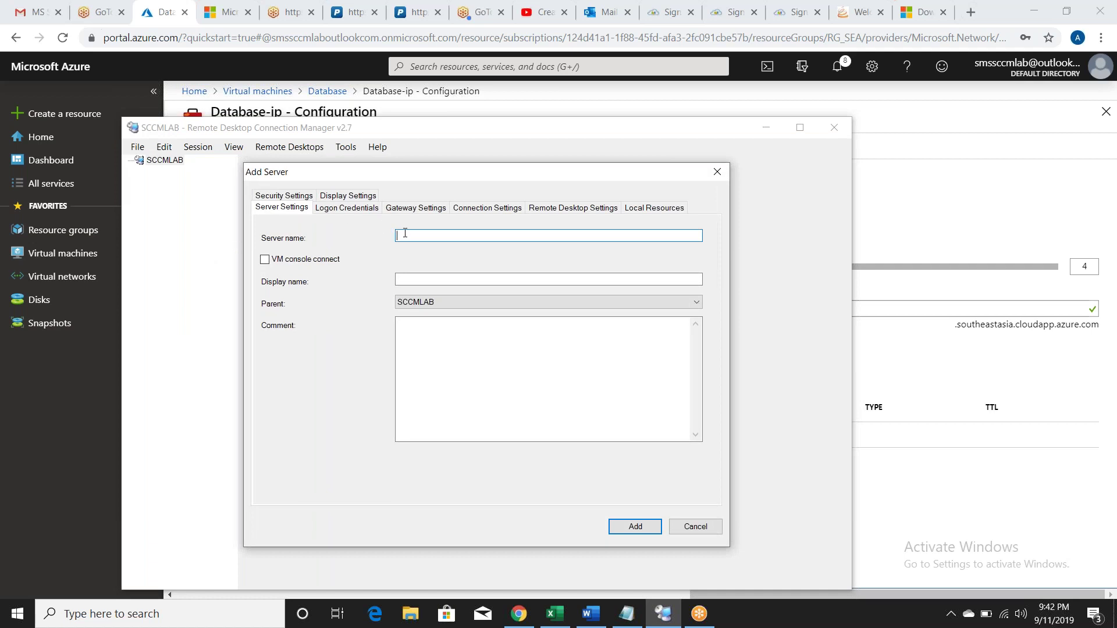
pyautogui.hotkey('ctrl', 'v')
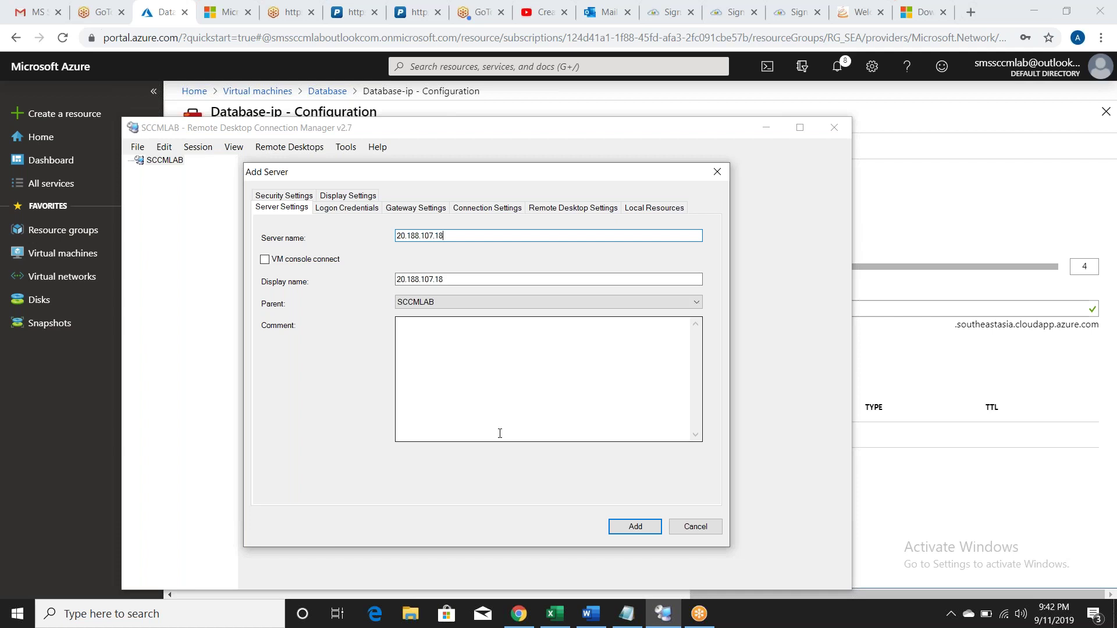
pyautogui.click(497, 280)
pyautogui.press('BackSpace')
pyautogui.press('BackSpace')
pyautogui.press('BackSpace')
pyautogui.press('BackSpace')
pyautogui.press('BackSpace')
pyautogui.press('BackSpace')
pyautogui.press('BackSpace')
pyautogui.press('BackSpace')
pyautogui.press('BackSpace')
pyautogui.press('BackSpace')
pyautogui.press('BackSpace')
pyautogui.press('BackSpace')
pyautogui.press('BackSpace')
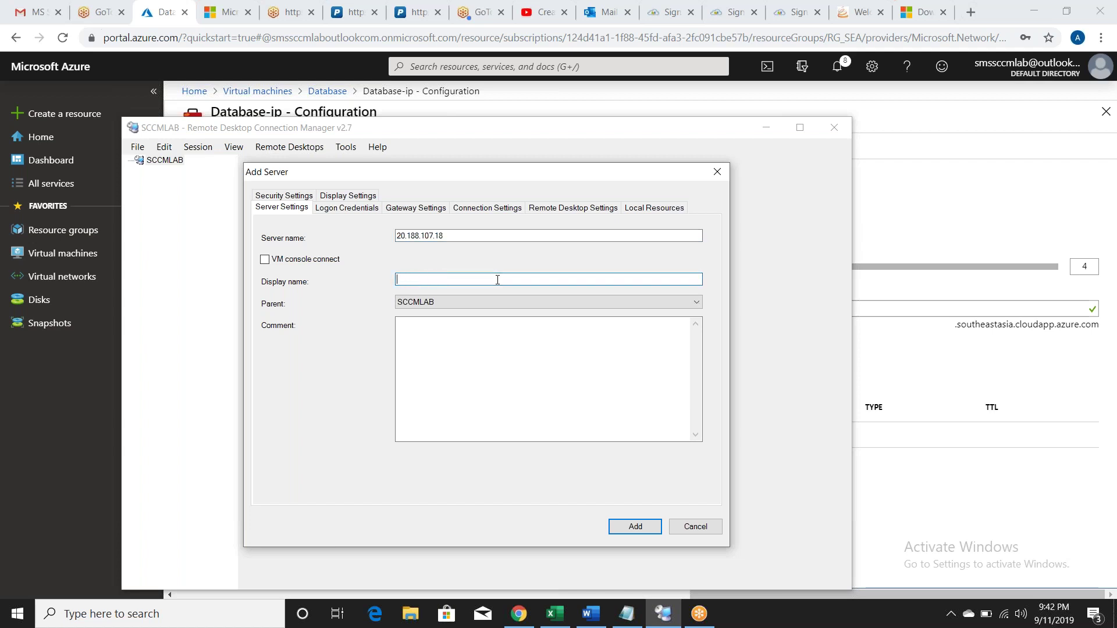
pyautogui.write('DATABASE')
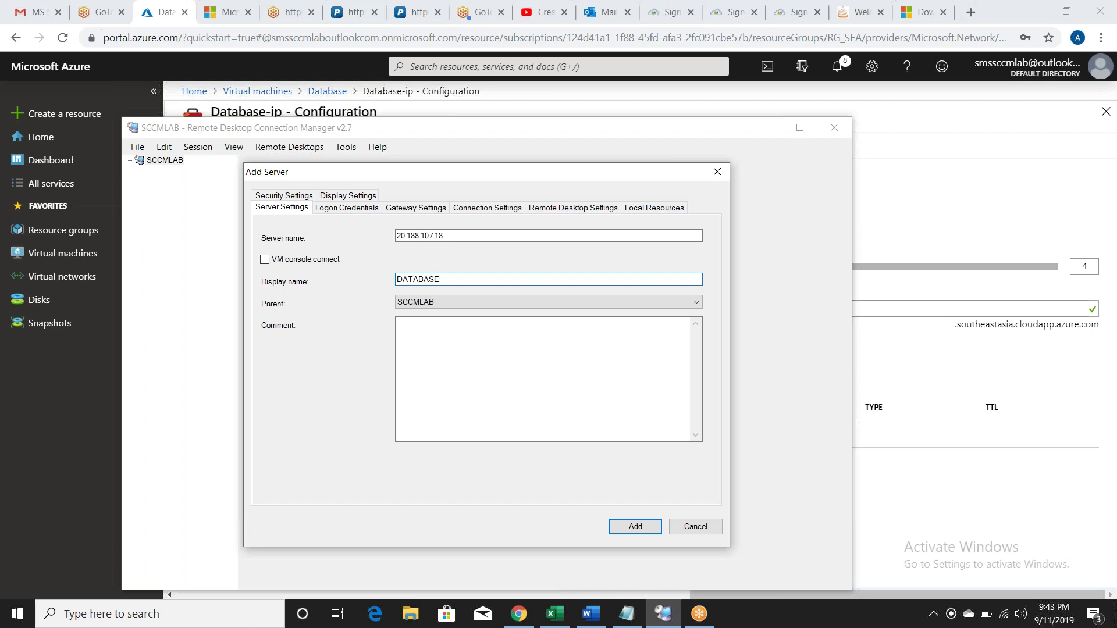
pyautogui.click(623, 531)
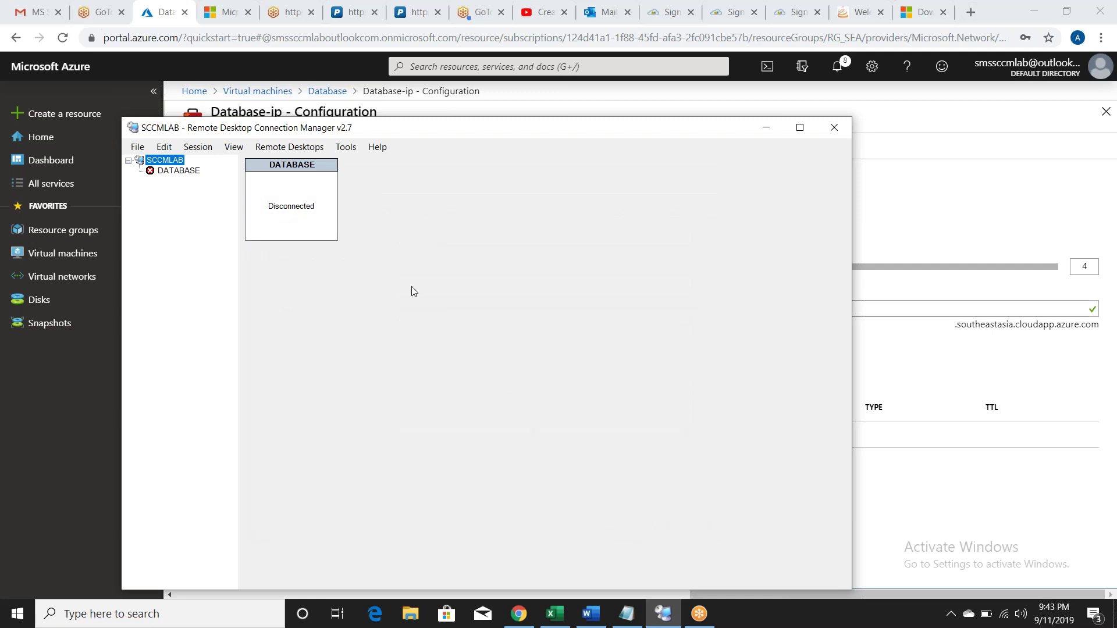
pyautogui.click(502, 110)
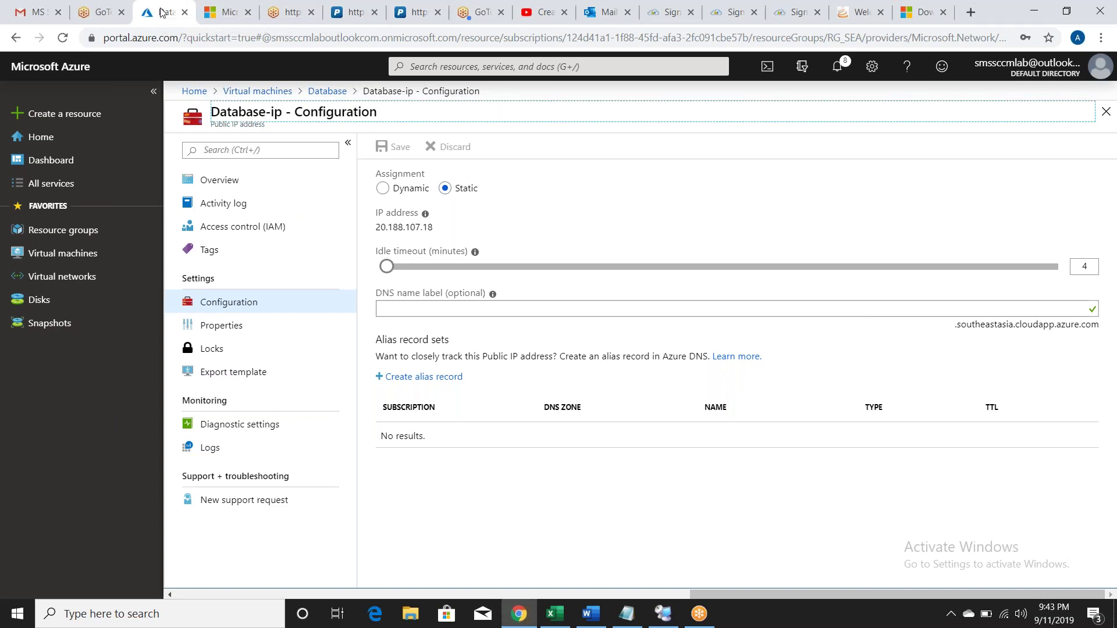
# Step: Open the Domain VM's public IP 20.188.110.137 settings from the virtual machines list
pyautogui.click(69, 263)
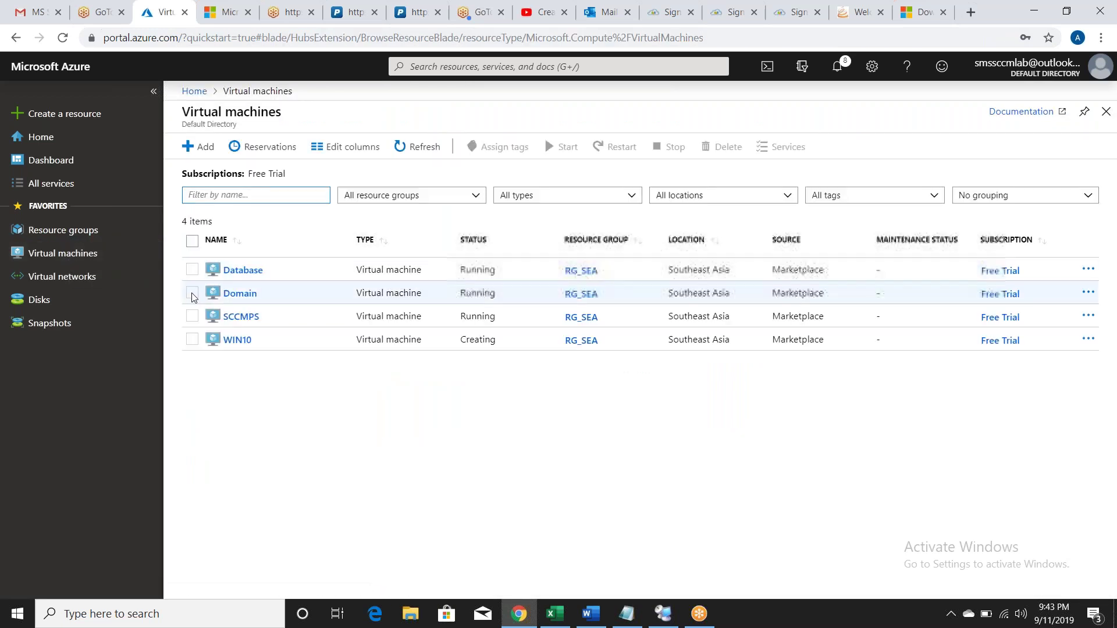
pyautogui.click(192, 293)
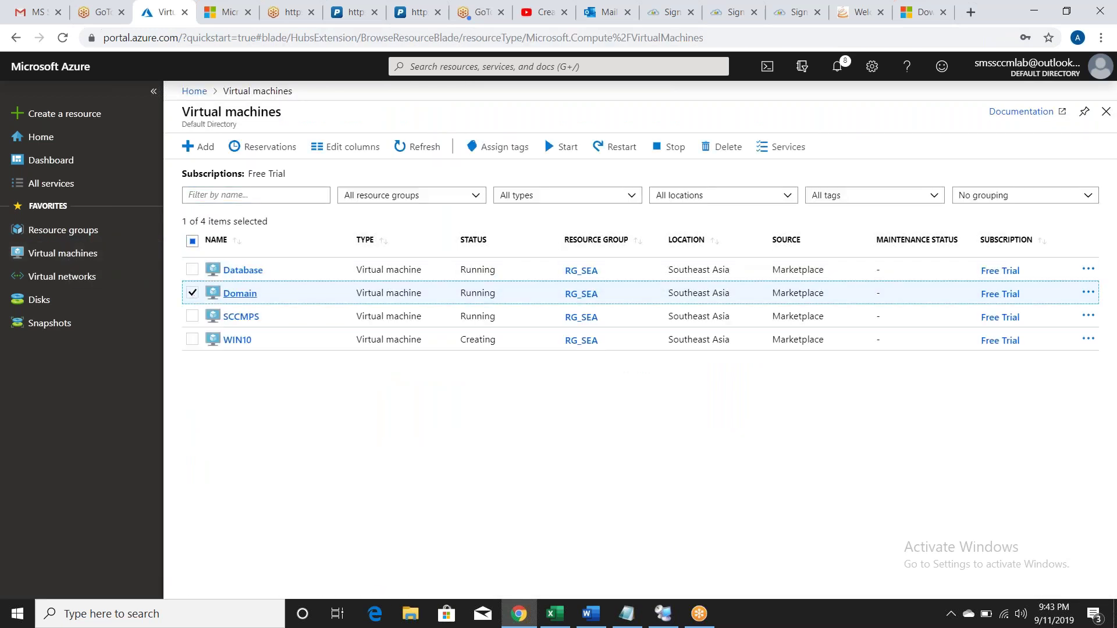
pyautogui.click(239, 301)
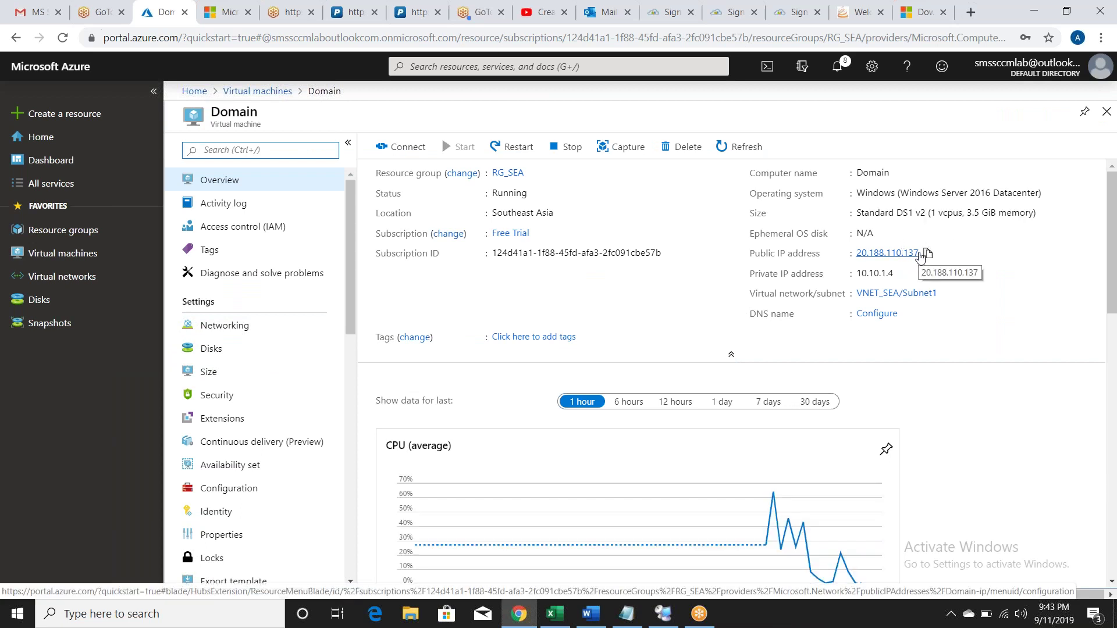
pyautogui.click(918, 254)
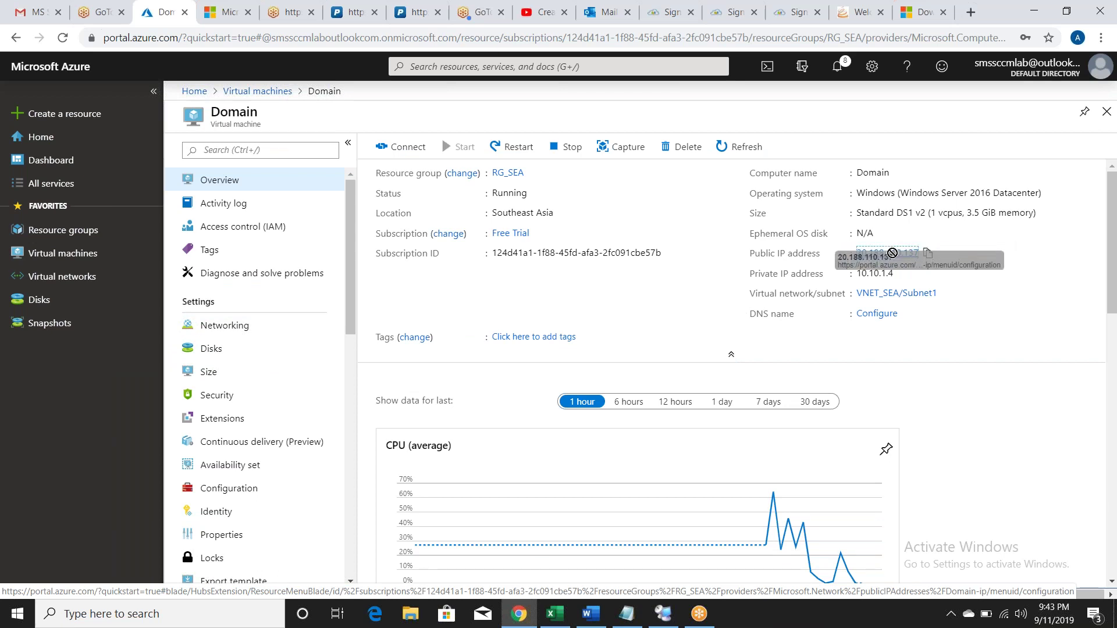
pyautogui.click(926, 254)
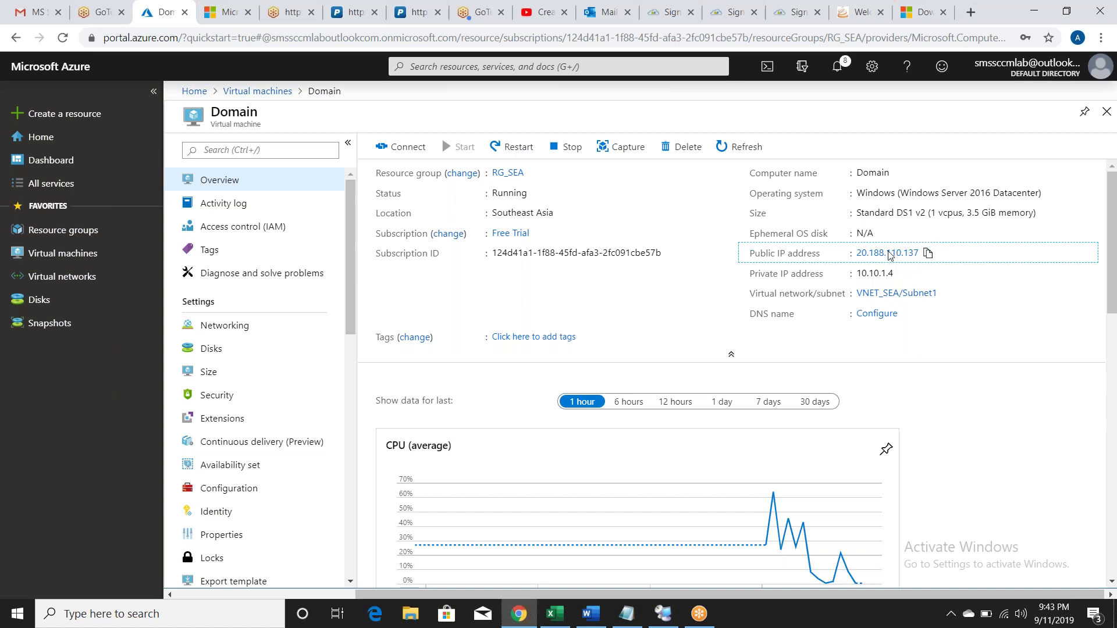
pyautogui.click(915, 280)
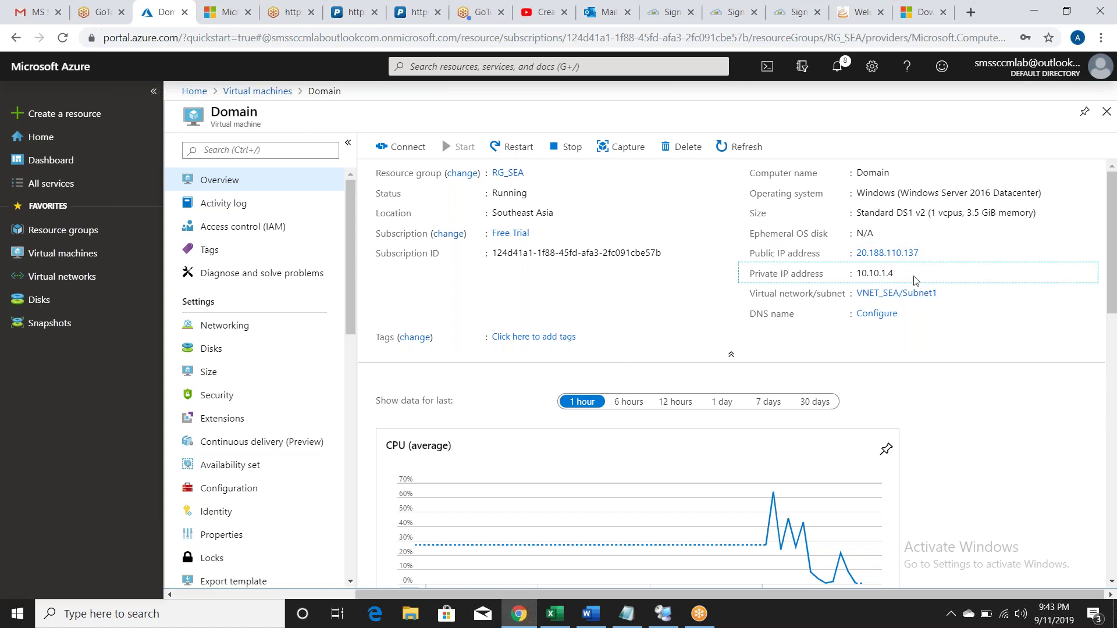
pyautogui.click(896, 253)
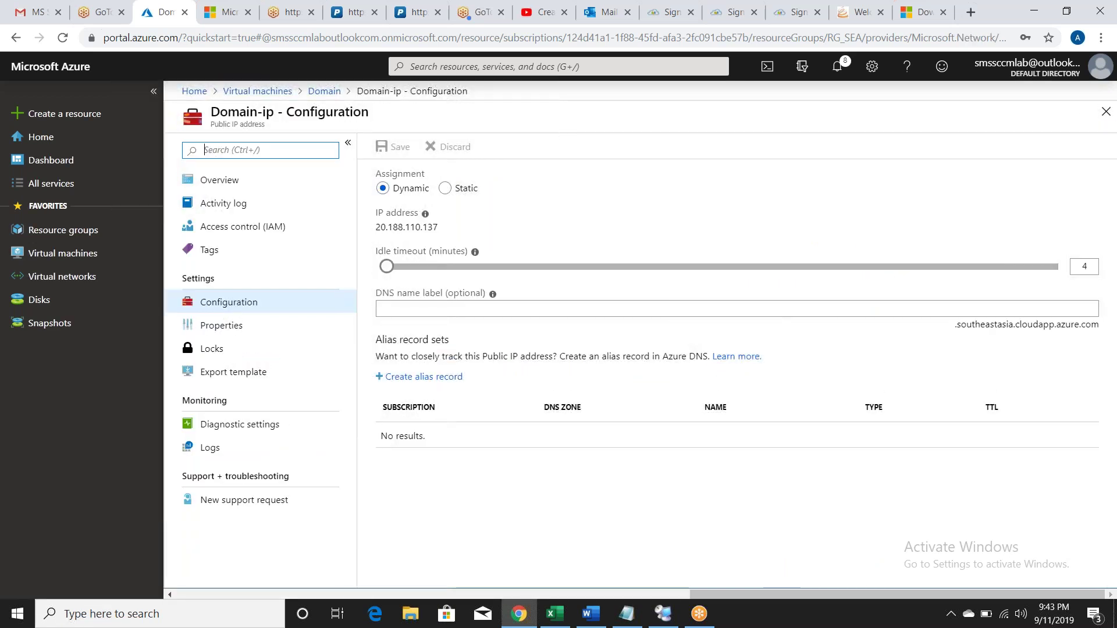
# Step: Set Domain-ip to Static, select its address for copying, and save
pyautogui.click(445, 188)
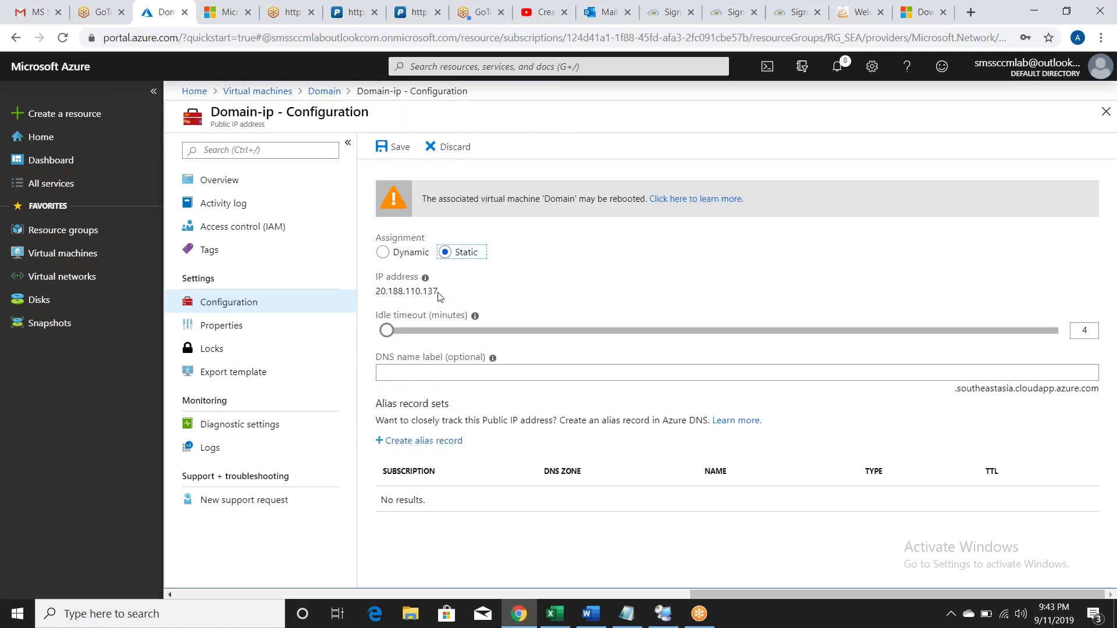
pyautogui.moveTo(441, 297); pyautogui.dragTo(373, 296)
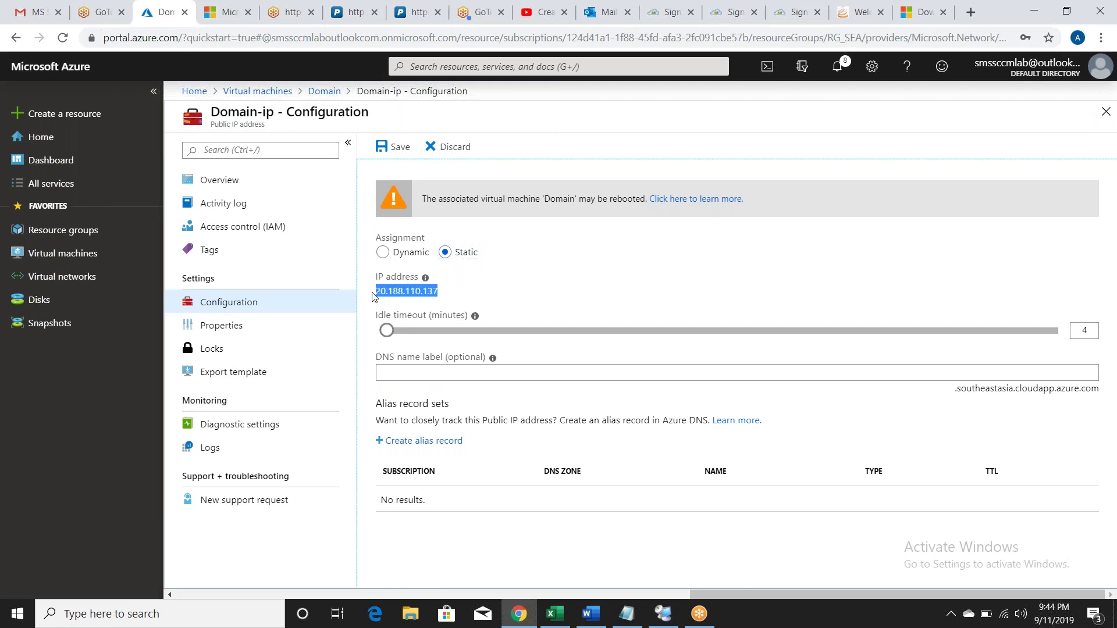
pyautogui.click(399, 147)
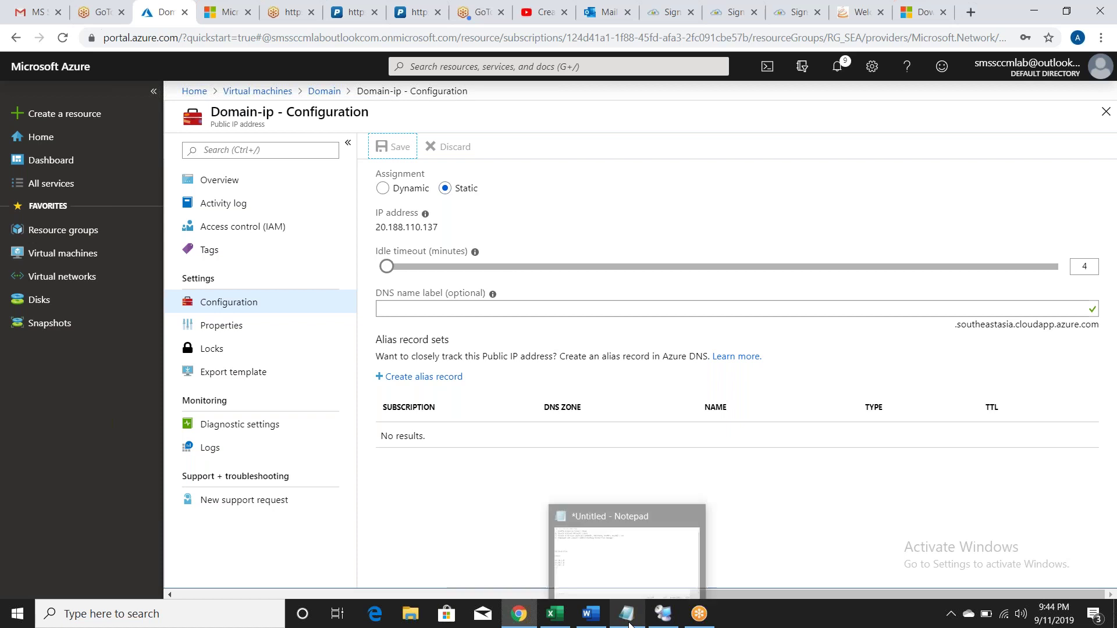
pyautogui.click(668, 567)
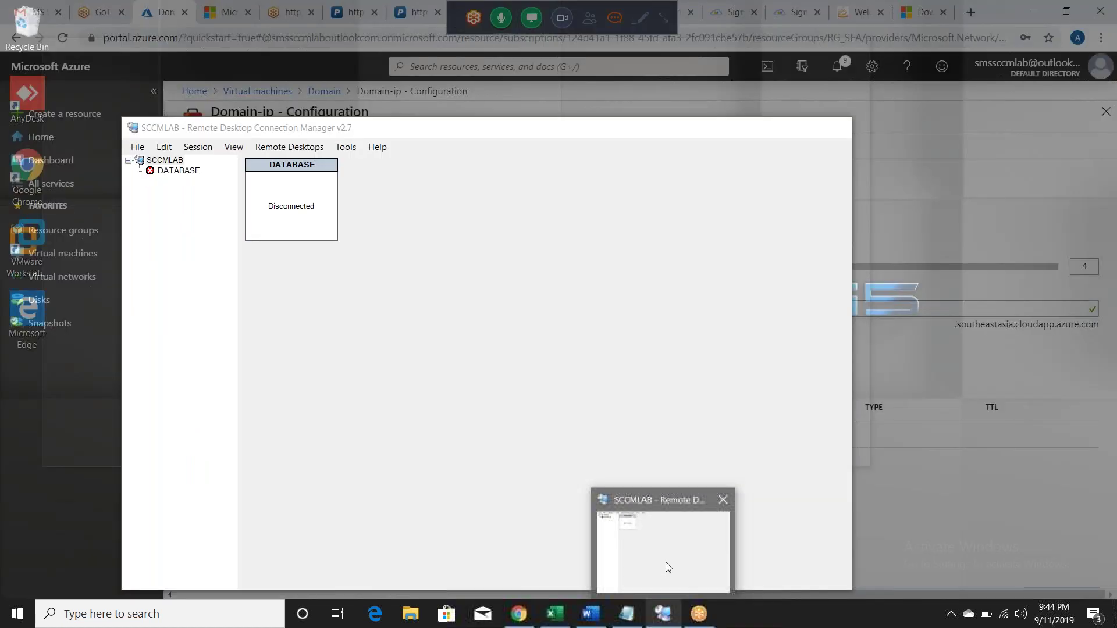
# Step: Add server 20.188.110.137 to SCCMLAB with display name DOMAIN
pyautogui.click(667, 567)
pyautogui.rightClick(153, 163)
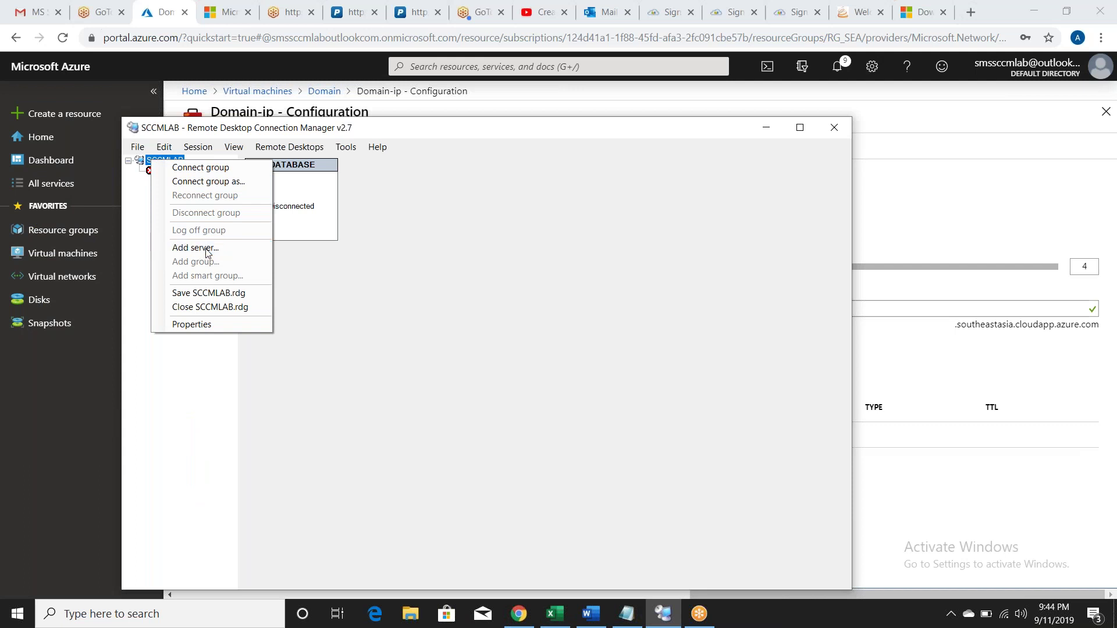
pyautogui.click(207, 248)
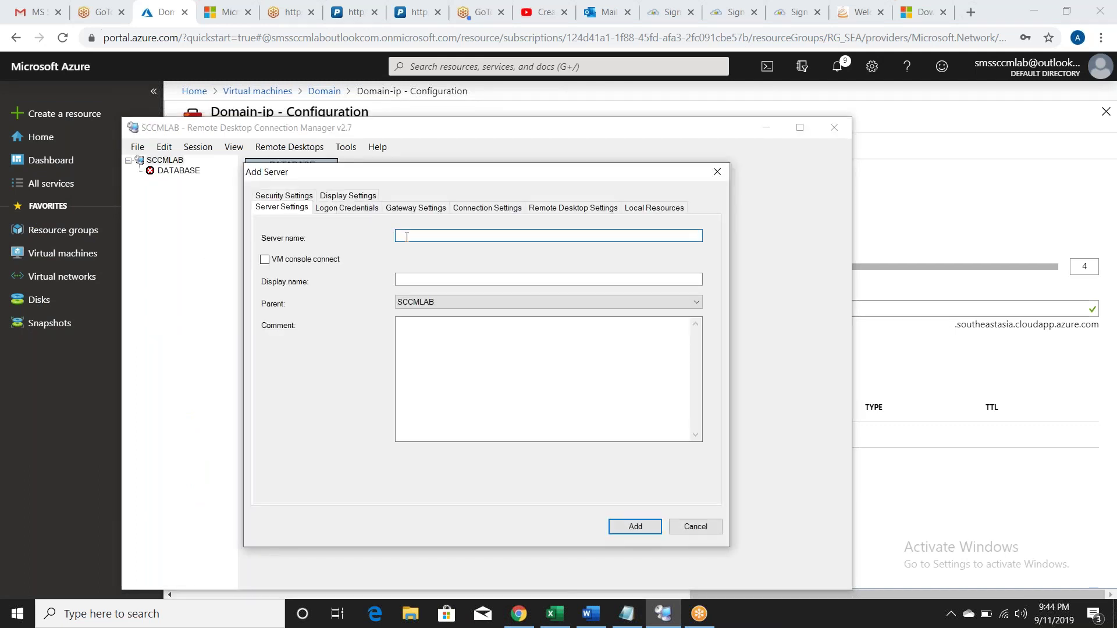
pyautogui.hotkey('ctrl', 'v')
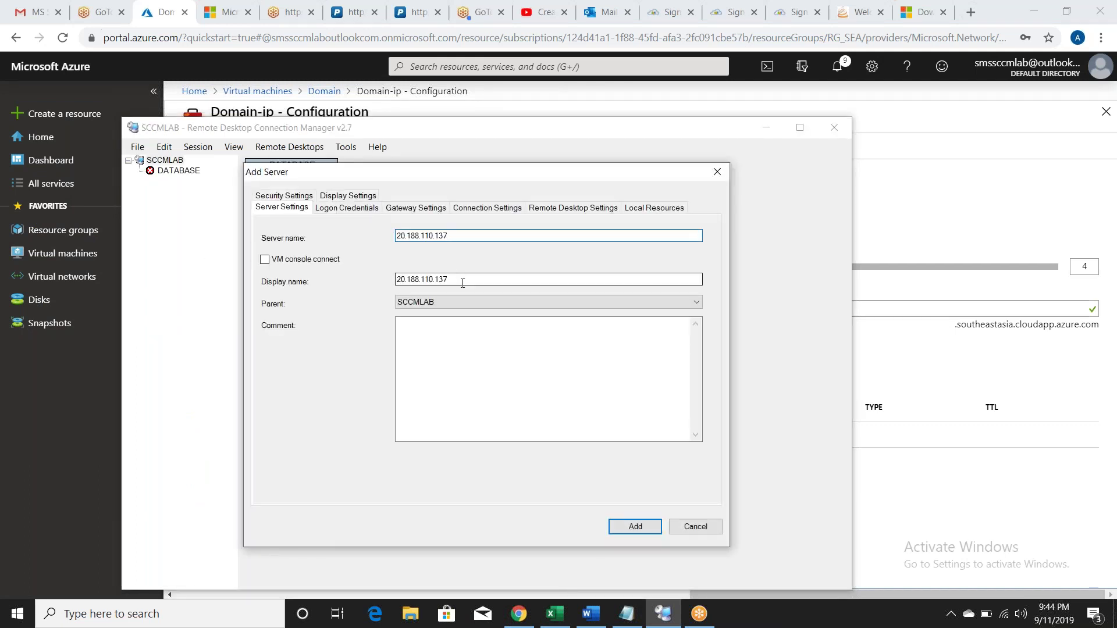
pyautogui.press('BackSpace')
pyautogui.press('BackSpace')
pyautogui.press('BackSpace')
pyautogui.press('BackSpace')
pyautogui.press('BackSpace')
pyautogui.press('BackSpace')
pyautogui.press('BackSpace')
pyautogui.press('BackSpace')
pyautogui.press('BackSpace')
pyautogui.press('BackSpace')
pyautogui.press('BackSpace')
pyautogui.press('BackSpace')
pyautogui.press('BackSpace')
pyautogui.press('BackSpace')
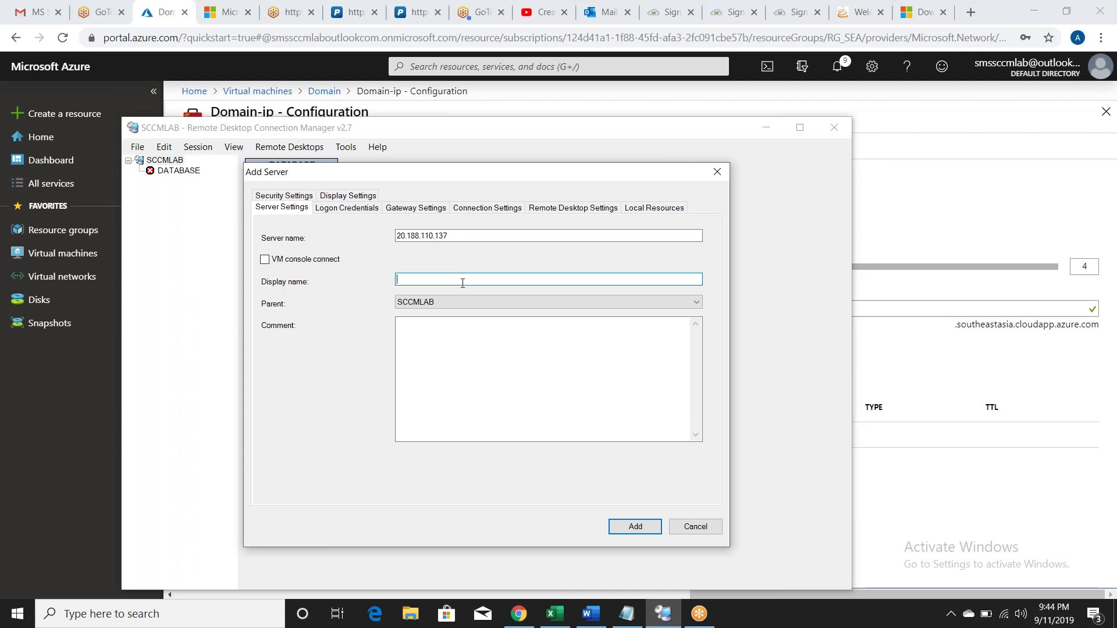
pyautogui.write('DOMAIN')
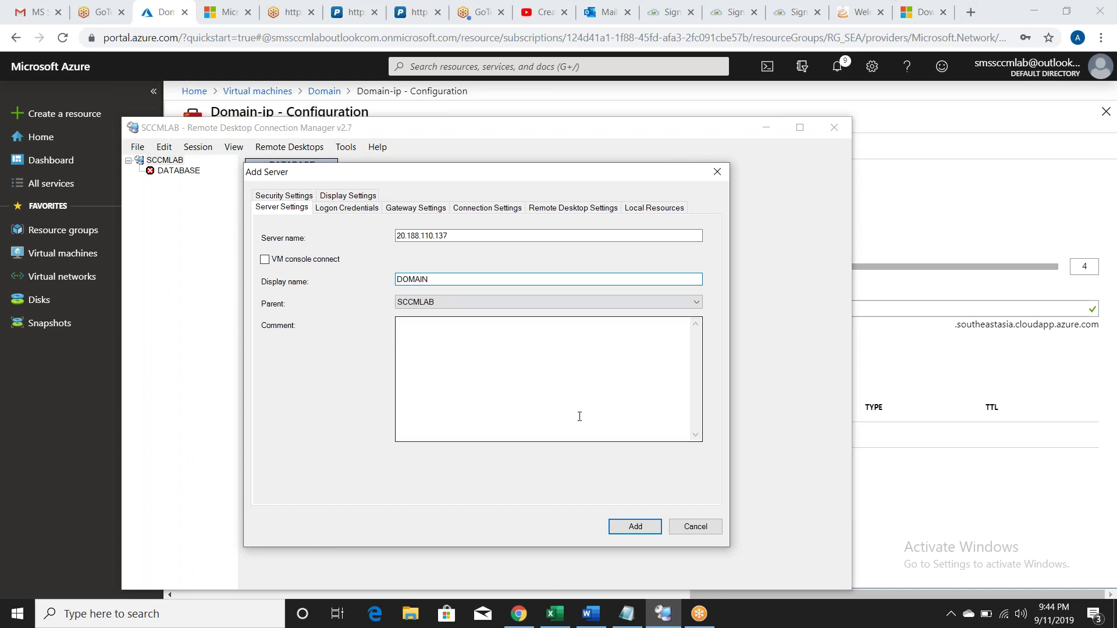
pyautogui.click(627, 526)
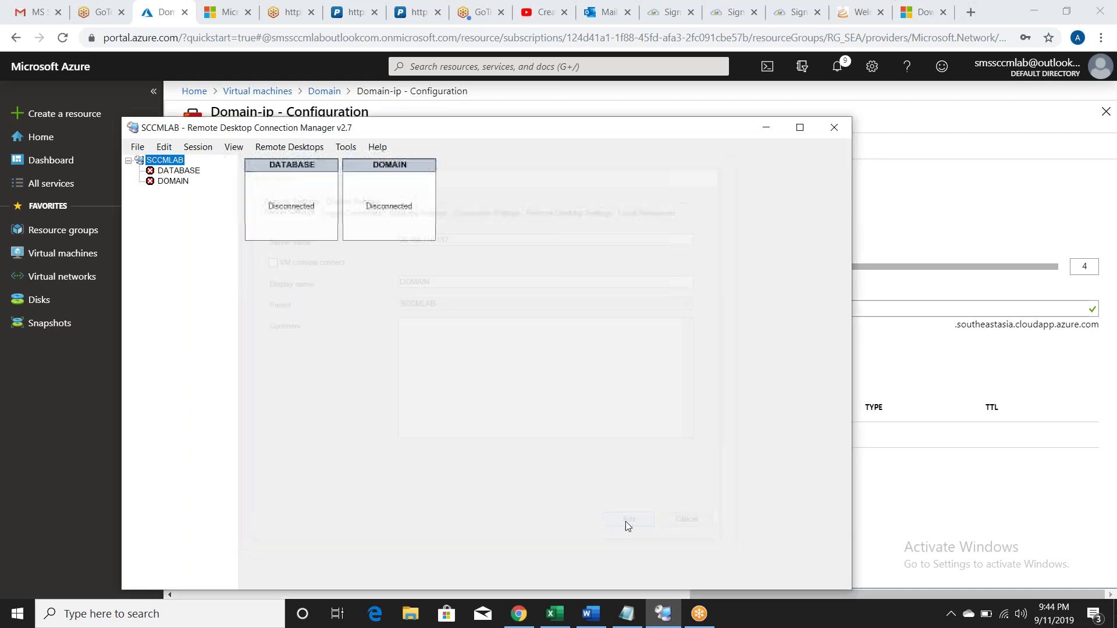
# Step: Open the SCCMPS virtual machine's public IP settings from Virtual machines
pyautogui.click(386, 111)
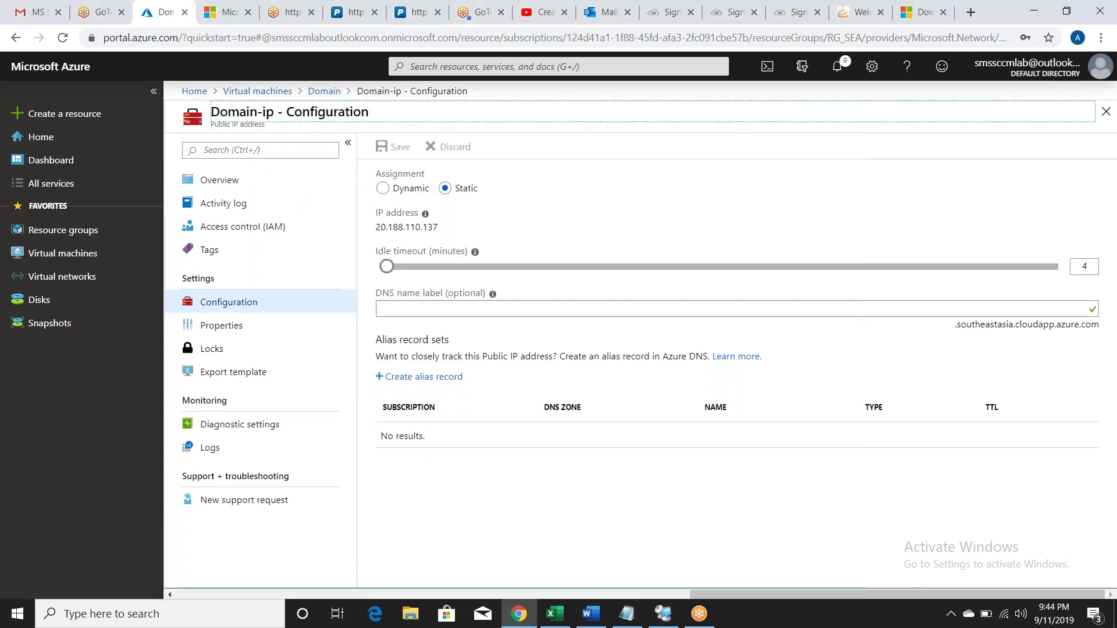
pyautogui.click(56, 254)
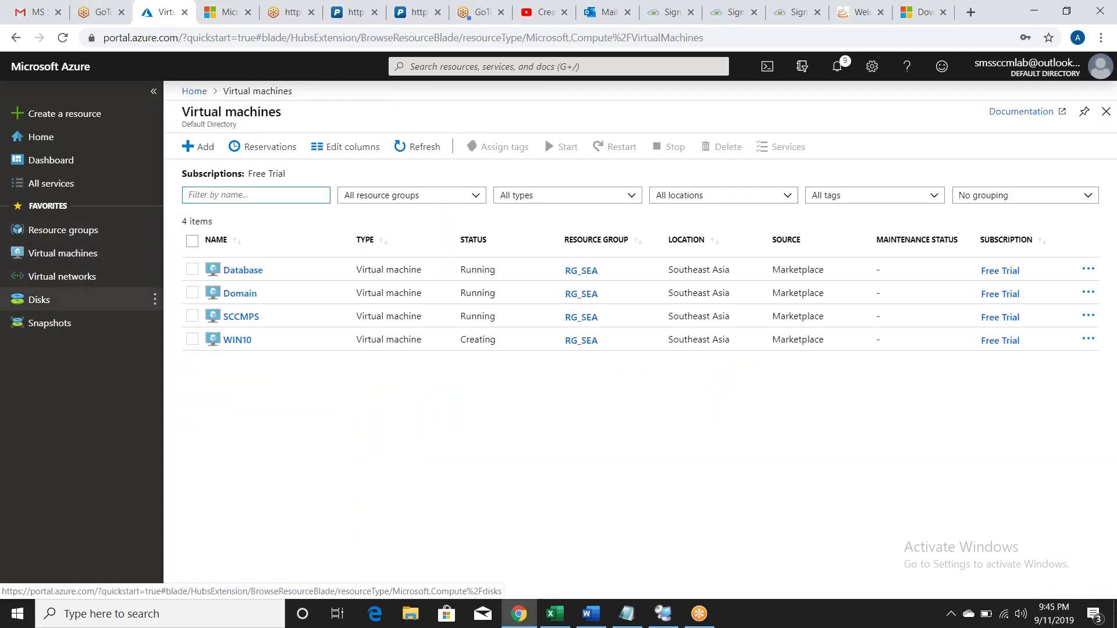
pyautogui.click(237, 317)
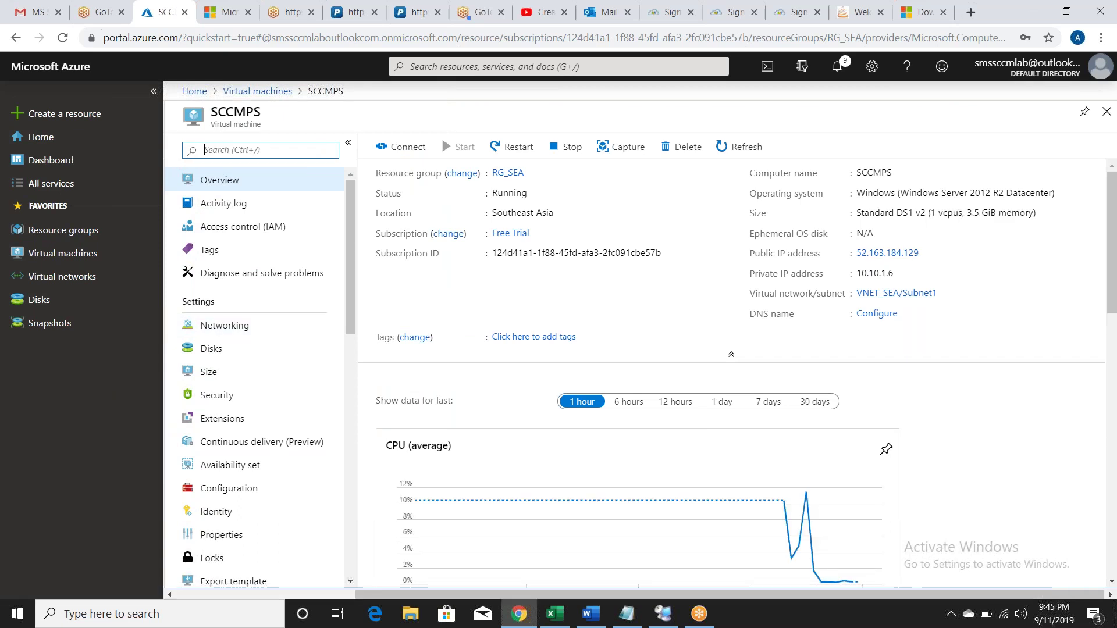
pyautogui.click(913, 255)
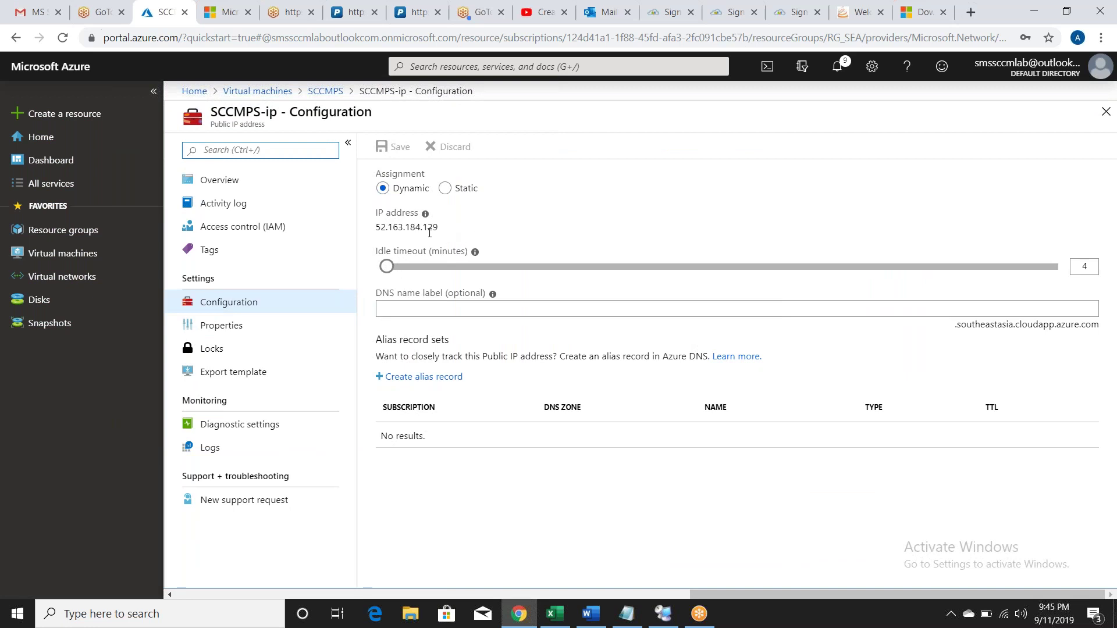
# Step: Set SCCMPS-ip to Static, select 52.163.184.129 for copying, and save
pyautogui.click(445, 188)
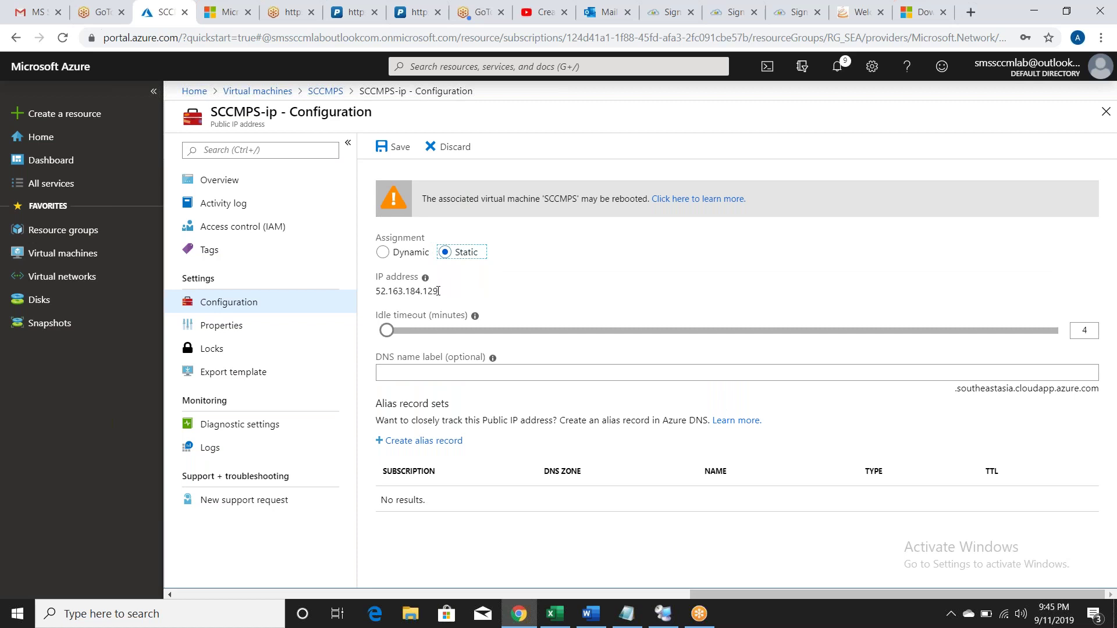
pyautogui.moveTo(438, 291); pyautogui.dragTo(378, 298)
pyautogui.hotkey('ctrl', 'c')
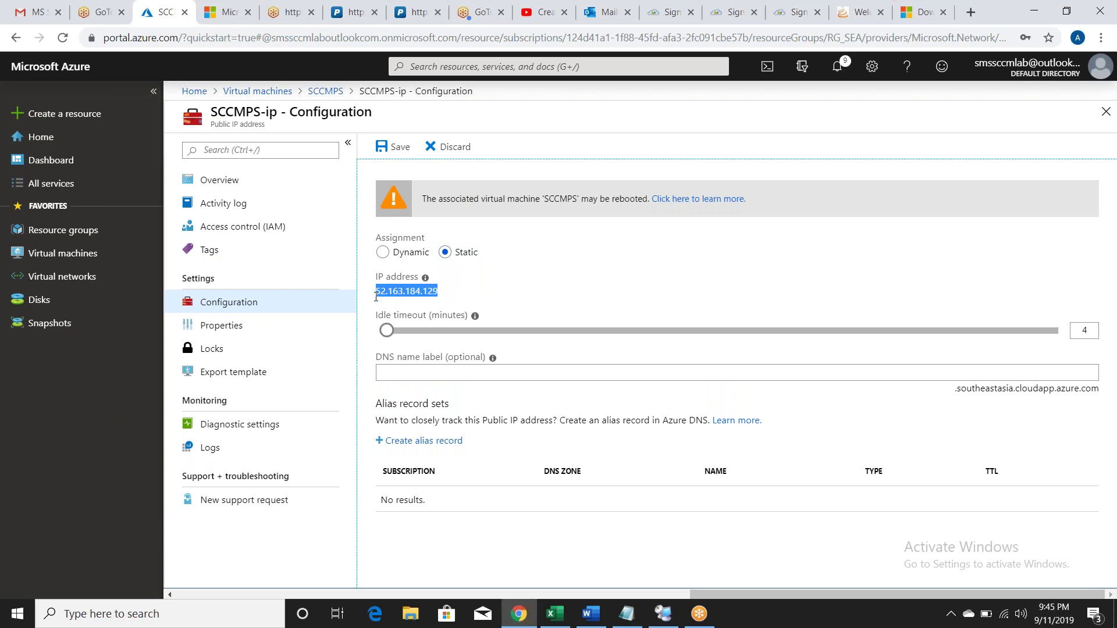
pyautogui.click(397, 148)
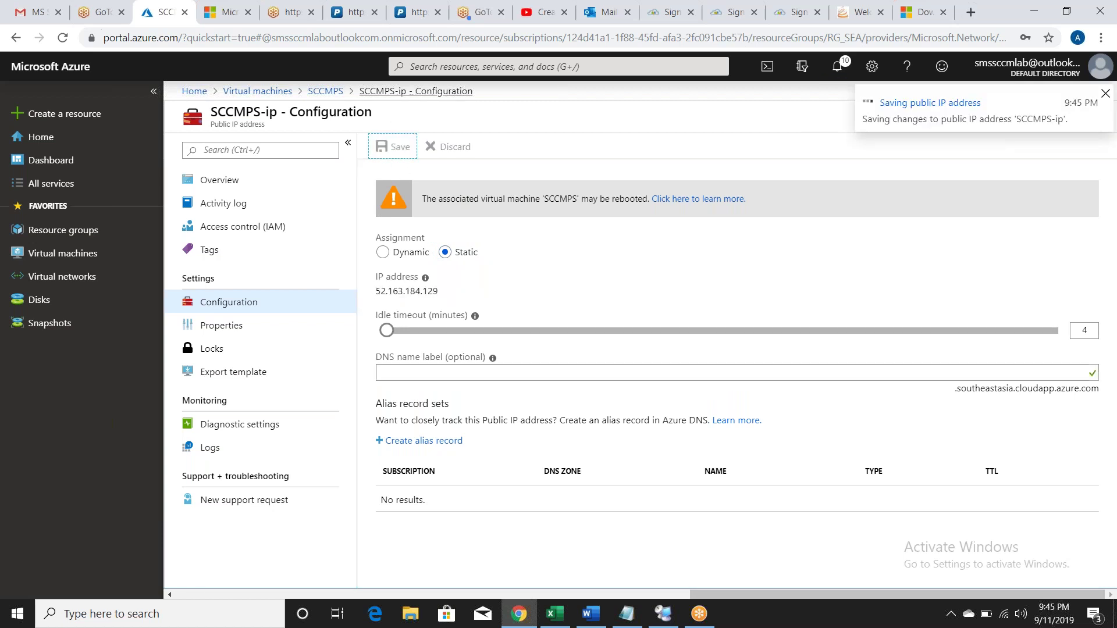
pyautogui.click(668, 622)
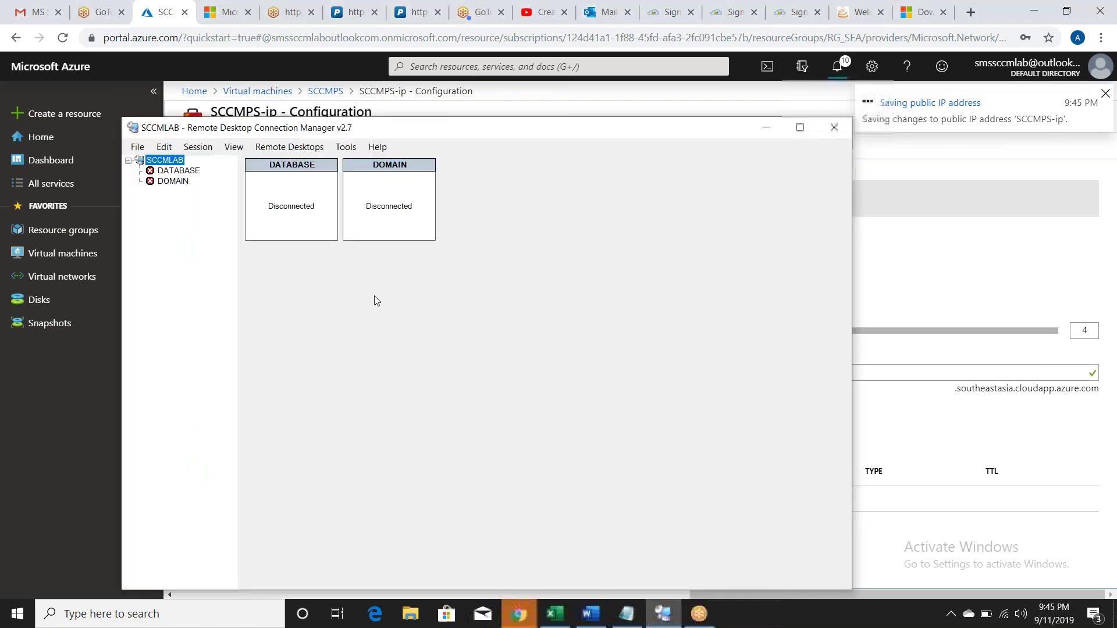
# Step: Add server 52.163.184.129 to SCCMLAB with display name SCCMPS
pyautogui.rightClick(174, 163)
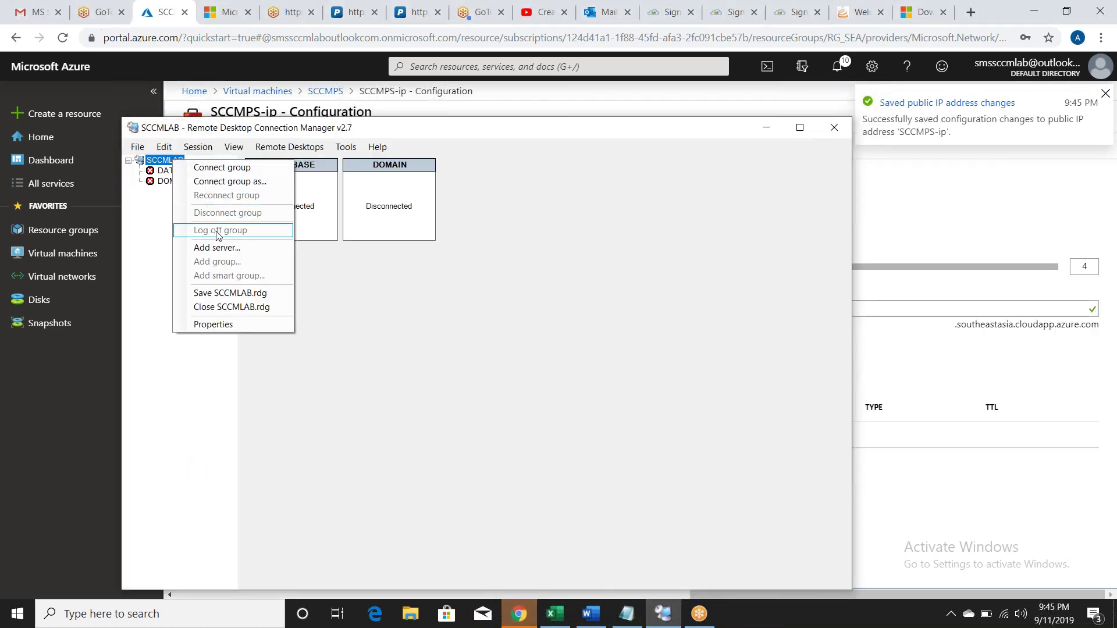
pyautogui.click(235, 248)
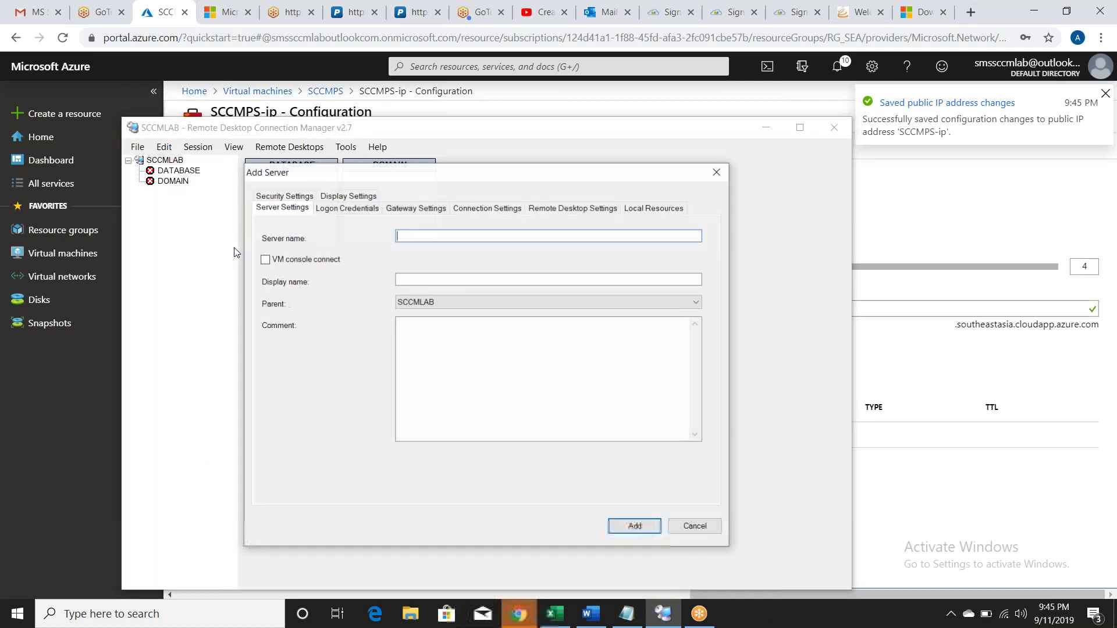
pyautogui.hotkey('ctrl', 'v')
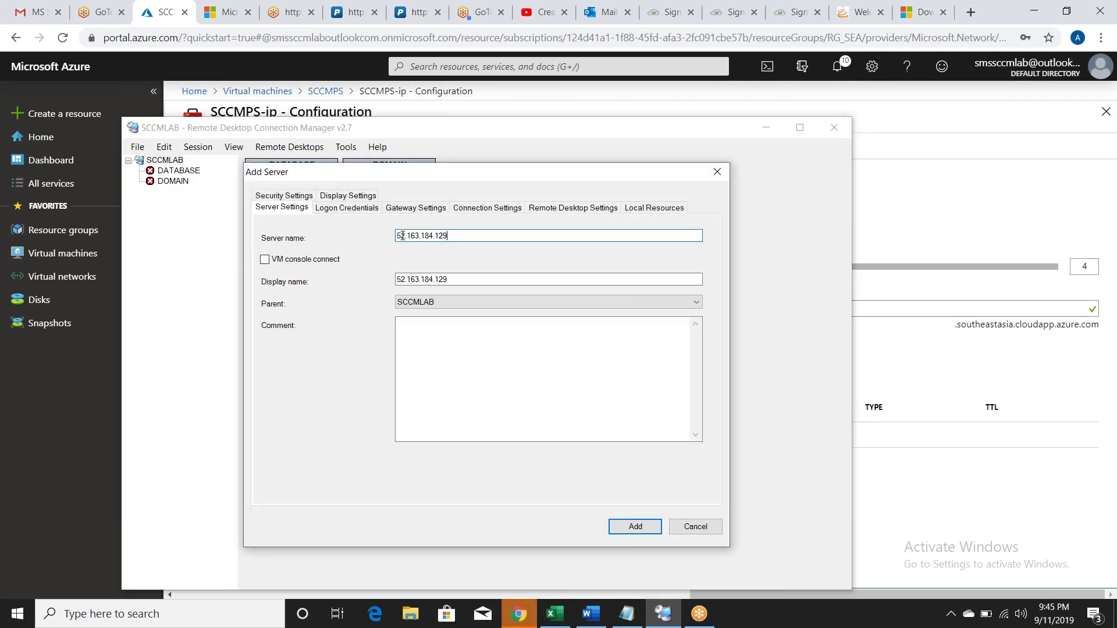
pyautogui.click(458, 278)
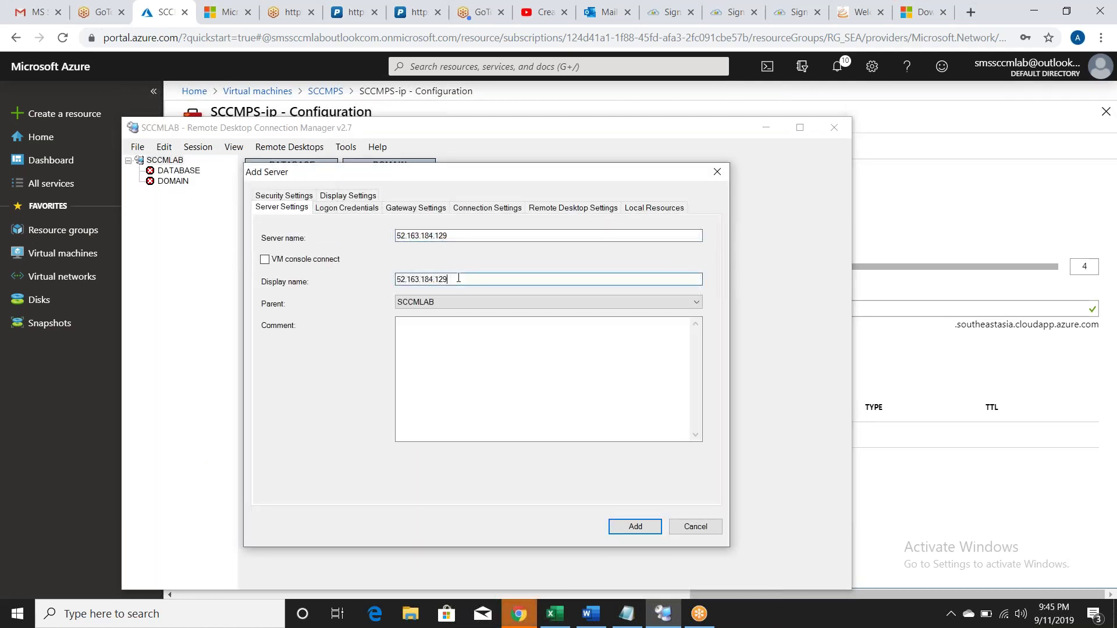
pyautogui.press('BackSpace')
pyautogui.press('BackSpace')
pyautogui.press('BackSpace')
pyautogui.press('BackSpace')
pyautogui.press('BackSpace')
pyautogui.press('BackSpace')
pyautogui.press('BackSpace')
pyautogui.press('BackSpace')
pyautogui.press('BackSpace')
pyautogui.press('BackSpace')
pyautogui.press('BackSpace')
pyautogui.press('BackSpace')
pyautogui.press('BackSpace')
pyautogui.press('BackSpace')
pyautogui.write('SCCMPS')
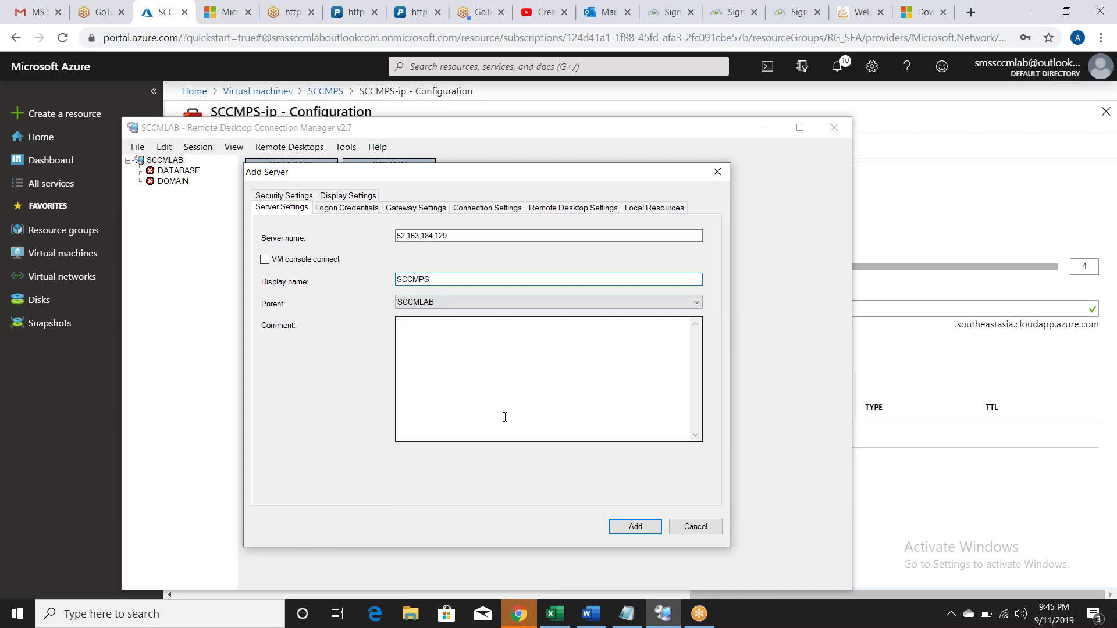
pyautogui.click(630, 527)
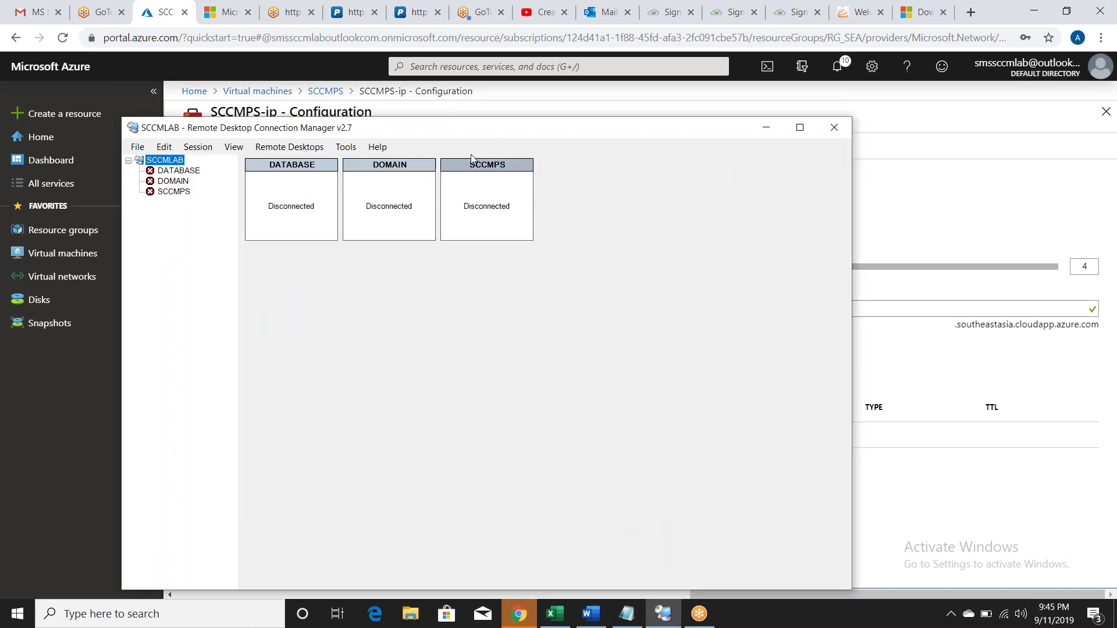
pyautogui.click(468, 108)
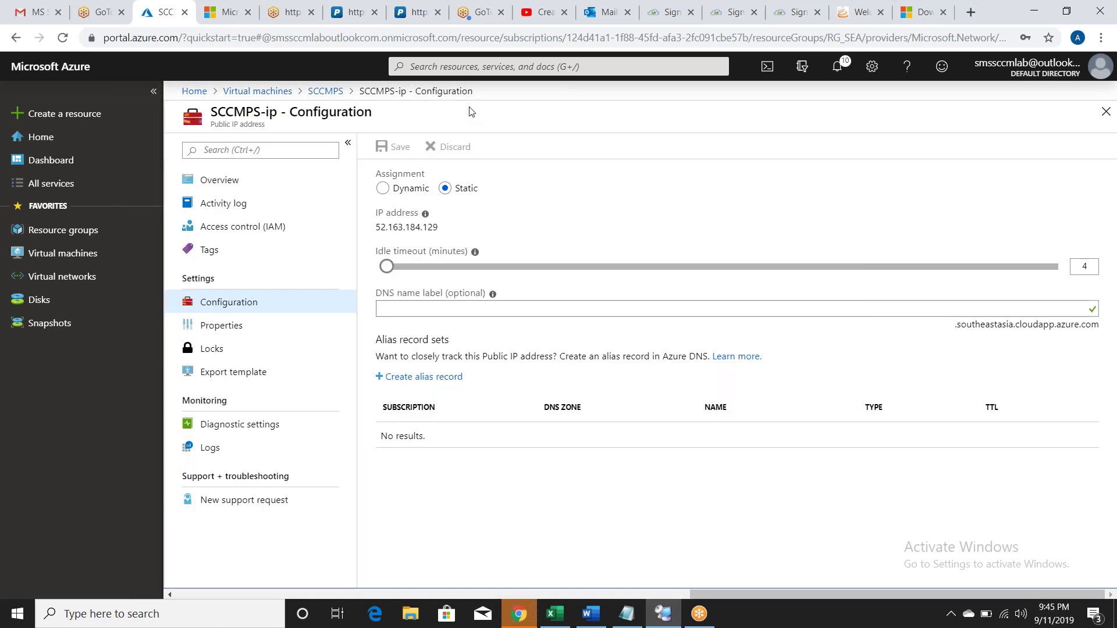
# Step: Open the WIN10 VM's public IP settings and choose Static assignment
pyautogui.click(54, 256)
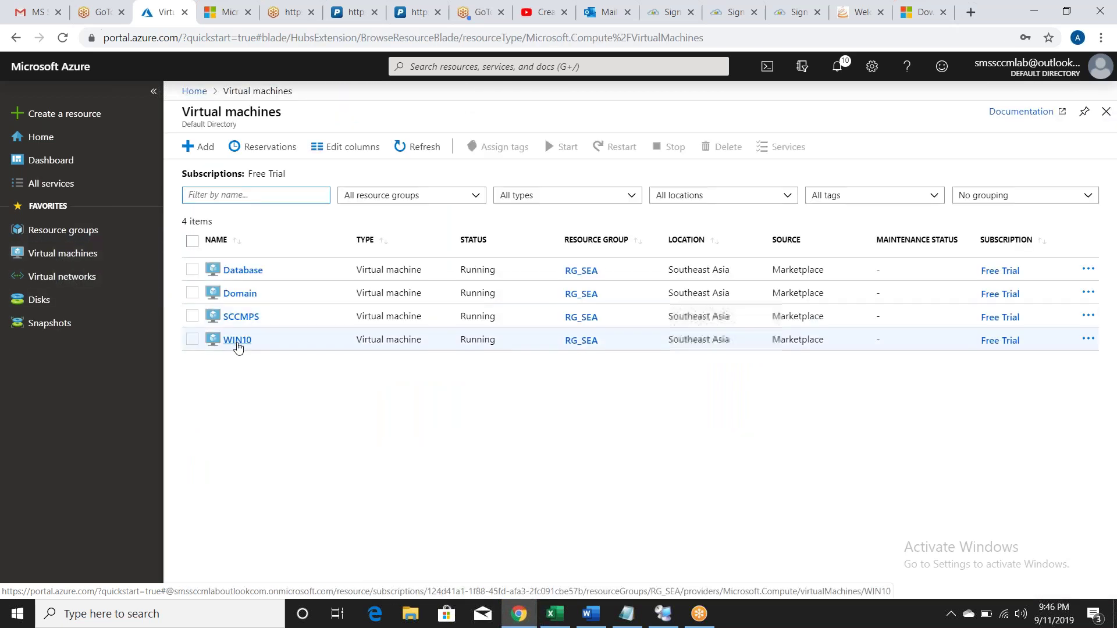
pyautogui.click(237, 340)
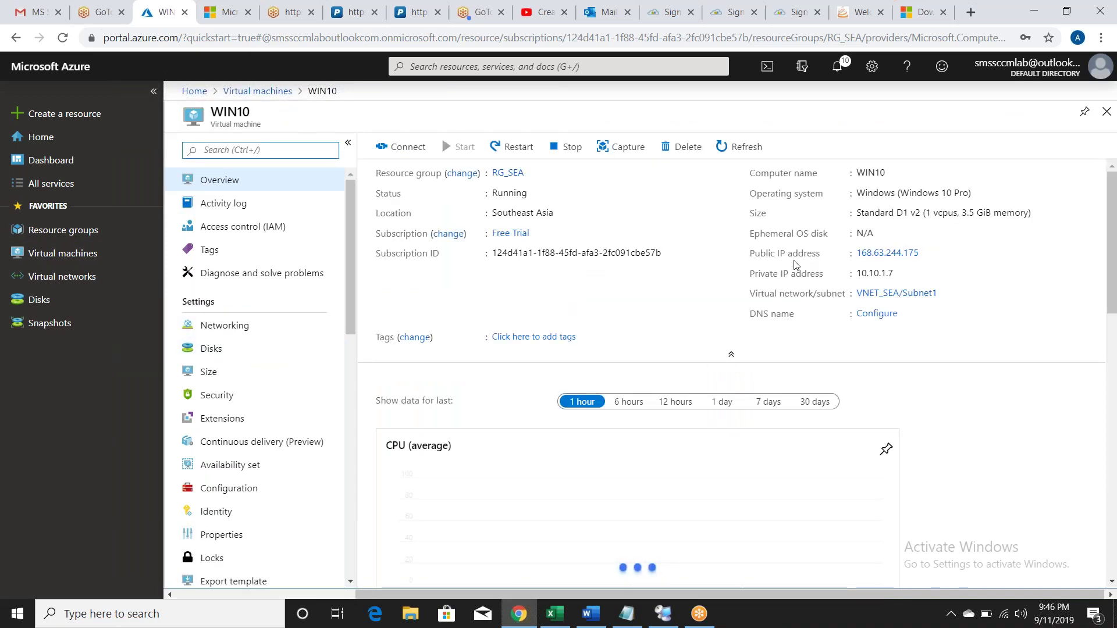
pyautogui.click(869, 254)
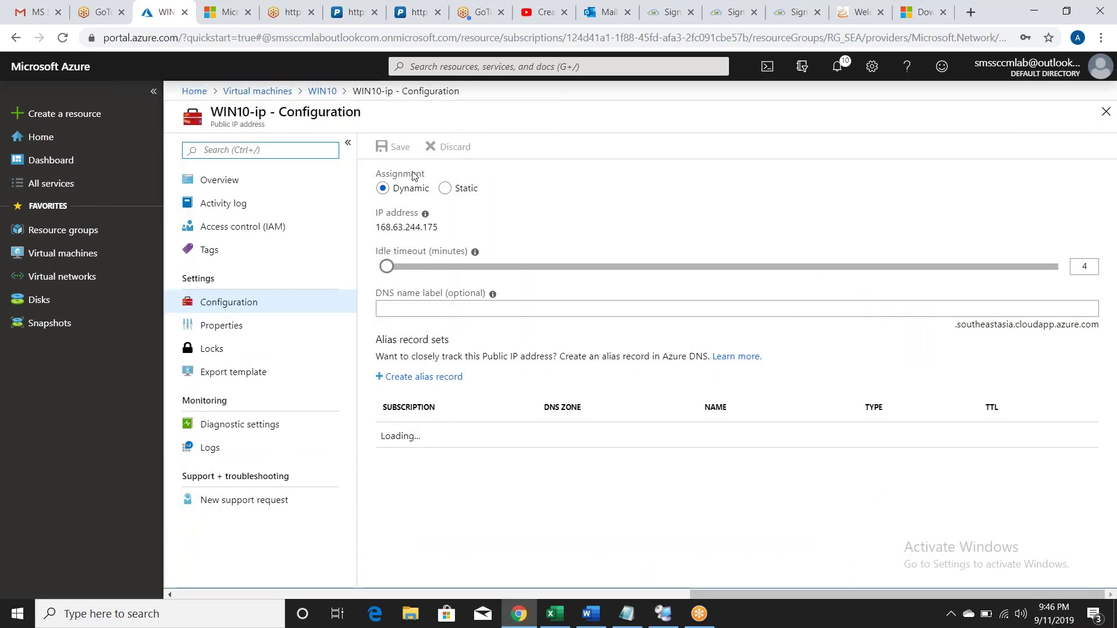
pyautogui.click(445, 189)
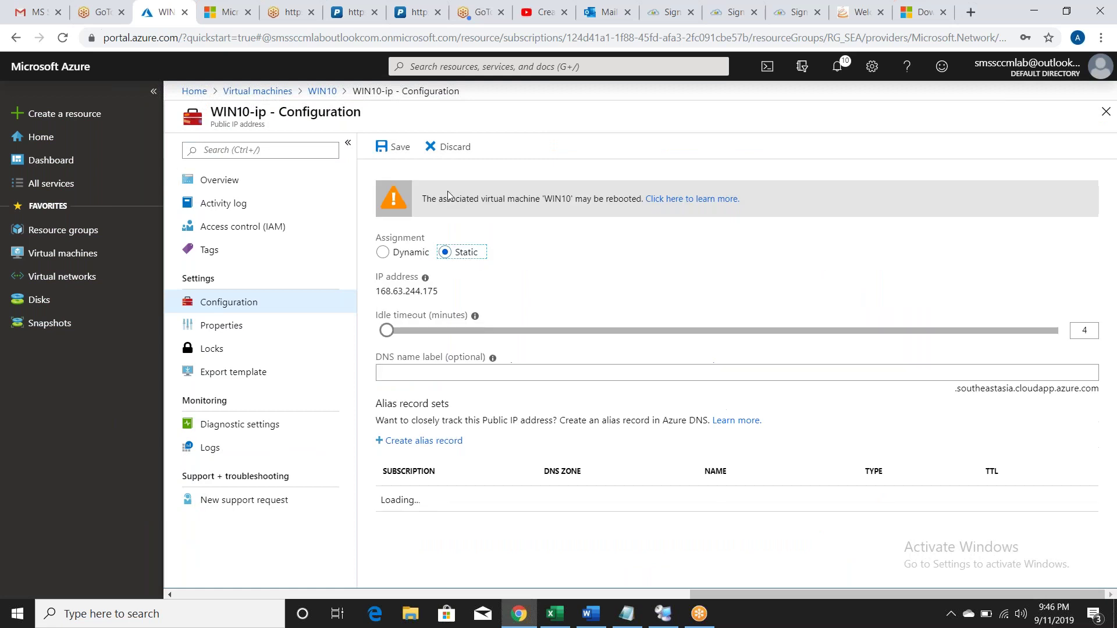
# Step: Save WIN10-ip as Static and select the address 168.63.244.175 for copying
pyautogui.moveTo(435, 289); pyautogui.dragTo(374, 291)
pyautogui.click(446, 298)
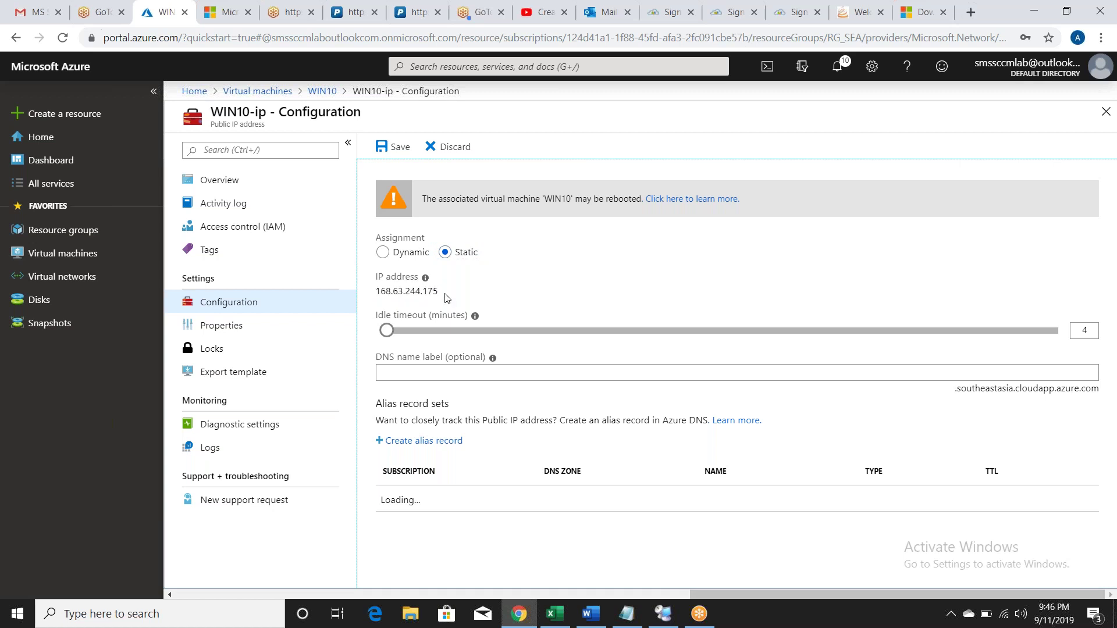
pyautogui.moveTo(436, 289); pyautogui.dragTo(375, 293)
pyautogui.click(450, 293)
pyautogui.moveTo(435, 291); pyautogui.dragTo(384, 291)
pyautogui.click(467, 287)
pyautogui.click(398, 150)
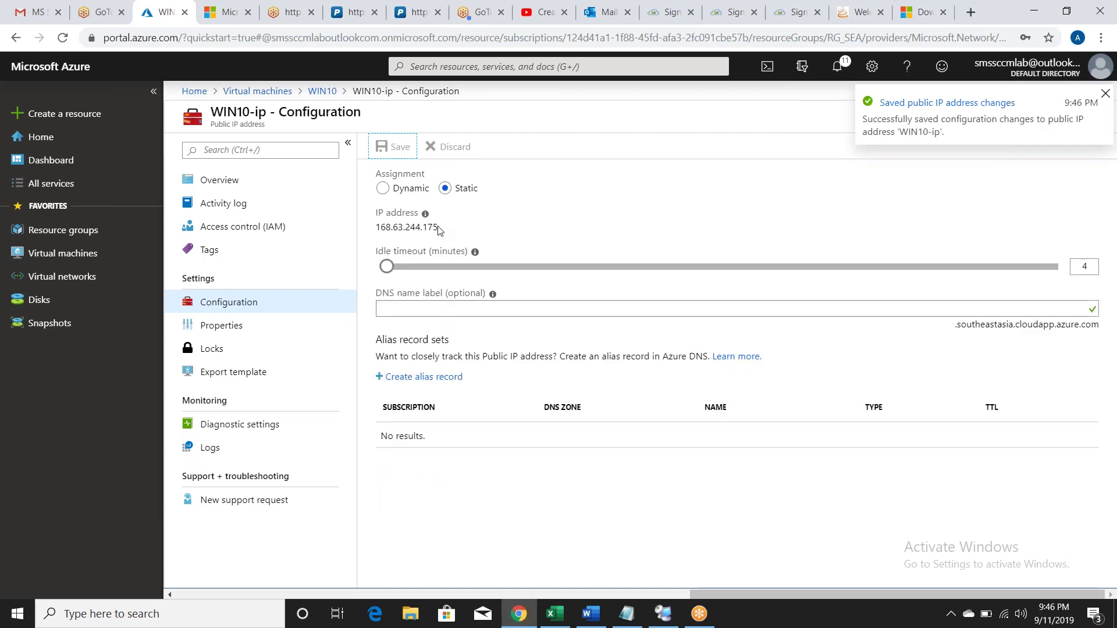
pyautogui.moveTo(439, 228); pyautogui.dragTo(368, 233)
pyautogui.hotkey('ctrl', 'c')
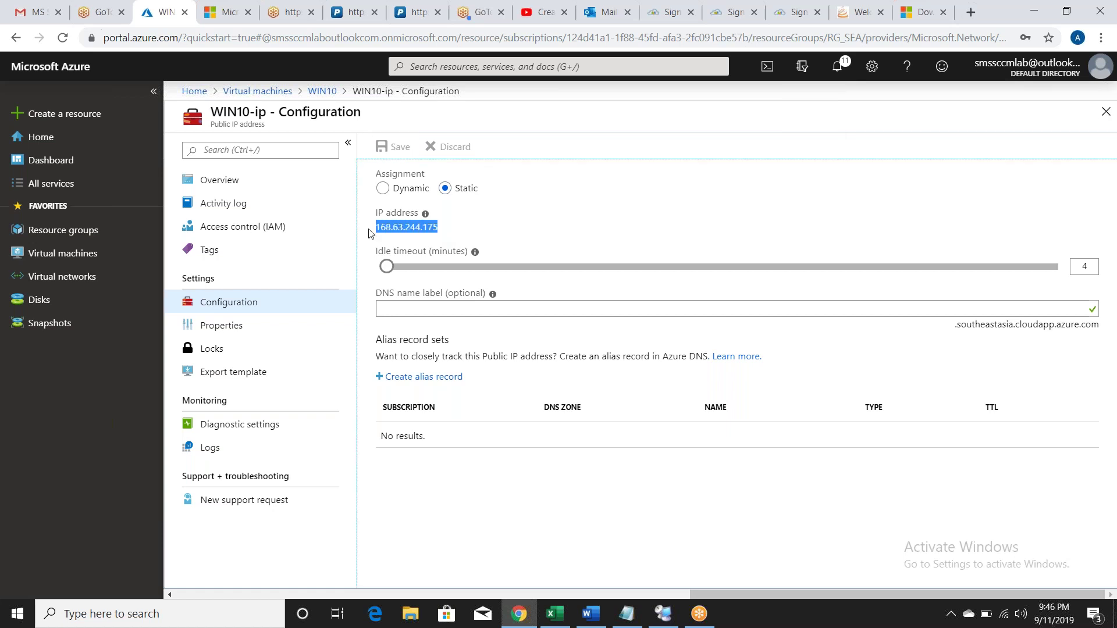
pyautogui.click(663, 614)
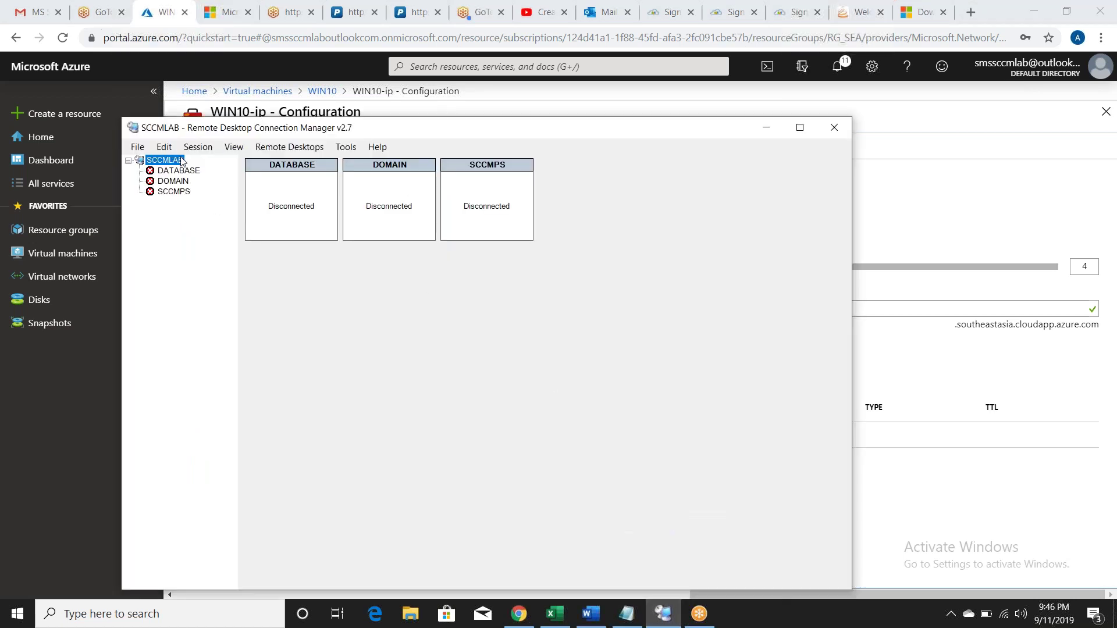
# Step: Add server 168.63.244.175 to SCCMLAB with display name WIN10
pyautogui.rightClick(178, 162)
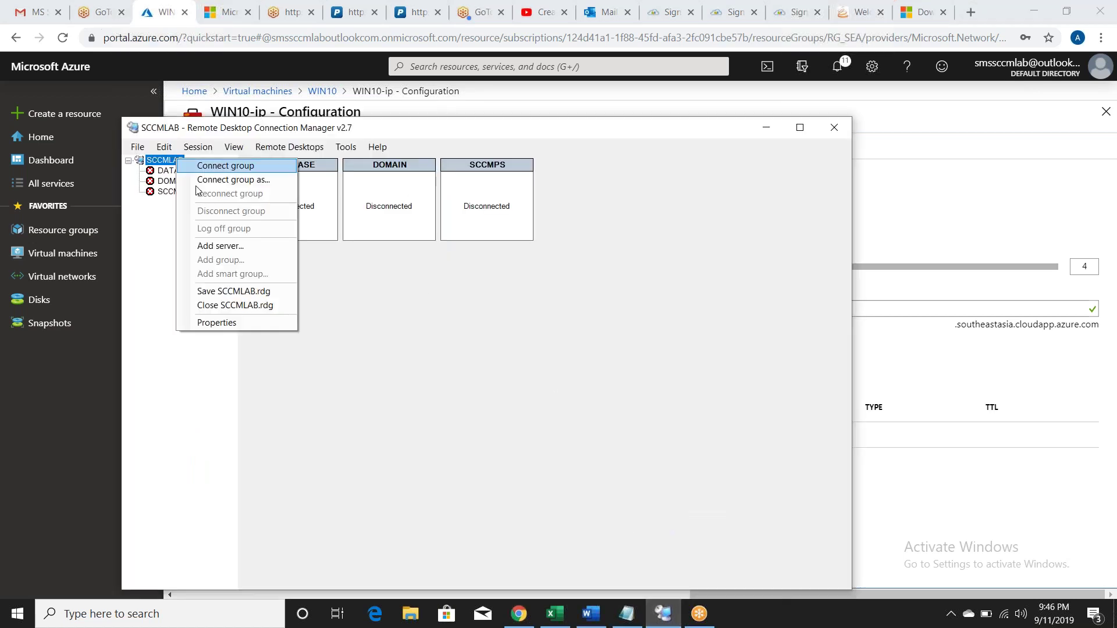
pyautogui.click(227, 245)
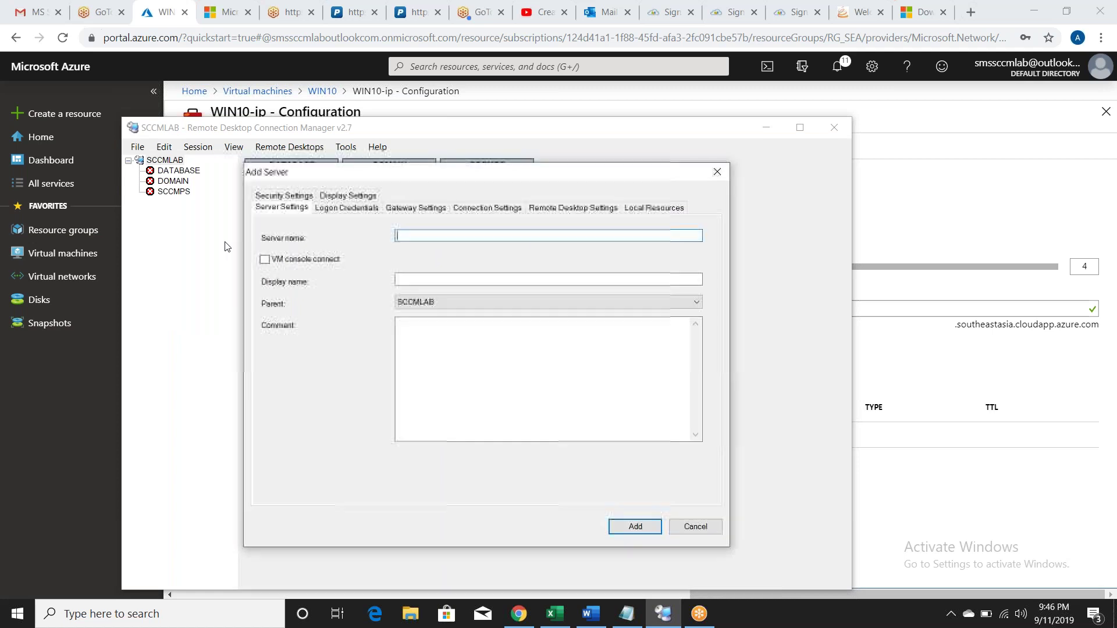
pyautogui.hotkey('ctrl', 'v')
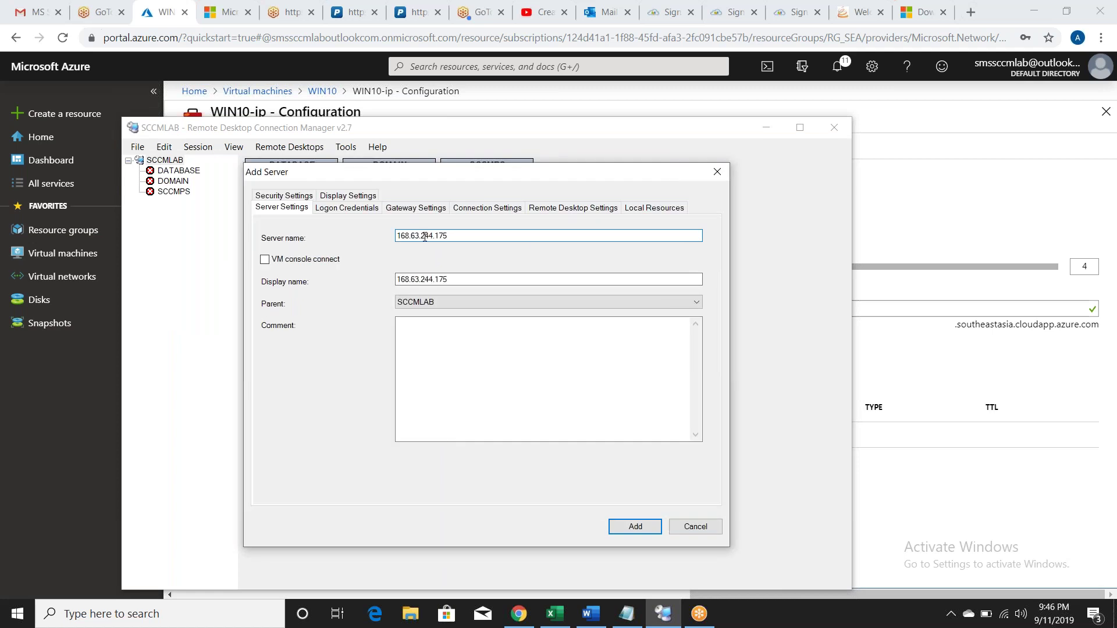
pyautogui.click(464, 277)
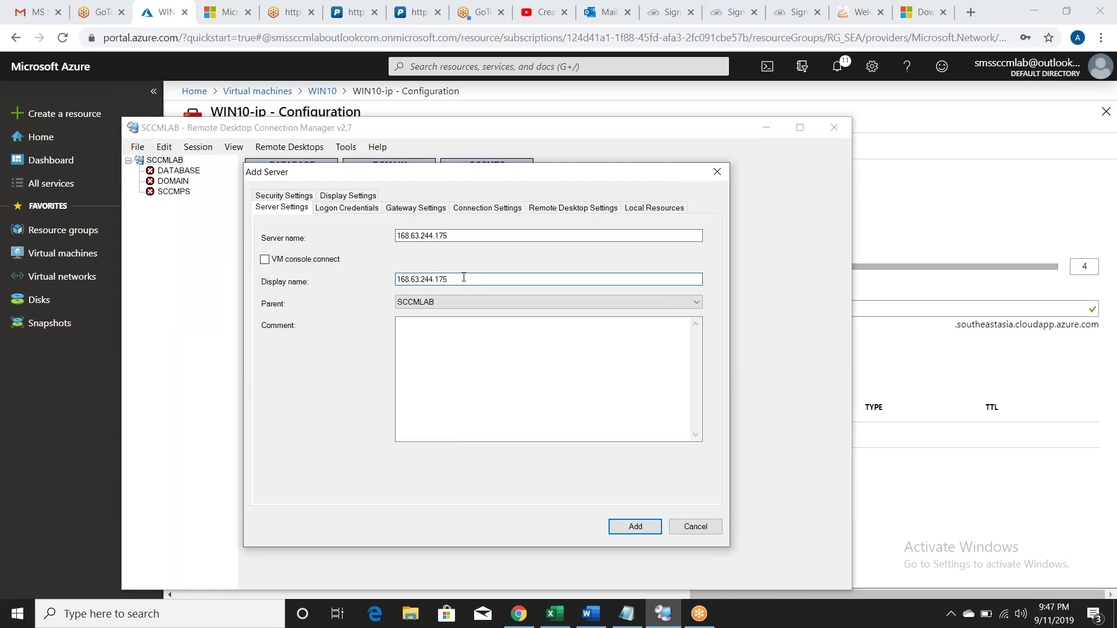
pyautogui.press('BackSpace')
pyautogui.press('BackSpace')
pyautogui.press('BackSpace')
pyautogui.press('BackSpace')
pyautogui.press('BackSpace')
pyautogui.press('BackSpace')
pyautogui.press('BackSpace')
pyautogui.press('BackSpace')
pyautogui.press('BackSpace')
pyautogui.press('BackSpace')
pyautogui.press('BackSpace')
pyautogui.press('BackSpace')
pyautogui.press('BackSpace')
pyautogui.write('W')
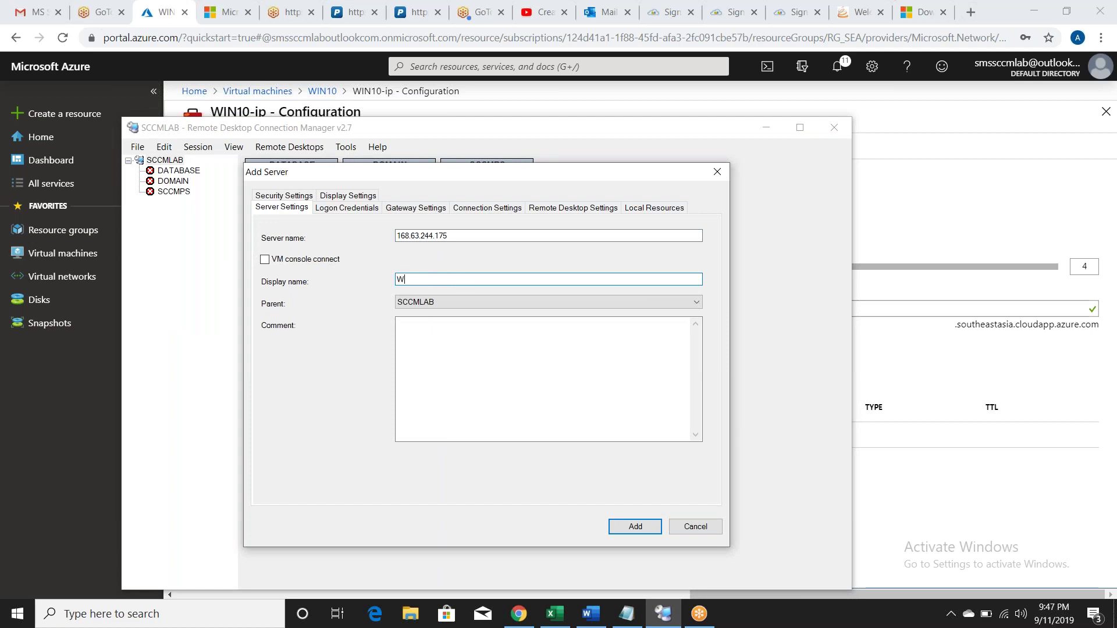
pyautogui.write('IN10')
pyautogui.click(635, 527)
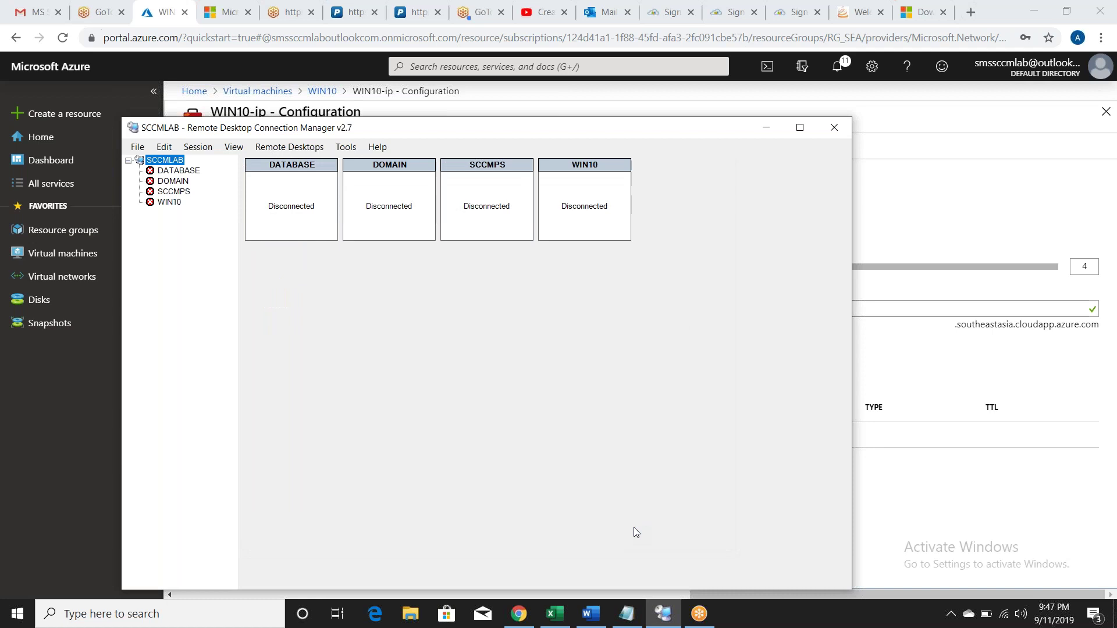
# Step: Save the SCCMLAB.rdg group file from the File menu
pyautogui.click(132, 149)
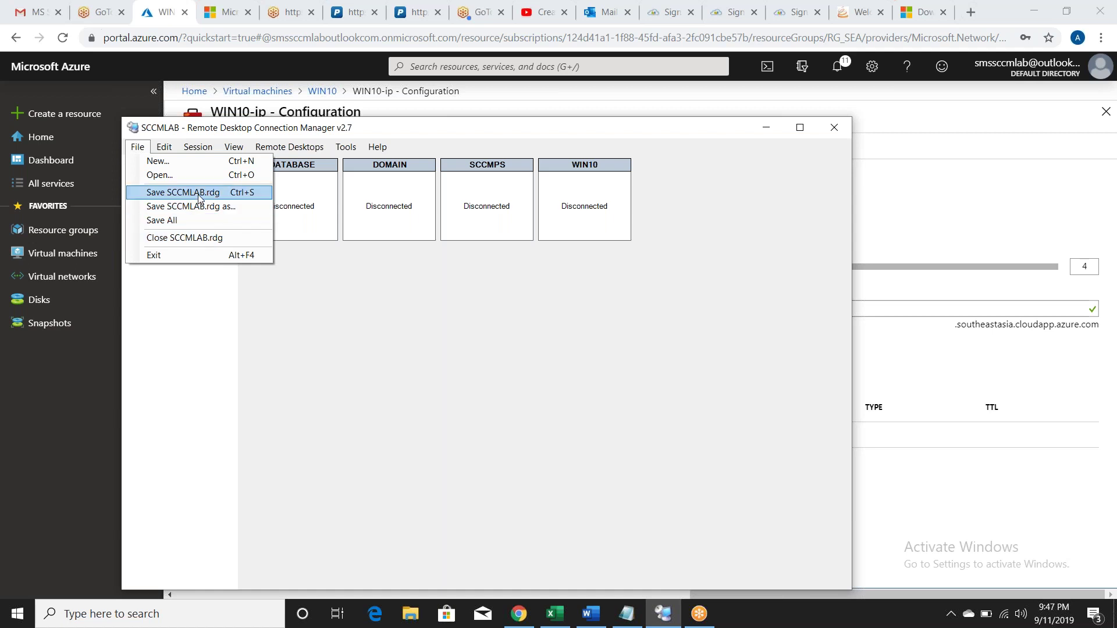
pyautogui.click(199, 192)
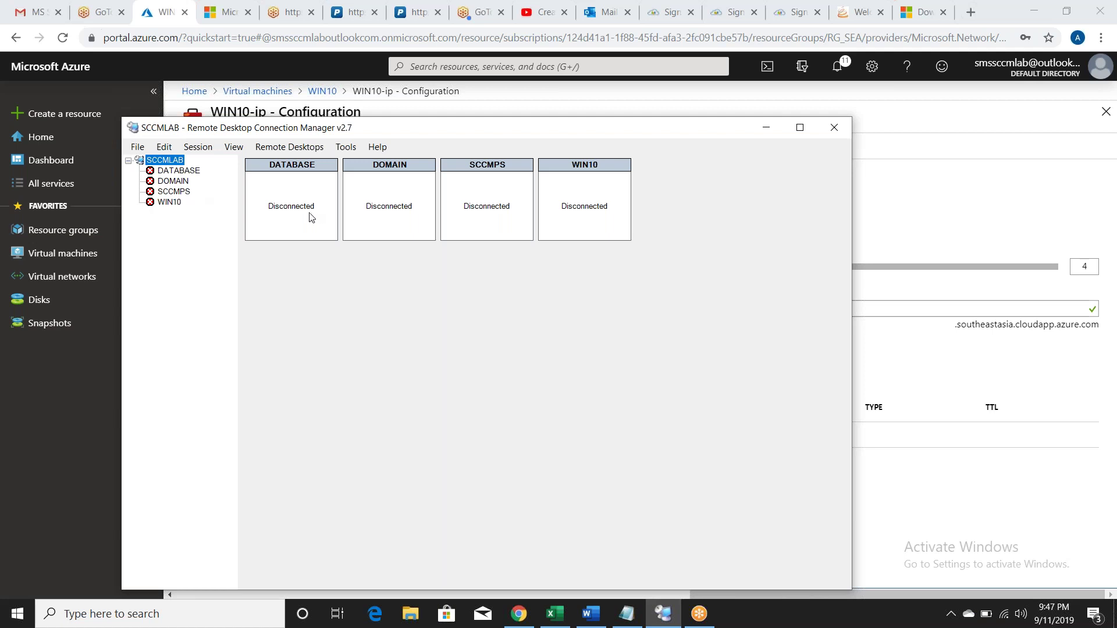
pyautogui.rightClick(295, 170)
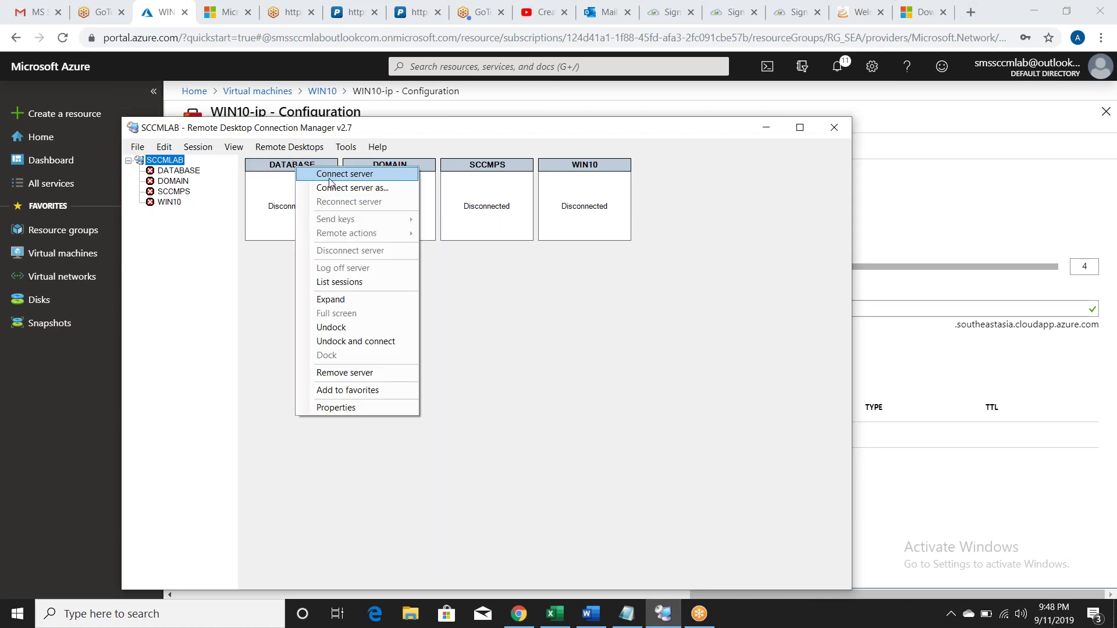
# Step: Start connecting to the DATABASE server and choose to use a different account
pyautogui.click(329, 180)
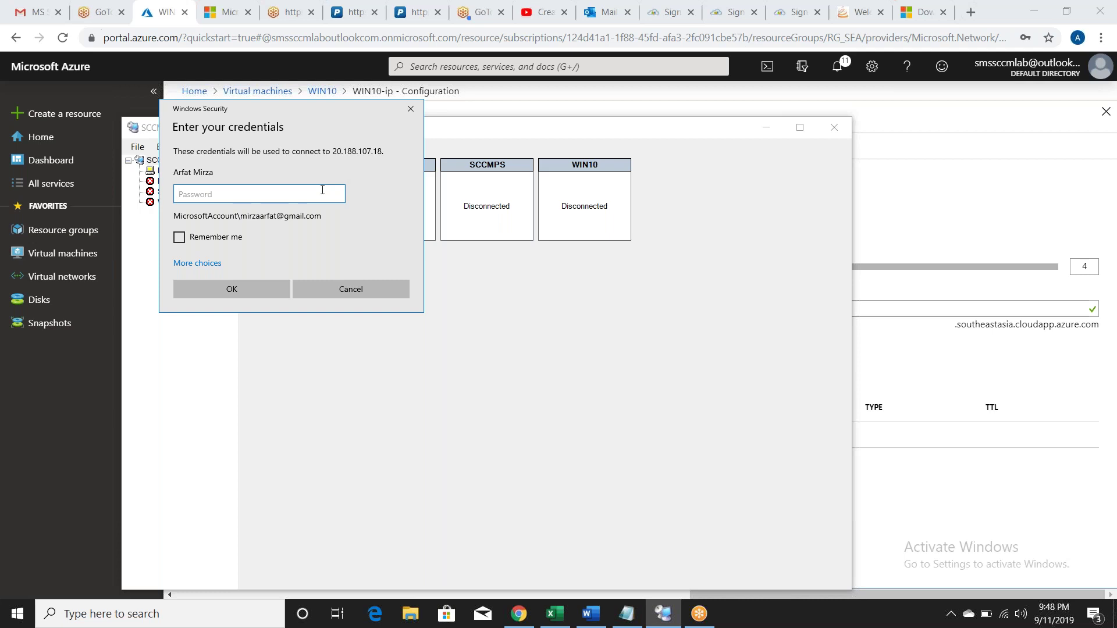
pyautogui.write('•••••••••••••••')
pyautogui.click(201, 265)
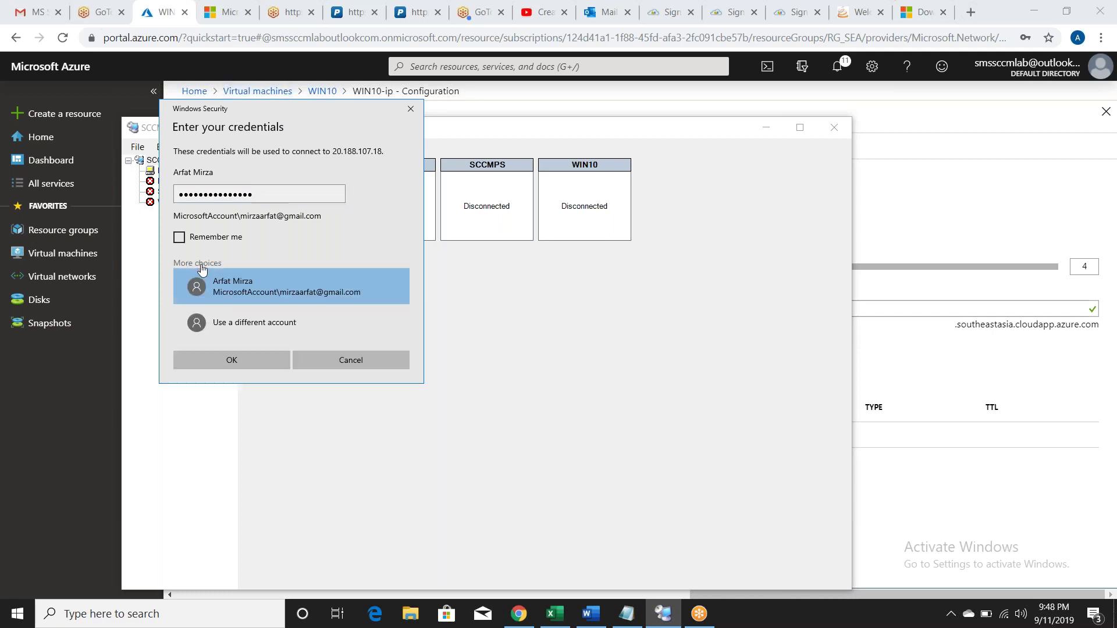
pyautogui.click(243, 326)
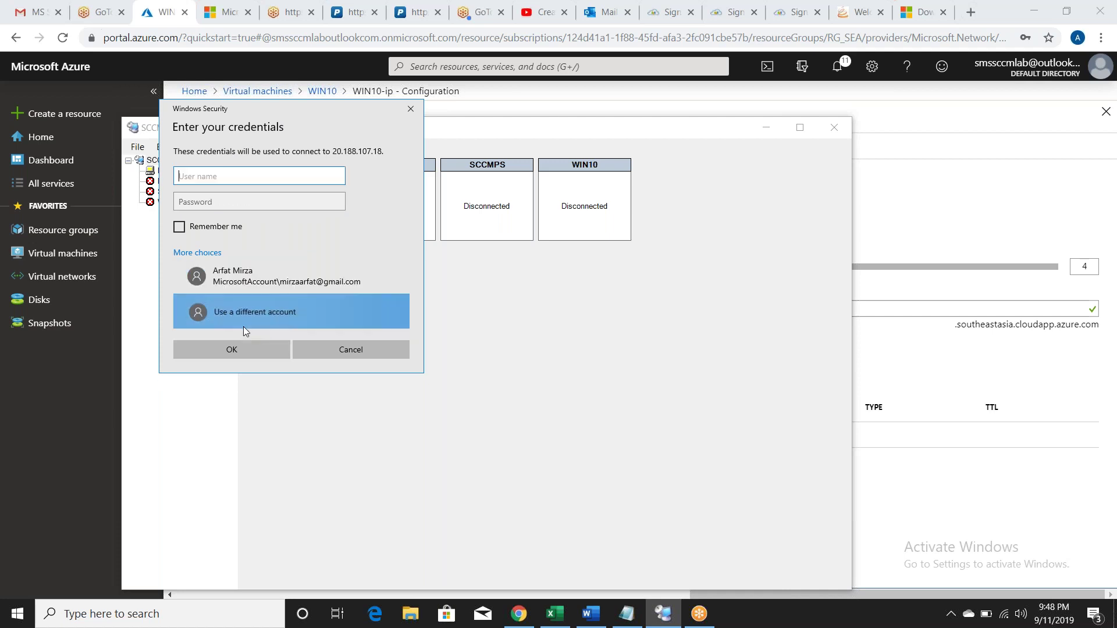
# Step: Enter the other account's user name and password and submit the credentials
pyautogui.write('arfat')
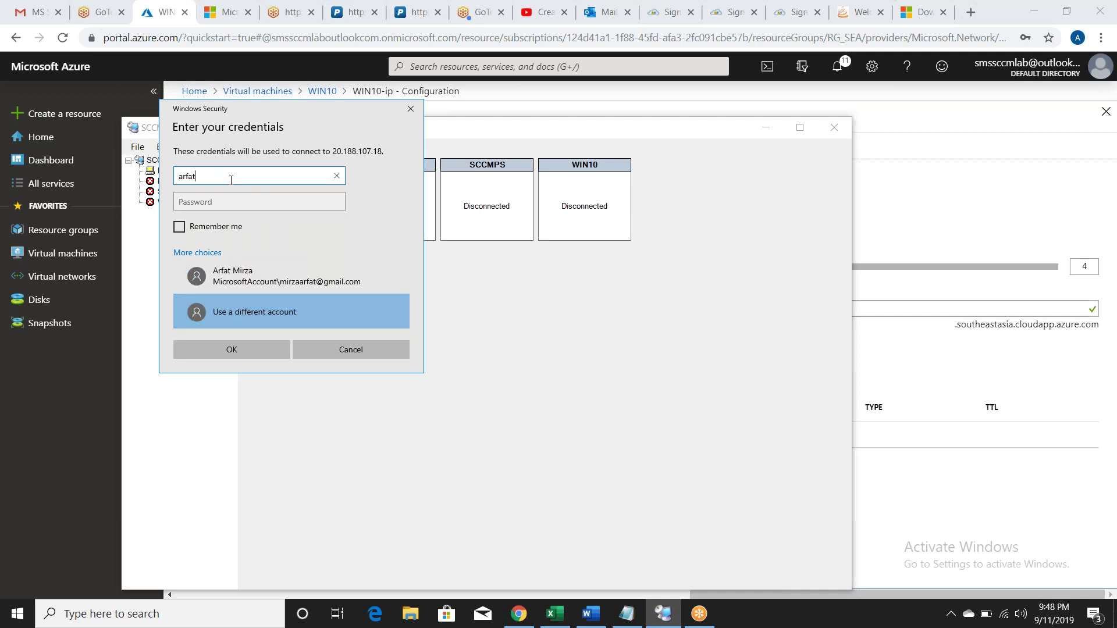
pyautogui.press('Tab')
pyautogui.click(231, 180)
pyautogui.press('BackSpace')
pyautogui.press('BackSpace')
pyautogui.press('BackSpace')
pyautogui.press('BackSpace')
pyautogui.press('BackSpace')
pyautogui.write('ARFAT')
pyautogui.press('Tab')
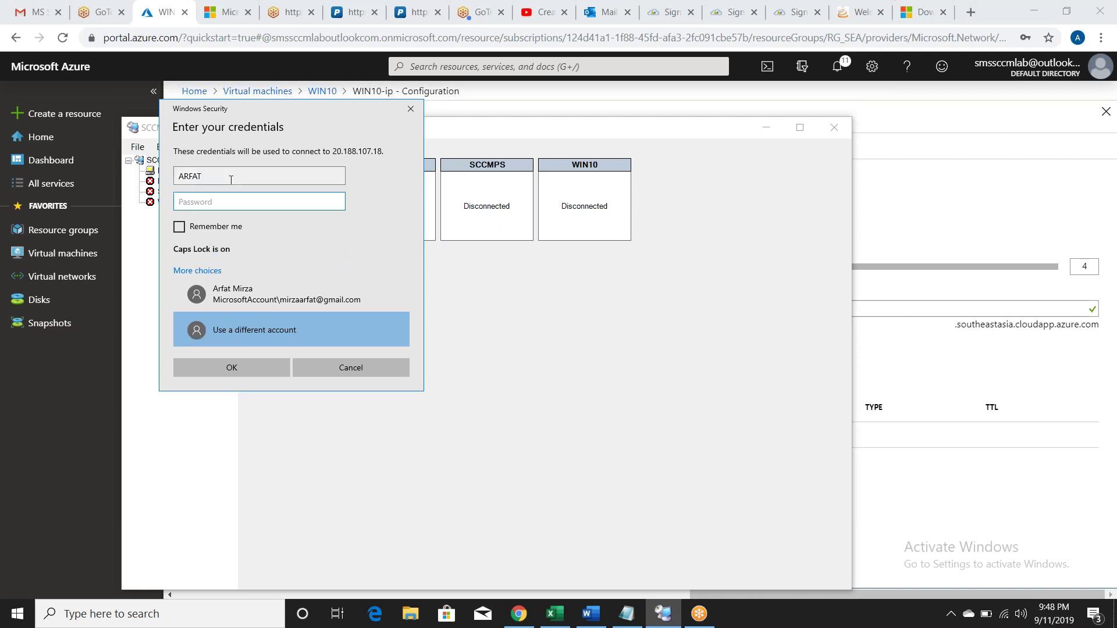
pyautogui.write('*')
pyautogui.press('capslock')
pyautogui.press('BackSpace')
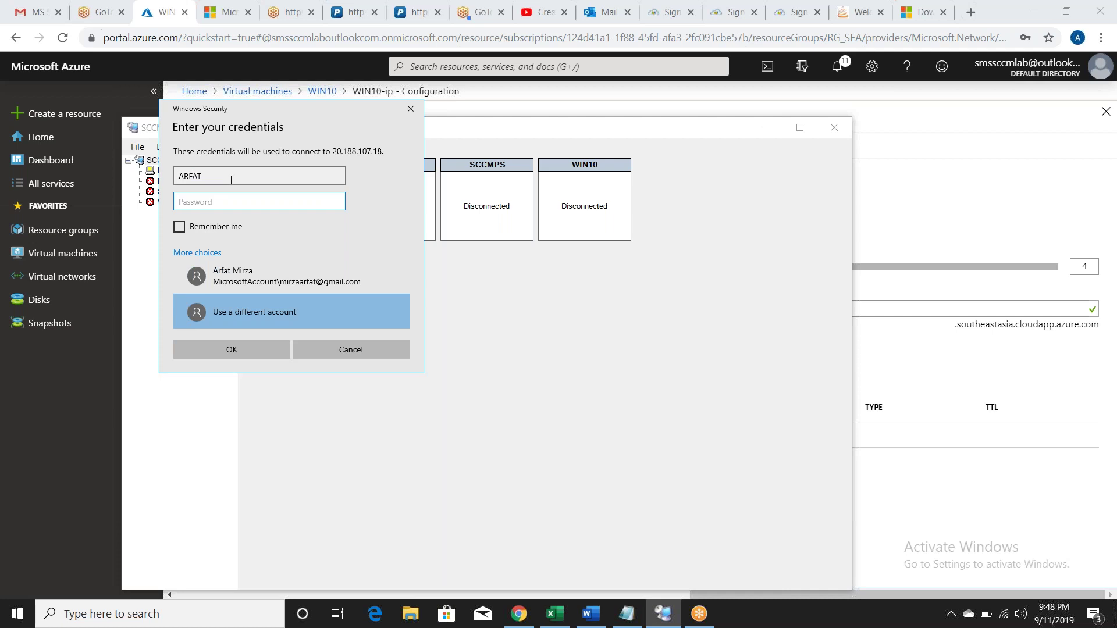
pyautogui.write('***************')
pyautogui.click(225, 354)
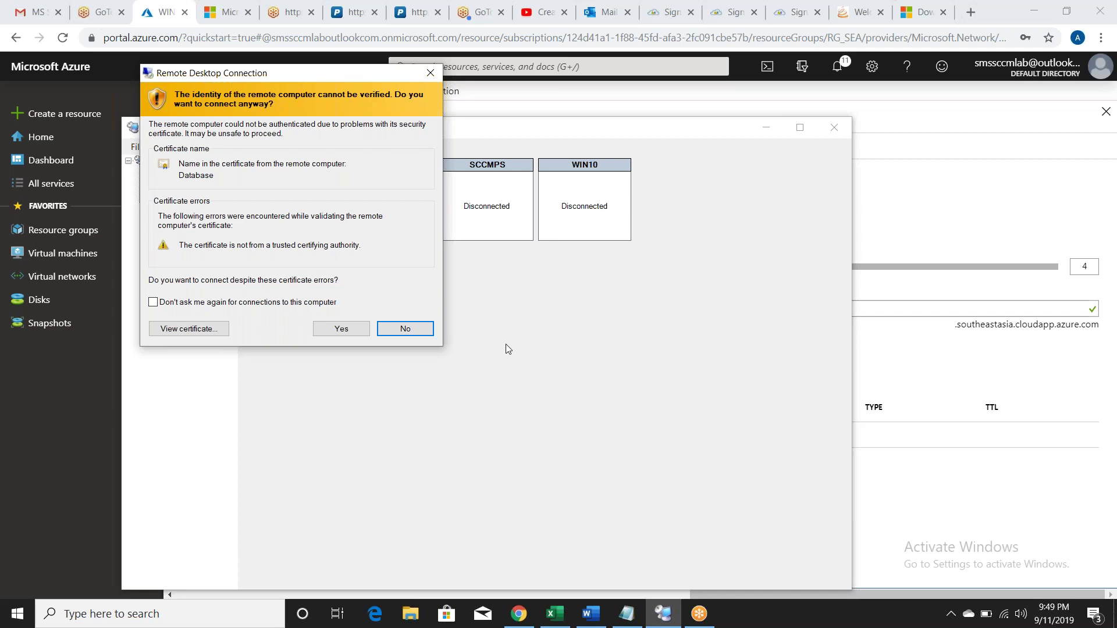
# Step: Accept the DATABASE server's certificate warning, keeping future warnings enabled, so it starts connecting
pyautogui.click(232, 307)
pyautogui.click(312, 307)
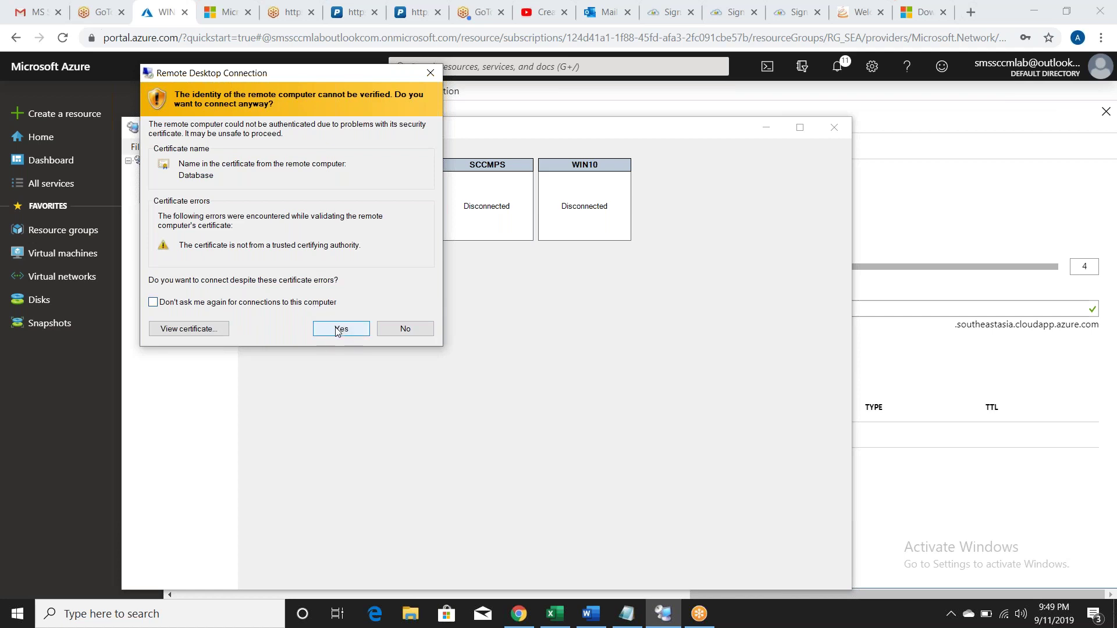
pyautogui.click(339, 329)
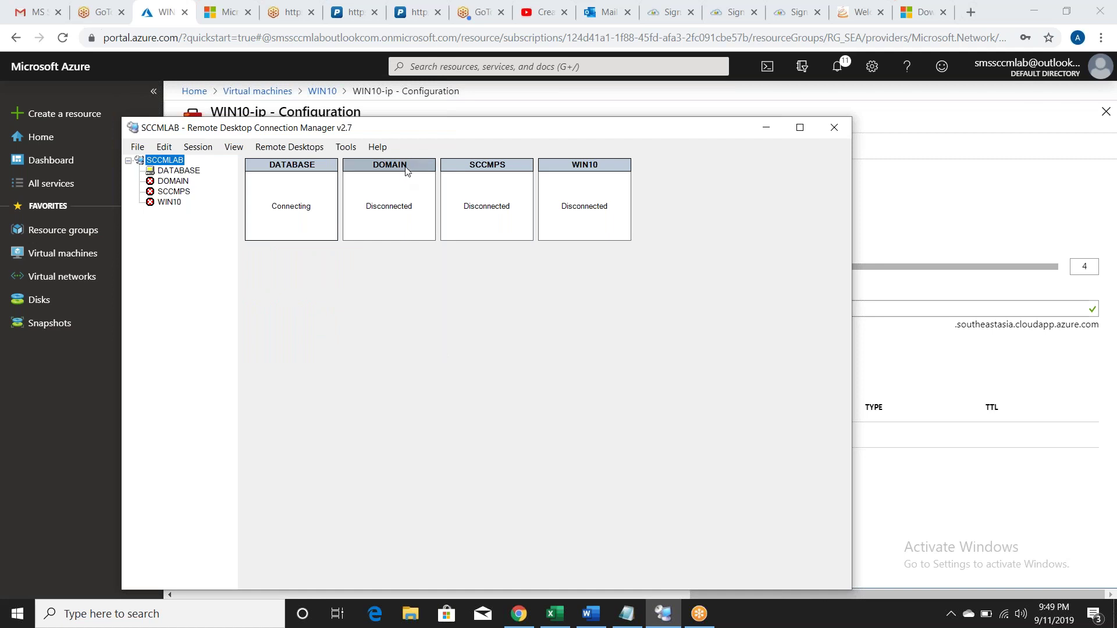
# Step: Start connecting to the DOMAIN server and choose to sign in with a different account
pyautogui.rightClick(406, 167)
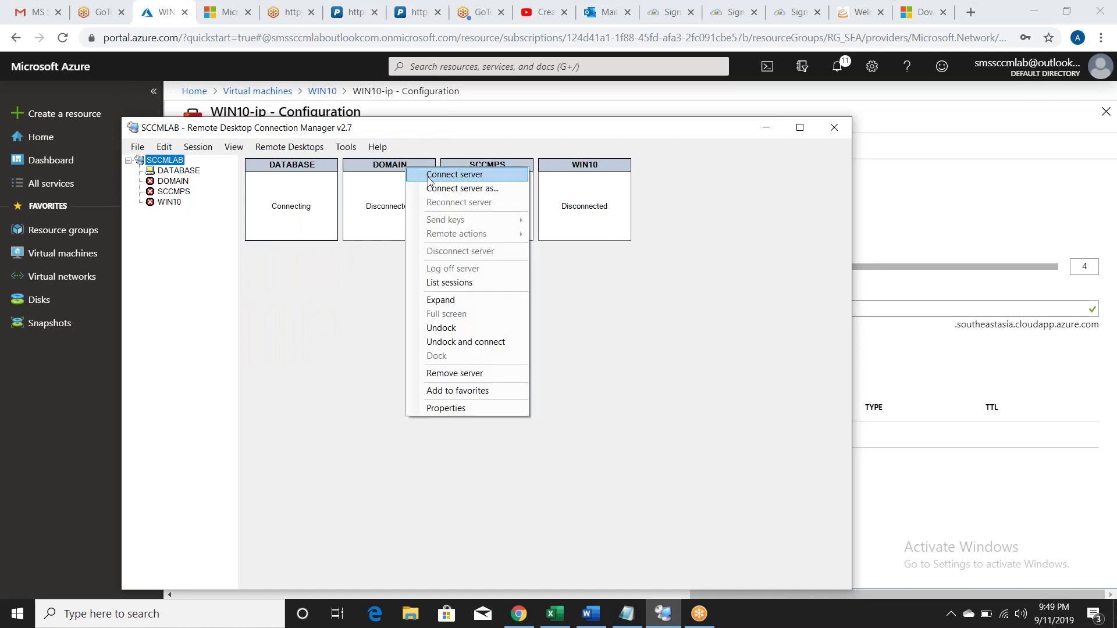
pyautogui.click(430, 175)
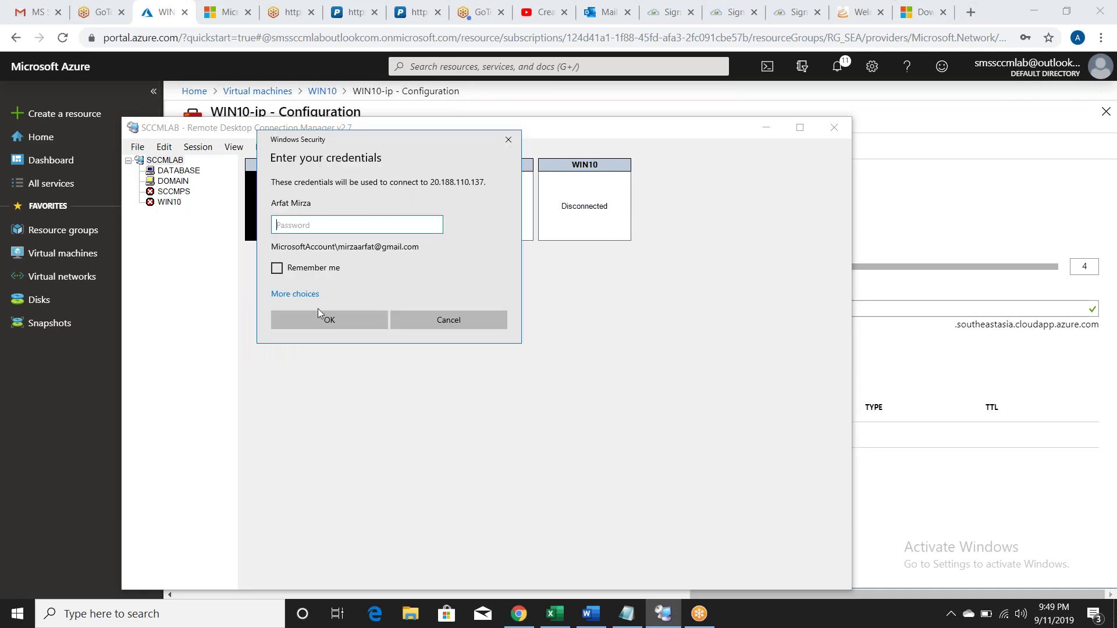
pyautogui.click(299, 294)
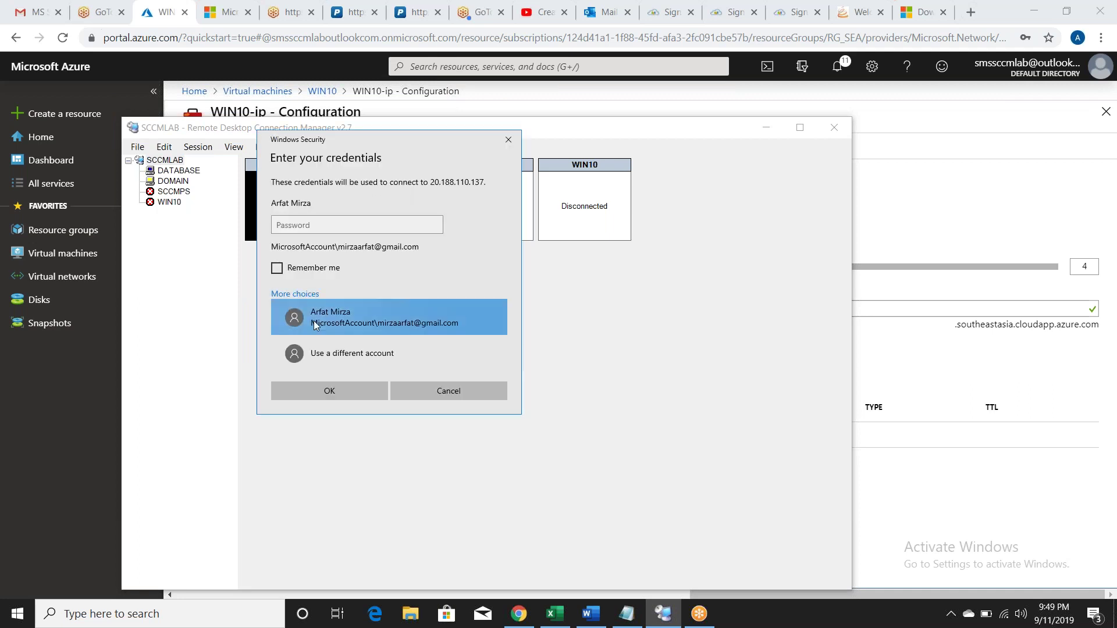
pyautogui.click(326, 351)
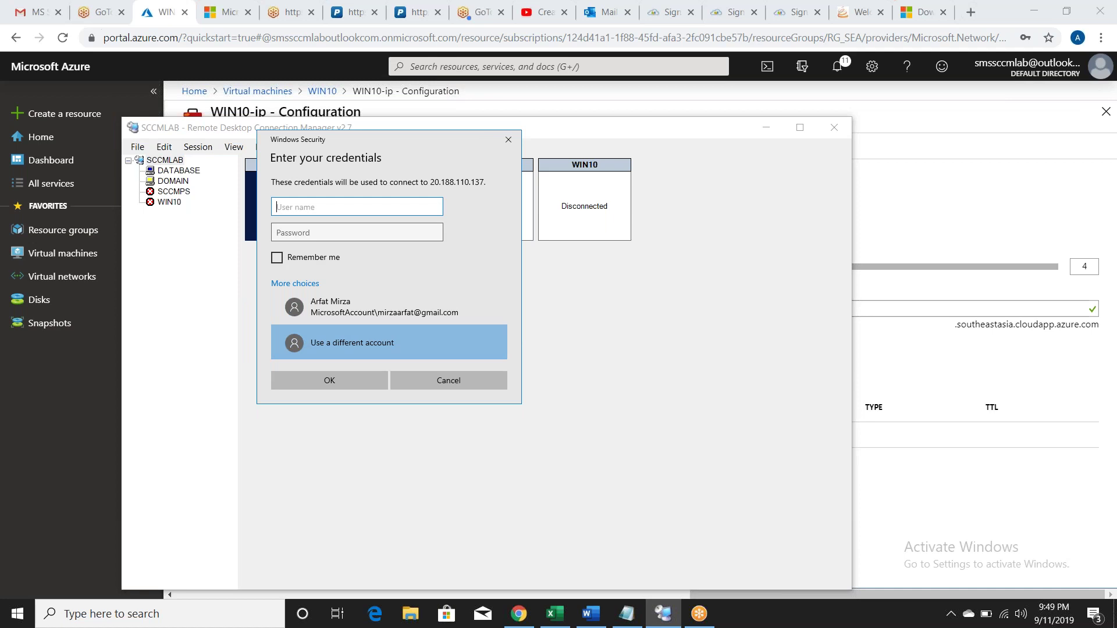
# Step: Submit the alternate account's user name and password for DOMAIN and accept its certificate warning
pyautogui.write('ARFAT')
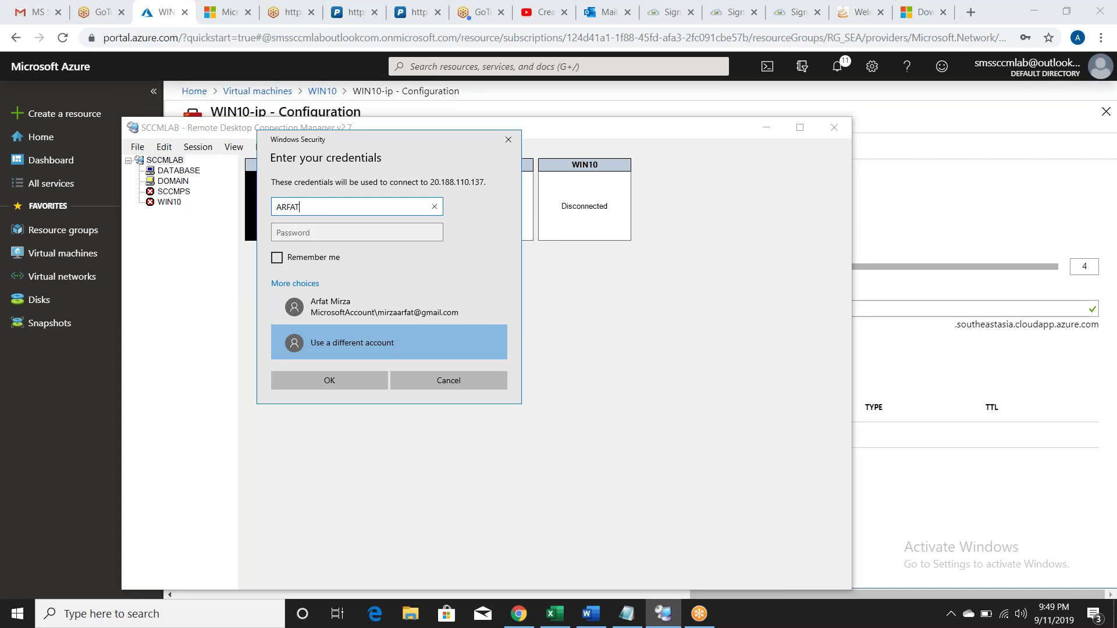
pyautogui.press('Tab')
pyautogui.write('•')
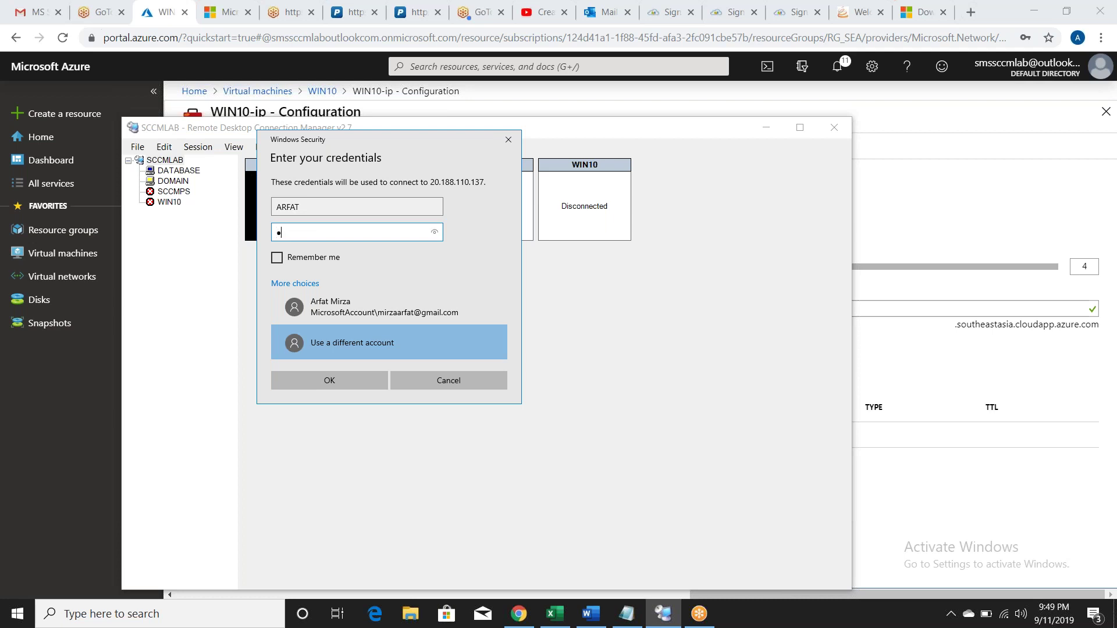
pyautogui.write('••••••••••')
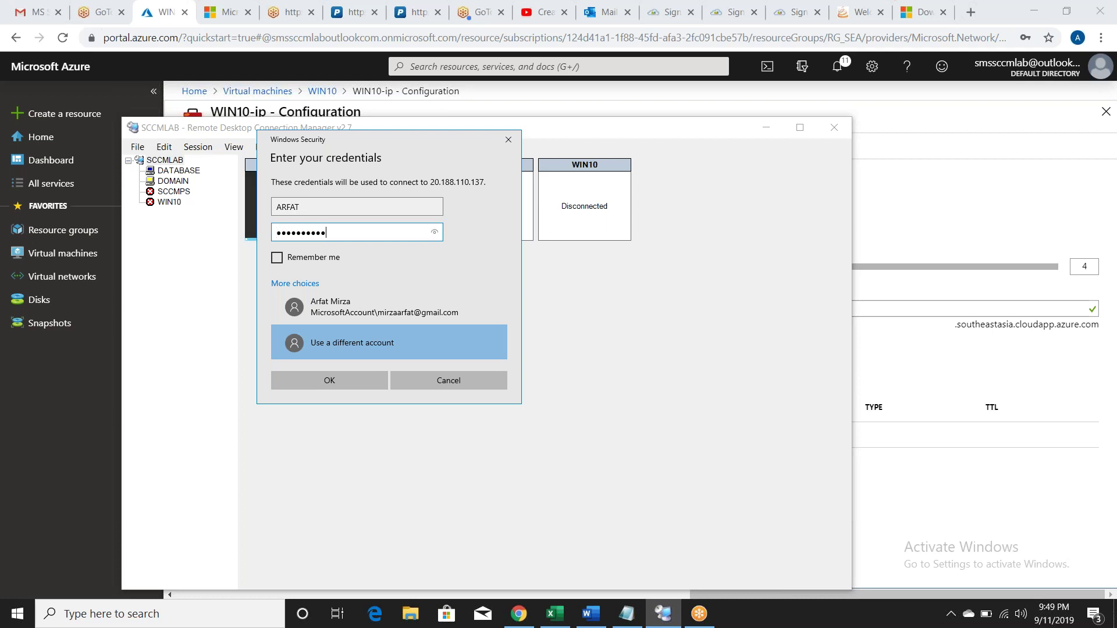
pyautogui.write('••••')
pyautogui.click(341, 376)
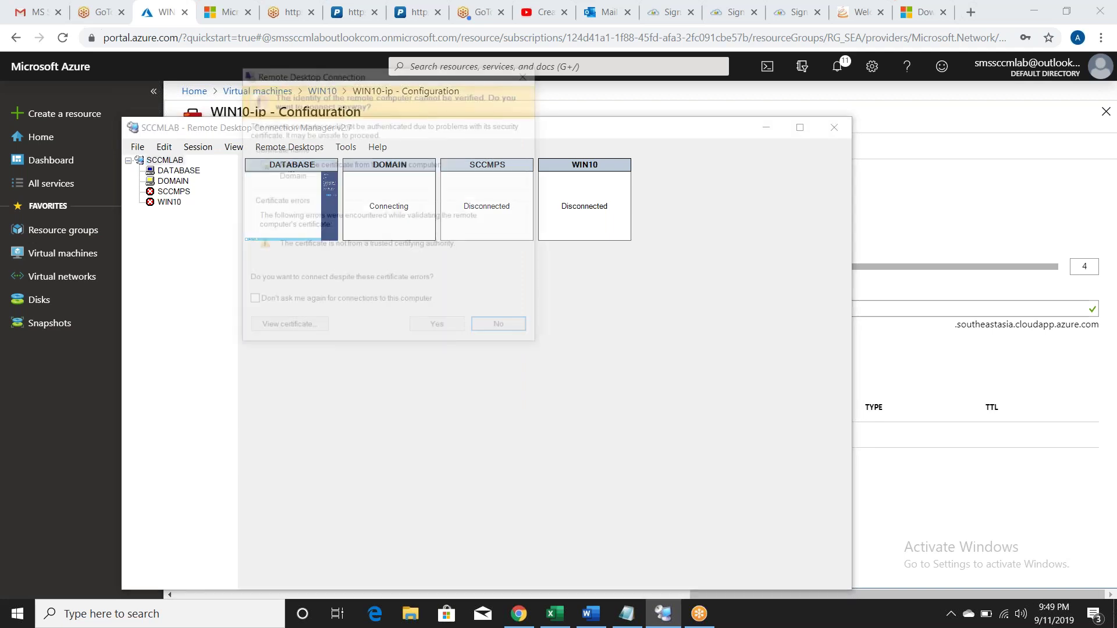
pyautogui.click(444, 333)
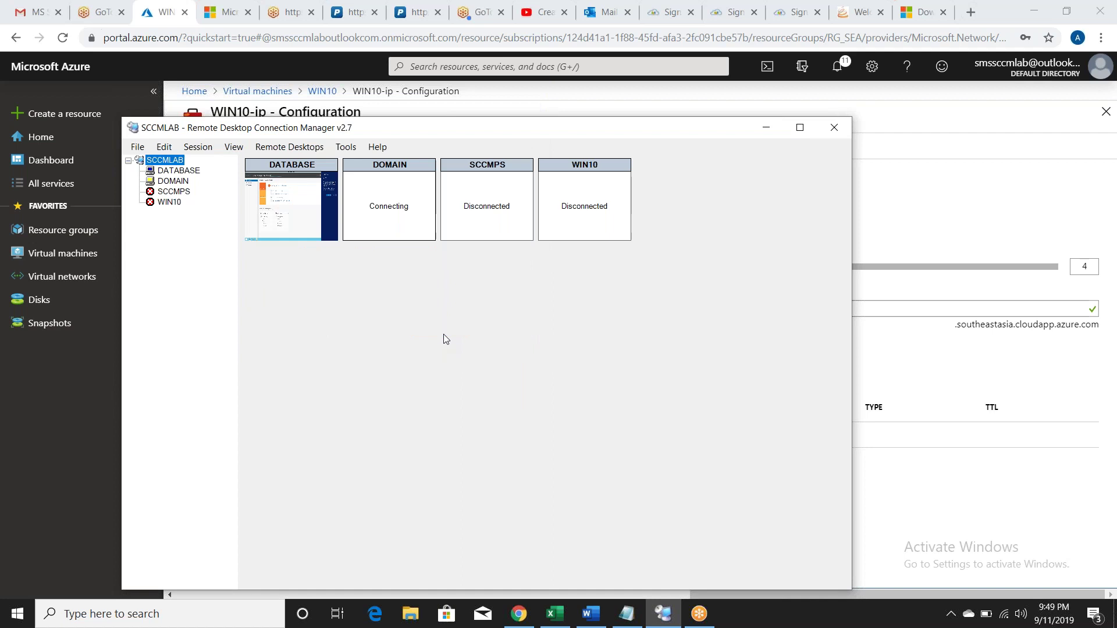
# Step: Start connecting to the SCCMPS server using a different account's sign-in
pyautogui.rightClick(471, 169)
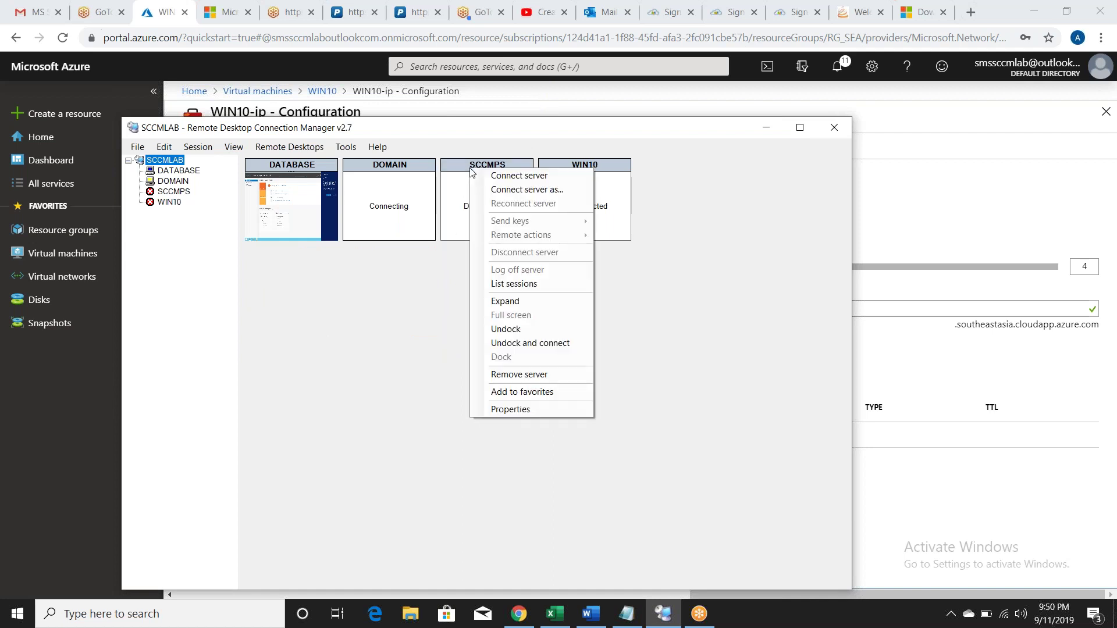
pyautogui.click(492, 174)
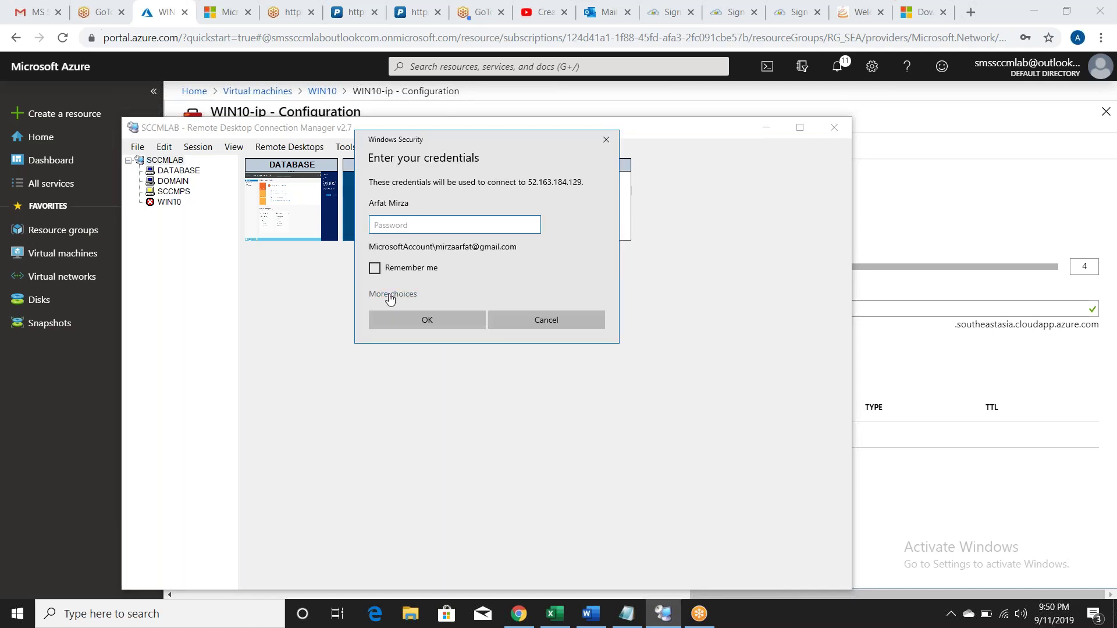
pyautogui.click(388, 294)
pyautogui.click(430, 355)
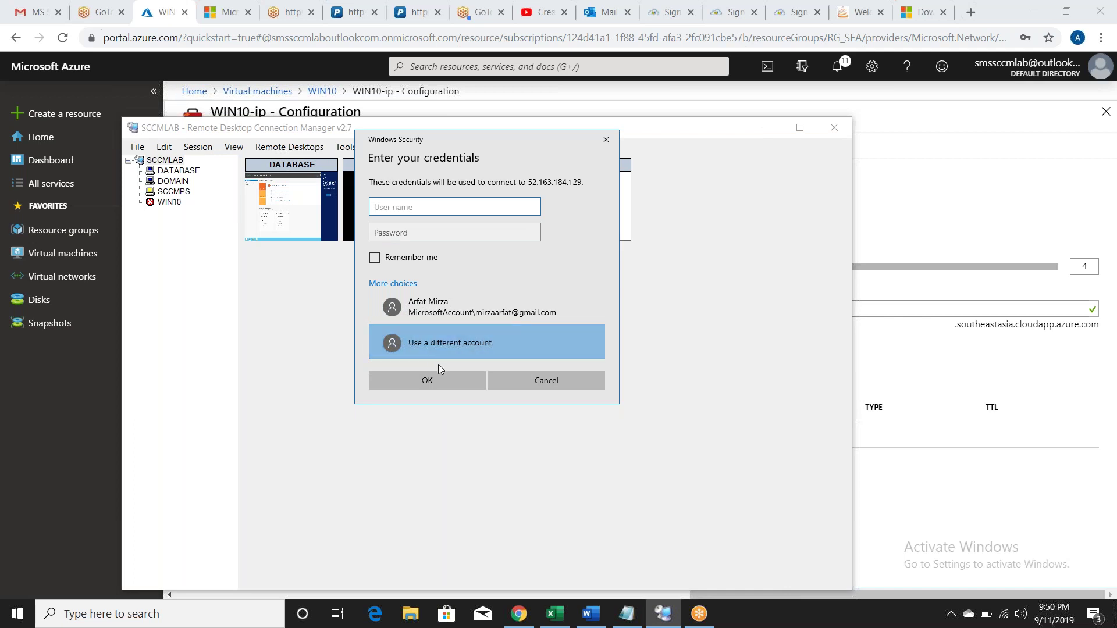
pyautogui.click(445, 380)
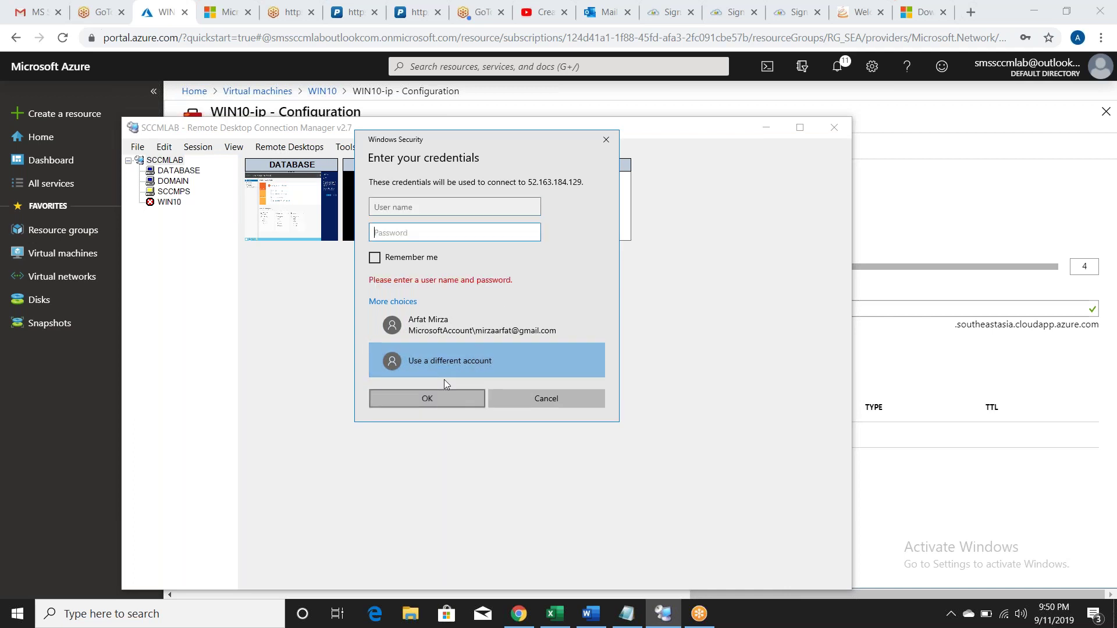
# Step: Enter the alternate account's user name and password for SCCMPS, submit, and accept the certificate warning
pyautogui.click(419, 205)
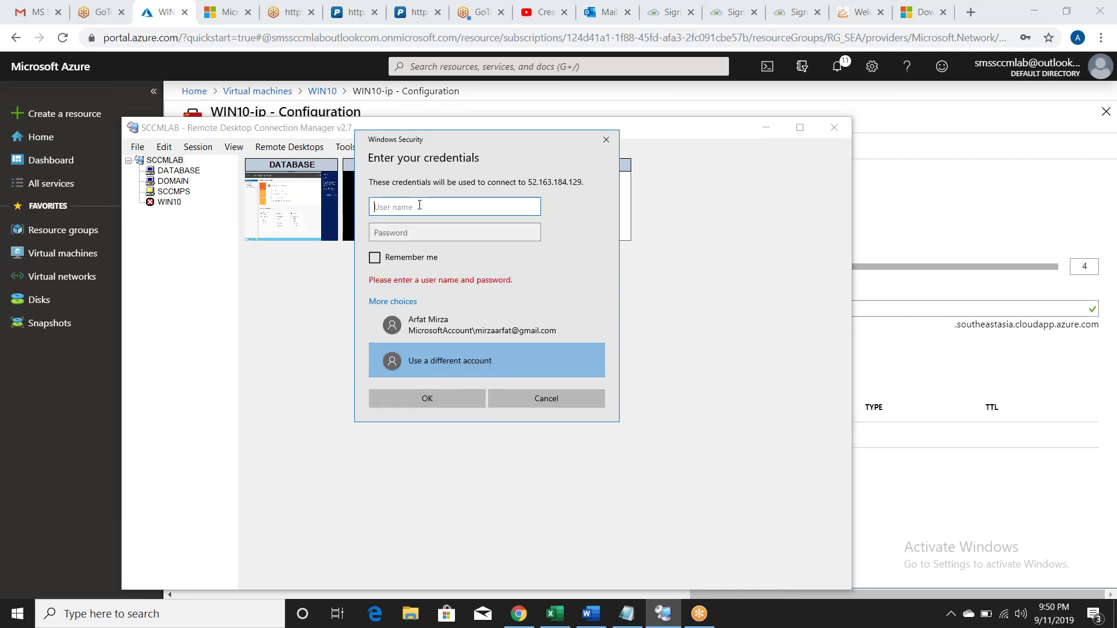
pyautogui.write('ARFAT')
pyautogui.press('Tab')
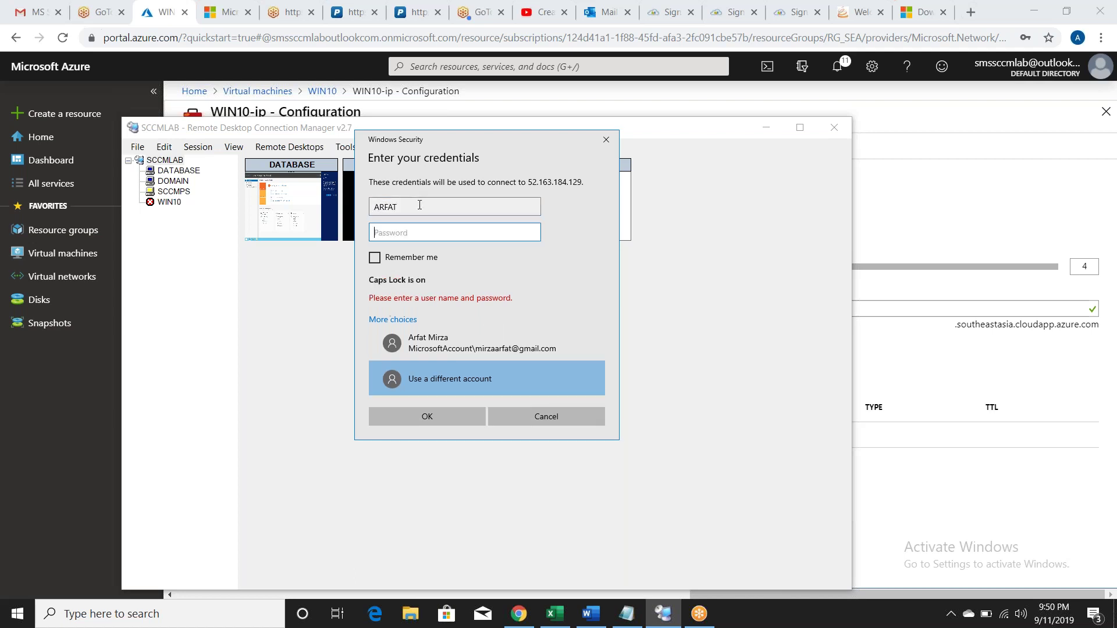
pyautogui.press('capslock')
pyautogui.write('•••••')
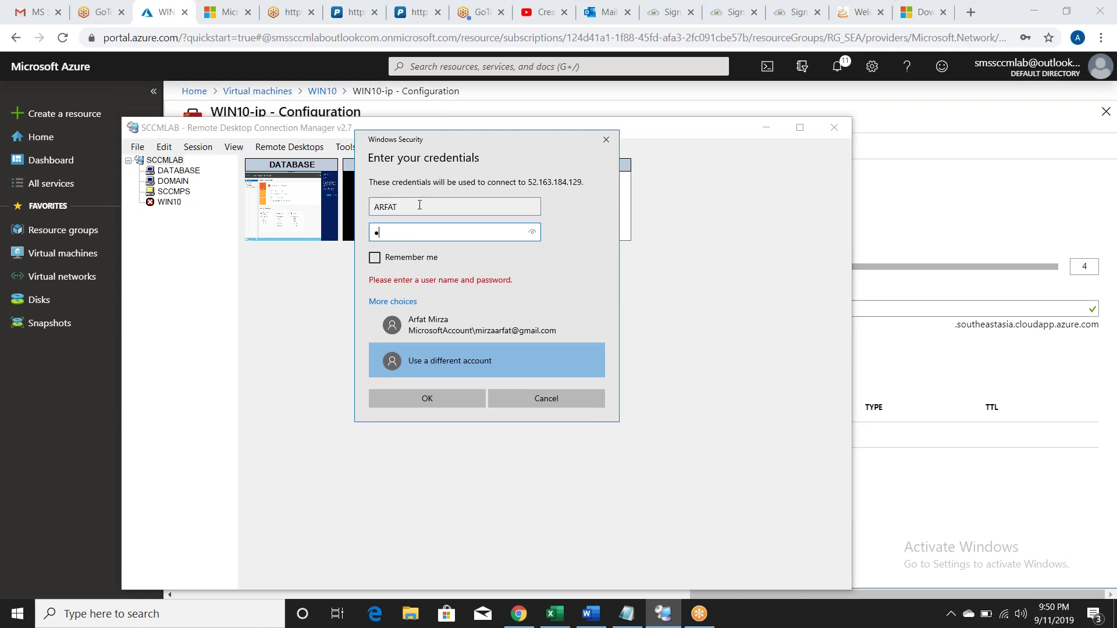
pyautogui.write('••••••••••')
pyautogui.click(420, 204)
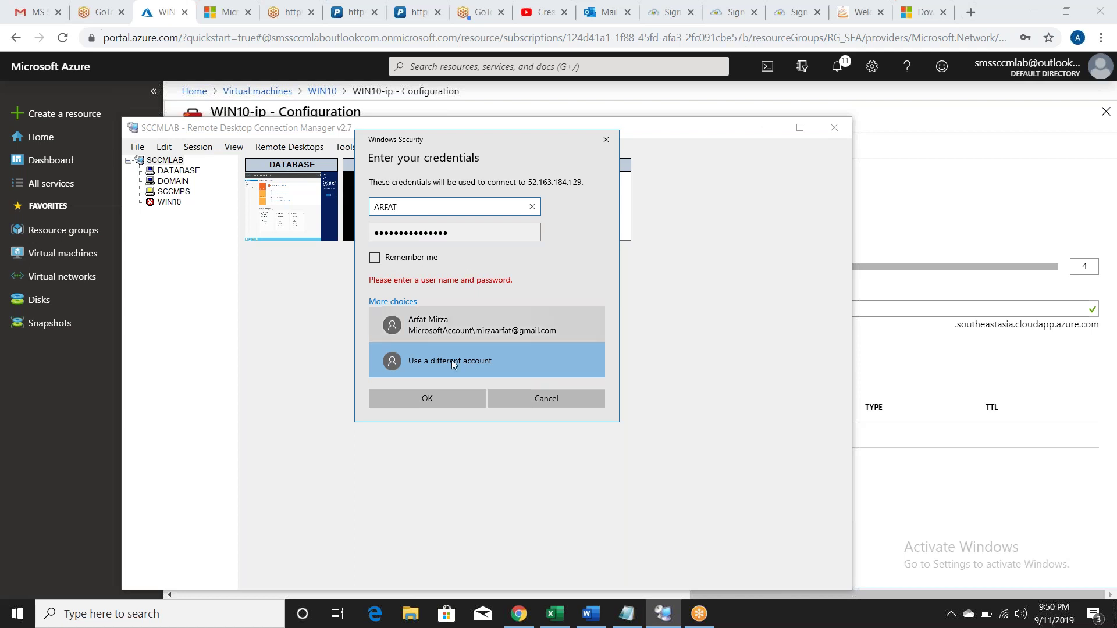
pyautogui.click(441, 401)
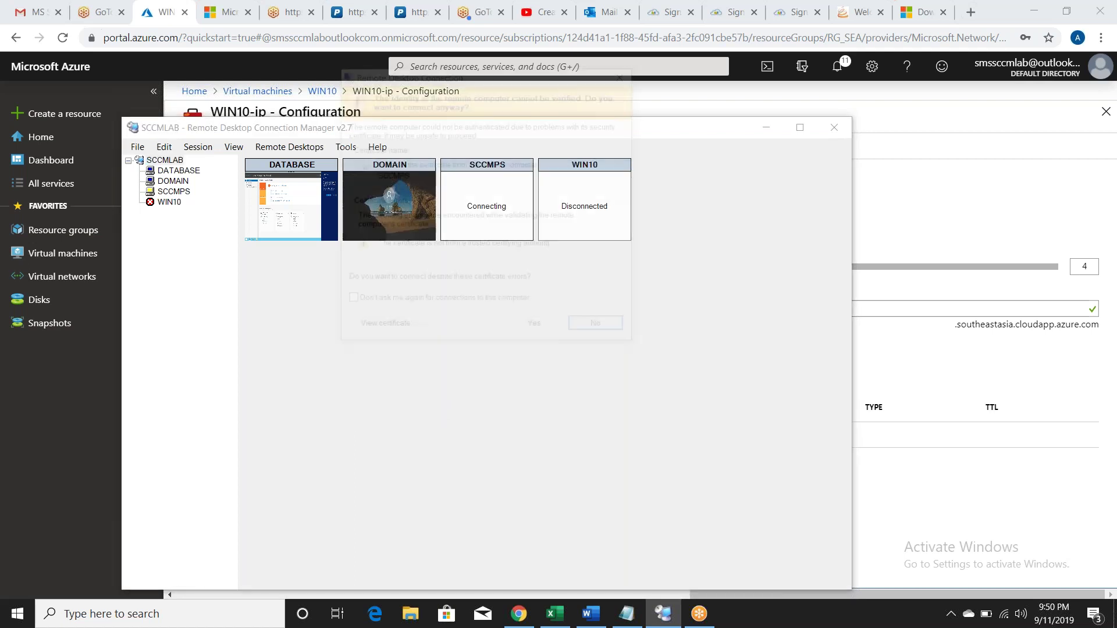
pyautogui.click(536, 329)
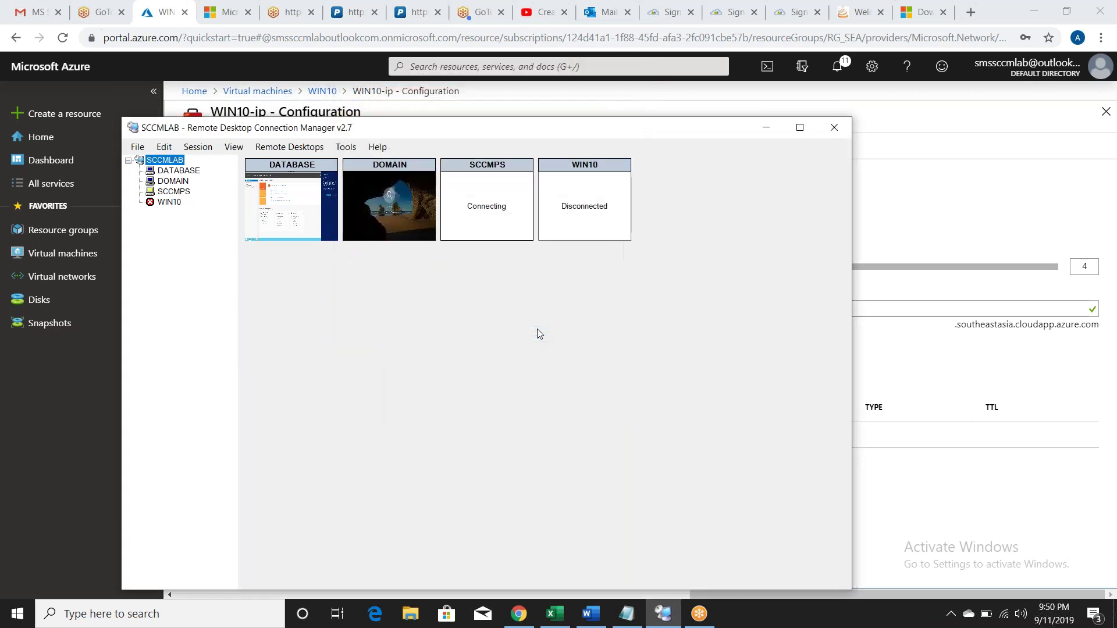
# Step: Start connecting to the WIN10 server using a different account's sign-in
pyautogui.rightClick(582, 168)
pyautogui.click(601, 175)
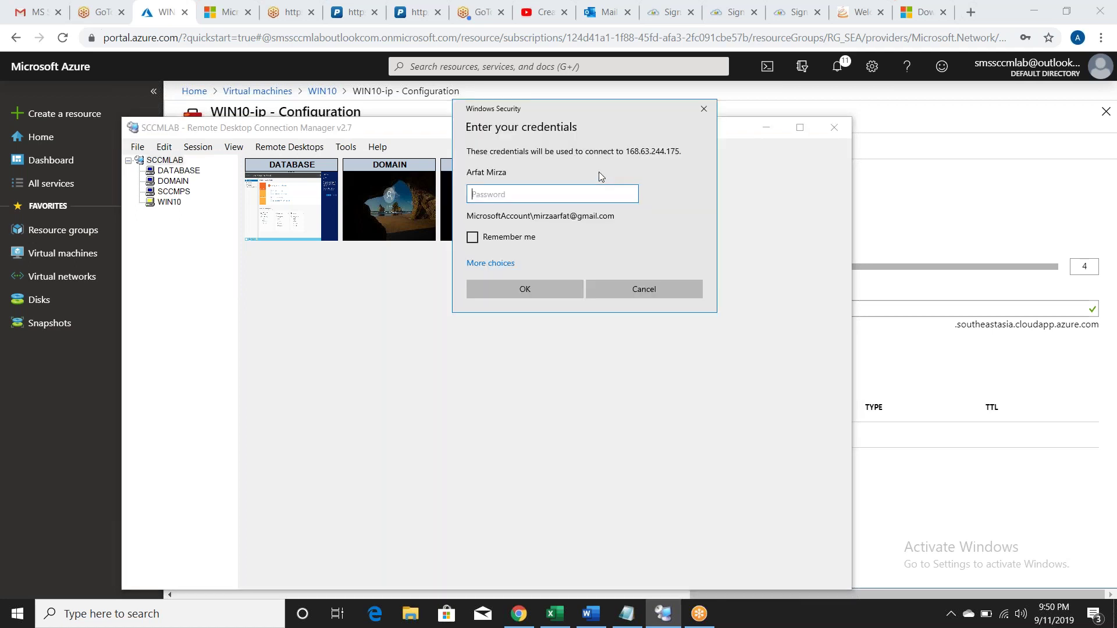
pyautogui.click(494, 266)
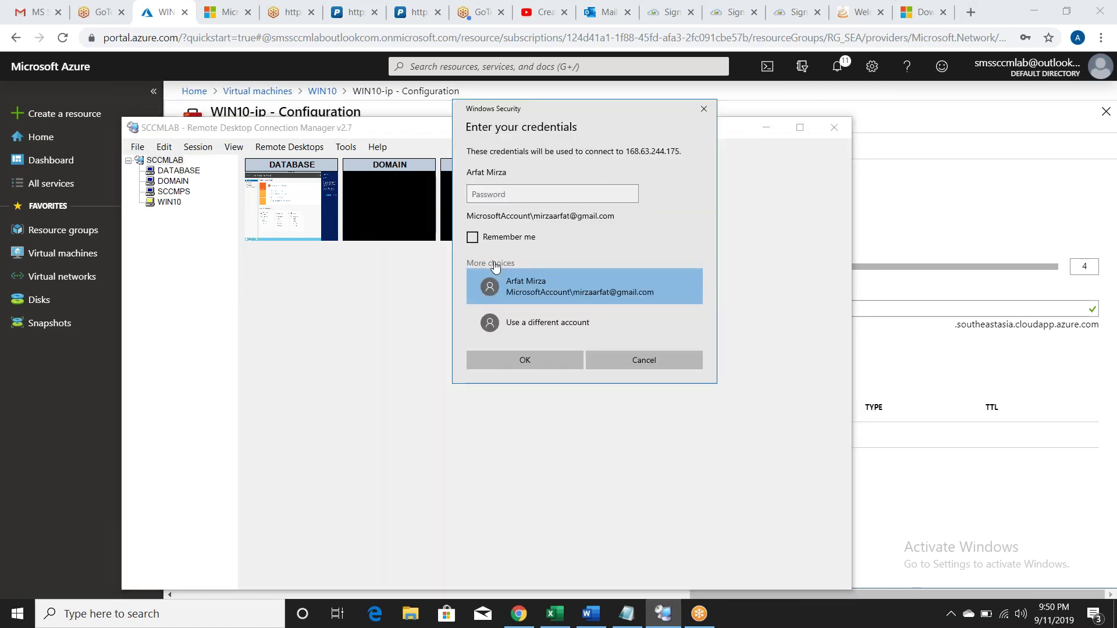
pyautogui.click(515, 319)
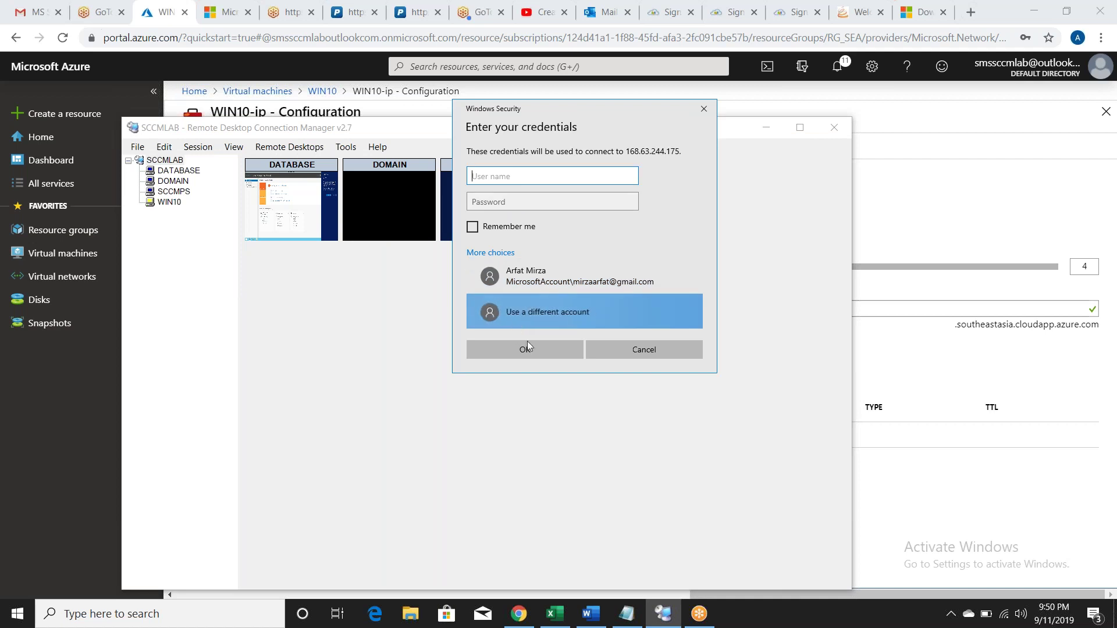
pyautogui.click(532, 352)
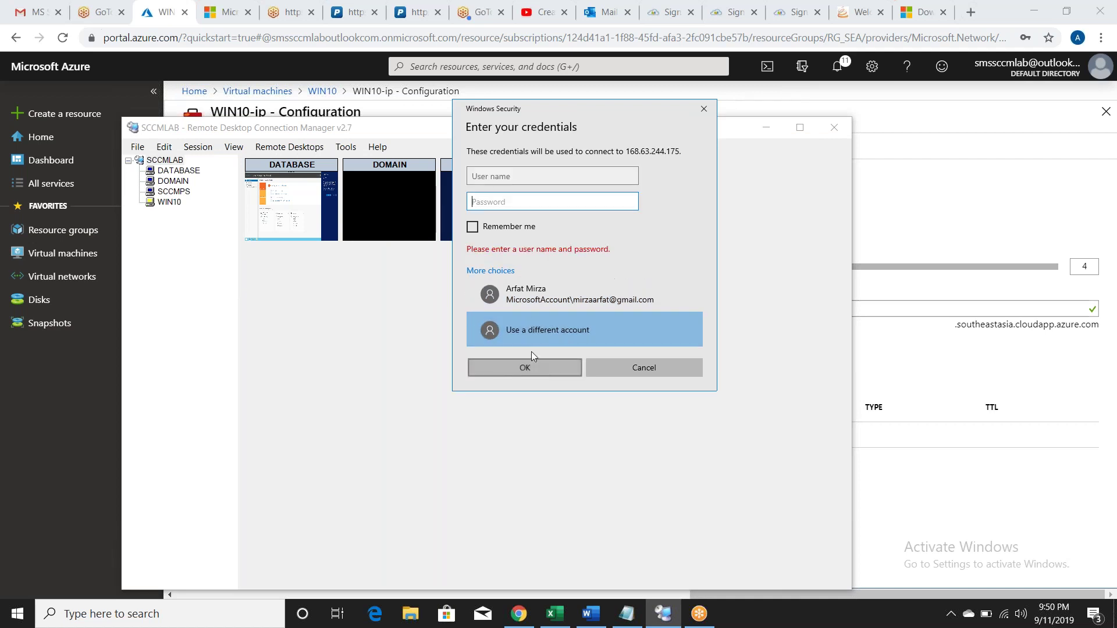
# Step: Enter the alternate account's user name and password for WIN10, submit, and accept the certificate warning
pyautogui.click(522, 175)
pyautogui.write('ARFAT')
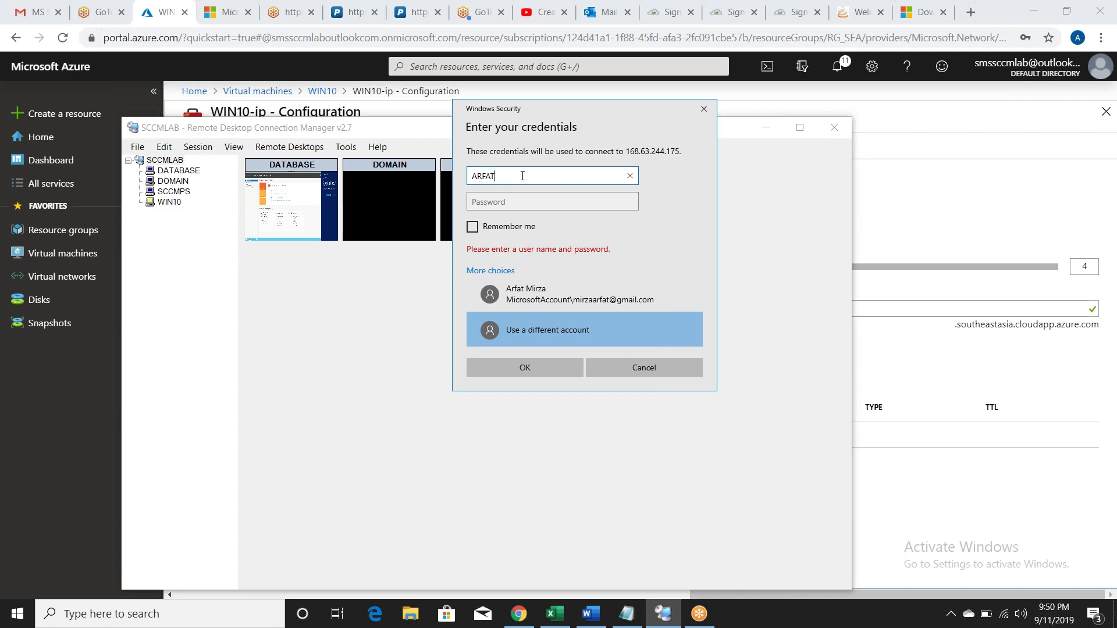
pyautogui.press('Tab')
pyautogui.press('capslock')
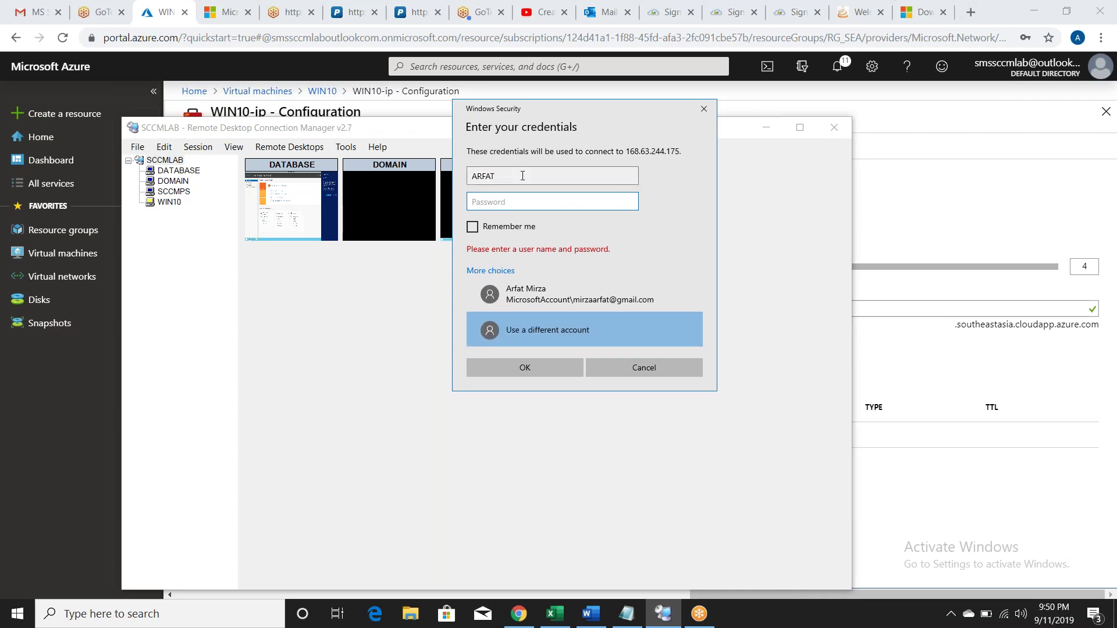
pyautogui.write('•')
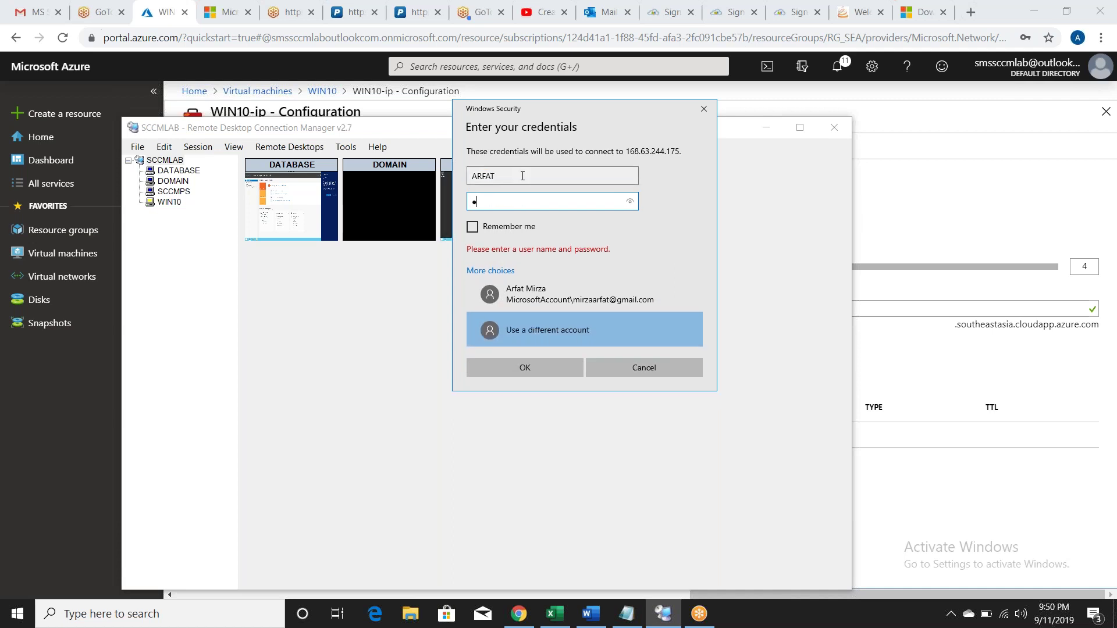
pyautogui.write('••••••••••••••')
pyautogui.click(536, 367)
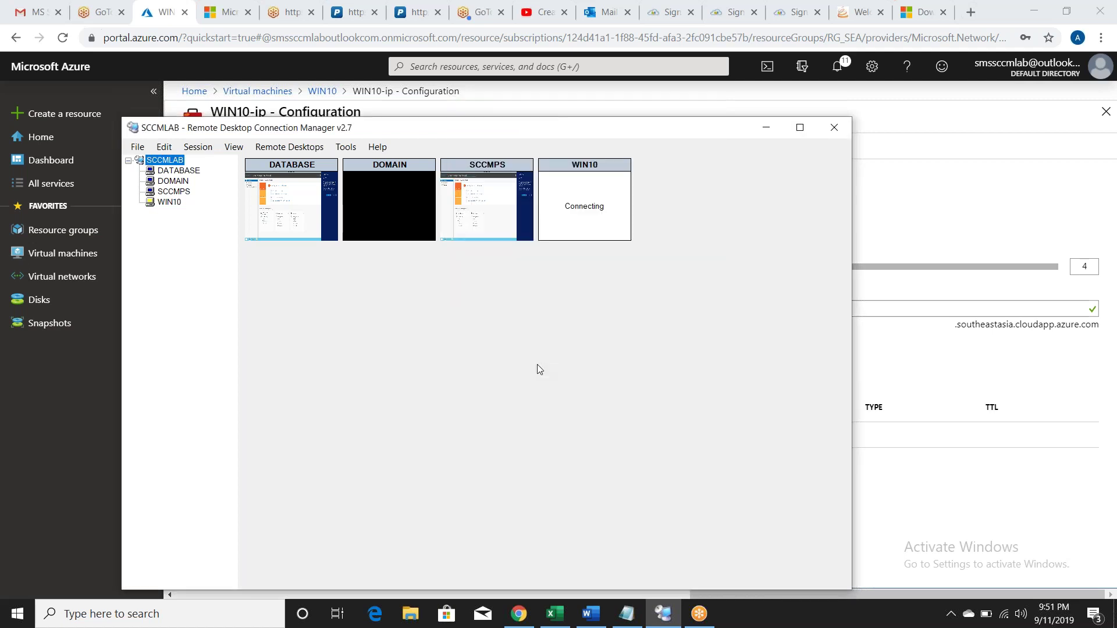
pyautogui.click(634, 330)
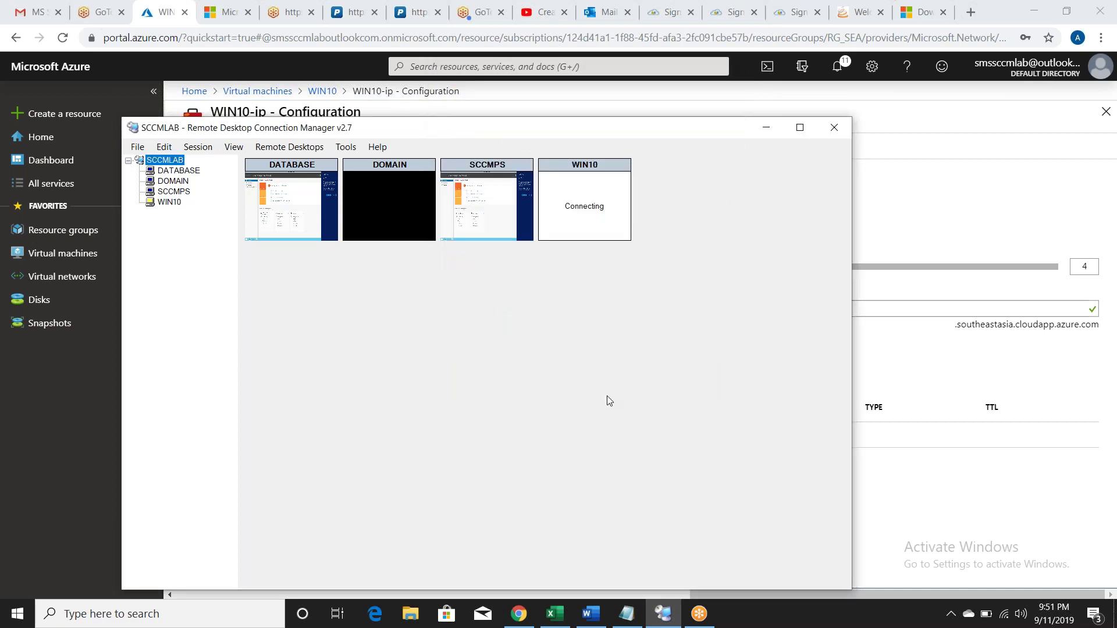
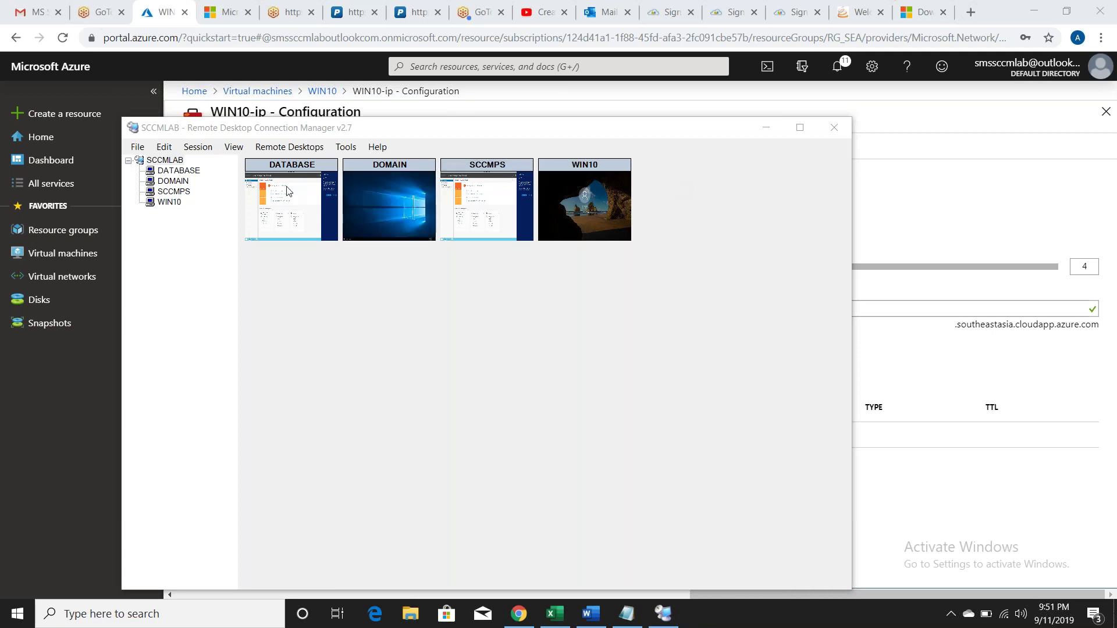
# Step: Maximize RDCMan and check the DATABASE, DOMAIN, SCCMPS and WIN10 sessions in turn
pyautogui.click(178, 171)
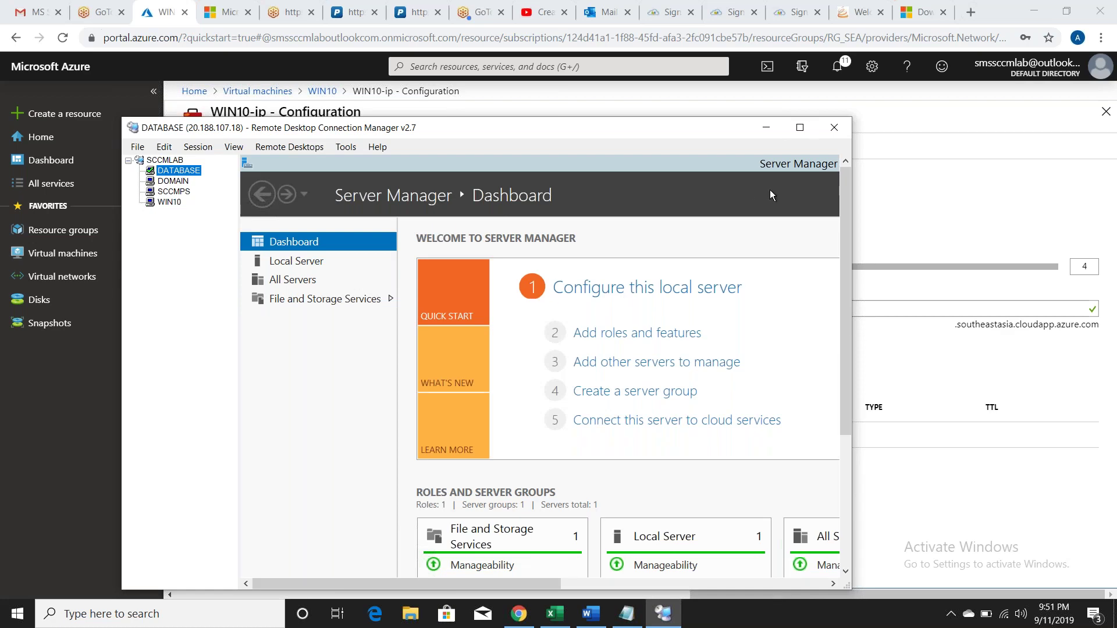
pyautogui.click(799, 128)
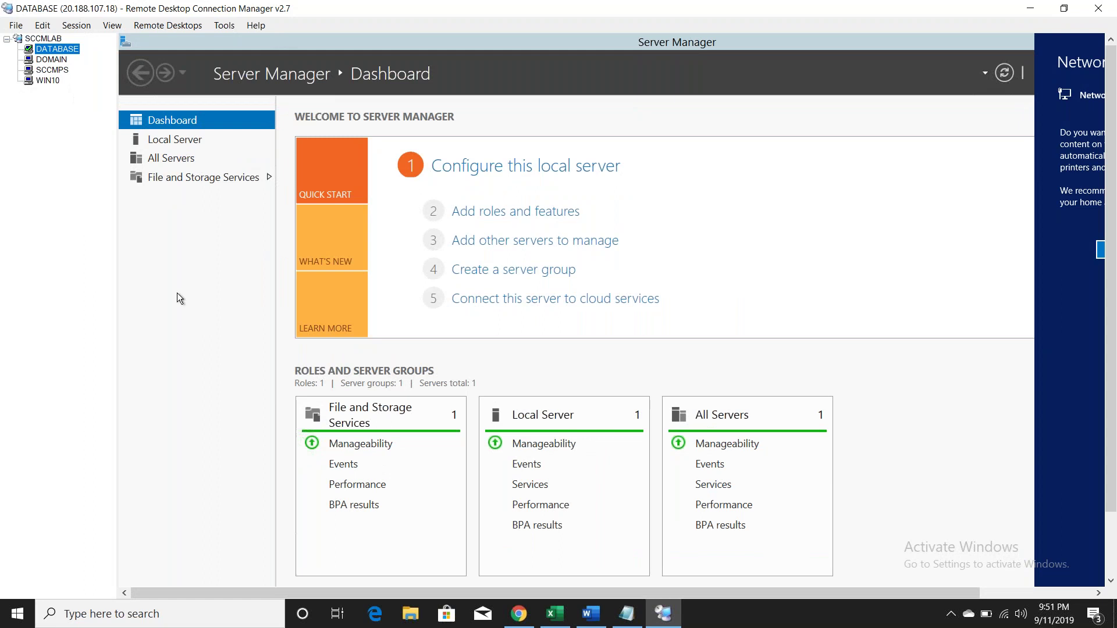
pyautogui.click(186, 324)
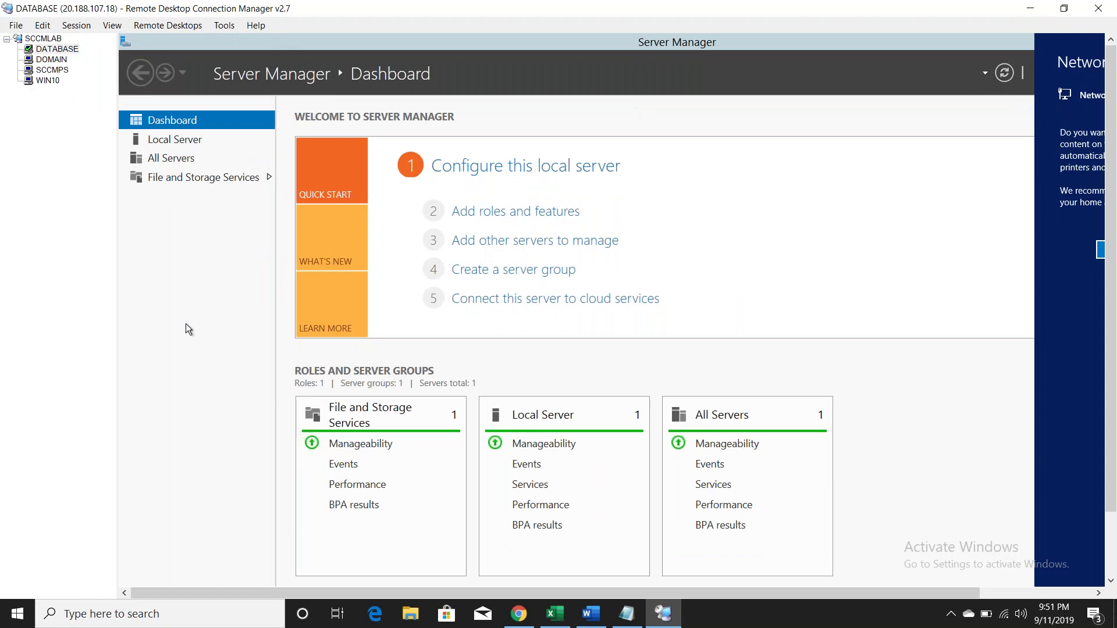
pyautogui.click(51, 60)
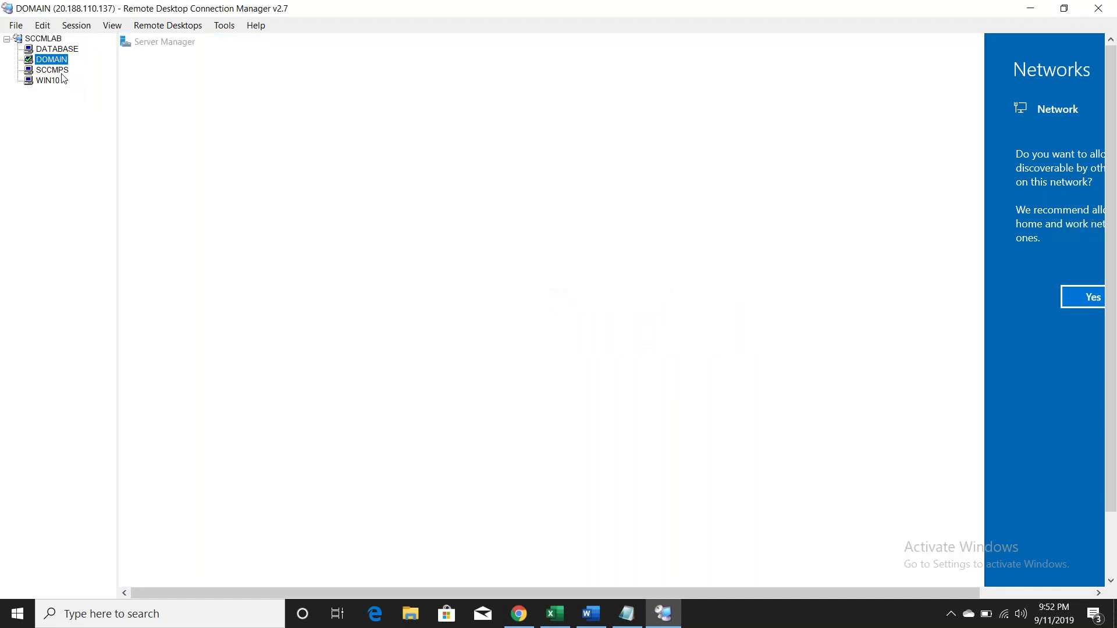
pyautogui.click(60, 71)
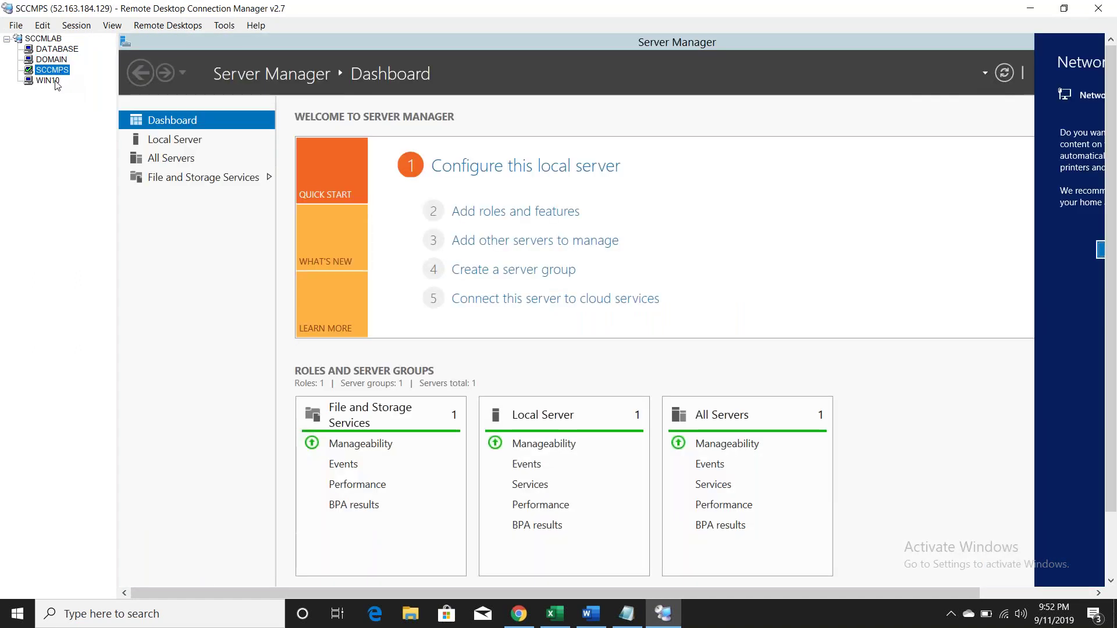
pyautogui.click(48, 80)
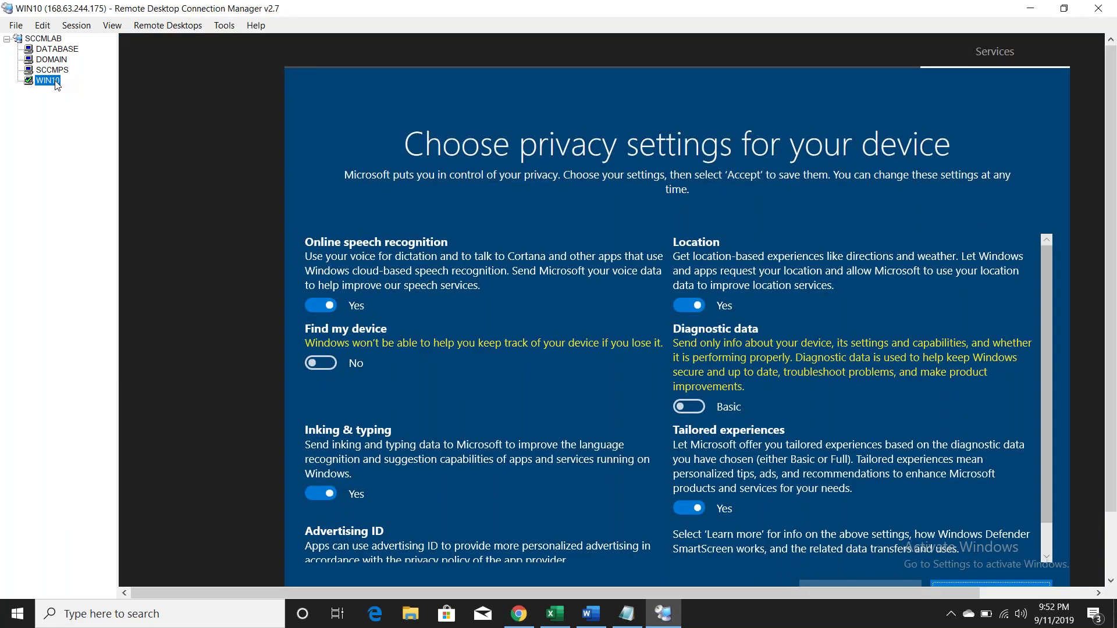
# Step: Accept the WIN10 privacy settings and close the Edge welcome window
pyautogui.click(1110, 550)
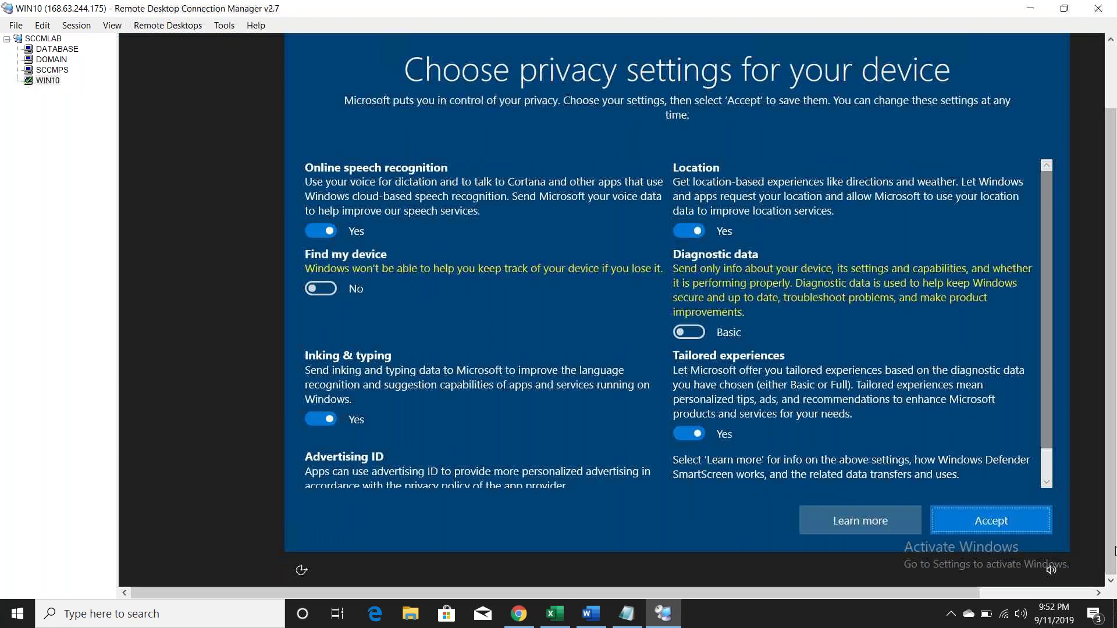
pyautogui.click(1011, 528)
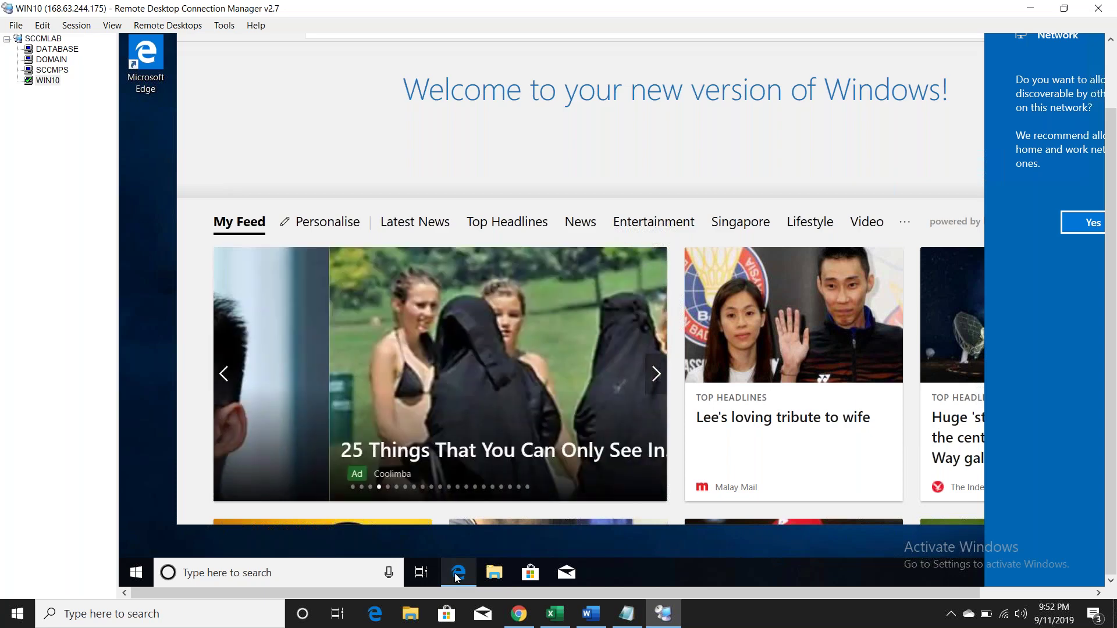
pyautogui.moveTo(457, 576)
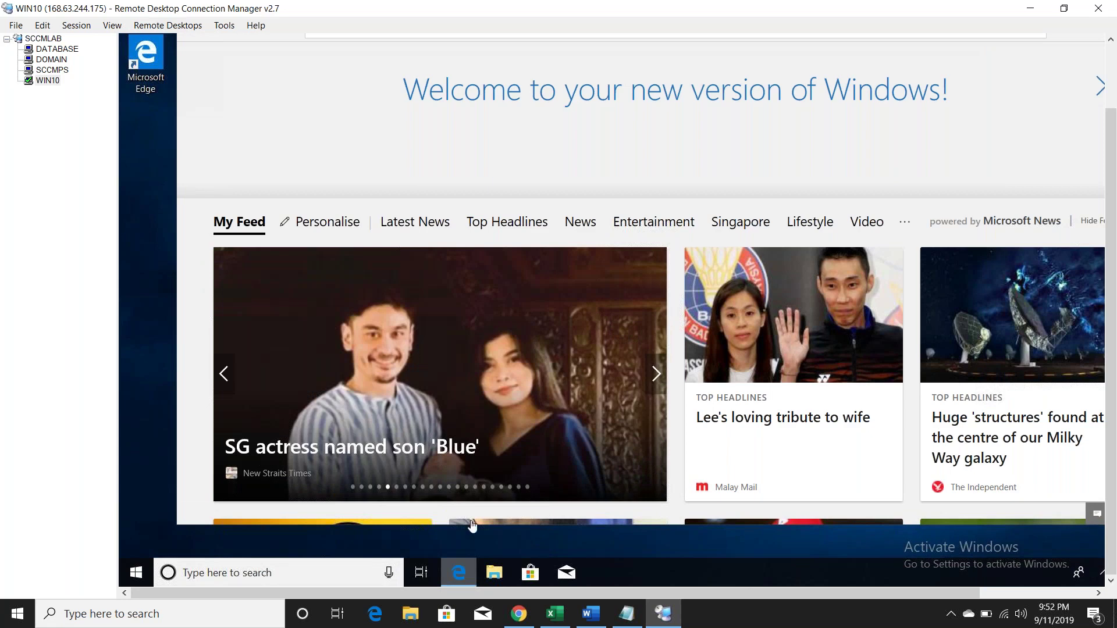
pyautogui.rightClick(459, 570)
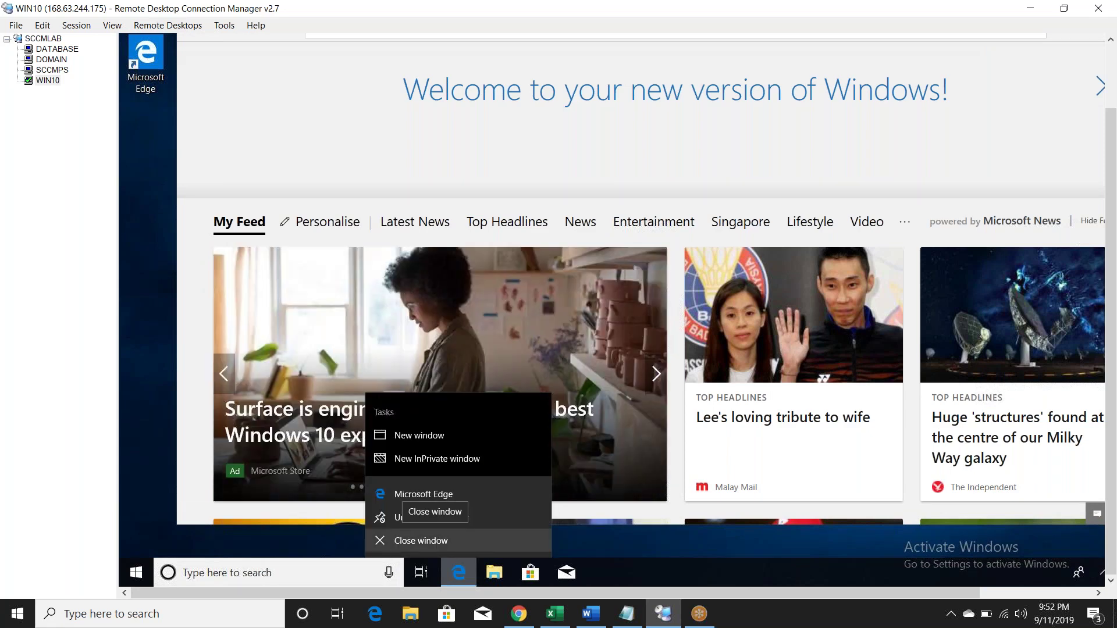
pyautogui.click(431, 517)
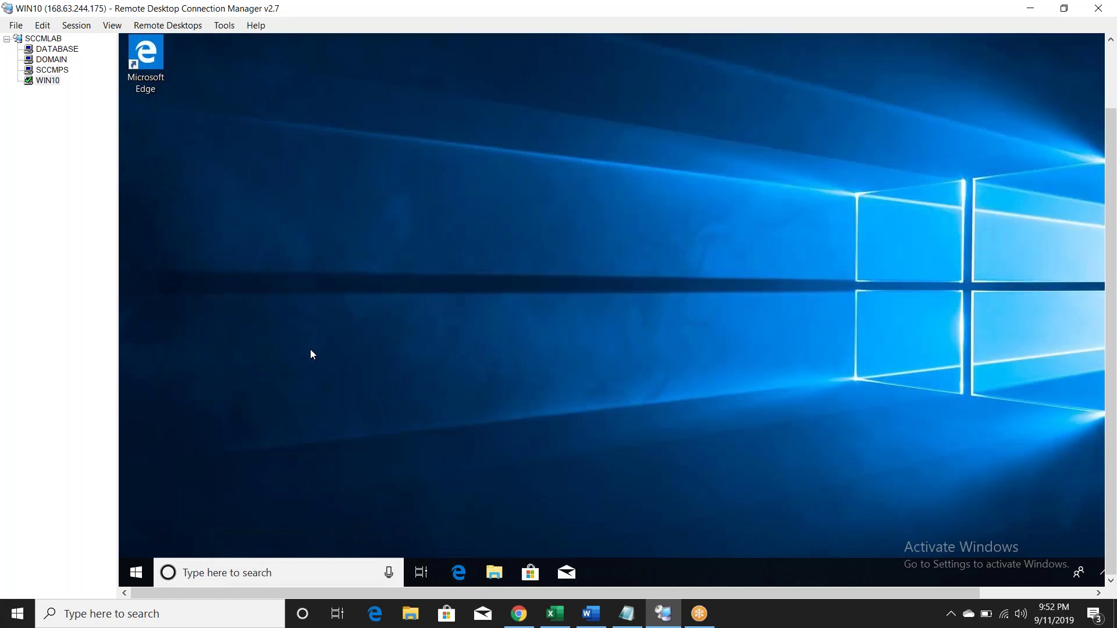
pyautogui.click(60, 51)
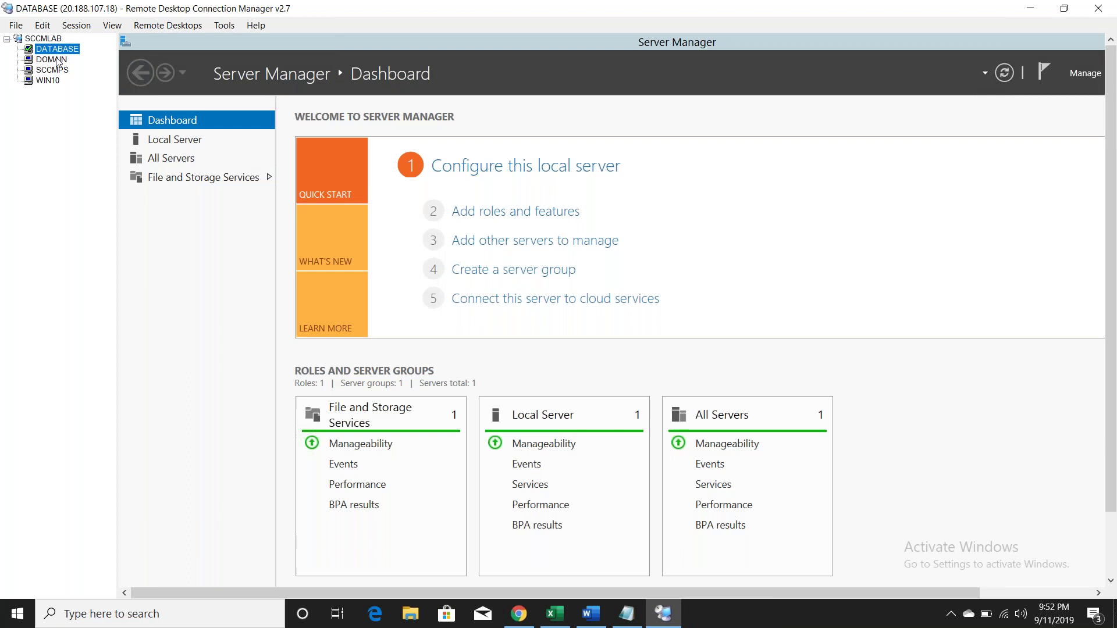
# Step: Recheck the DOMAIN, SCCMPS, WIN10 and DATABASE sessions and dismiss DOMAIN's network prompt
pyautogui.click(59, 60)
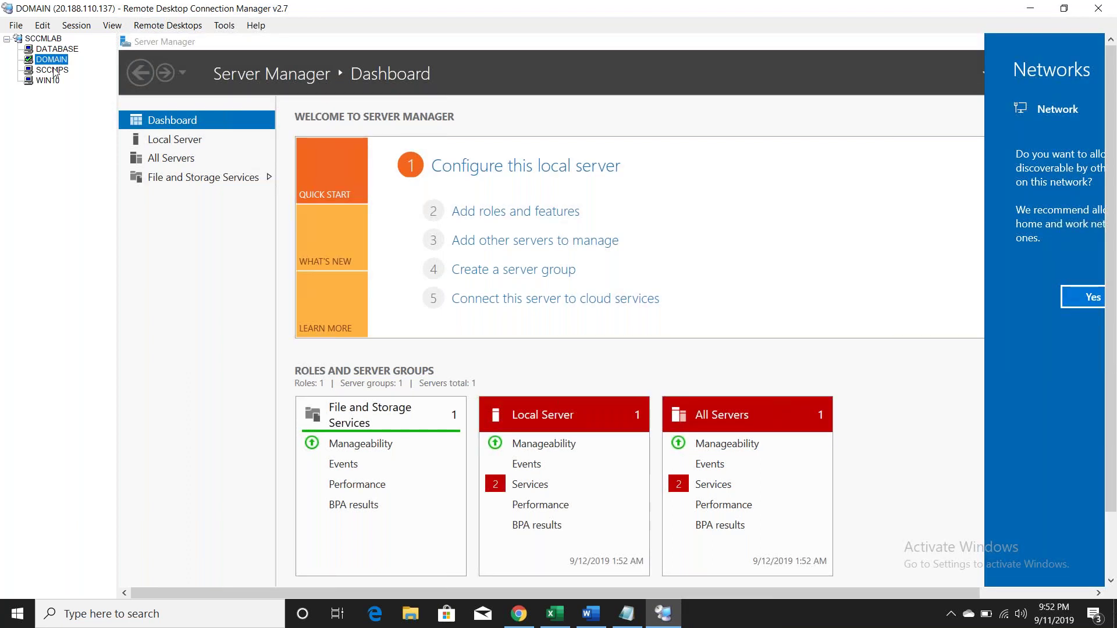
pyautogui.click(52, 69)
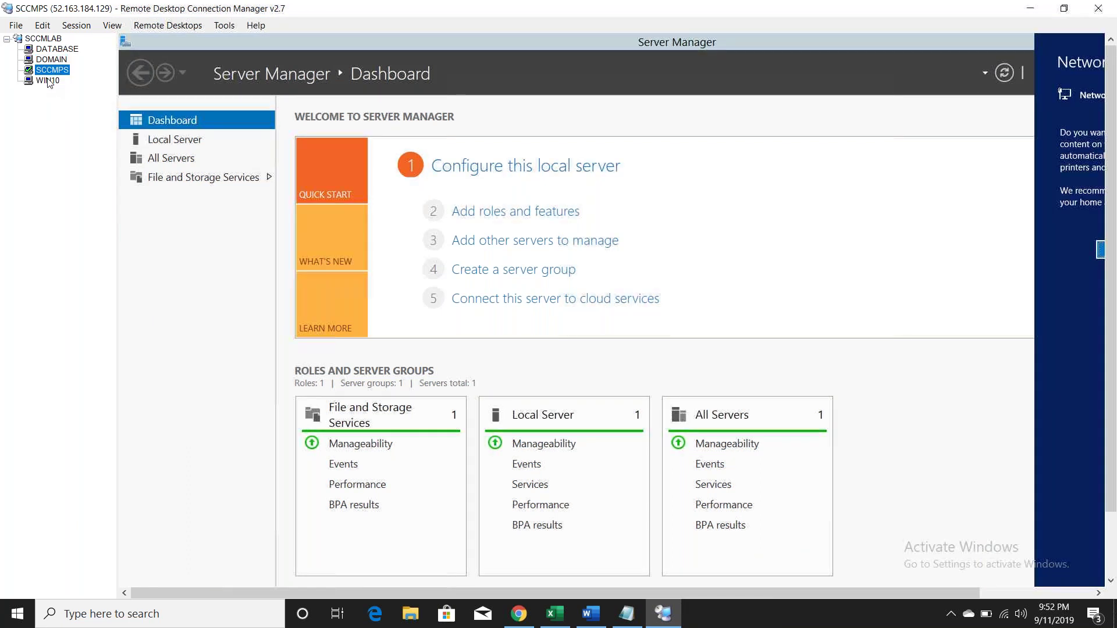
pyautogui.click(51, 79)
pyautogui.click(58, 50)
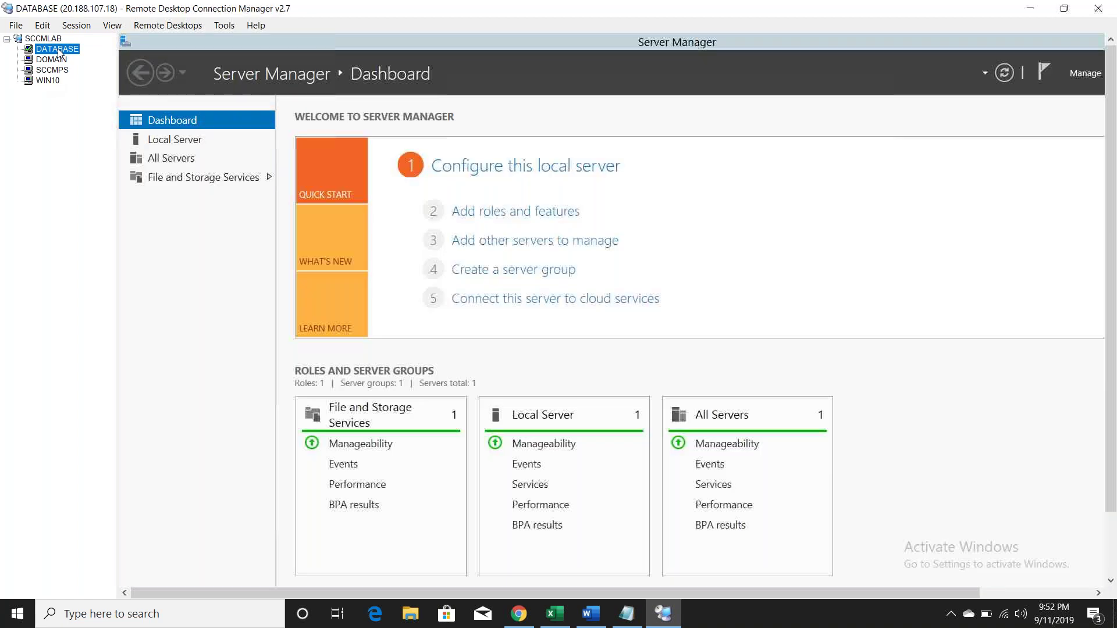
pyautogui.click(56, 60)
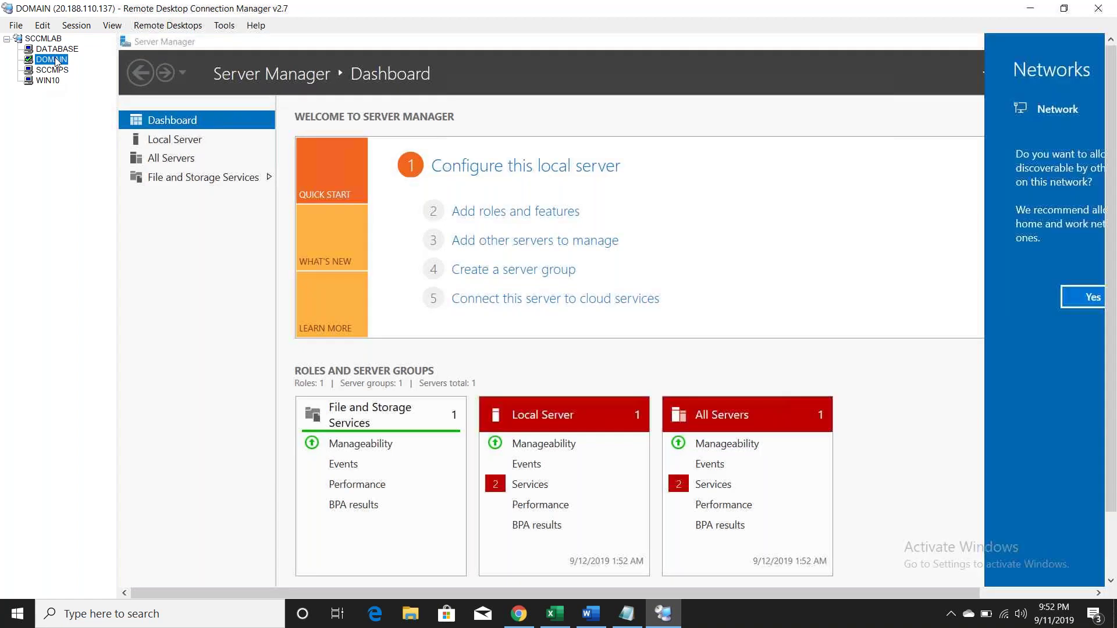
pyautogui.click(183, 249)
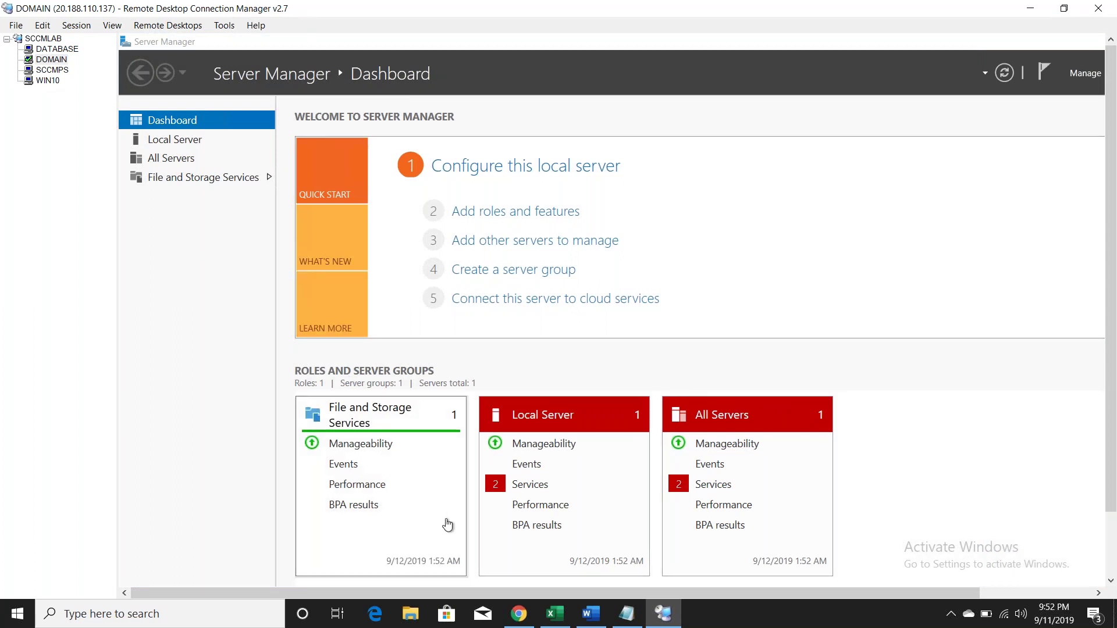
pyautogui.click(517, 614)
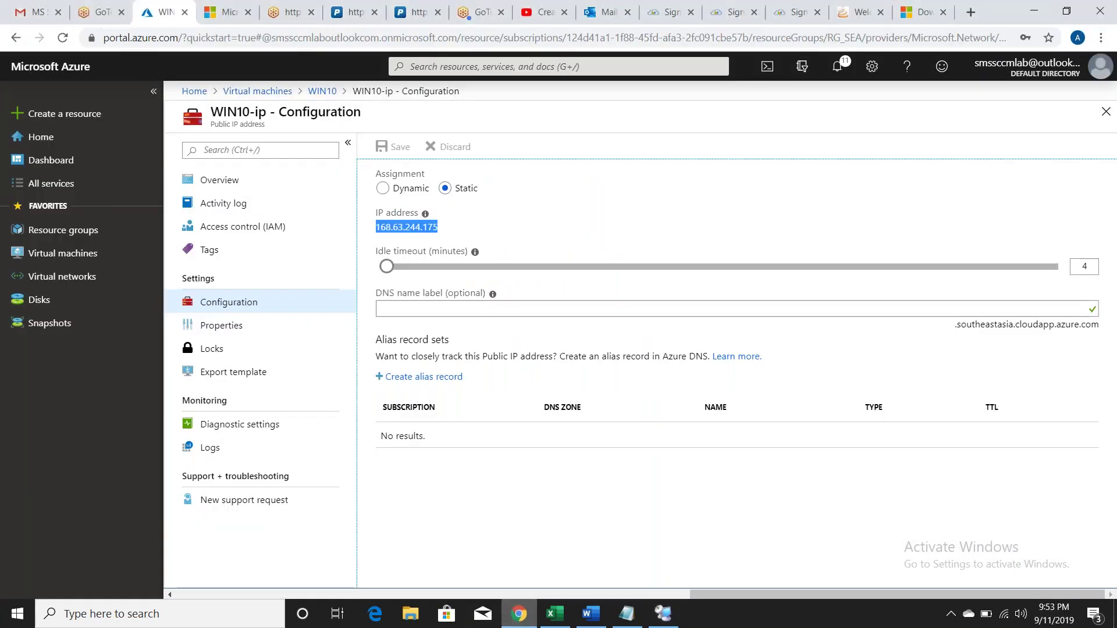
# Step: Select all four RG_SEA virtual machines and stop them, confirming with Yes
pyautogui.click(64, 254)
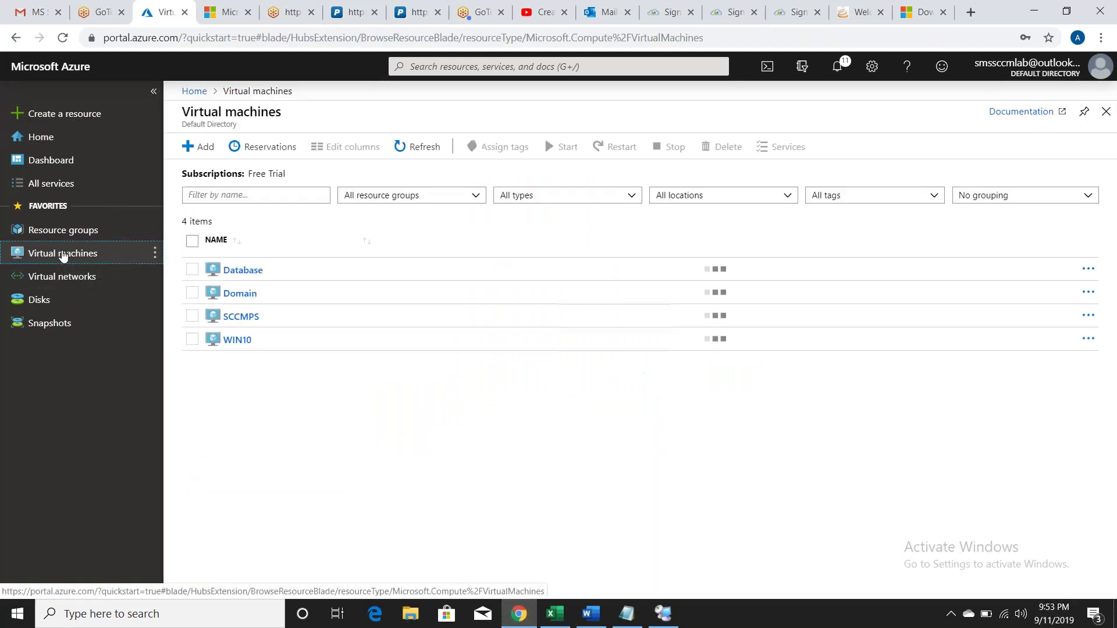
pyautogui.click(192, 241)
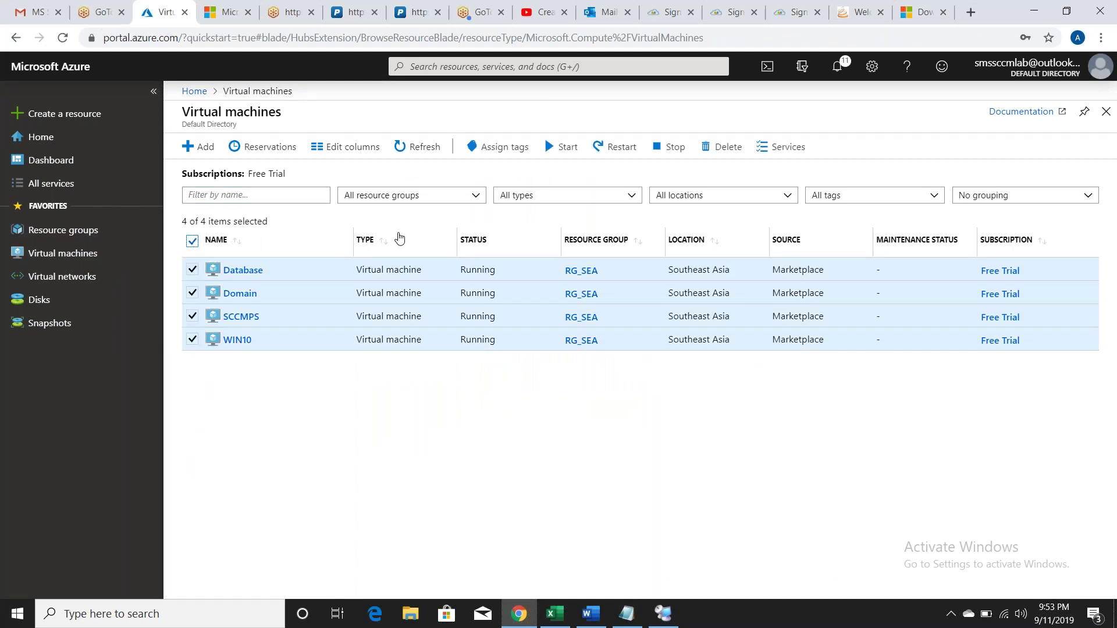
pyautogui.click(669, 147)
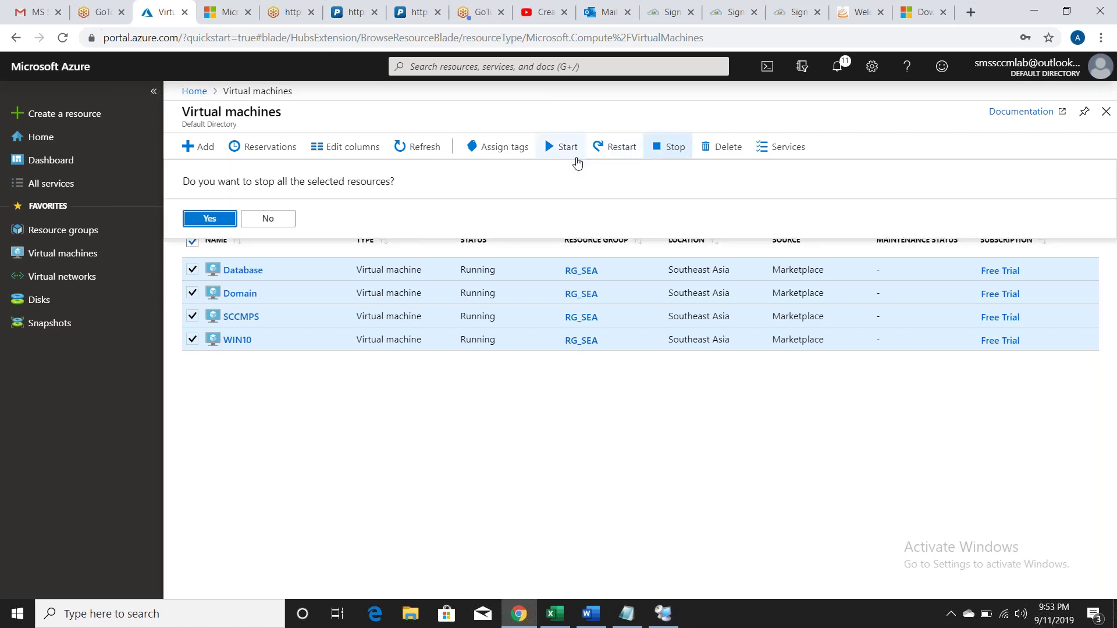
pyautogui.click(217, 219)
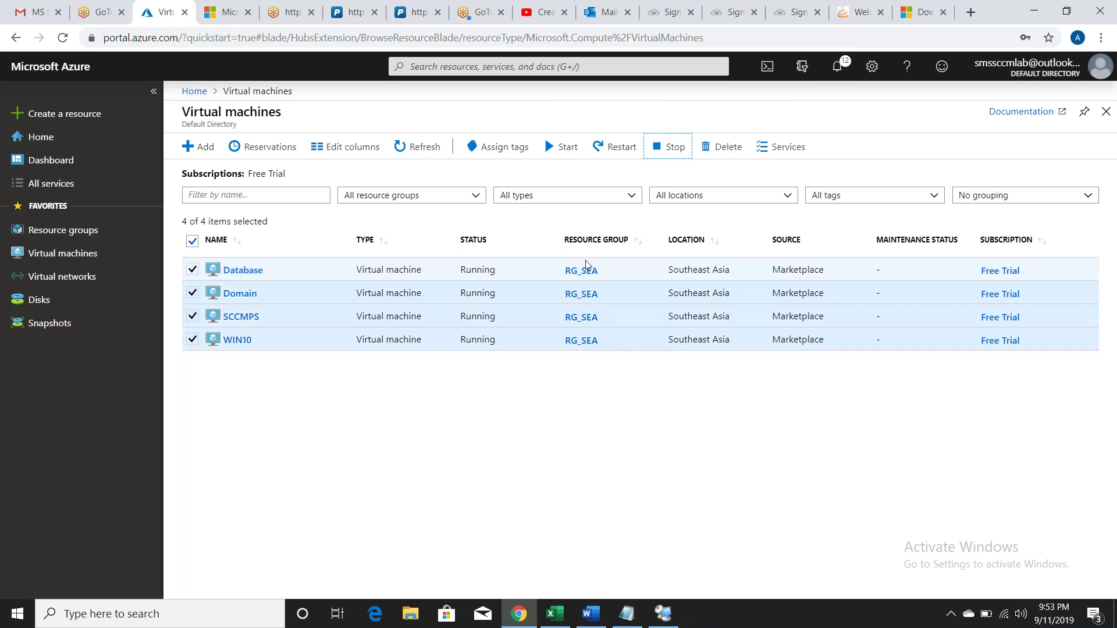
pyautogui.click(670, 611)
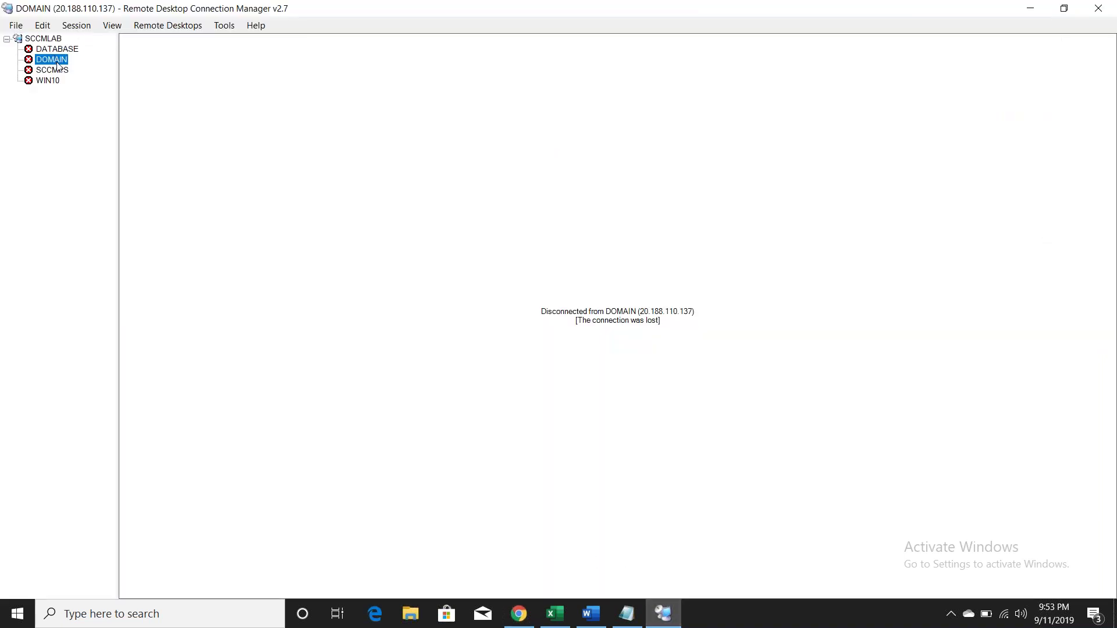
# Step: Bring the Azure portal back to the front to check the virtual machines
pyautogui.click(518, 614)
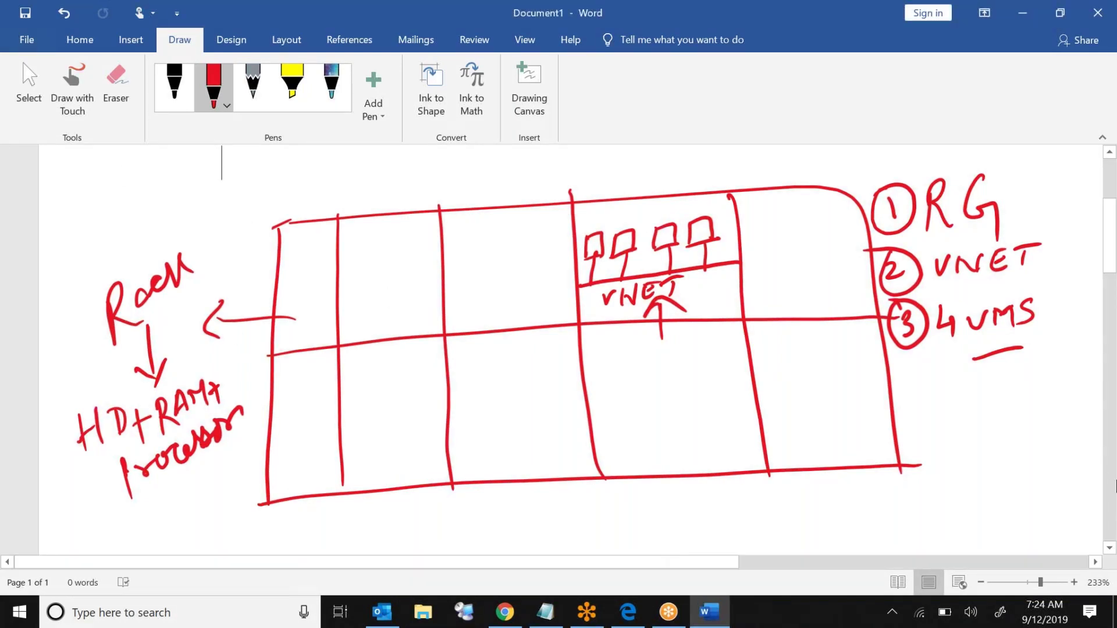
# Step: Draw a red rounded rectangle and write the circled 1 'RG-SEA' note
pyautogui.scroll(-6, 1095, 474)
pyautogui.moveTo(244, 243)
pyautogui.mouseDown()
pyautogui.moveTo(252, 444)
pyautogui.moveTo(843, 464)
pyautogui.moveTo(890, 215)
pyautogui.moveTo(244, 249)
pyautogui.mouseUp()
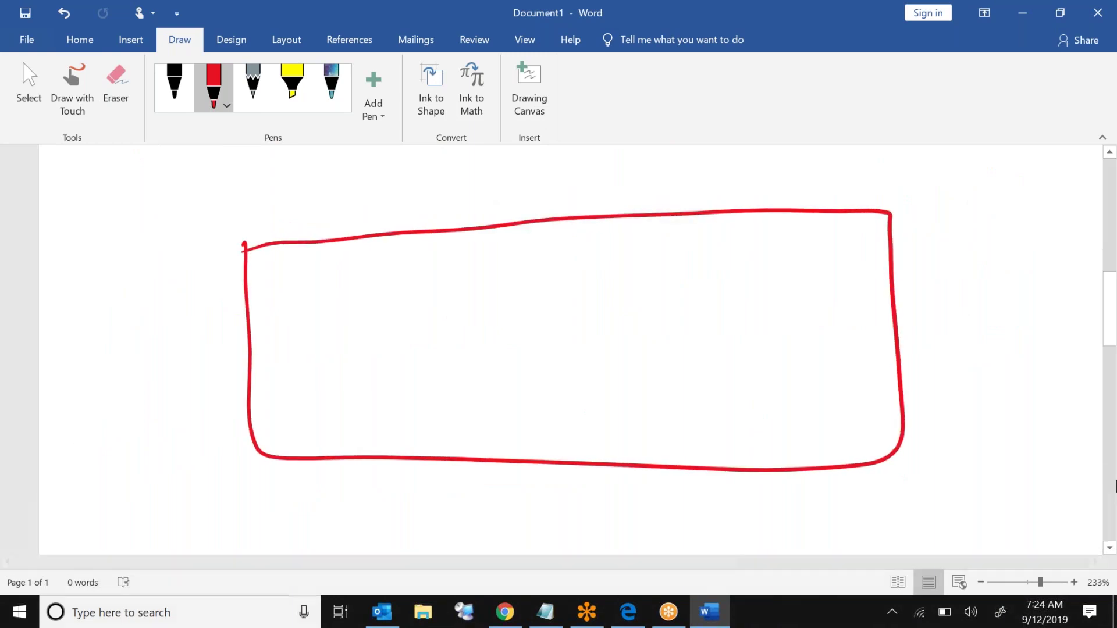
pyautogui.moveTo(65, 246)
pyautogui.mouseDown()
pyautogui.moveTo(66, 263)
pyautogui.moveTo(56, 240)
pyautogui.moveTo(73, 232)
pyautogui.mouseUp()
pyautogui.moveTo(93, 244)
pyautogui.mouseDown()
pyautogui.moveTo(94, 273)
pyautogui.moveTo(145, 256)
pyautogui.moveTo(143, 268)
pyautogui.mouseUp()
pyautogui.click(128, 231)
pyautogui.moveTo(149, 263)
pyautogui.mouseDown()
pyautogui.moveTo(203, 259)
pyautogui.moveTo(196, 234)
pyautogui.mouseUp()
pyautogui.moveTo(193, 251); pyautogui.dragTo(201, 248)
pyautogui.moveTo(204, 258)
pyautogui.mouseDown()
pyautogui.moveTo(216, 228)
pyautogui.moveTo(222, 261)
pyautogui.mouseUp()
pyautogui.moveTo(209, 251); pyautogui.dragTo(219, 250)
pyautogui.moveTo(56, 298)
pyautogui.mouseDown()
pyautogui.moveTo(68, 319)
pyautogui.moveTo(44, 332)
pyautogui.moveTo(42, 299)
pyautogui.mouseUp()
# Step: Draw the LAN bar line and label it 'LAN NETWORK'
pyautogui.moveTo(251, 416); pyautogui.dragTo(898, 397)
pyautogui.moveTo(471, 414); pyautogui.dragTo(499, 436)
pyautogui.moveTo(506, 416)
pyautogui.mouseDown()
pyautogui.moveTo(521, 441)
pyautogui.moveTo(526, 430)
pyautogui.mouseUp()
pyautogui.moveTo(531, 441)
pyautogui.mouseDown()
pyautogui.moveTo(534, 421)
pyautogui.moveTo(552, 448)
pyautogui.mouseUp()
pyautogui.moveTo(553, 448)
pyautogui.mouseDown()
pyautogui.moveTo(556, 419)
pyautogui.moveTo(598, 417)
pyautogui.moveTo(618, 442)
pyautogui.moveTo(617, 417)
pyautogui.mouseUp()
pyautogui.moveTo(606, 430); pyautogui.dragTo(615, 430)
pyautogui.moveTo(634, 420)
pyautogui.mouseDown()
pyautogui.moveTo(633, 437)
pyautogui.moveTo(644, 417)
pyautogui.mouseUp()
pyautogui.moveTo(647, 420)
pyautogui.mouseDown()
pyautogui.moveTo(649, 432)
pyautogui.moveTo(681, 425)
pyautogui.mouseUp()
pyautogui.moveTo(698, 420)
pyautogui.mouseDown()
pyautogui.moveTo(699, 442)
pyautogui.moveTo(717, 443)
pyautogui.mouseUp()
pyautogui.moveTo(724, 416)
pyautogui.mouseDown()
pyautogui.moveTo(725, 441)
pyautogui.moveTo(731, 430)
pyautogui.mouseUp()
pyautogui.moveTo(732, 430); pyautogui.dragTo(773, 437)
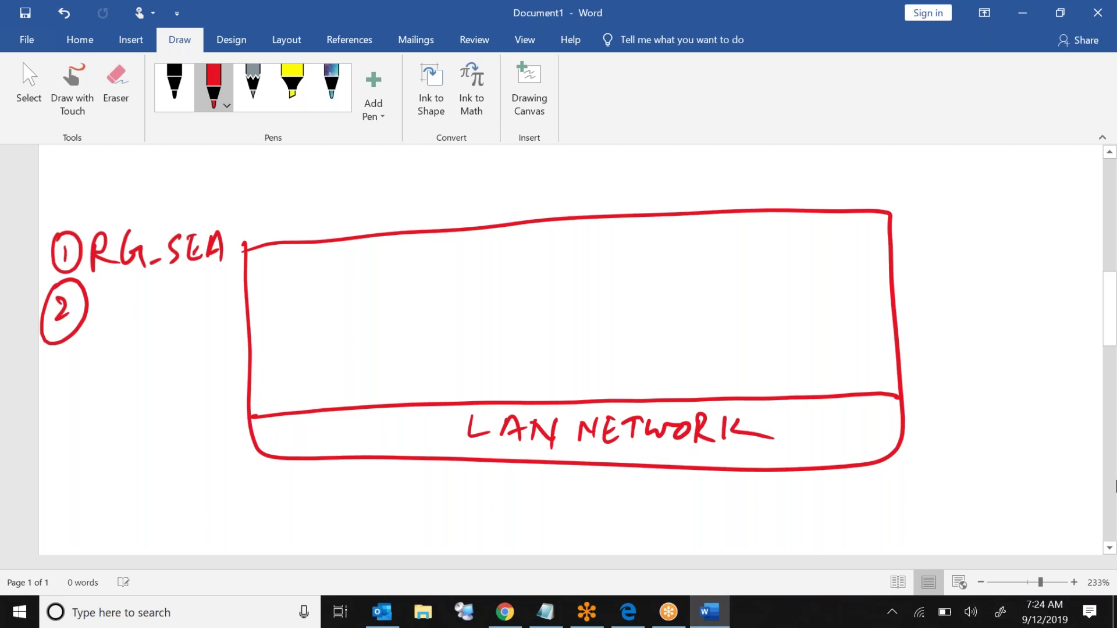
# Step: Write the network name 'VNE-SEA' beside the circled 2
pyautogui.moveTo(92, 296); pyautogui.dragTo(106, 297)
pyautogui.moveTo(114, 314)
pyautogui.mouseDown()
pyautogui.moveTo(114, 294)
pyautogui.moveTo(123, 309)
pyautogui.moveTo(129, 296)
pyautogui.moveTo(150, 313)
pyautogui.moveTo(148, 290)
pyautogui.moveTo(147, 300)
pyautogui.mouseUp()
pyautogui.moveTo(156, 307)
pyautogui.mouseDown()
pyautogui.moveTo(170, 294)
pyautogui.moveTo(172, 311)
pyautogui.mouseUp()
pyautogui.moveTo(191, 286)
pyautogui.mouseDown()
pyautogui.moveTo(200, 310)
pyautogui.moveTo(201, 296)
pyautogui.mouseUp()
pyautogui.moveTo(190, 287); pyautogui.dragTo(213, 281)
pyautogui.moveTo(213, 281); pyautogui.dragTo(220, 304)
# Step: Draw a circled 3 and four machine boxes above the LAN line
pyautogui.moveTo(63, 362); pyautogui.dragTo(65, 386)
pyautogui.moveTo(93, 372)
pyautogui.mouseDown()
pyautogui.moveTo(53, 378)
pyautogui.moveTo(85, 396)
pyautogui.mouseUp()
pyautogui.moveTo(282, 275); pyautogui.dragTo(291, 347)
pyautogui.moveTo(284, 274)
pyautogui.mouseDown()
pyautogui.moveTo(383, 290)
pyautogui.moveTo(388, 336)
pyautogui.mouseUp()
pyautogui.moveTo(290, 349); pyautogui.dragTo(397, 338)
pyautogui.moveTo(459, 262)
pyautogui.mouseDown()
pyautogui.moveTo(467, 330)
pyautogui.moveTo(559, 329)
pyautogui.mouseUp()
pyautogui.moveTo(470, 332); pyautogui.dragTo(579, 324)
pyautogui.moveTo(623, 250); pyautogui.dragTo(627, 319)
pyautogui.moveTo(624, 262)
pyautogui.mouseDown()
pyautogui.moveTo(698, 249)
pyautogui.moveTo(708, 313)
pyautogui.mouseUp()
pyautogui.moveTo(646, 318); pyautogui.dragTo(691, 317)
pyautogui.moveTo(769, 262); pyautogui.dragTo(774, 328)
pyautogui.moveTo(767, 262)
pyautogui.mouseDown()
pyautogui.moveTo(780, 256)
pyautogui.moveTo(853, 329)
pyautogui.mouseUp()
pyautogui.moveTo(778, 328); pyautogui.dragTo(860, 325)
# Step: Label the four boxes DC, DB, SCCM PS and win10
pyautogui.moveTo(294, 297)
pyautogui.mouseDown()
pyautogui.moveTo(301, 293)
pyautogui.moveTo(304, 317)
pyautogui.mouseUp()
pyautogui.moveTo(304, 299)
pyautogui.mouseDown()
pyautogui.moveTo(302, 317)
pyautogui.moveTo(355, 307)
pyautogui.mouseUp()
pyautogui.moveTo(469, 283)
pyautogui.mouseDown()
pyautogui.moveTo(499, 281)
pyautogui.moveTo(480, 294)
pyautogui.mouseUp()
pyautogui.moveTo(478, 280)
pyautogui.mouseDown()
pyautogui.moveTo(479, 294)
pyautogui.moveTo(511, 293)
pyautogui.mouseUp()
pyautogui.moveTo(508, 267); pyautogui.dragTo(509, 293)
pyautogui.moveTo(507, 265); pyautogui.dragTo(522, 273)
pyautogui.moveTo(649, 270)
pyautogui.mouseDown()
pyautogui.moveTo(635, 289)
pyautogui.moveTo(689, 272)
pyautogui.mouseUp()
pyautogui.moveTo(689, 272)
pyautogui.mouseDown()
pyautogui.moveTo(691, 298)
pyautogui.moveTo(697, 268)
pyautogui.mouseUp()
pyautogui.moveTo(655, 292); pyautogui.dragTo(658, 302)
pyautogui.moveTo(683, 290)
pyautogui.mouseDown()
pyautogui.moveTo(670, 297)
pyautogui.moveTo(672, 313)
pyautogui.mouseUp()
pyautogui.moveTo(781, 277); pyautogui.dragTo(799, 287)
pyautogui.moveTo(798, 279); pyautogui.dragTo(815, 276)
pyautogui.moveTo(817, 286)
pyautogui.mouseDown()
pyautogui.moveTo(828, 274)
pyautogui.moveTo(835, 291)
pyautogui.mouseUp()
pyautogui.moveTo(833, 281); pyautogui.dragTo(849, 285)
# Step: Connect the DC, DB, SCCM PS and win10 boxes to the LAN line
pyautogui.moveTo(359, 340); pyautogui.dragTo(349, 407)
pyautogui.moveTo(521, 330); pyautogui.dragTo(495, 402)
pyautogui.moveTo(674, 317); pyautogui.dragTo(649, 399)
pyautogui.moveTo(822, 325); pyautogui.dragTo(800, 395)
# Step: Write an underlined '4 VMS' note beside the circled 3
pyautogui.moveTo(105, 363); pyautogui.dragTo(117, 377)
pyautogui.moveTo(114, 365)
pyautogui.mouseDown()
pyautogui.moveTo(115, 405)
pyautogui.moveTo(157, 371)
pyautogui.moveTo(189, 381)
pyautogui.moveTo(189, 396)
pyautogui.mouseUp()
pyautogui.moveTo(207, 370); pyautogui.dragTo(197, 391)
pyautogui.moveTo(153, 450); pyautogui.dragTo(203, 440)
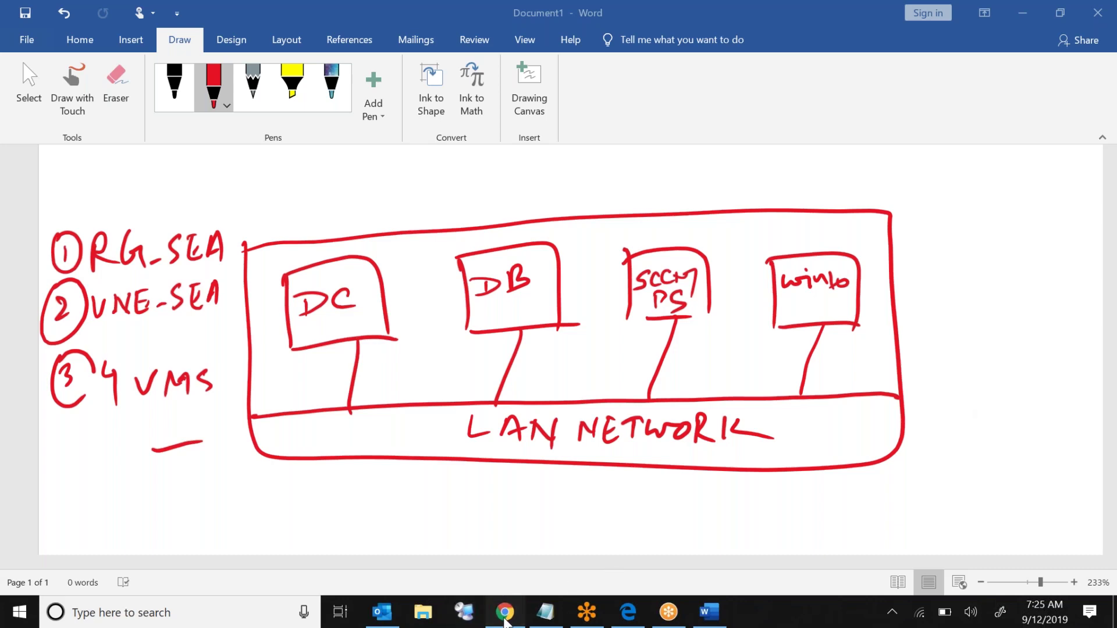
pyautogui.click(505, 612)
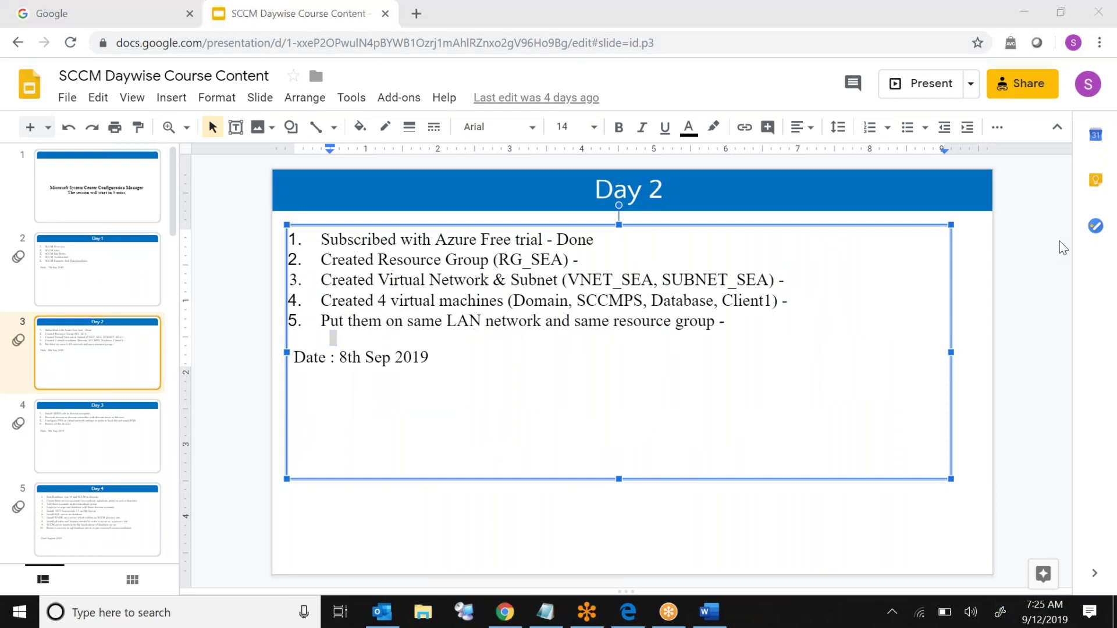
# Step: Highlight Day 2 list items 2 through 5 one by one
pyautogui.click(675, 300)
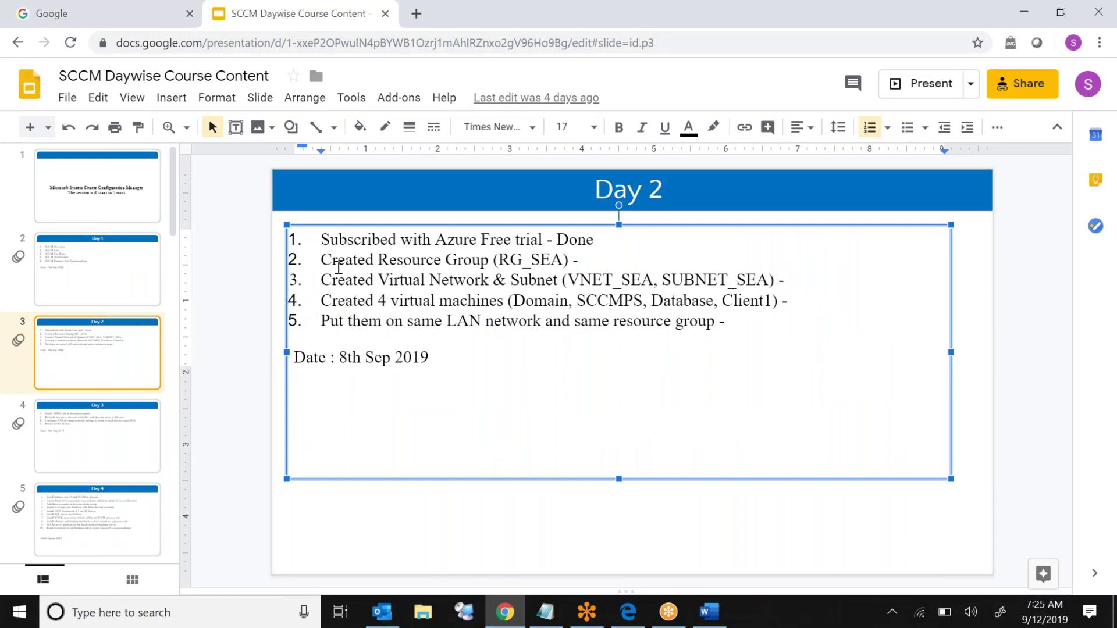
pyautogui.click(359, 263)
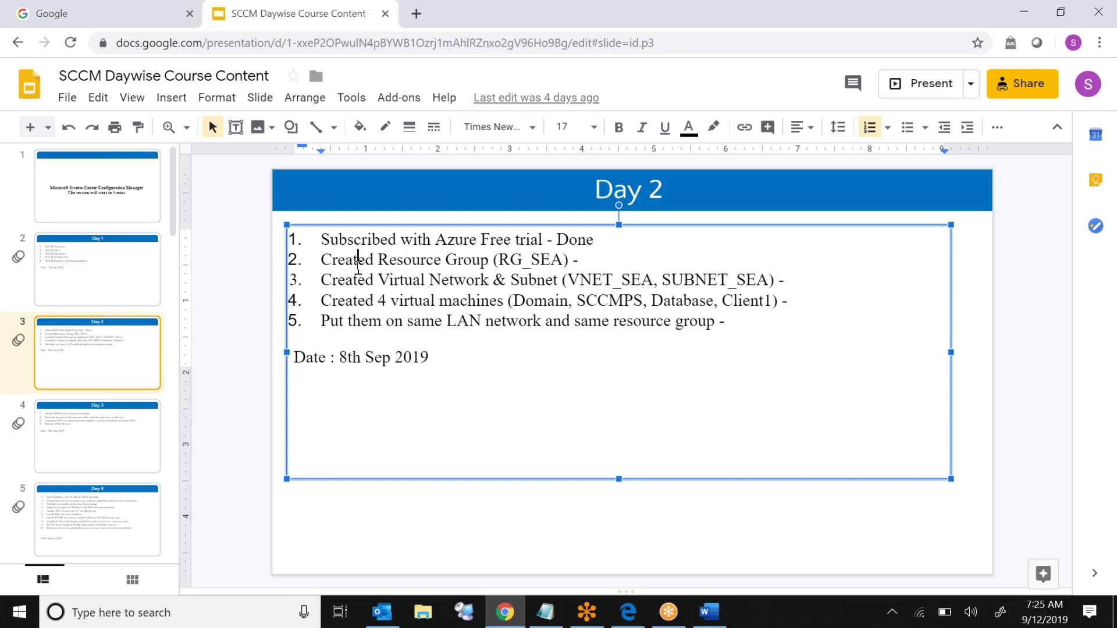
pyautogui.tripleClick(404, 262)
pyautogui.tripleClick(384, 281)
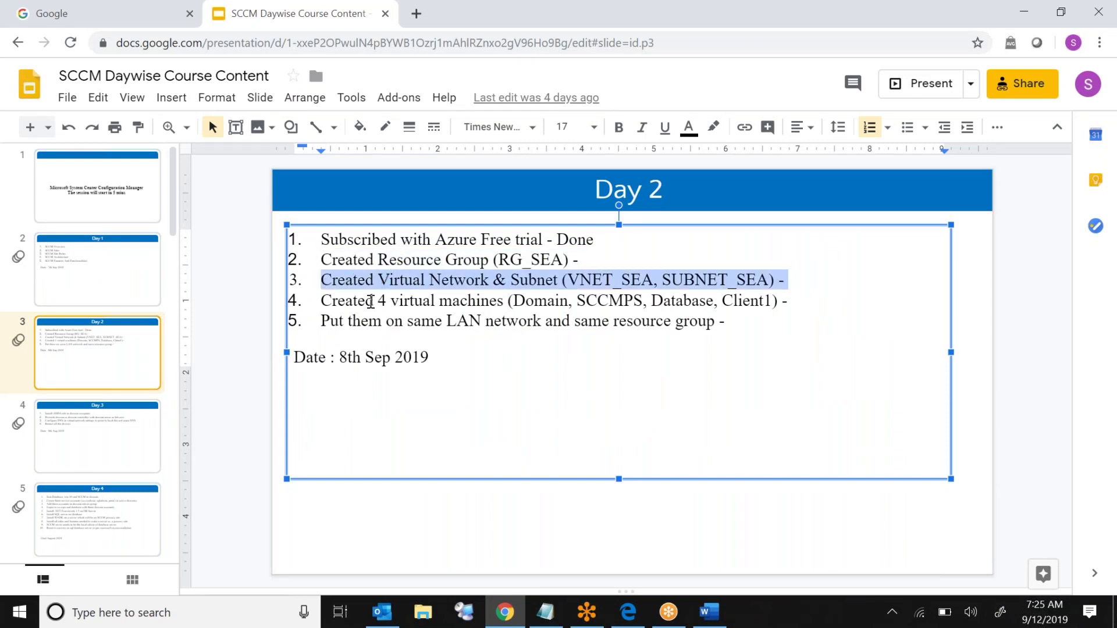
pyautogui.tripleClick(370, 302)
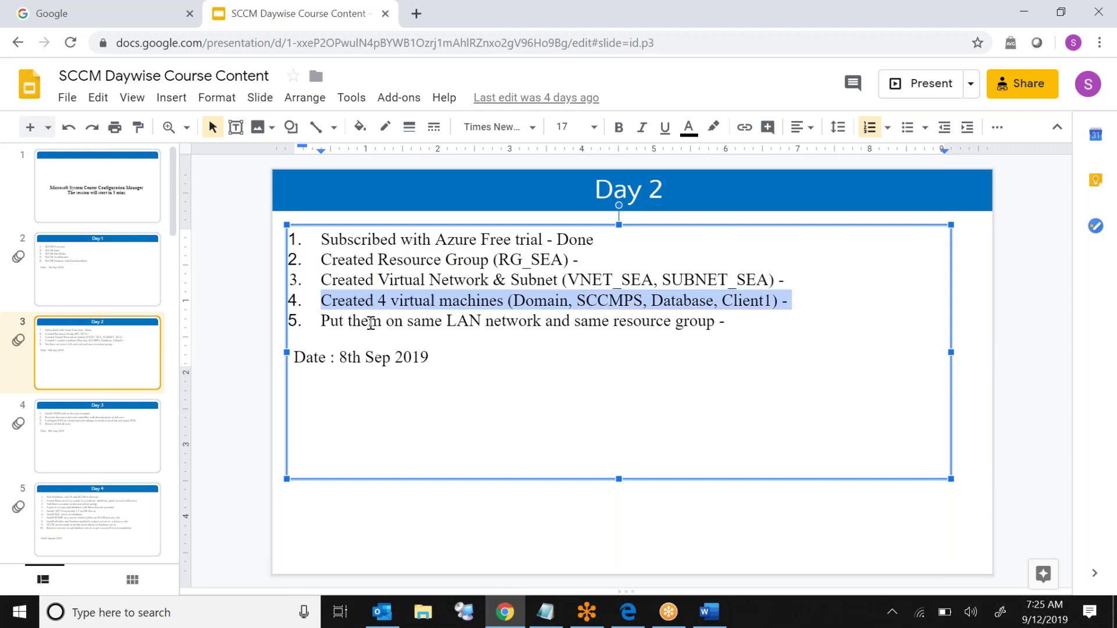
pyautogui.tripleClick(370, 323)
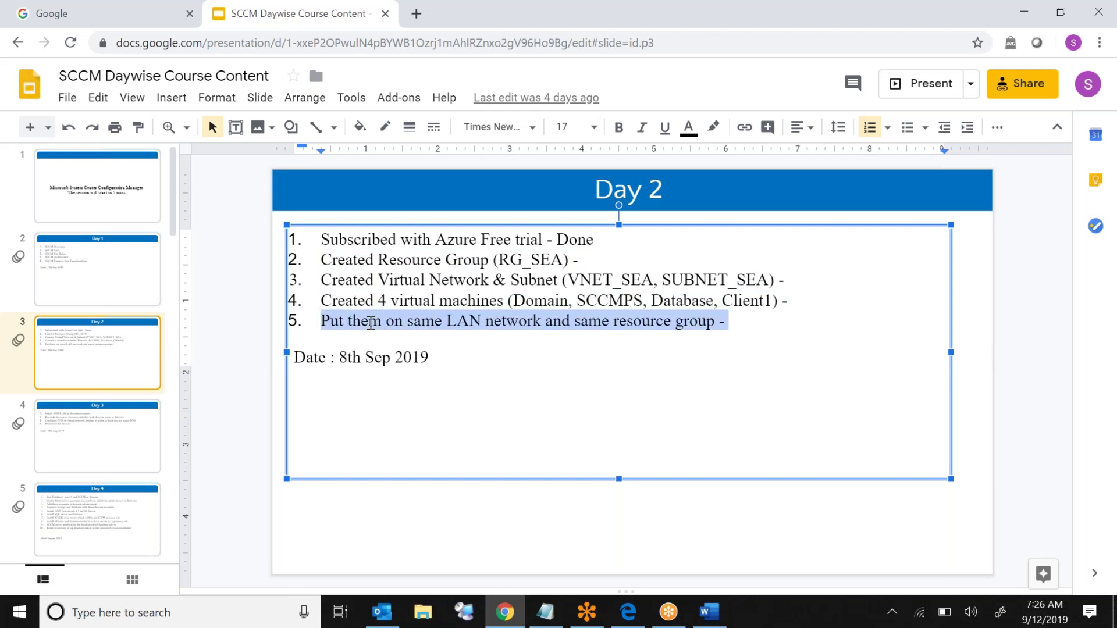
# Step: Change the Day 2 date from 8th to 12th Sep 2019
pyautogui.click(349, 357)
pyautogui.press('BackSpace')
pyautogui.write('12')
pyautogui.click(466, 364)
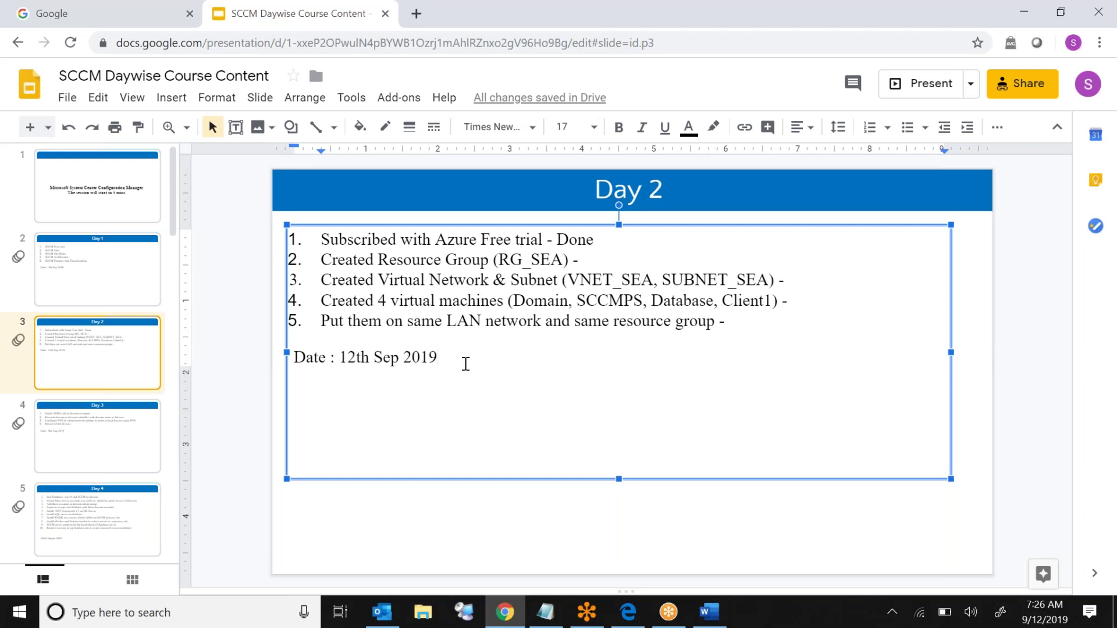
# Step: Look at the Day 3 slide, return to Day 2 and select all its text
pyautogui.click(118, 435)
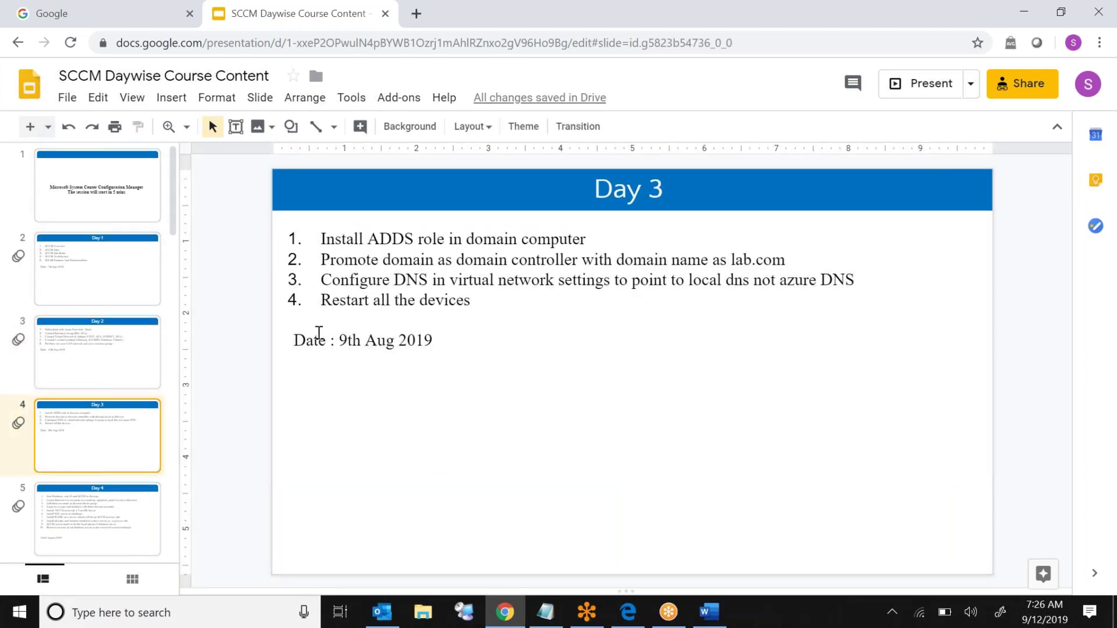
pyautogui.click(136, 364)
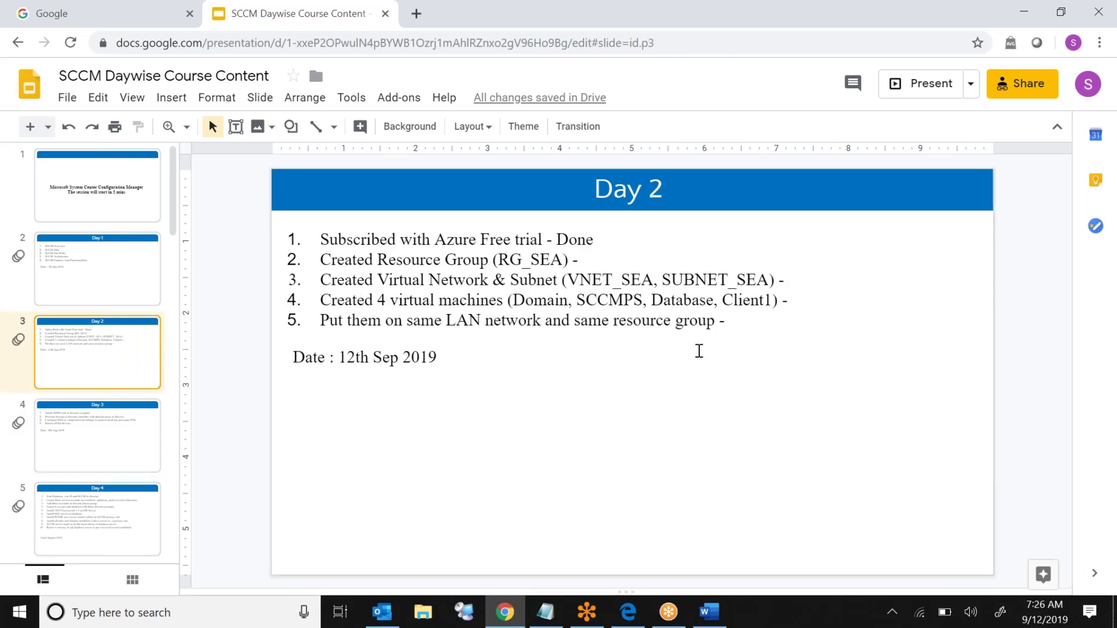
pyautogui.click(649, 373)
pyautogui.click(545, 366)
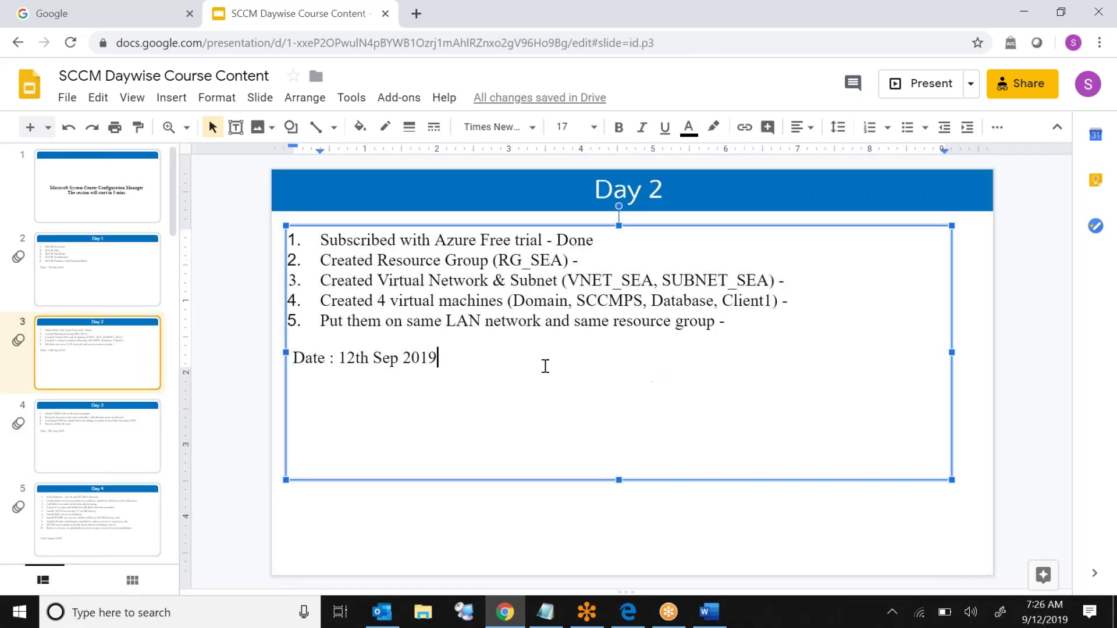
pyautogui.hotkey('ctrl', 'a')
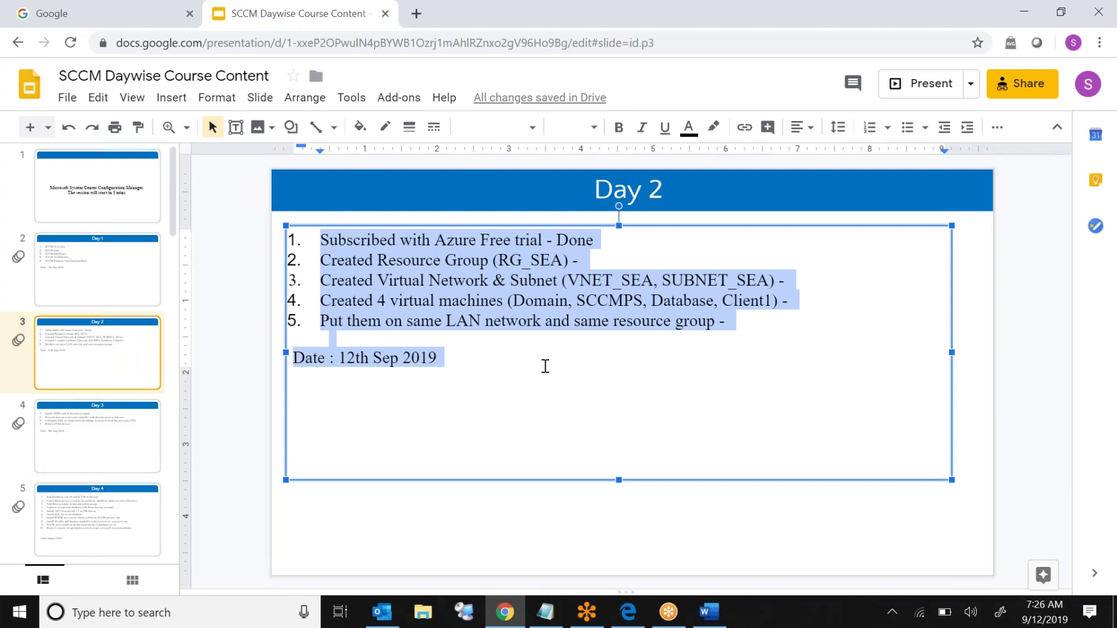
pyautogui.click(1103, 326)
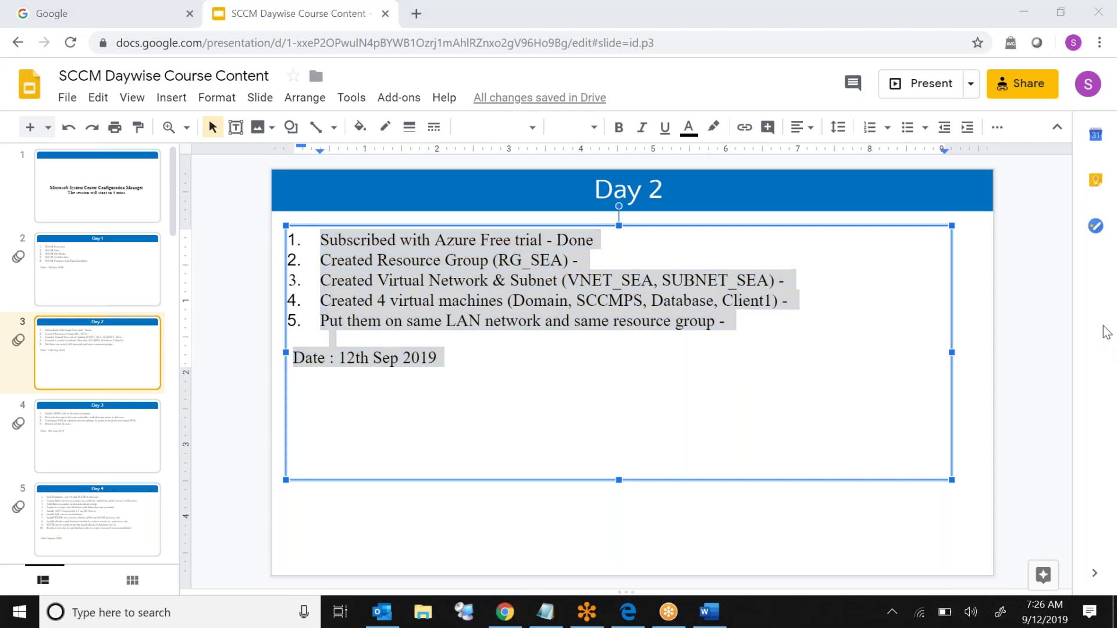